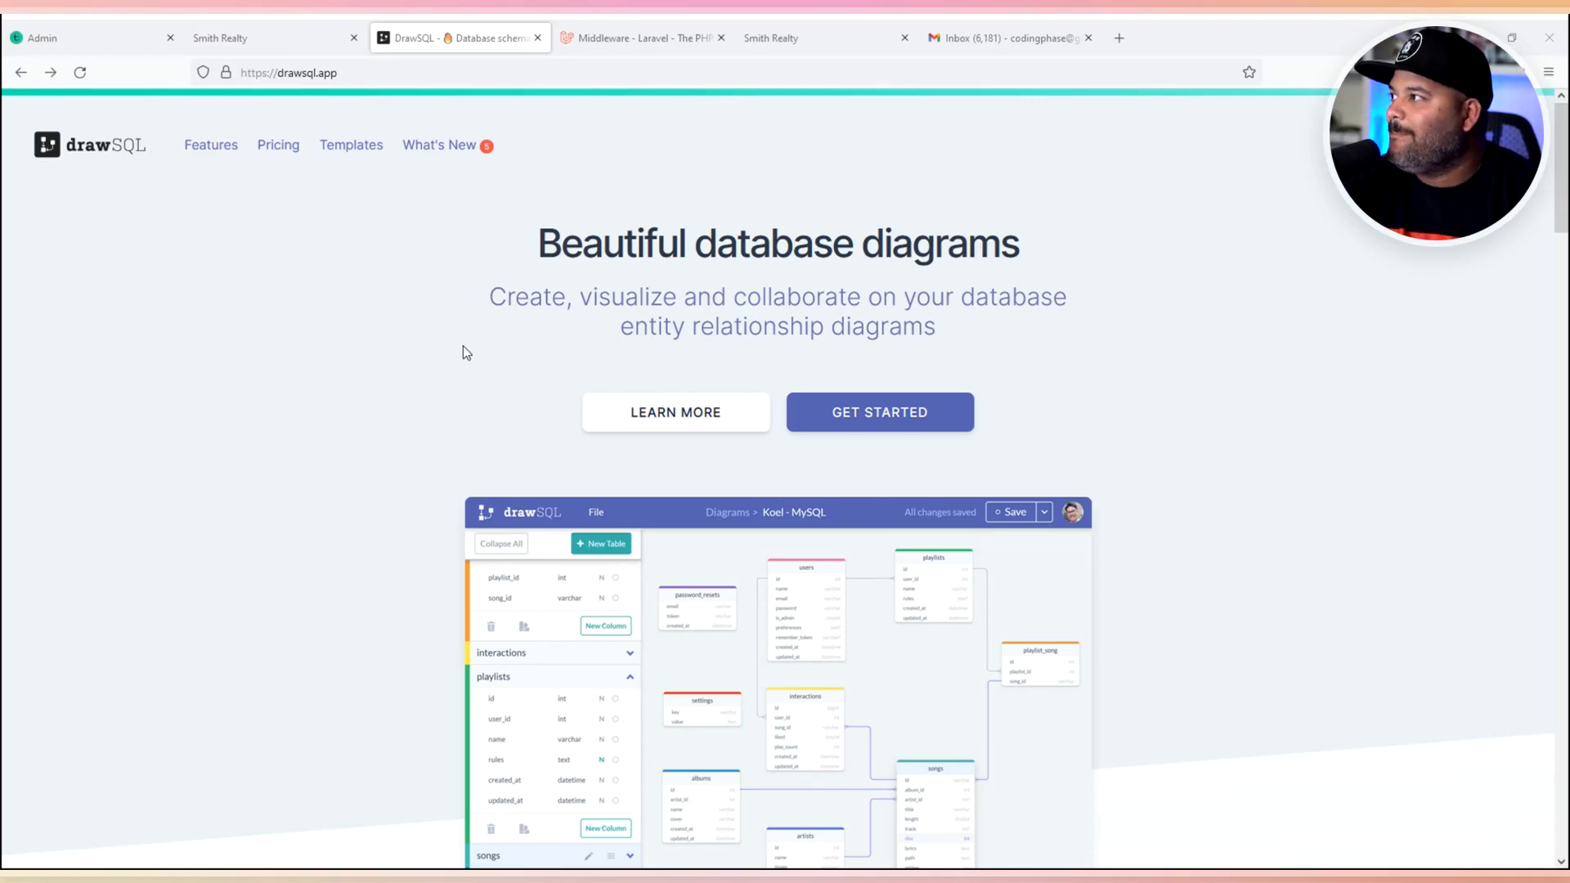
# - Review the drawSQL pricing plans, from free Hobbyist to $99/mo Large, then go to the login page
pyautogui.click(278, 147)
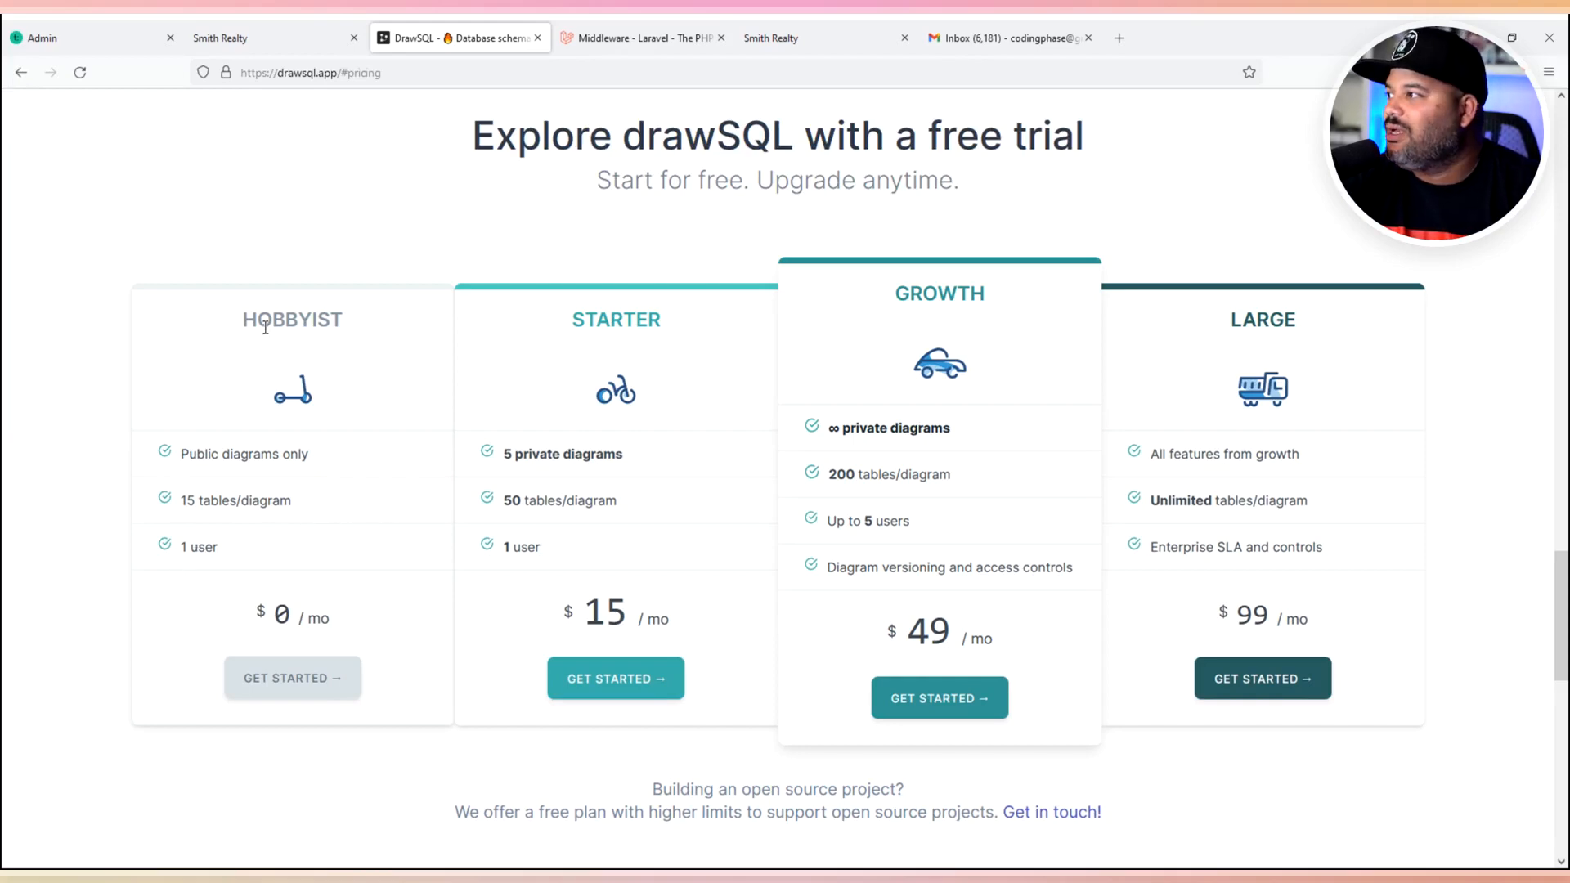
pyautogui.click(27, 86)
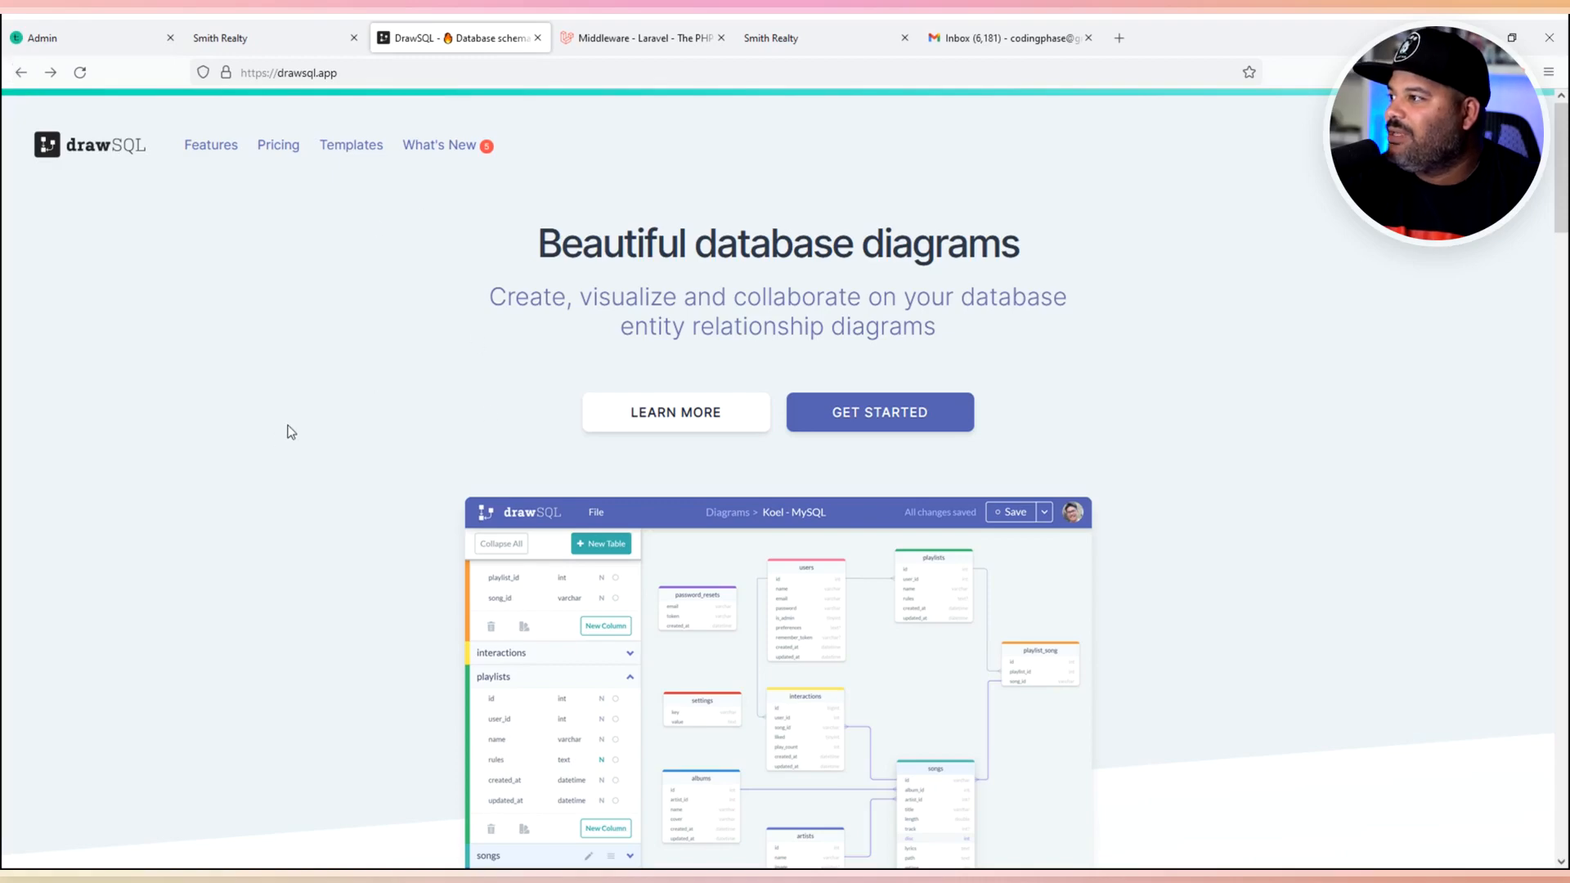
pyautogui.scroll(-1, 343, 400)
pyautogui.scroll(1, 344, 400)
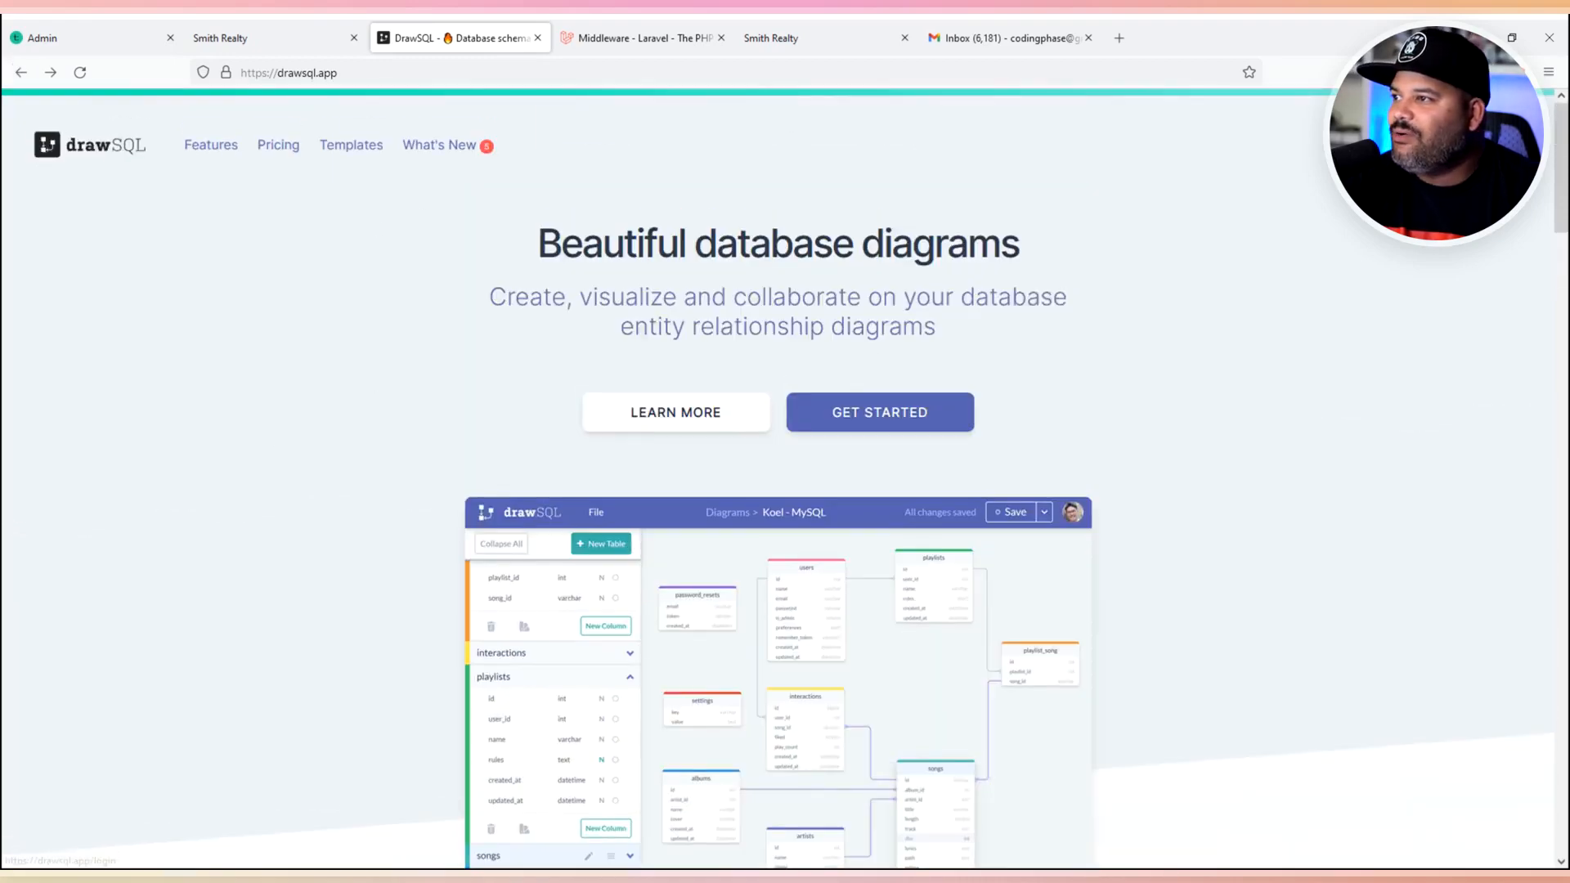
pyautogui.click(1390, 145)
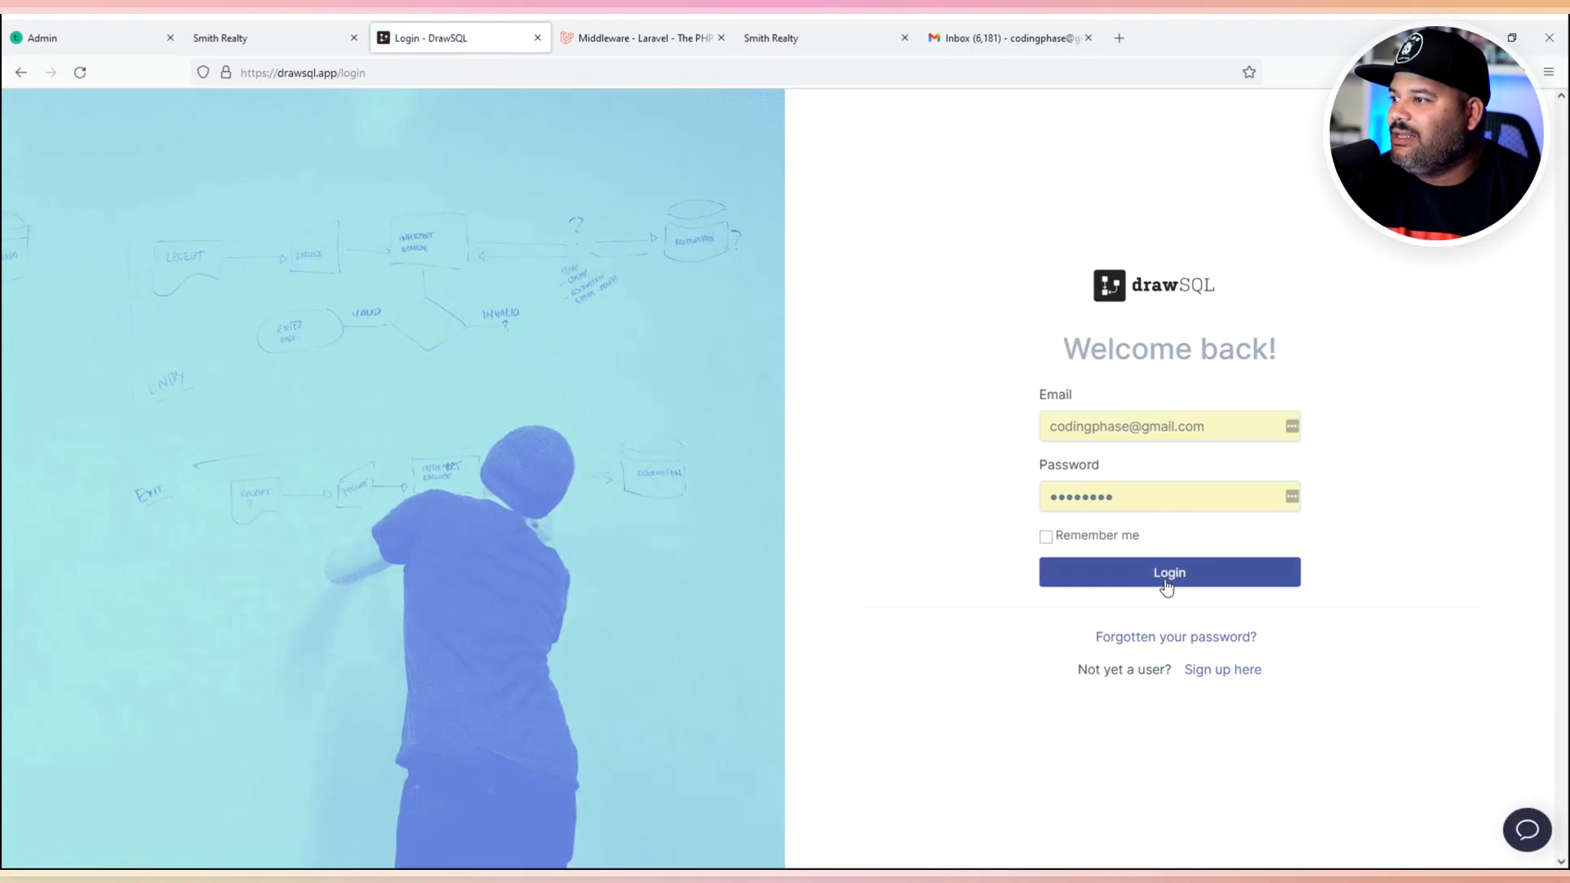
# - Log in, scroll through the schema templates in a new tab, then close it to reach My Diagrams
pyautogui.click(1168, 580)
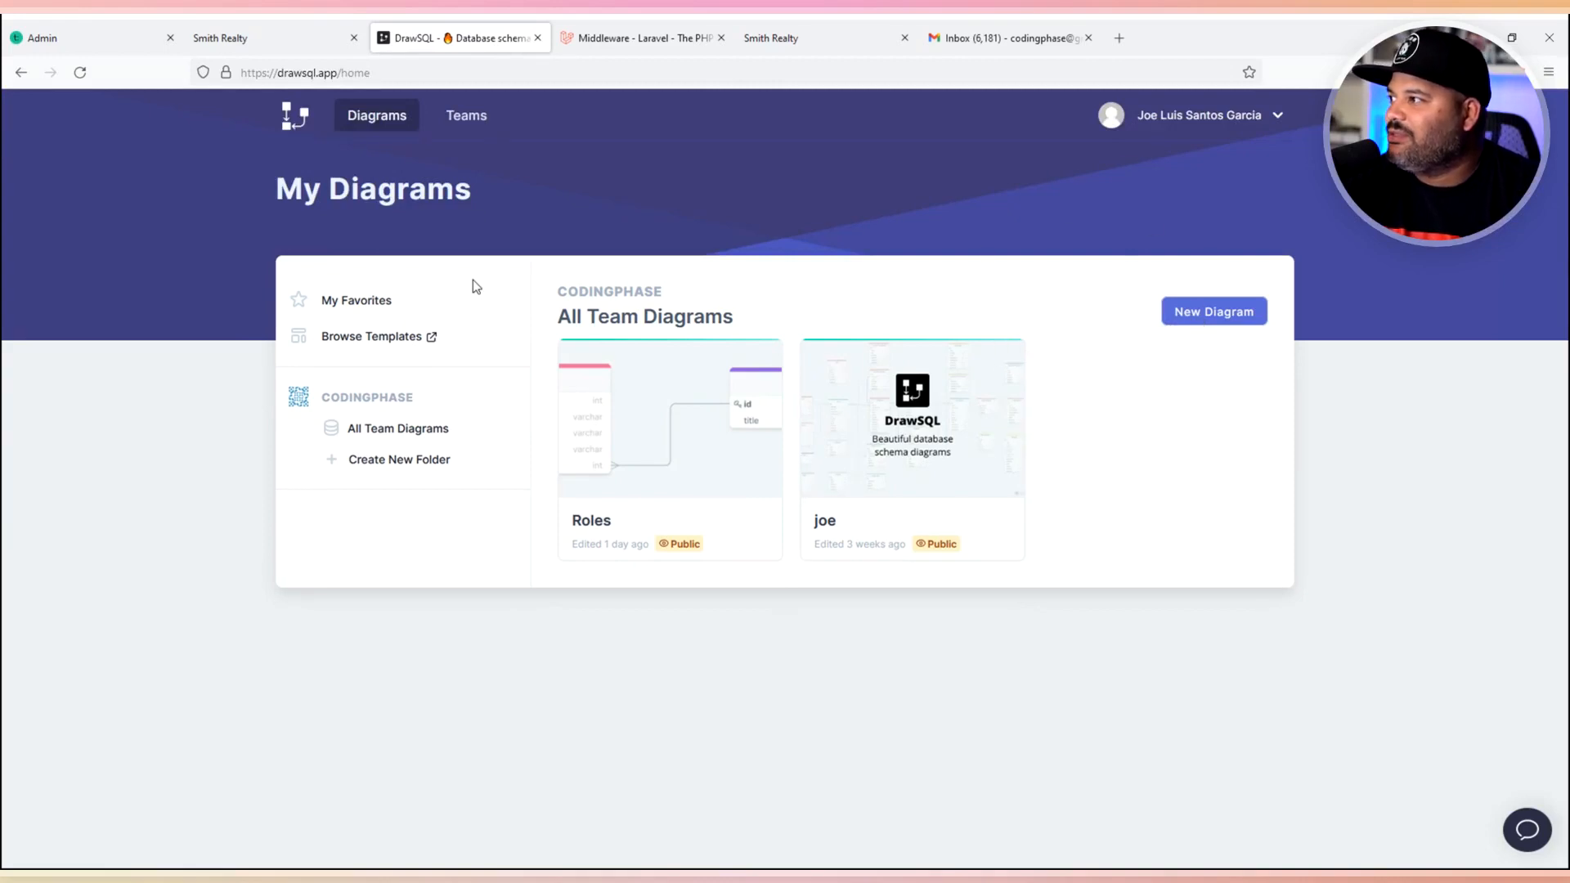
pyautogui.click(377, 342)
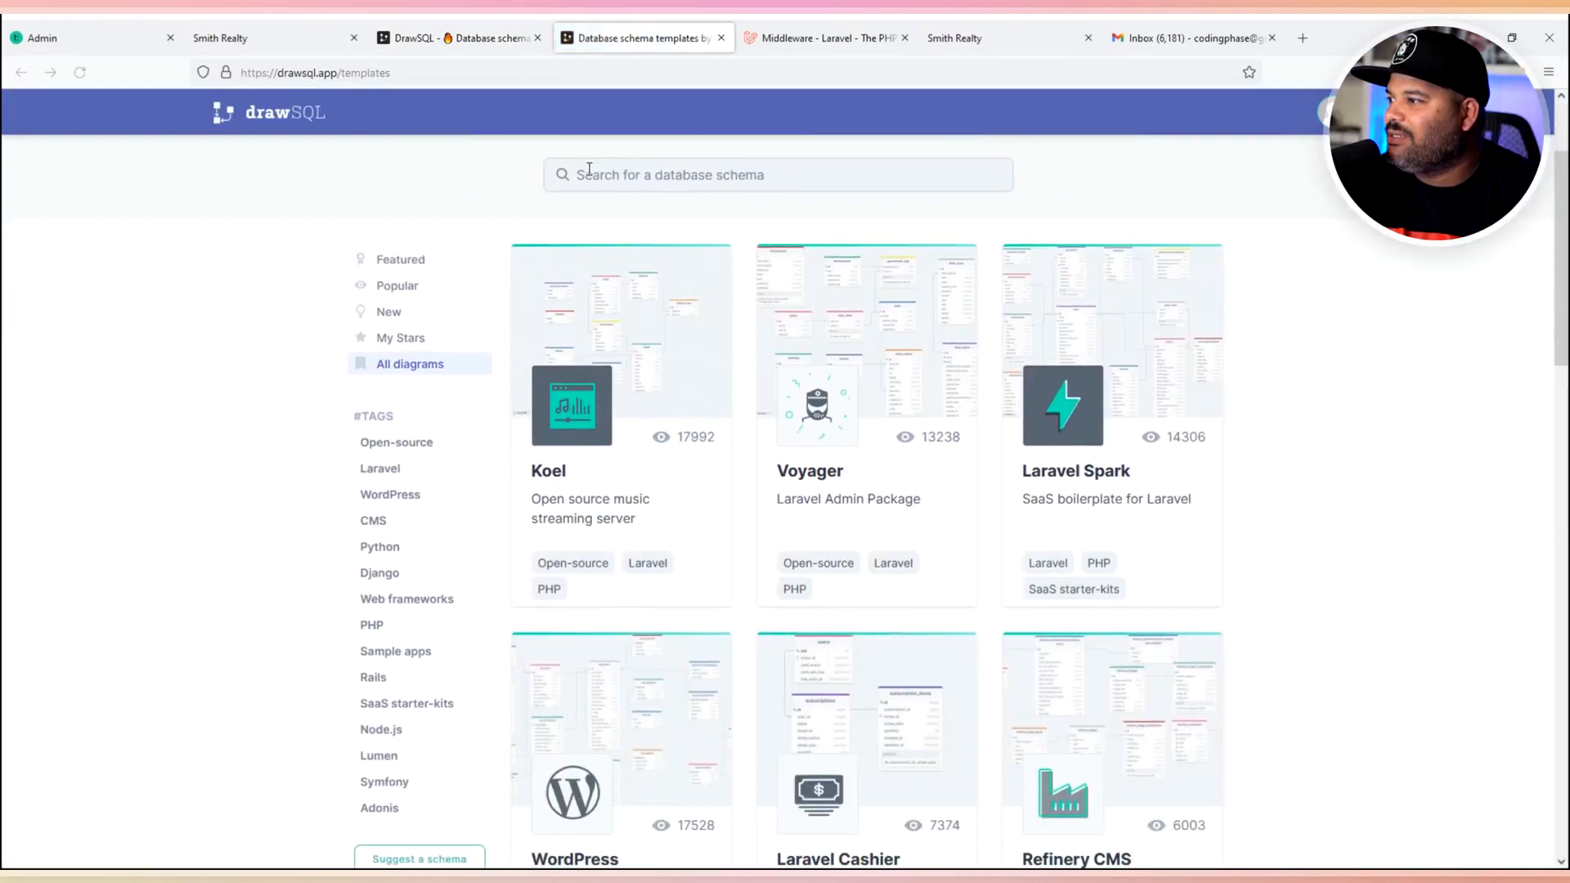
pyautogui.scroll(-1, 899, 433)
pyautogui.scroll(-5, 1023, 498)
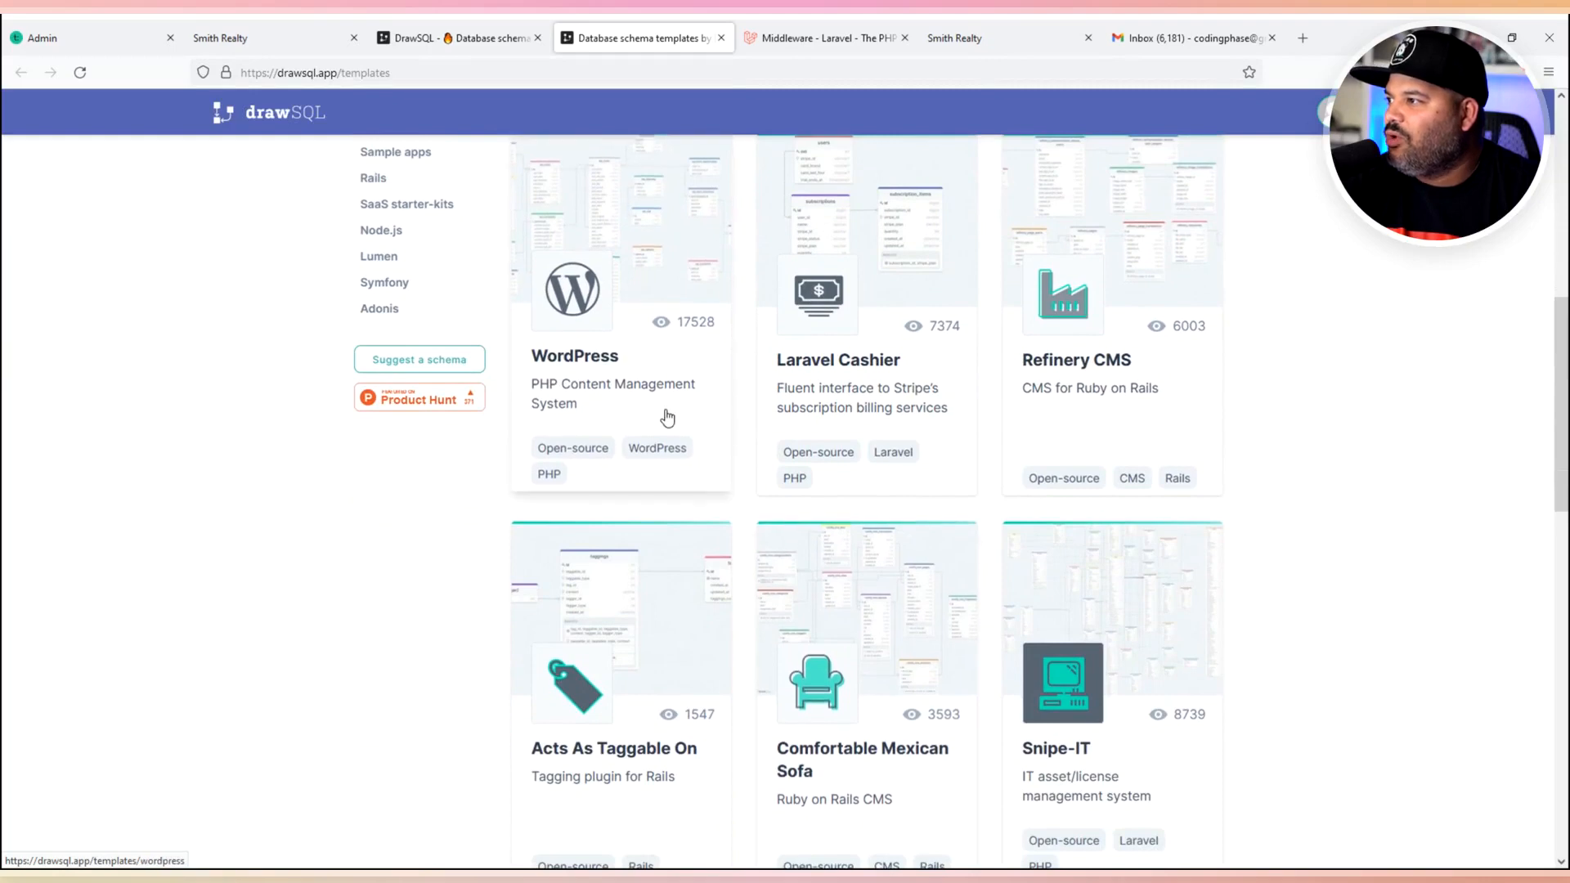
pyautogui.scroll(-1, 847, 543)
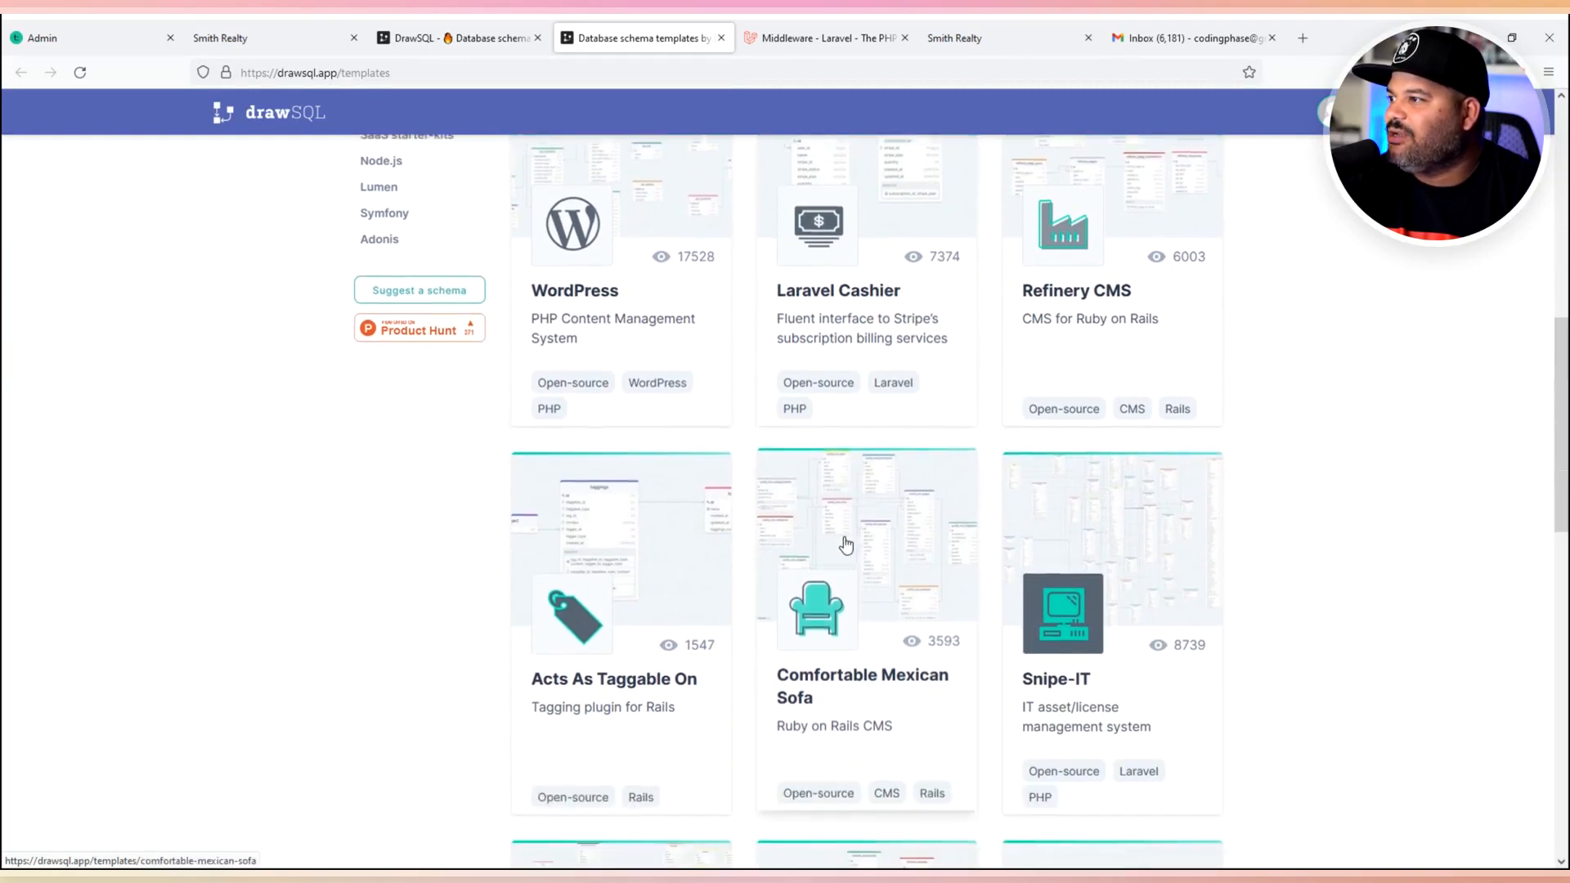
pyautogui.scroll(-7, 1108, 328)
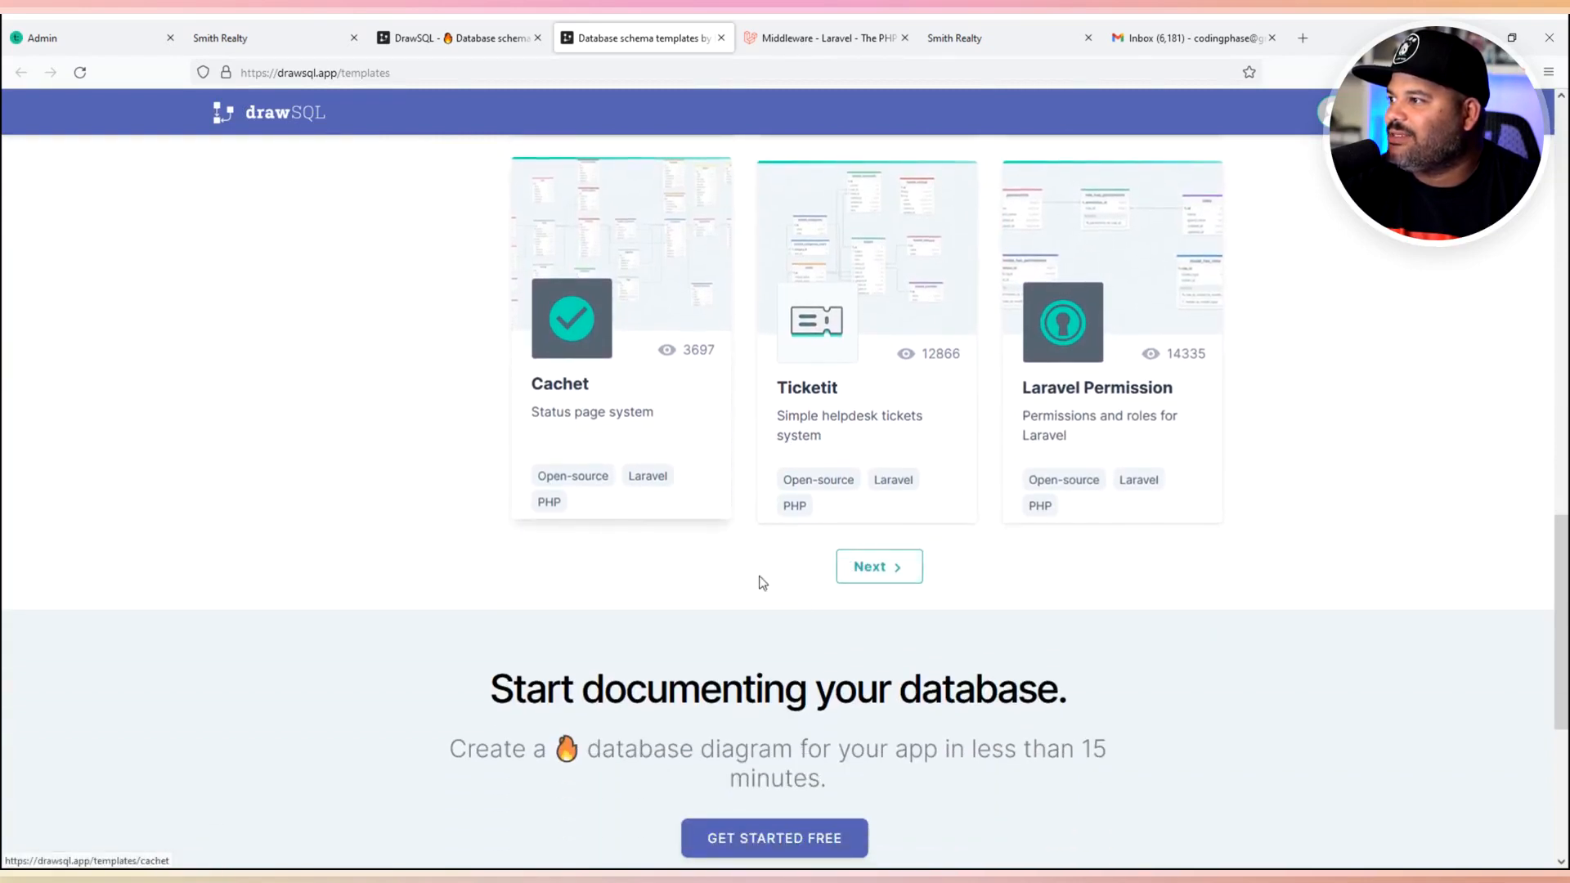
pyautogui.scroll(10, 365, 581)
pyautogui.scroll(4, 367, 582)
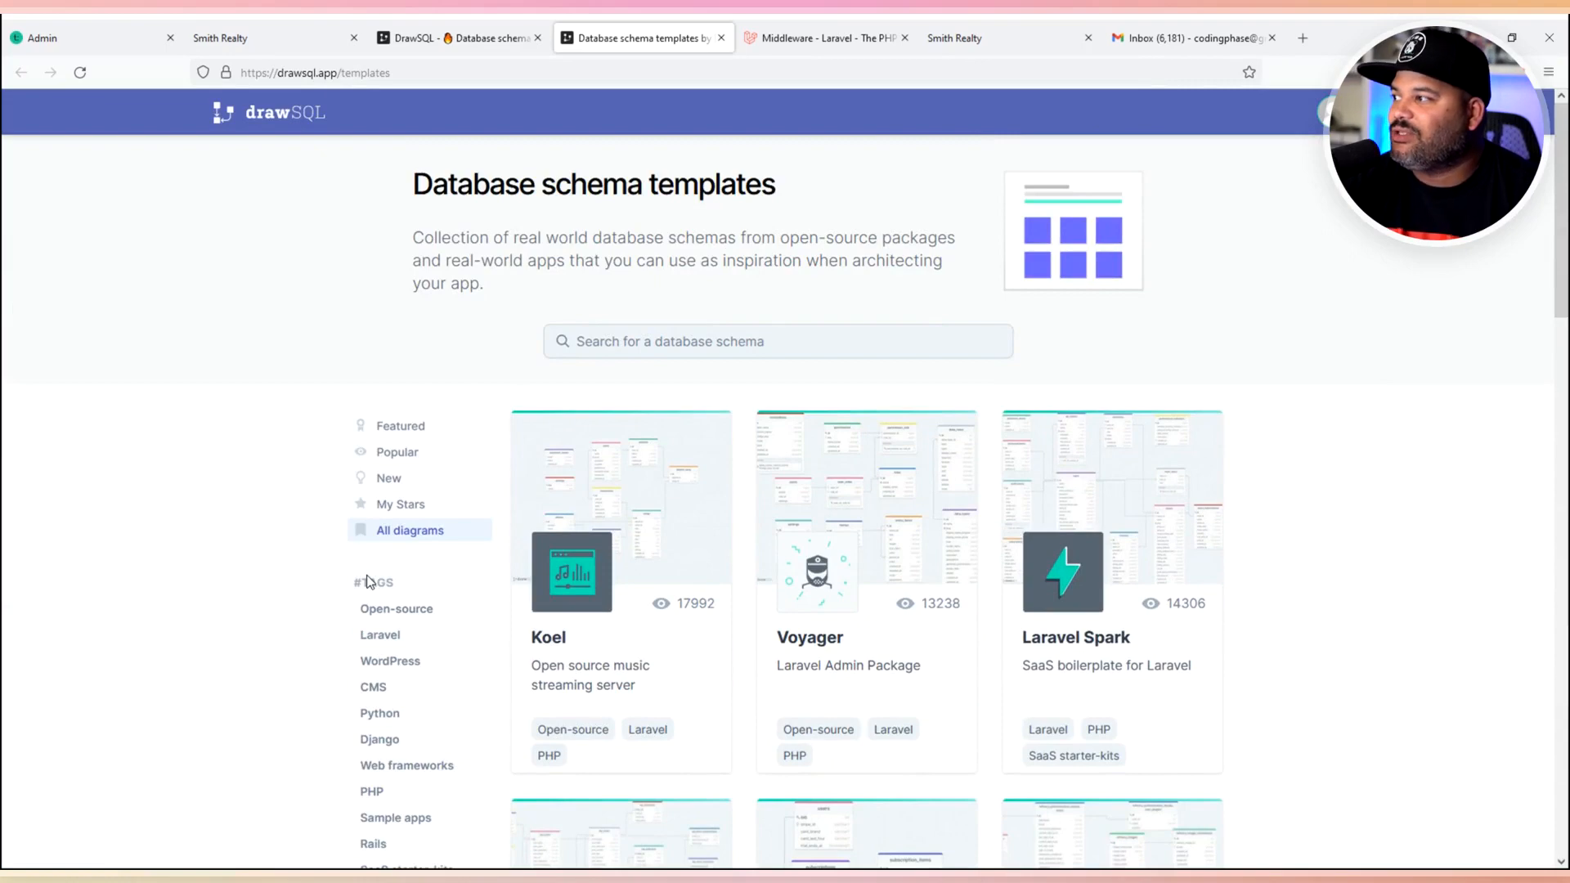
pyautogui.click(721, 38)
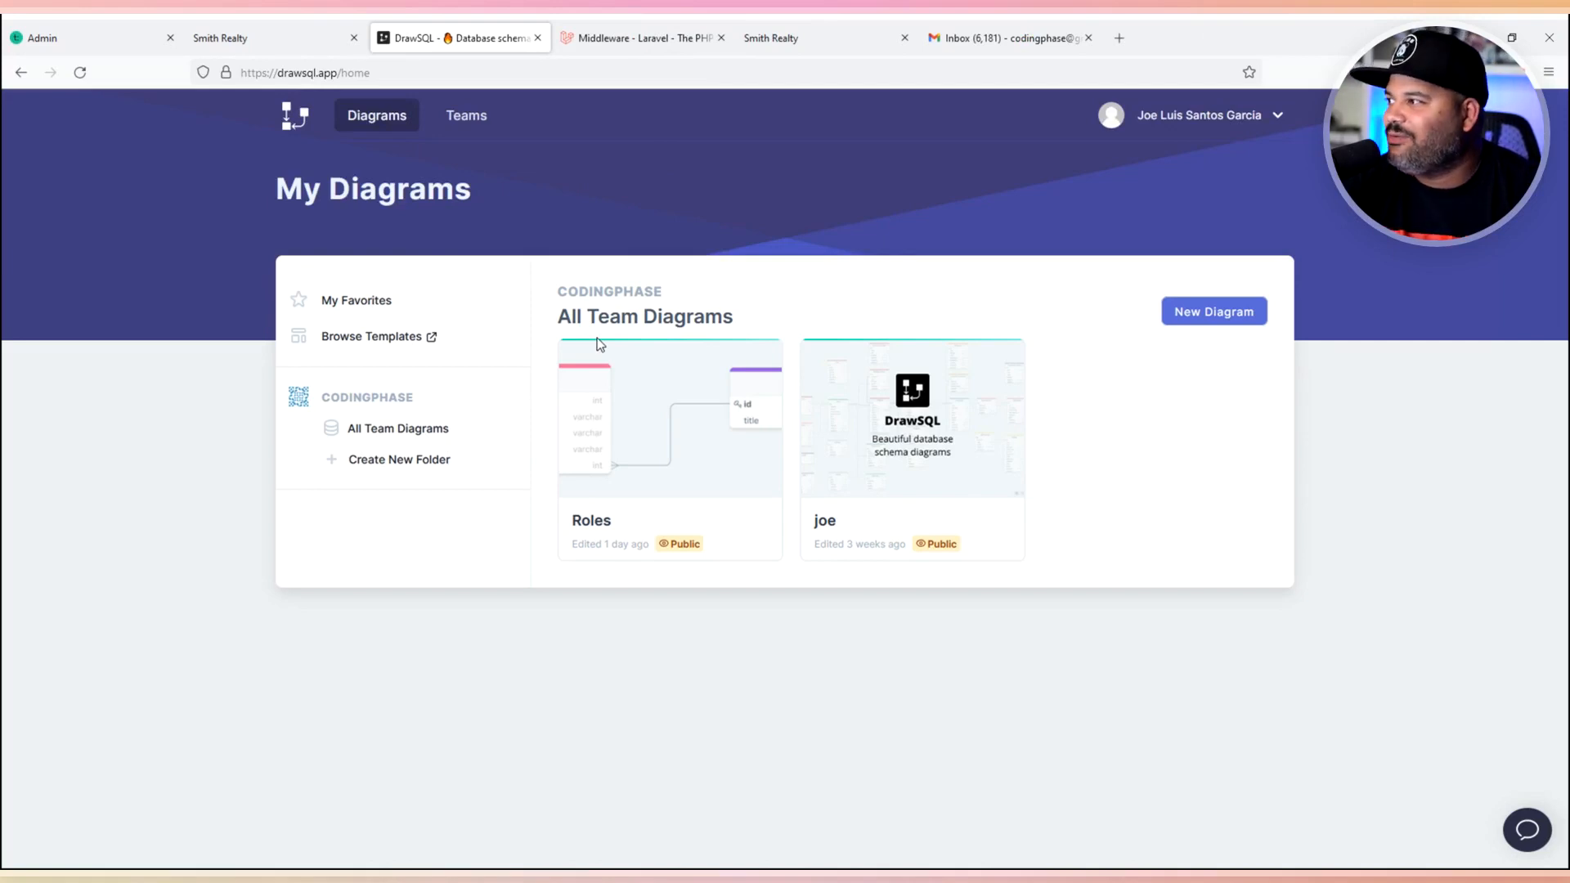
# - Create a public MySQL diagram named 'Blog' and open its empty canvas
pyautogui.click(1228, 314)
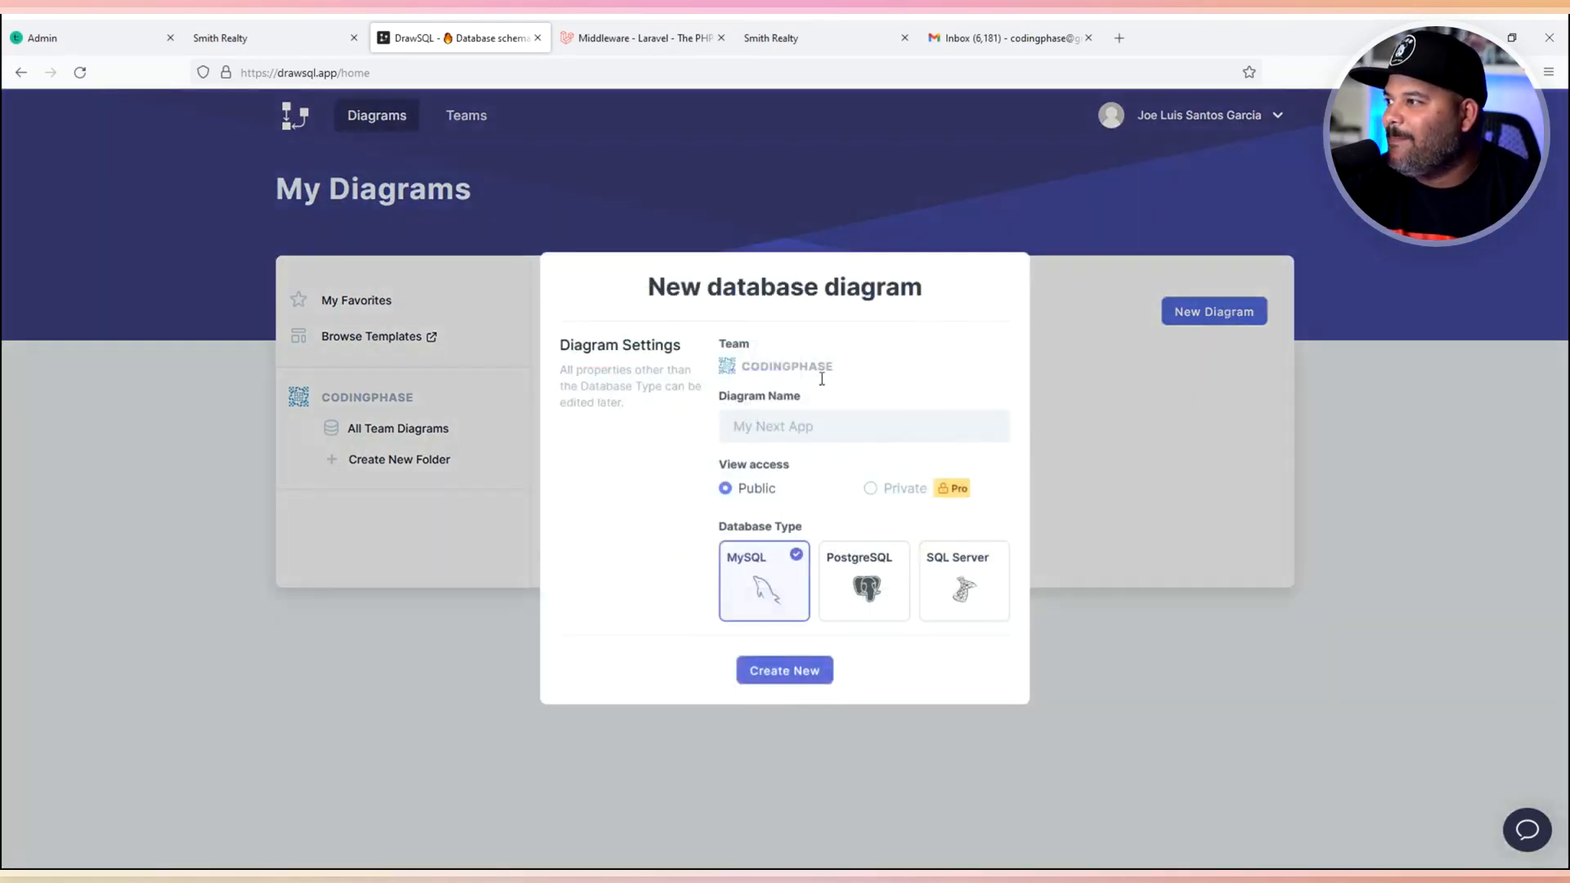
pyautogui.click(782, 425)
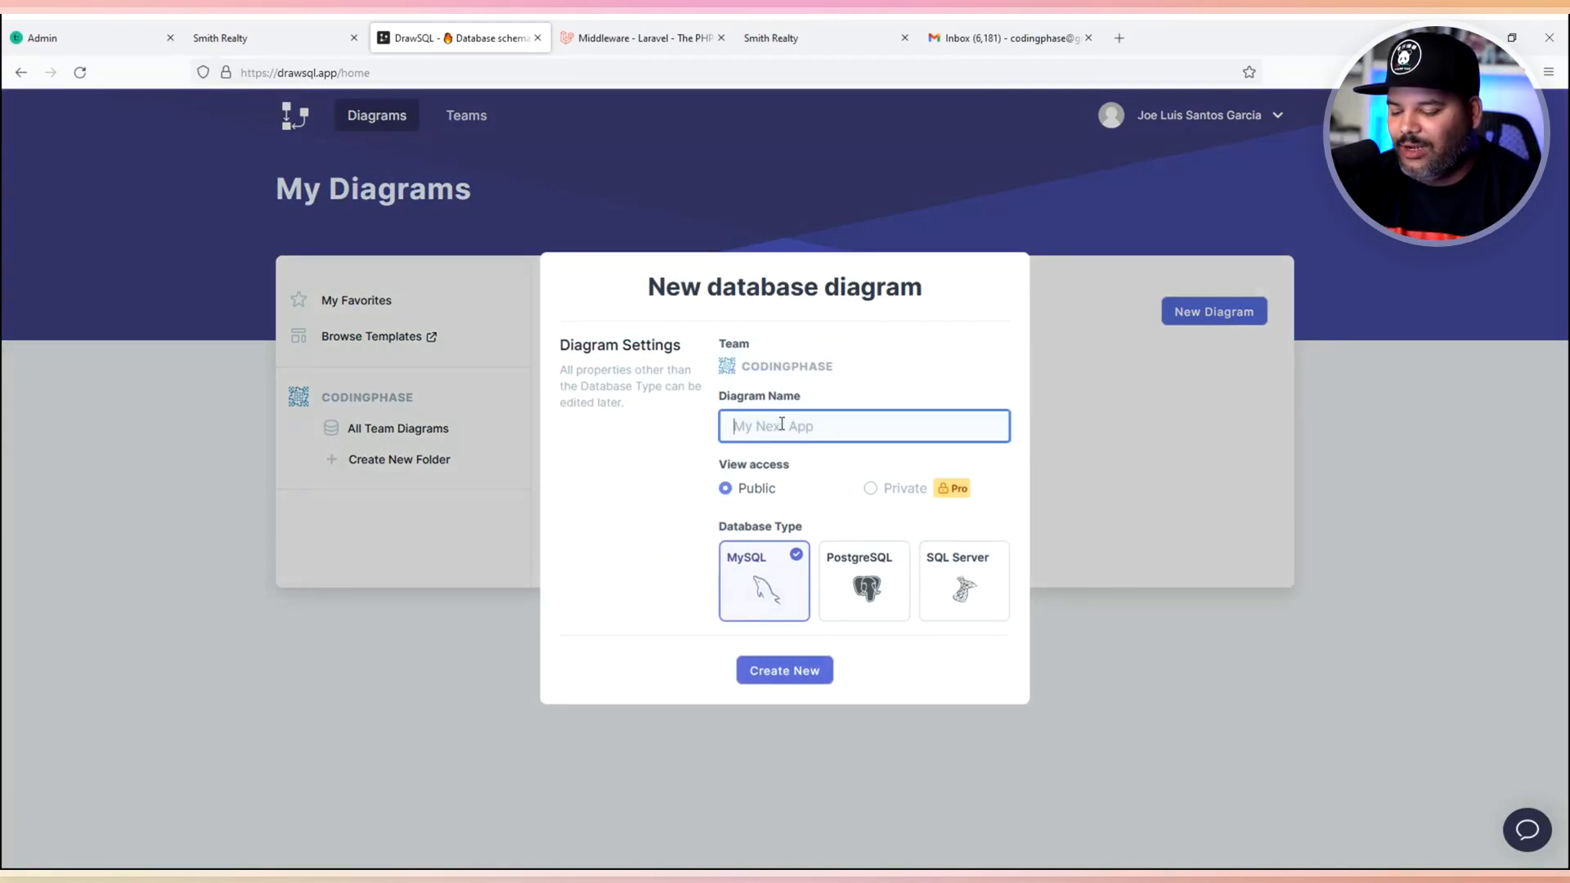
pyautogui.write('Blog')
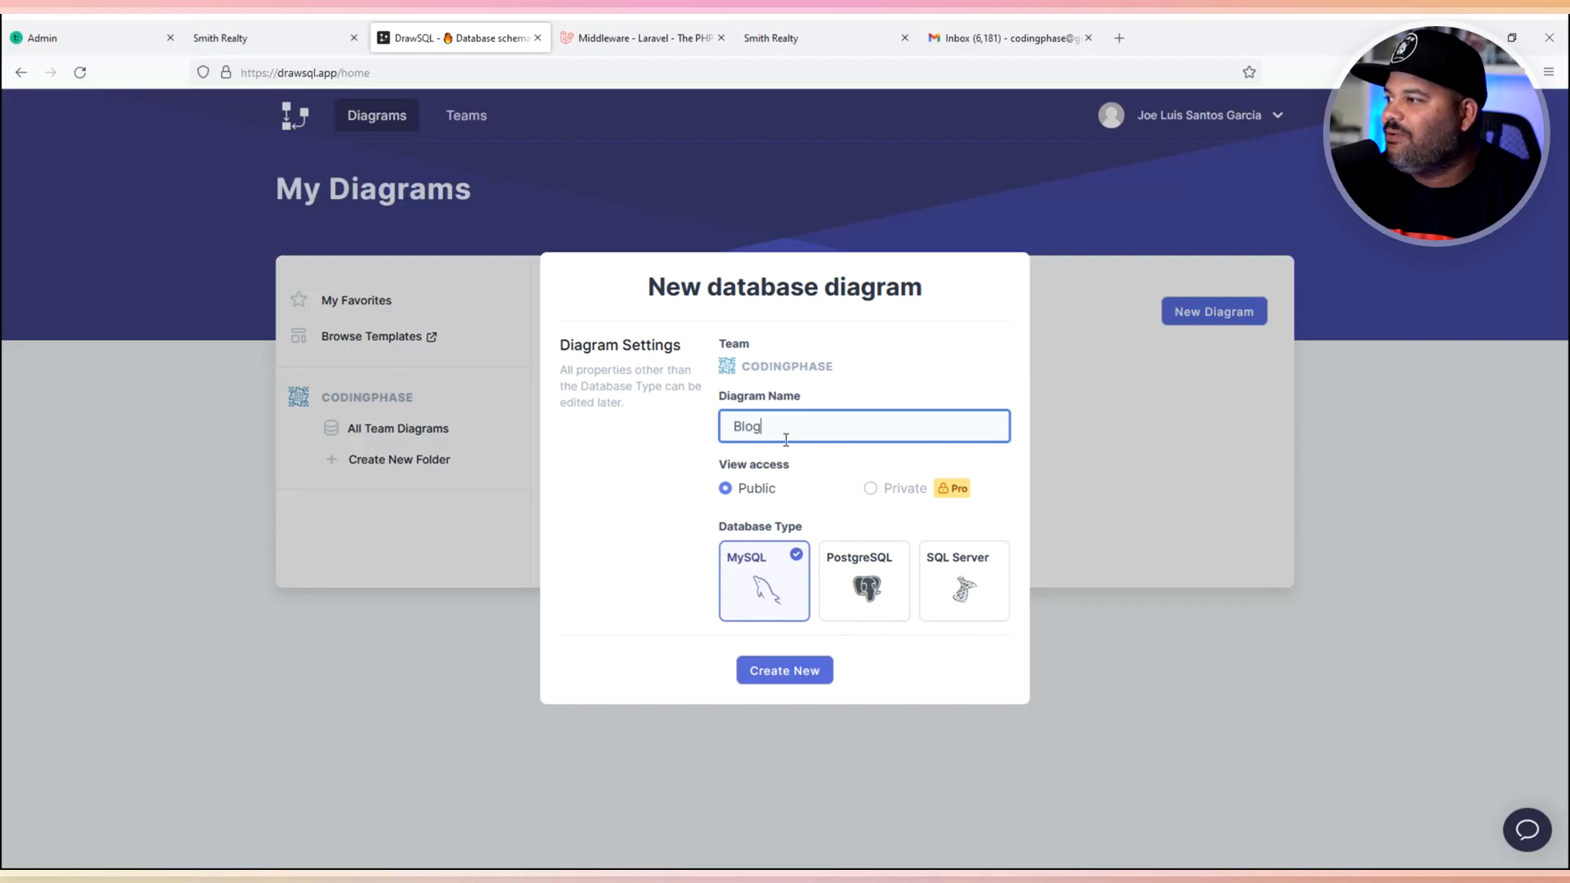
pyautogui.click(787, 675)
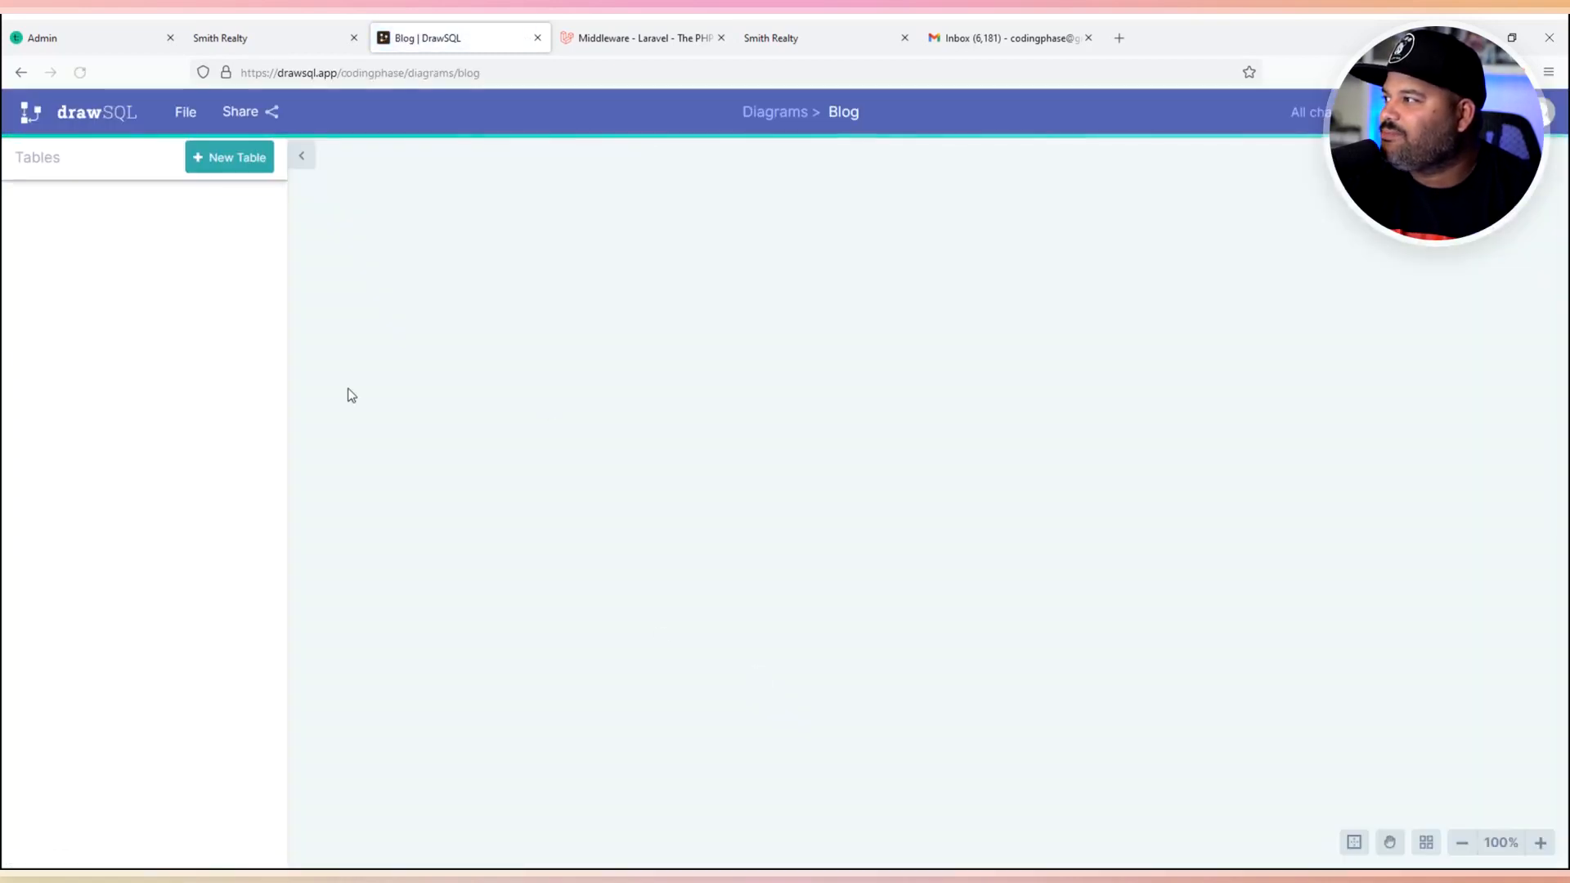
# - Create a Posts table with a varchar title column
pyautogui.click(213, 160)
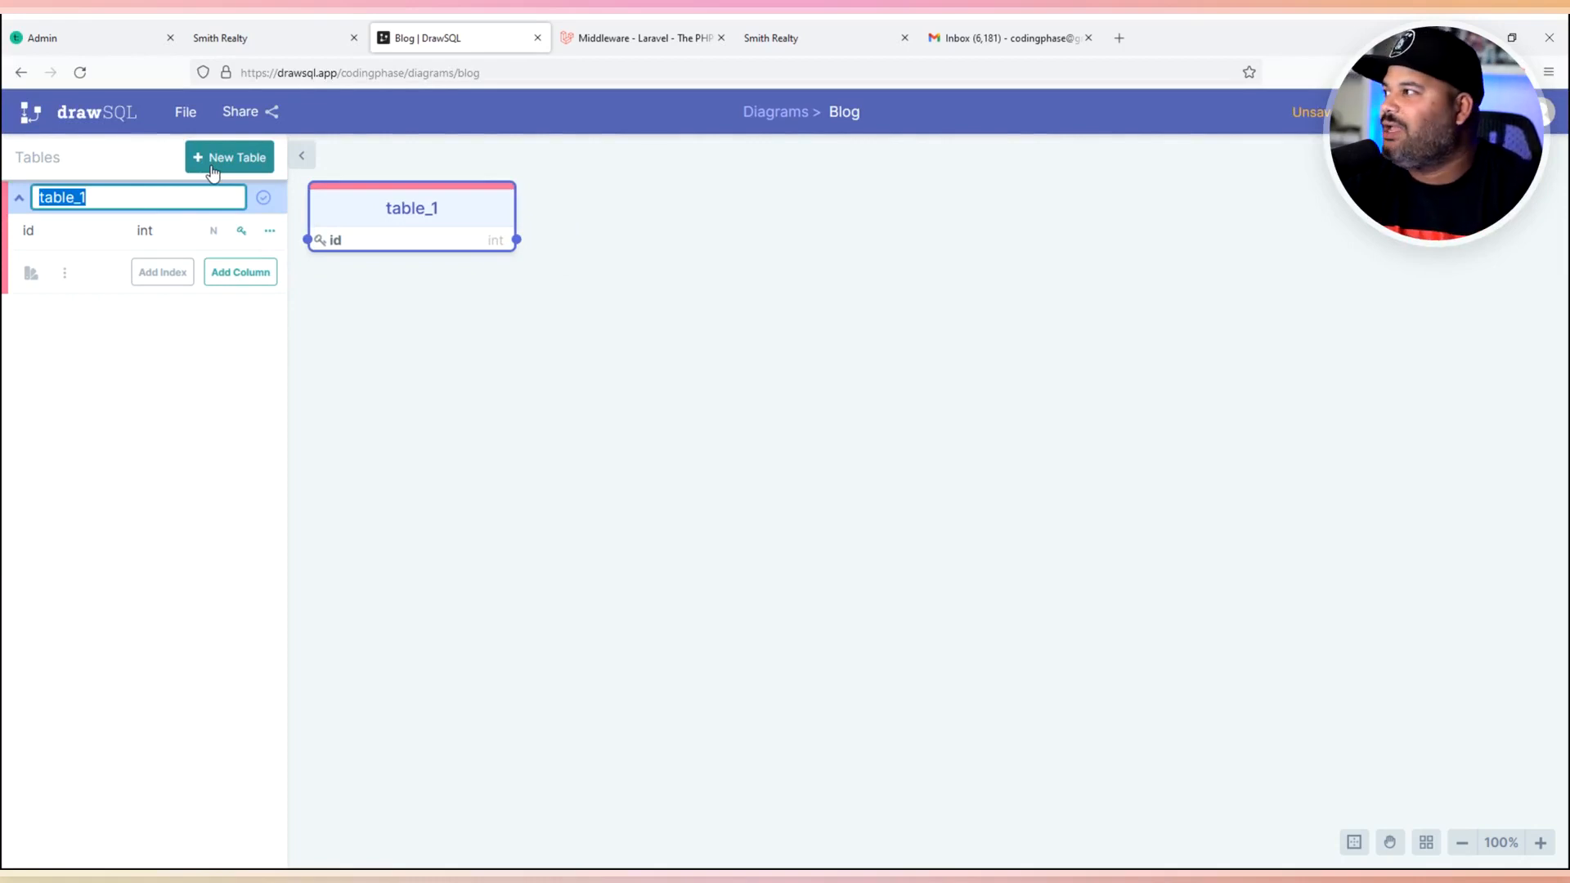
pyautogui.write('Posts')
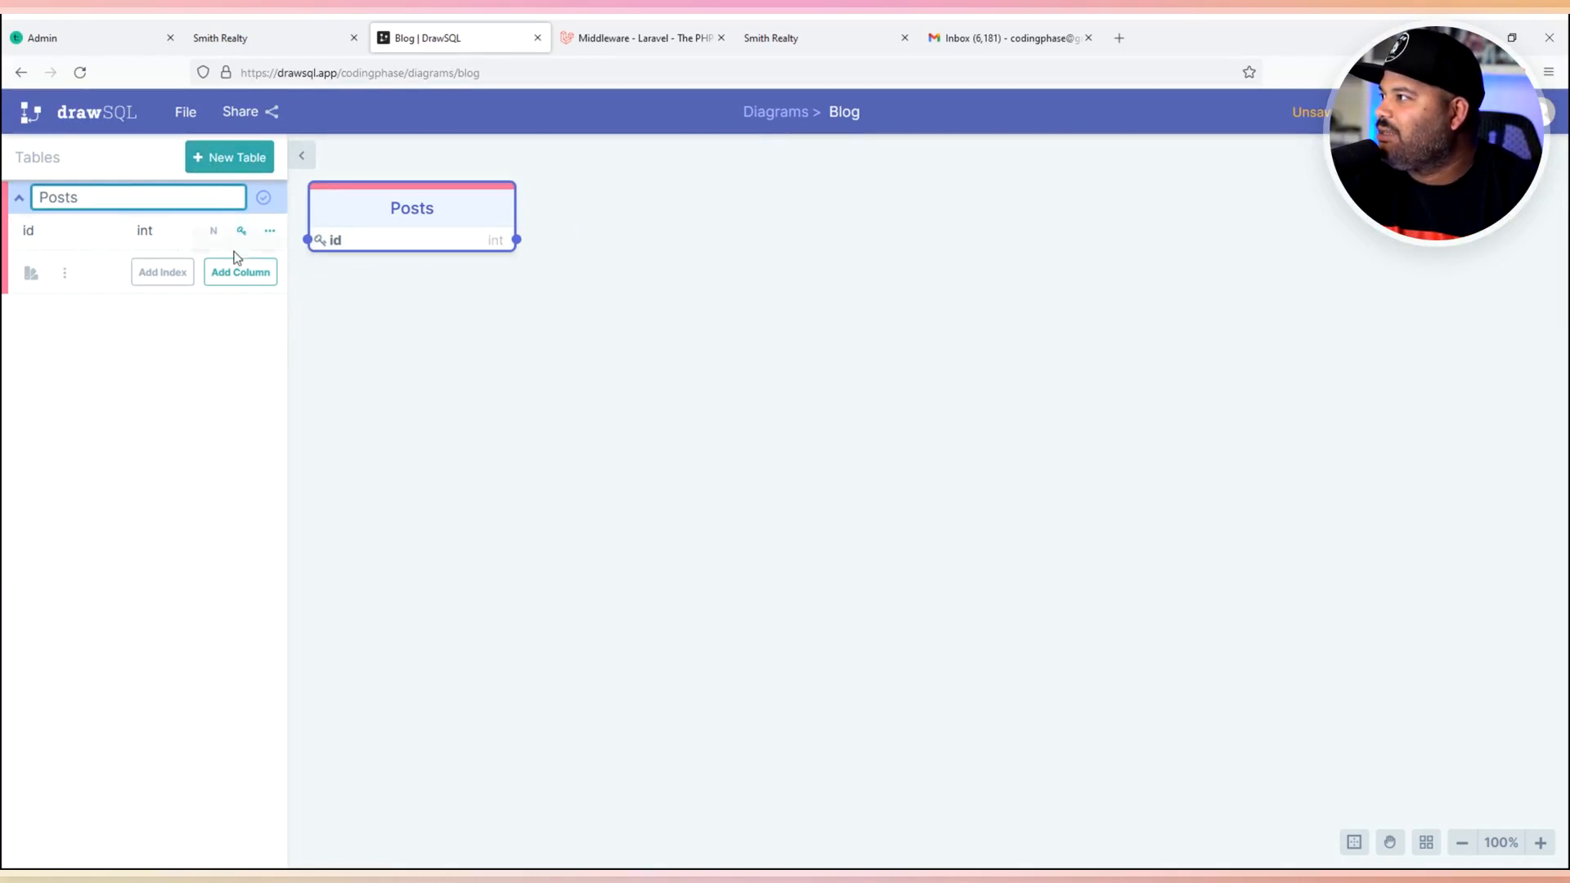
pyautogui.click(235, 273)
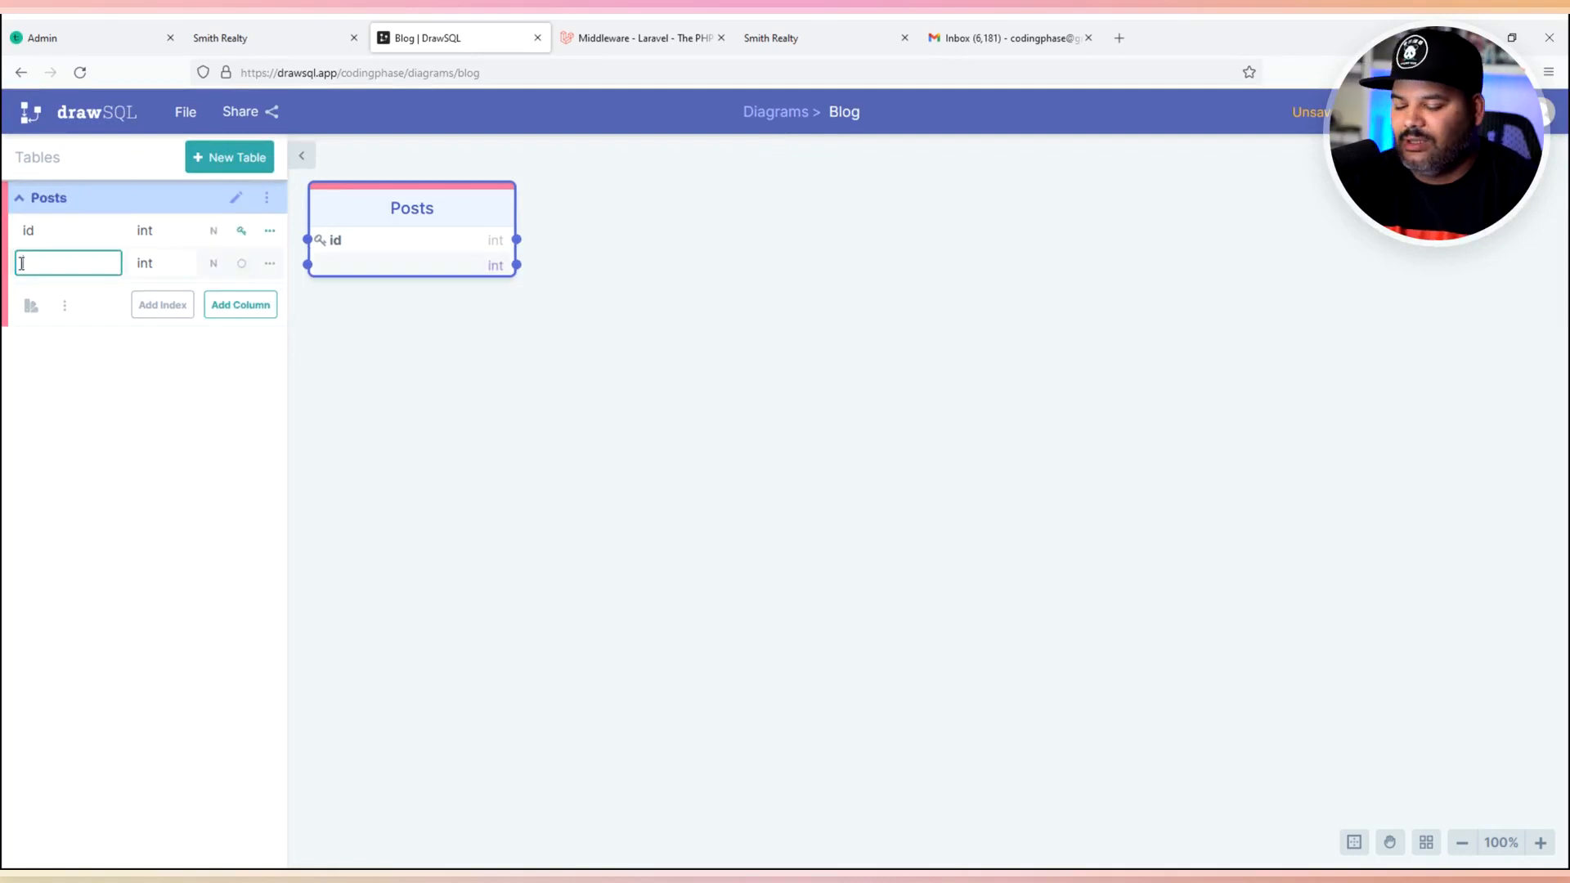
pyautogui.write('title')
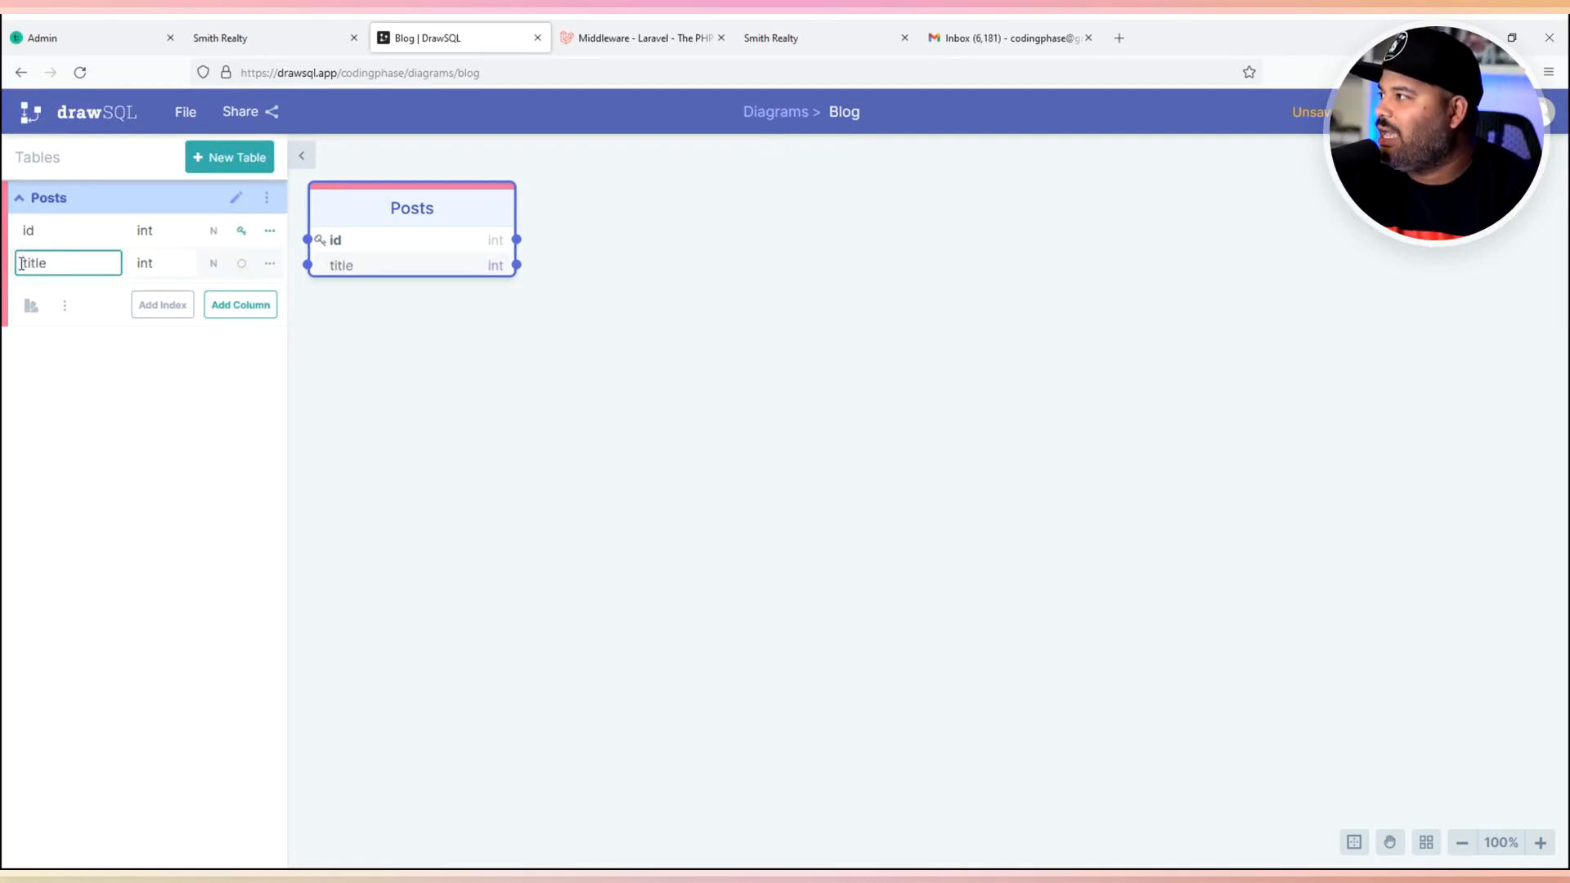
pyautogui.press('Tab')
pyautogui.write('s')
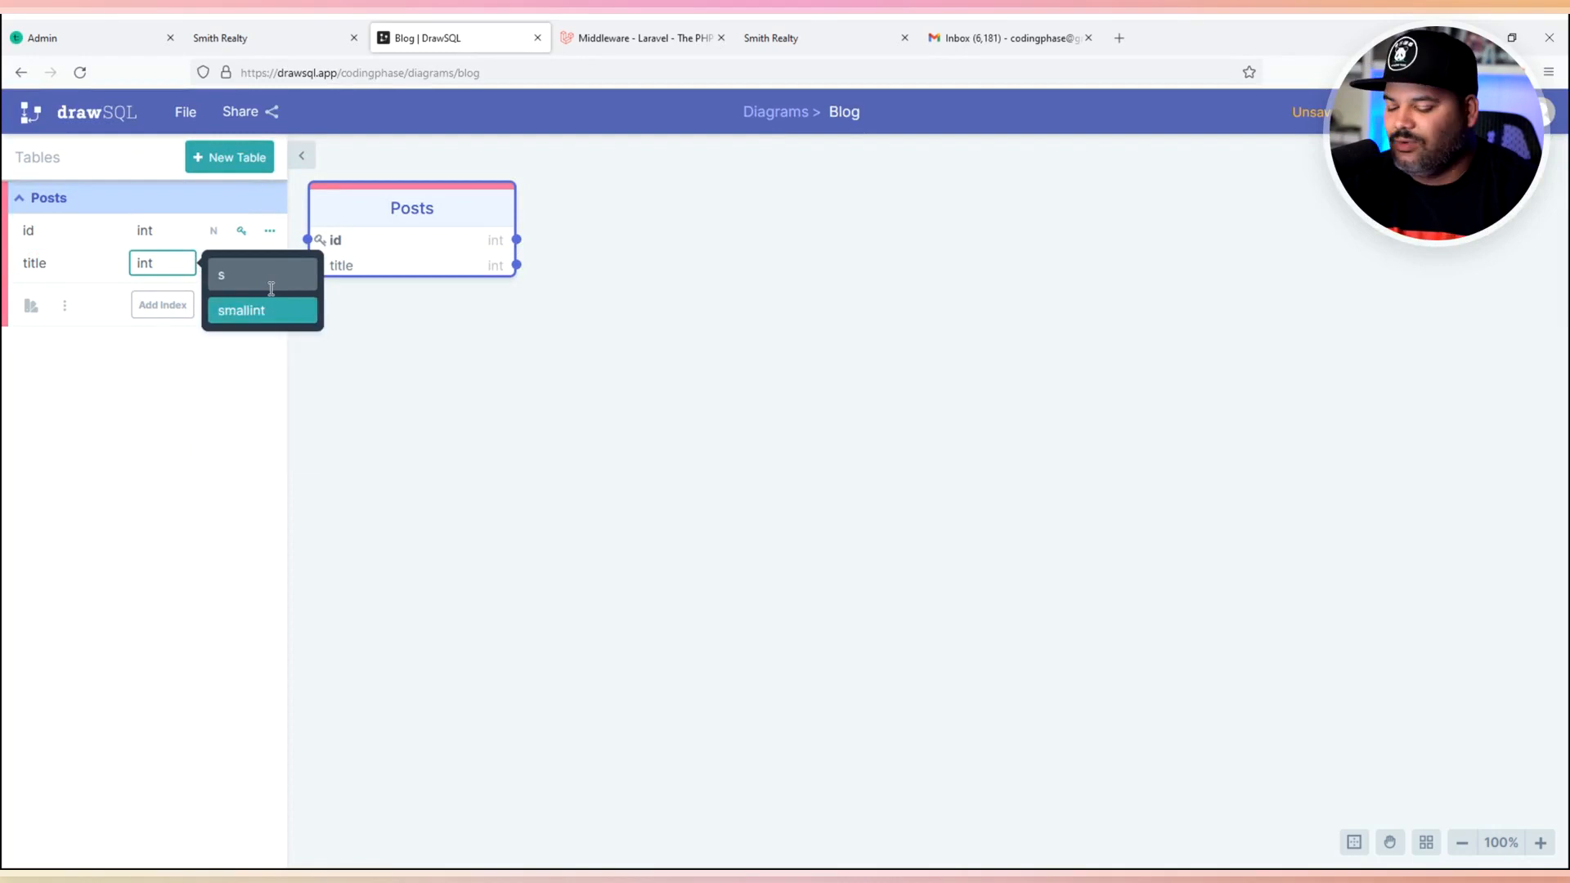
pyautogui.write('trin')
pyautogui.press('BackSpace')
pyautogui.press('BackSpace')
pyautogui.press('BackSpace')
pyautogui.press('BackSpace')
pyautogui.press('BackSpace')
pyautogui.write('te')
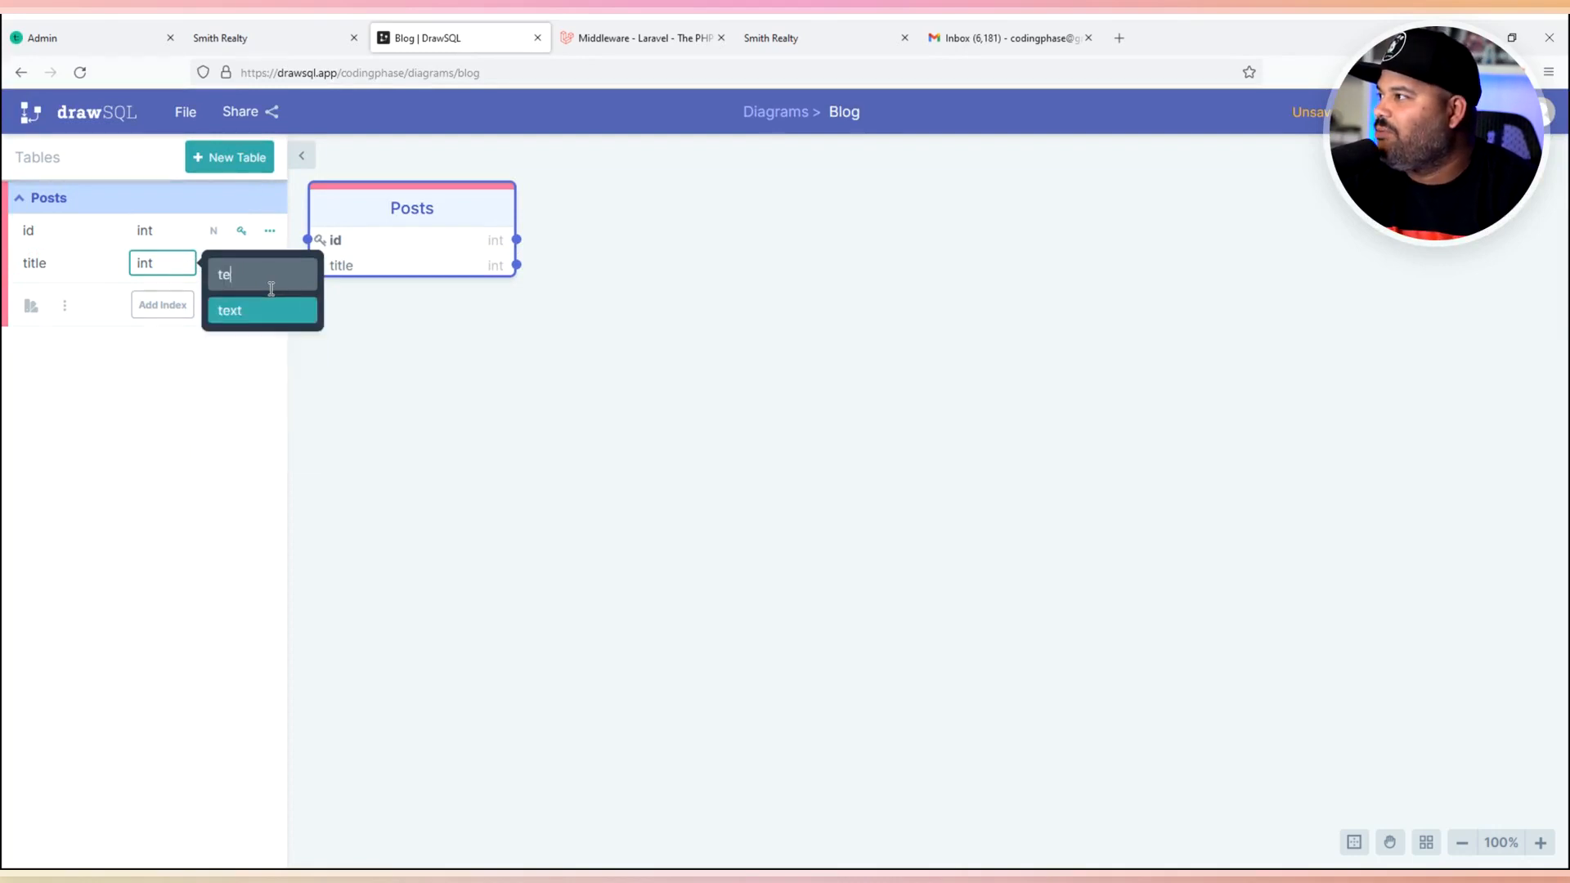
pyautogui.press('BackSpace')
pyautogui.press('BackSpace')
pyautogui.write('va')
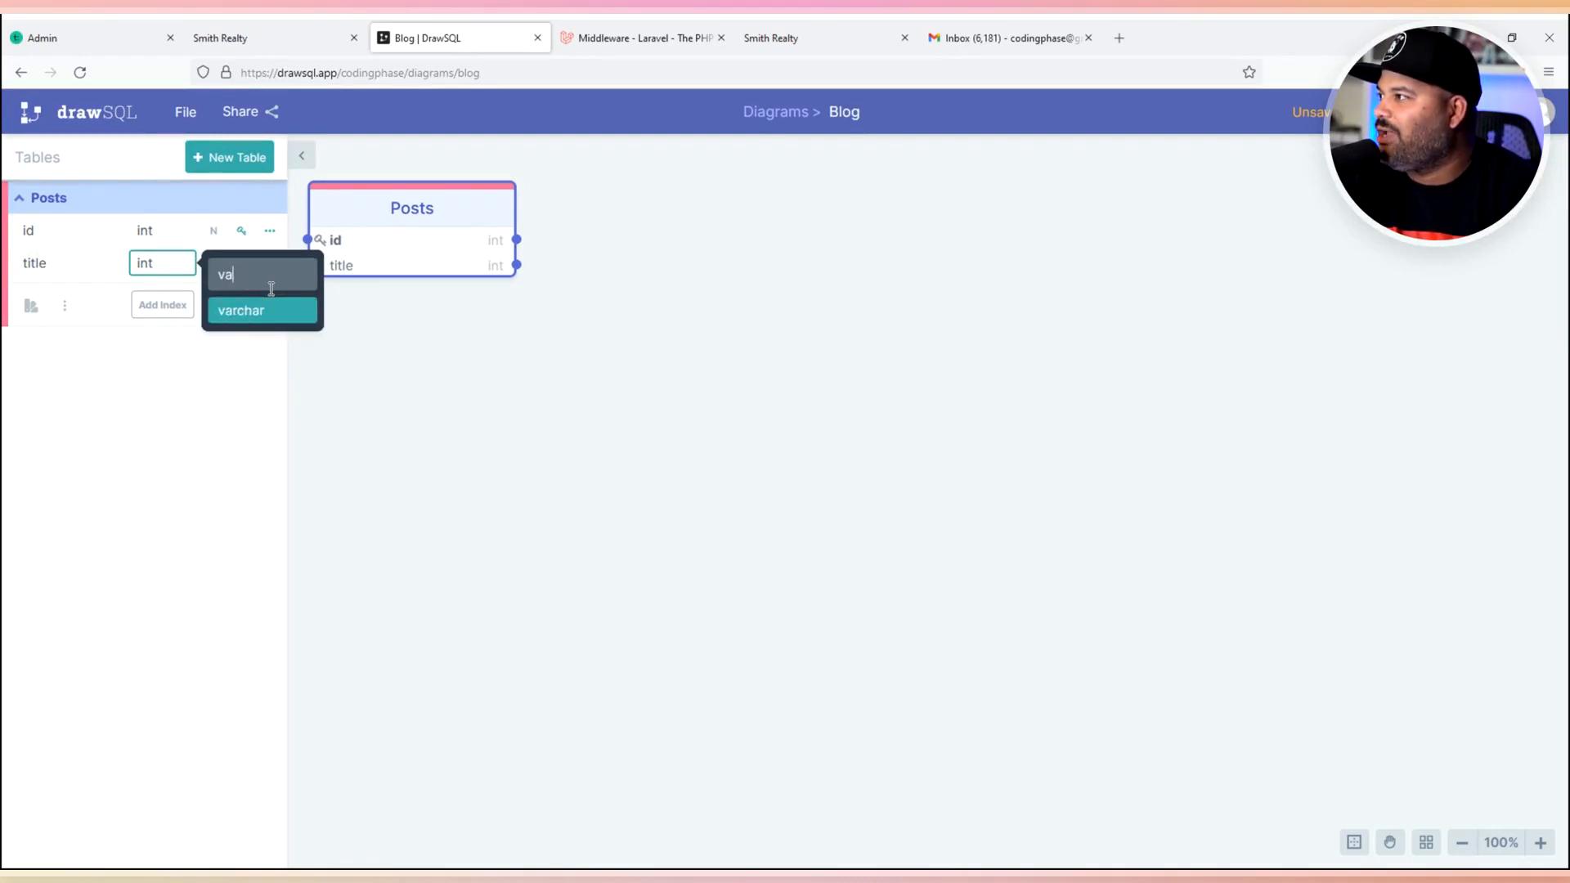
pyautogui.press('BackSpace')
pyautogui.press('BackSpace')
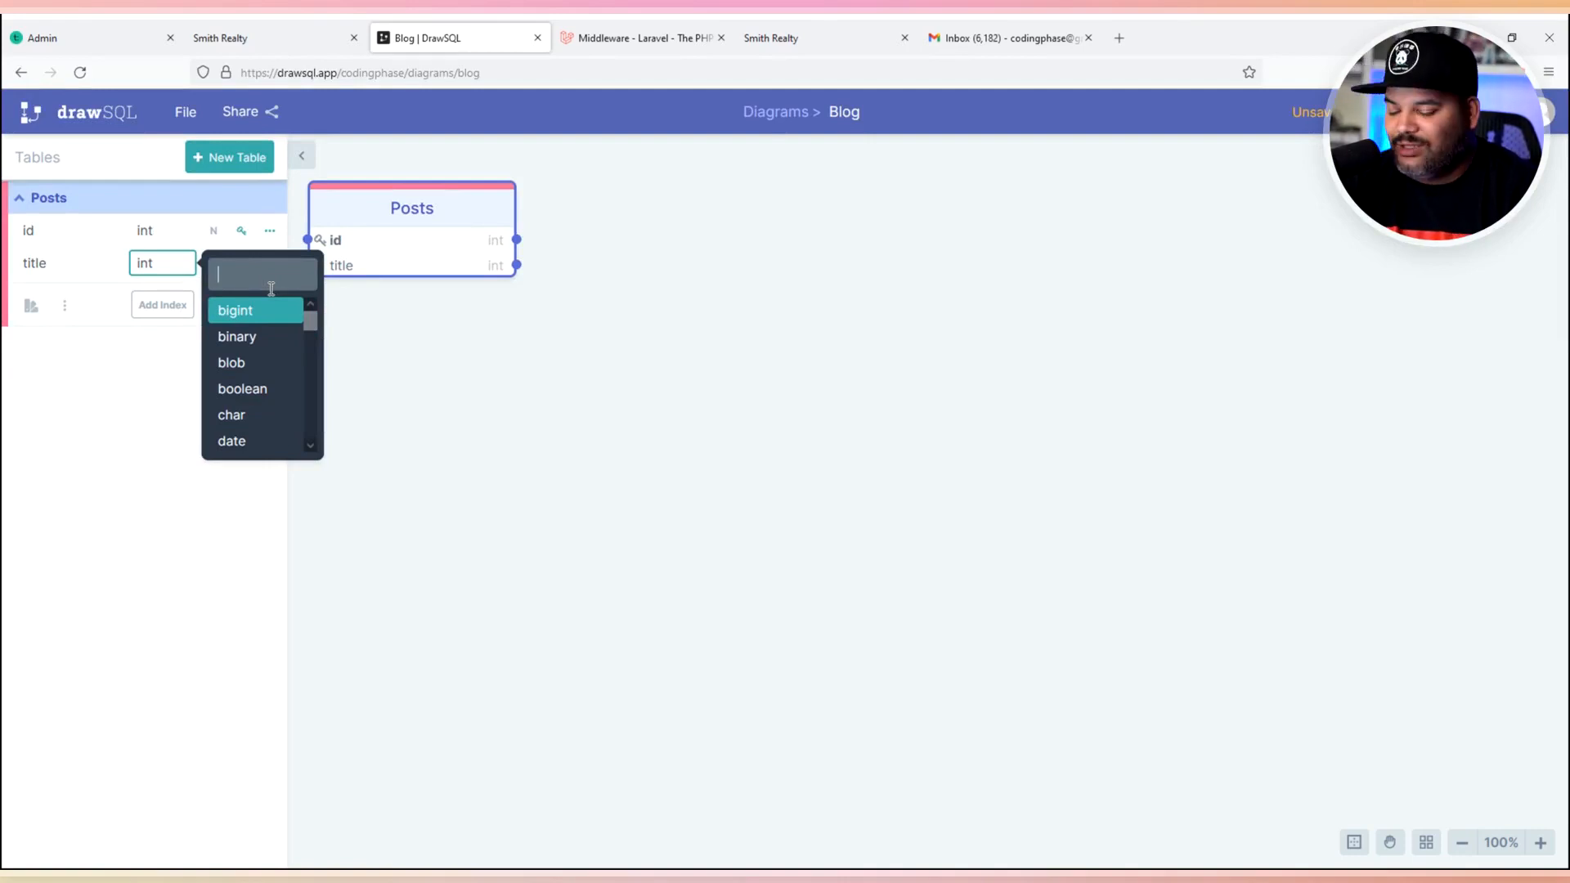
pyautogui.write('var')
pyautogui.press('BackSpace')
pyautogui.press('BackSpace')
pyautogui.press('BackSpace')
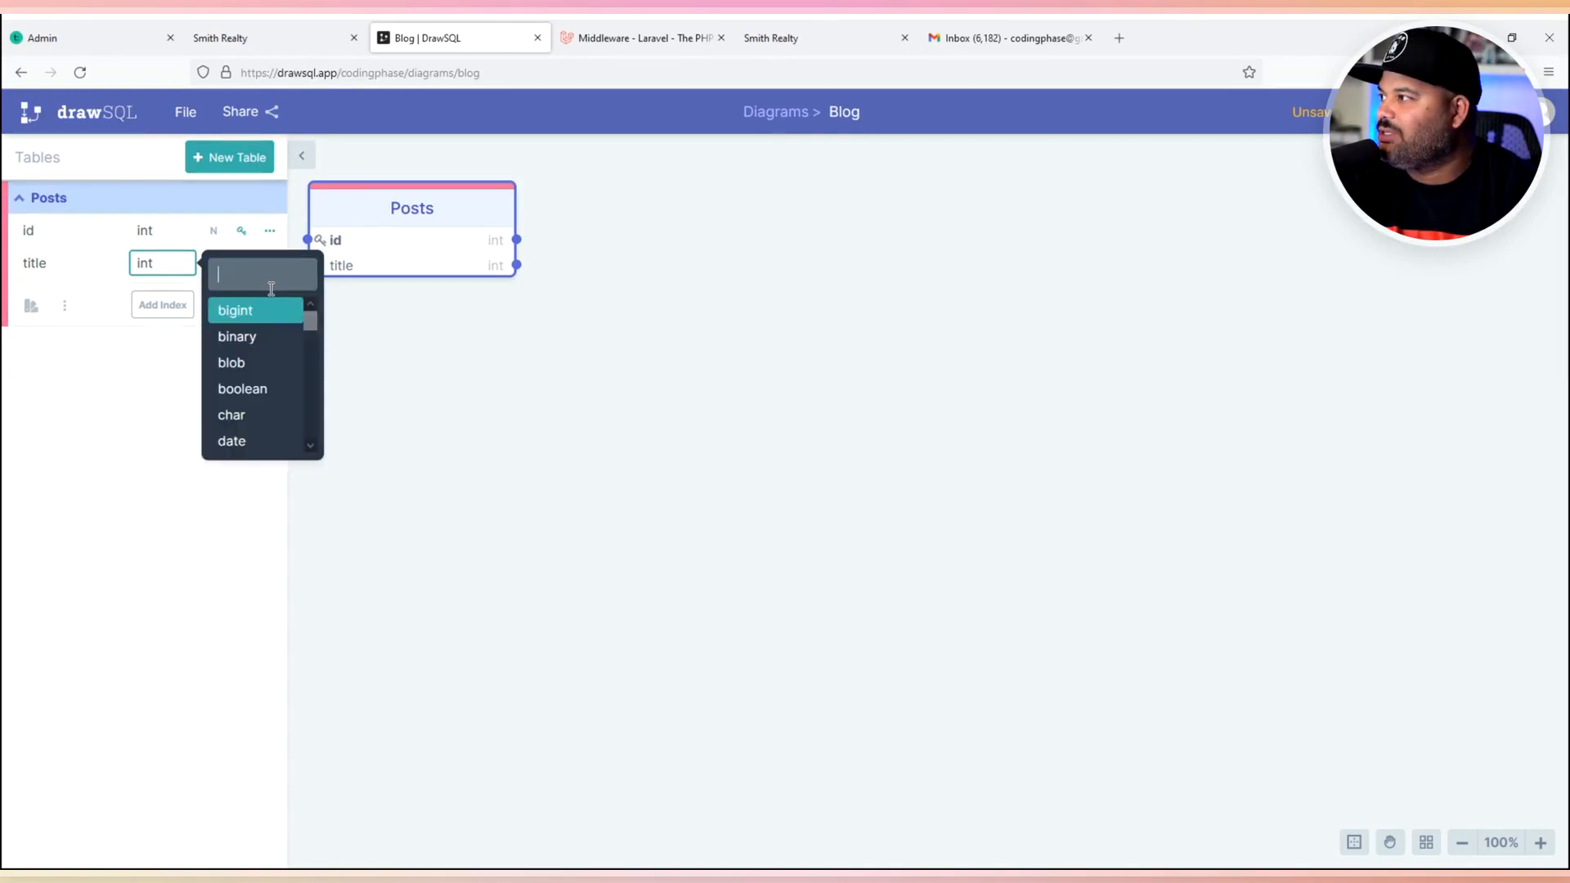
pyautogui.write('text')
pyautogui.press('BackSpace')
pyautogui.press('BackSpace')
pyautogui.press('BackSpace')
pyautogui.press('BackSpace')
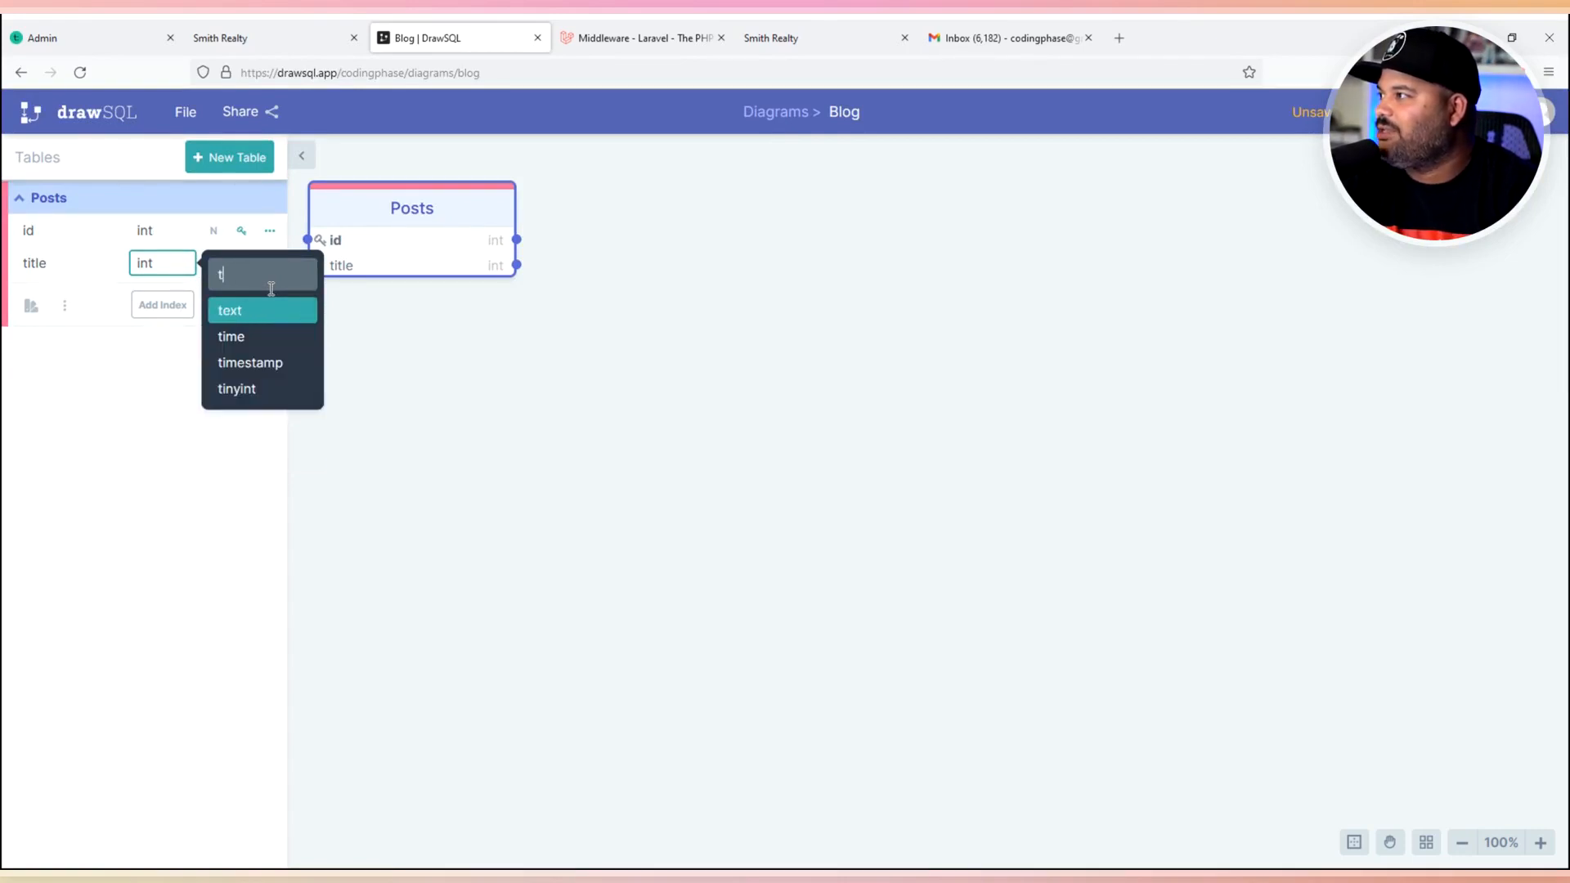
pyautogui.write('va')
pyautogui.press('Return')
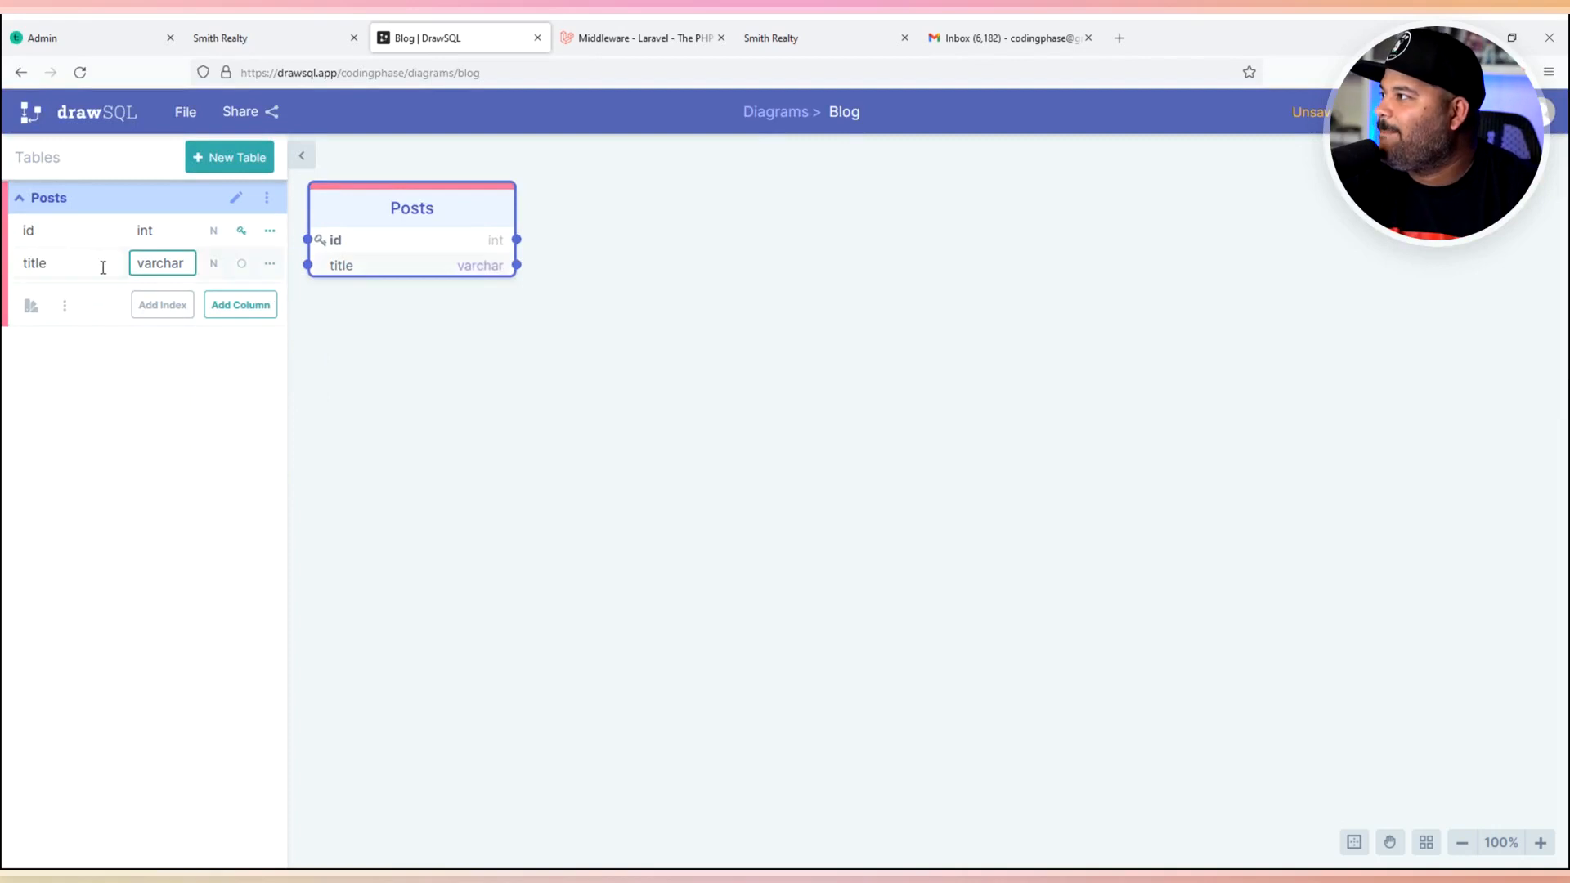
# - Add a longtext description column to the Posts table
pyautogui.click(216, 305)
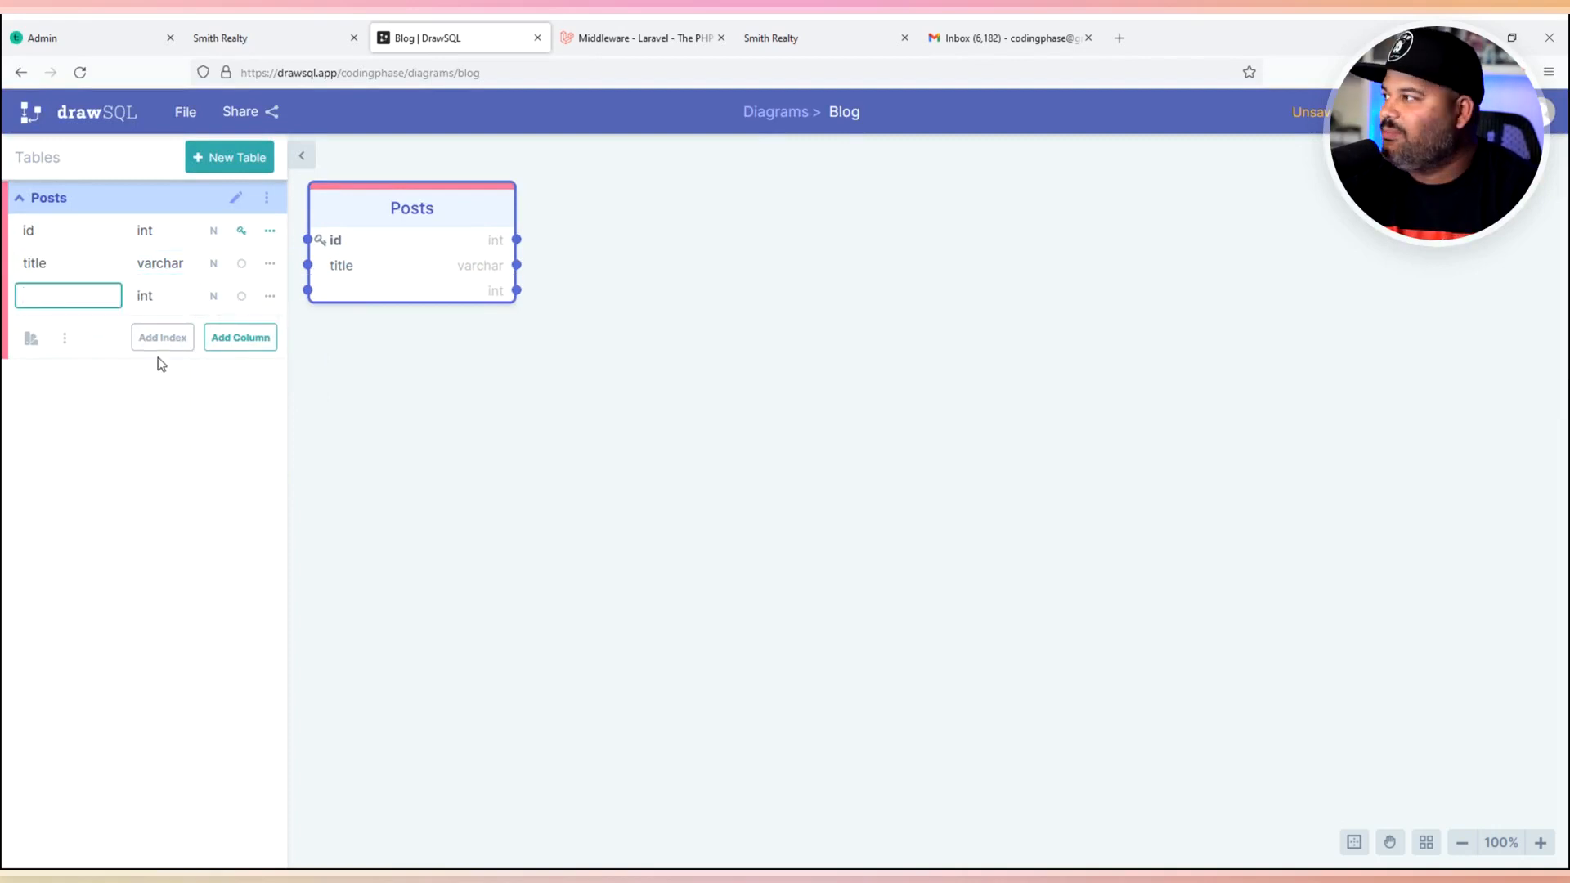
pyautogui.write('description')
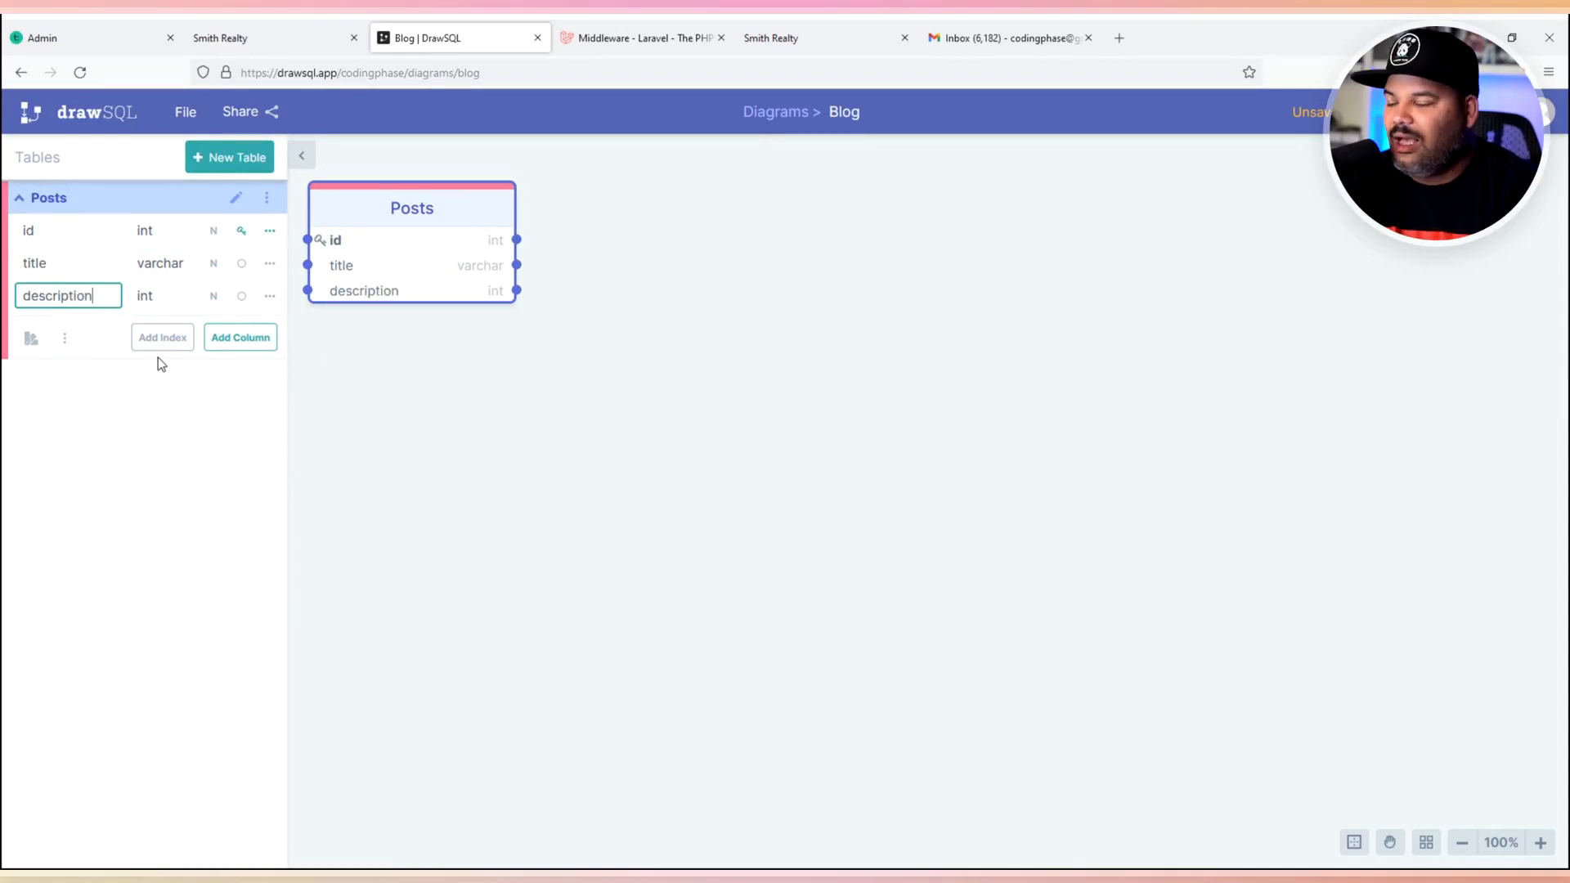
pyautogui.click(176, 300)
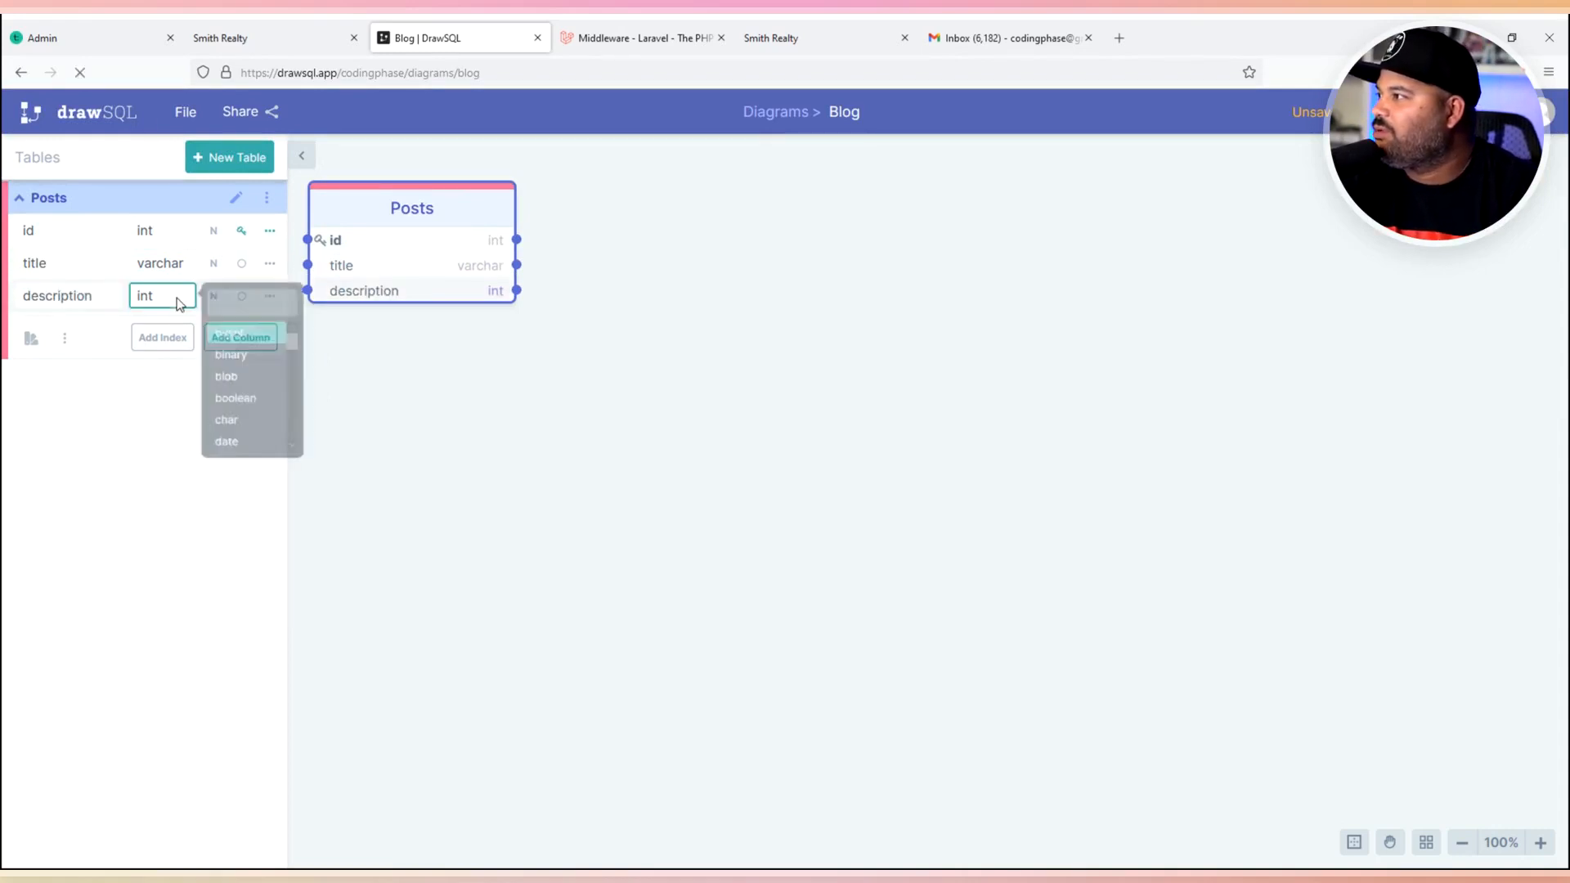
pyautogui.write('lo')
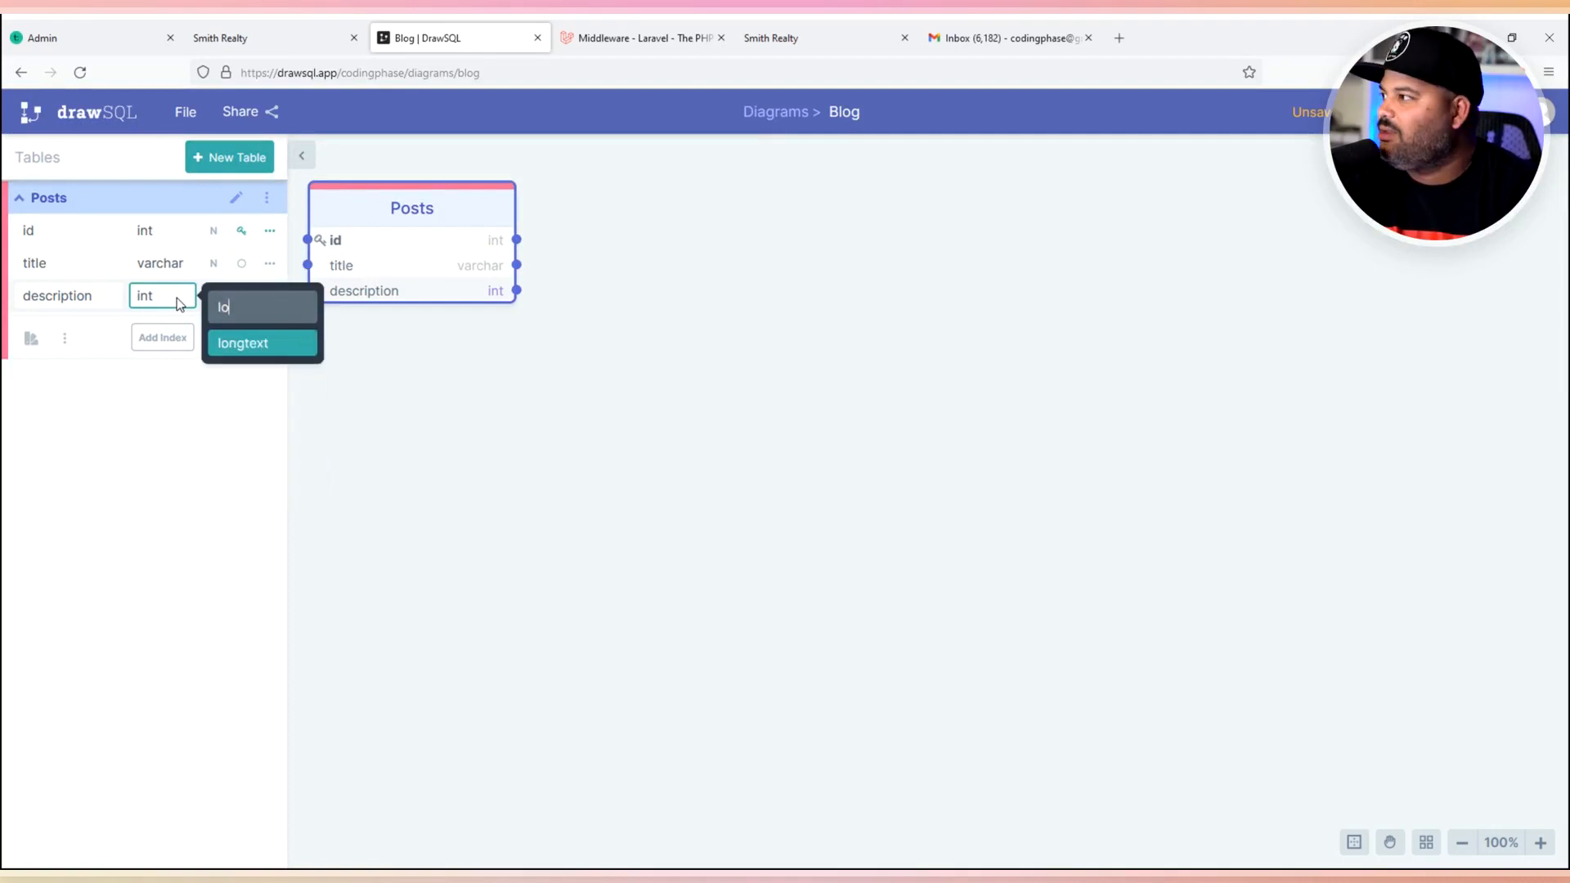
pyautogui.press('Return')
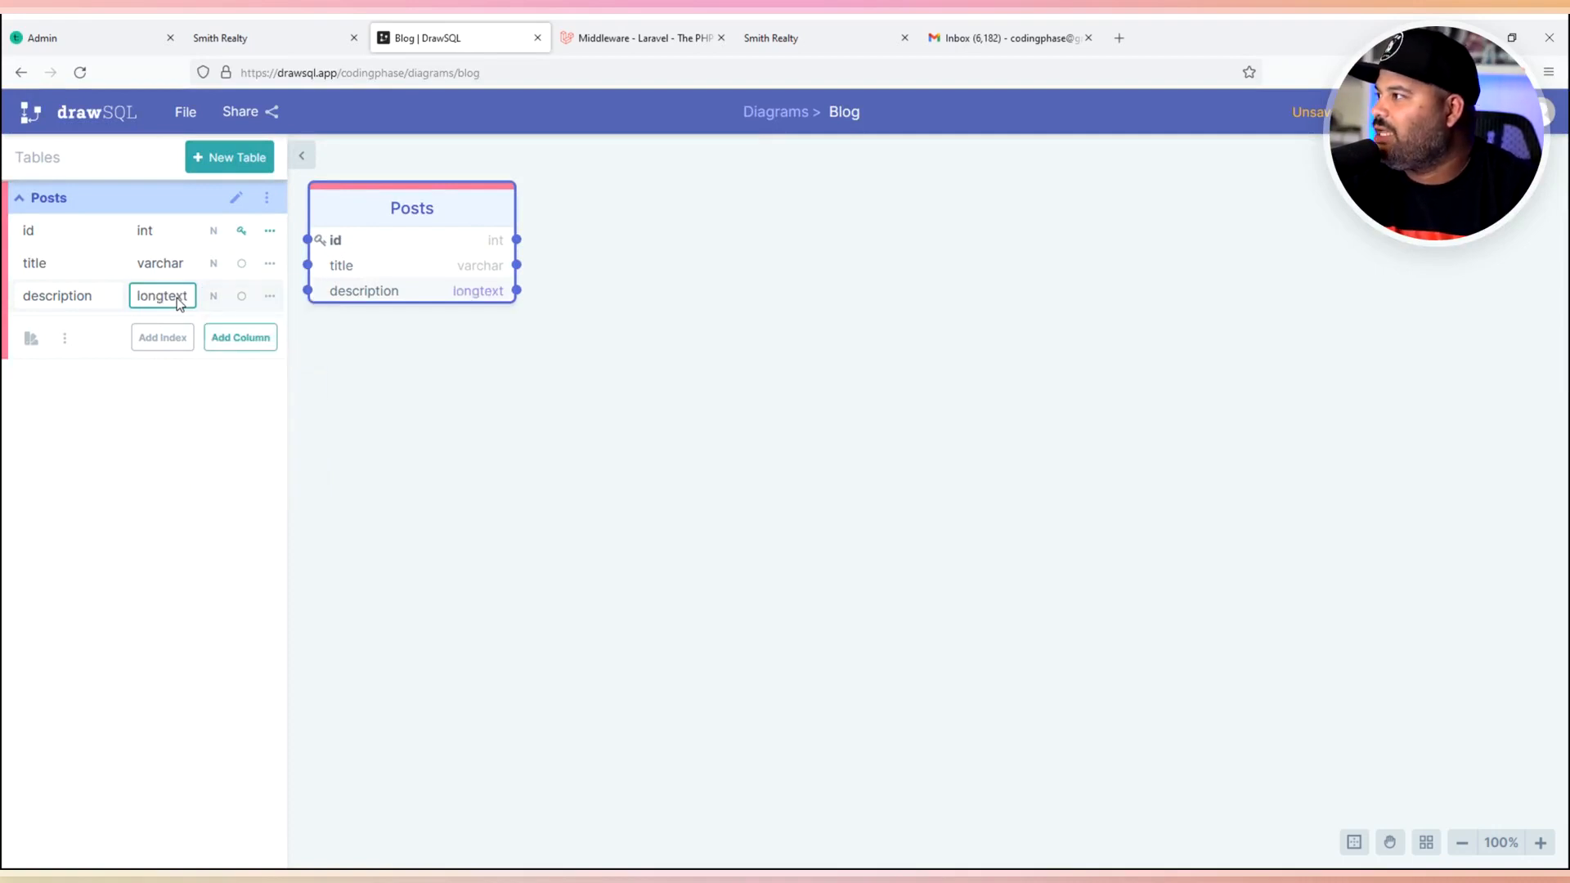
# - Add int user_id and category_id columns to Posts, then start a new table
pyautogui.click(253, 347)
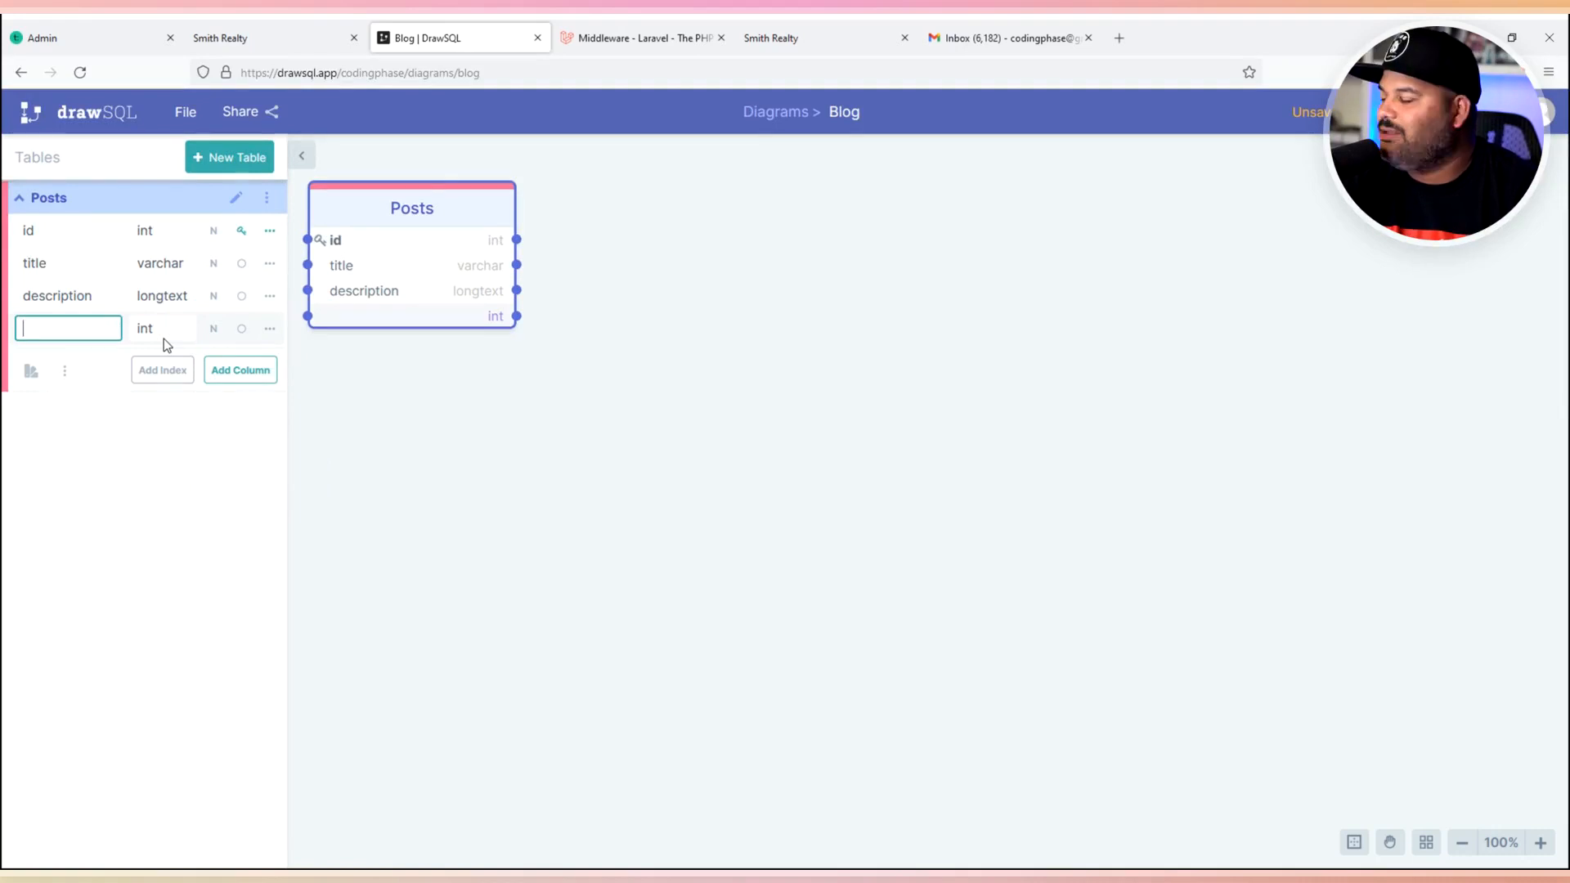
pyautogui.write('user')
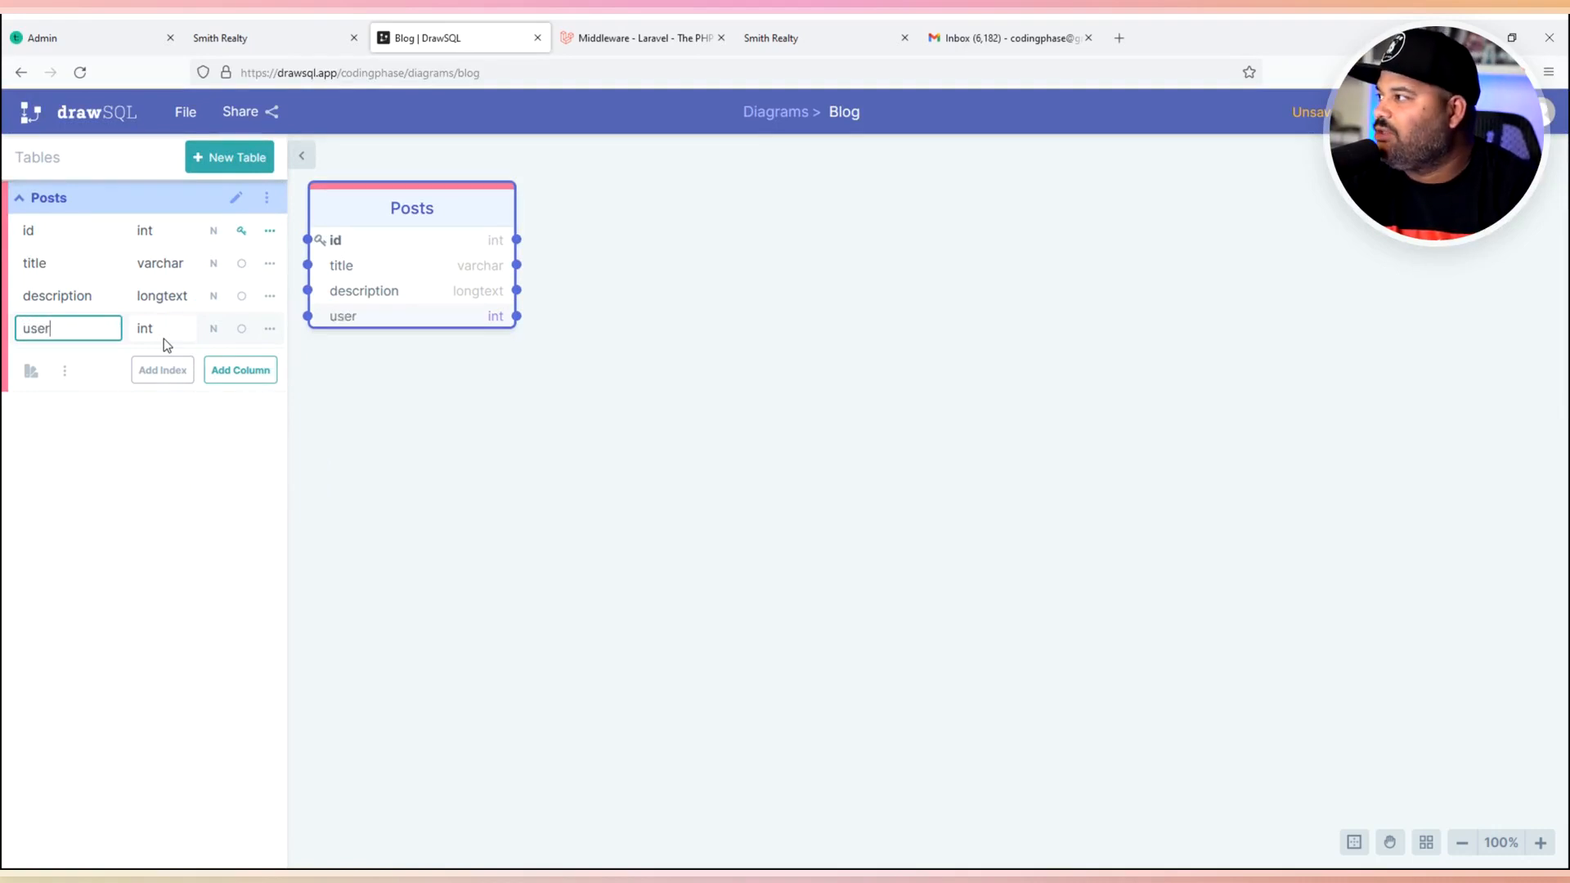
pyautogui.write('_id')
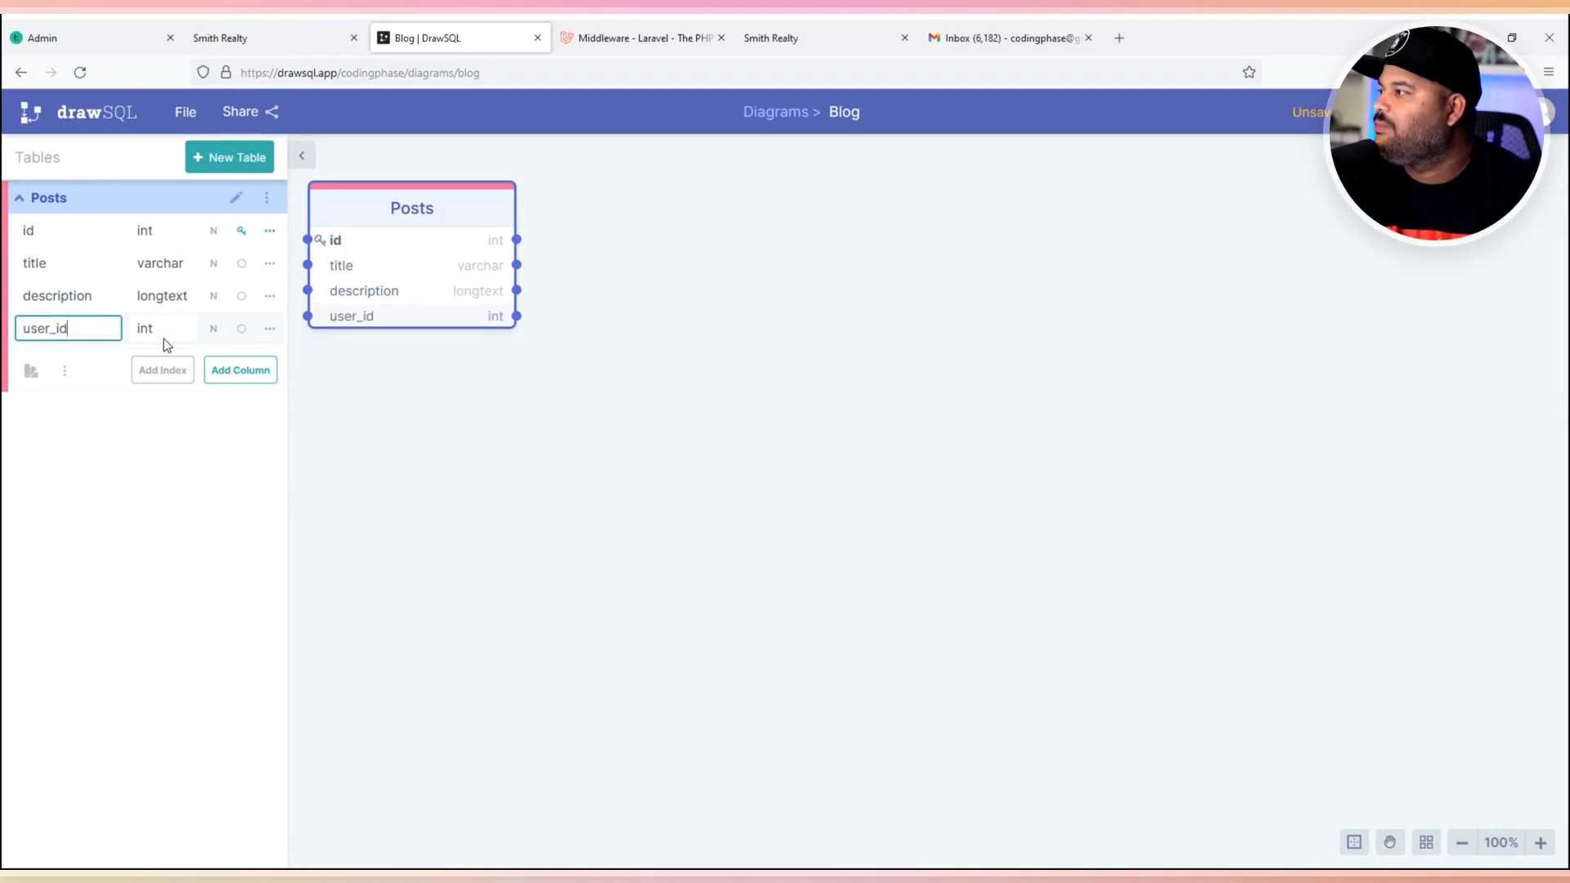
pyautogui.click(237, 371)
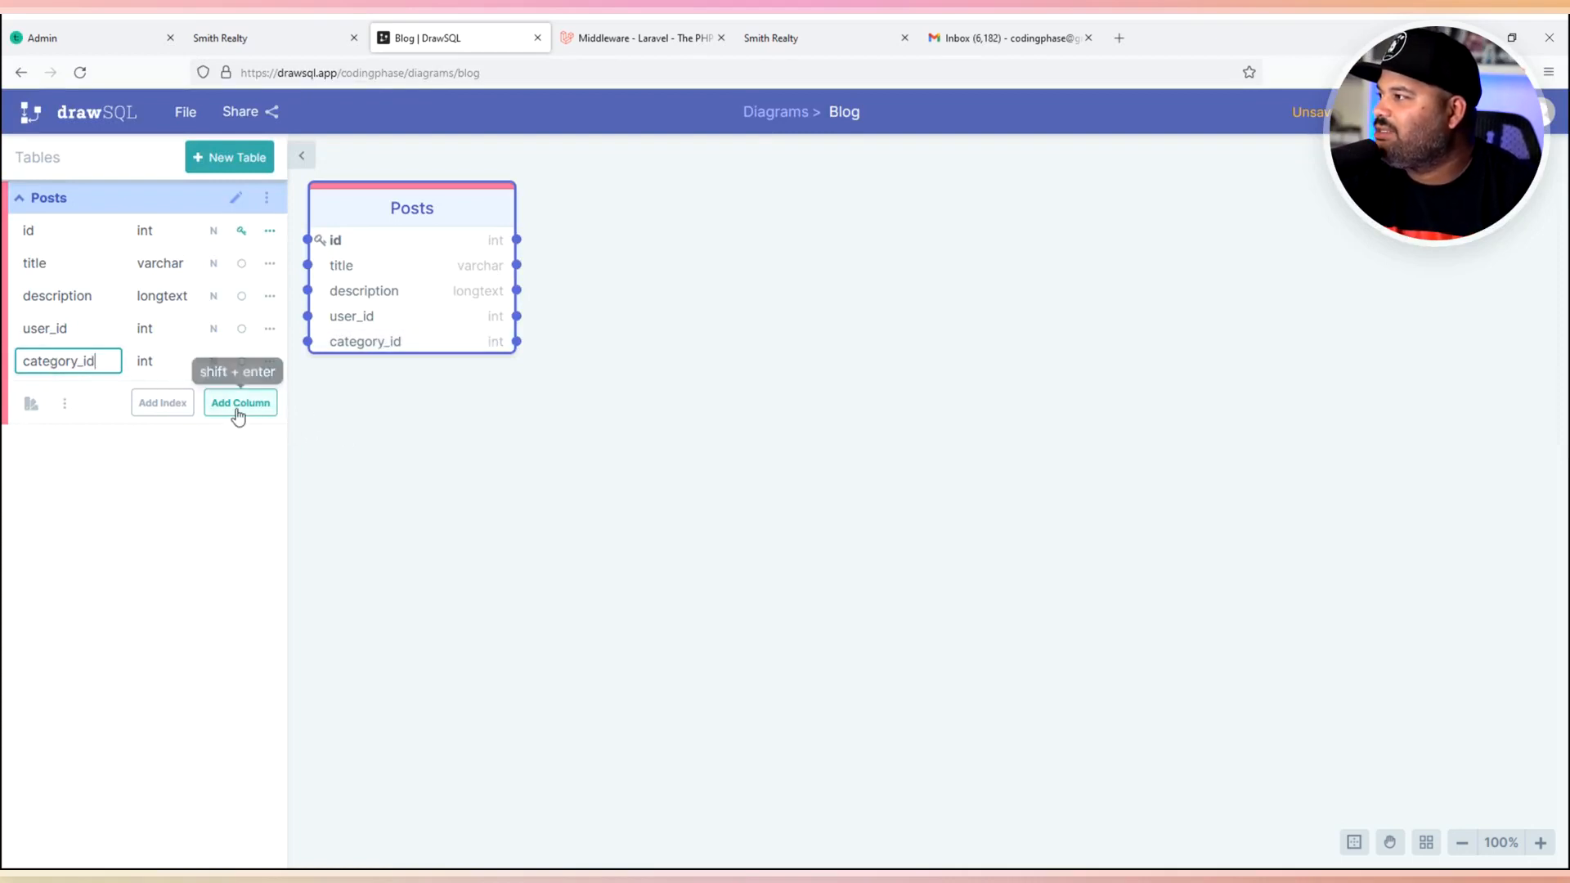
pyautogui.click(201, 526)
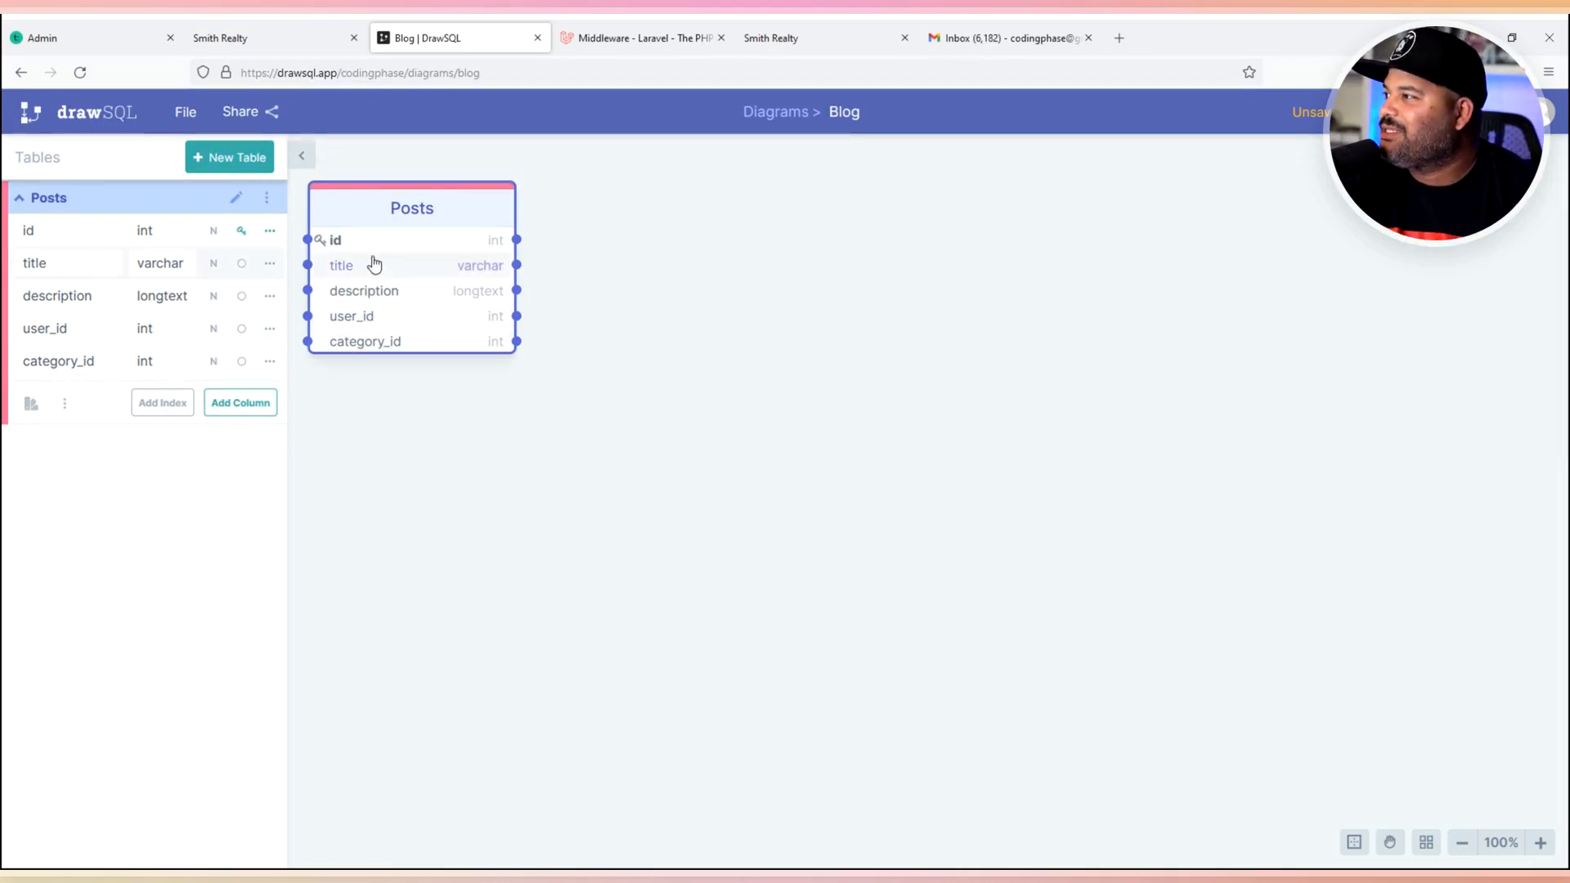
pyautogui.click(233, 157)
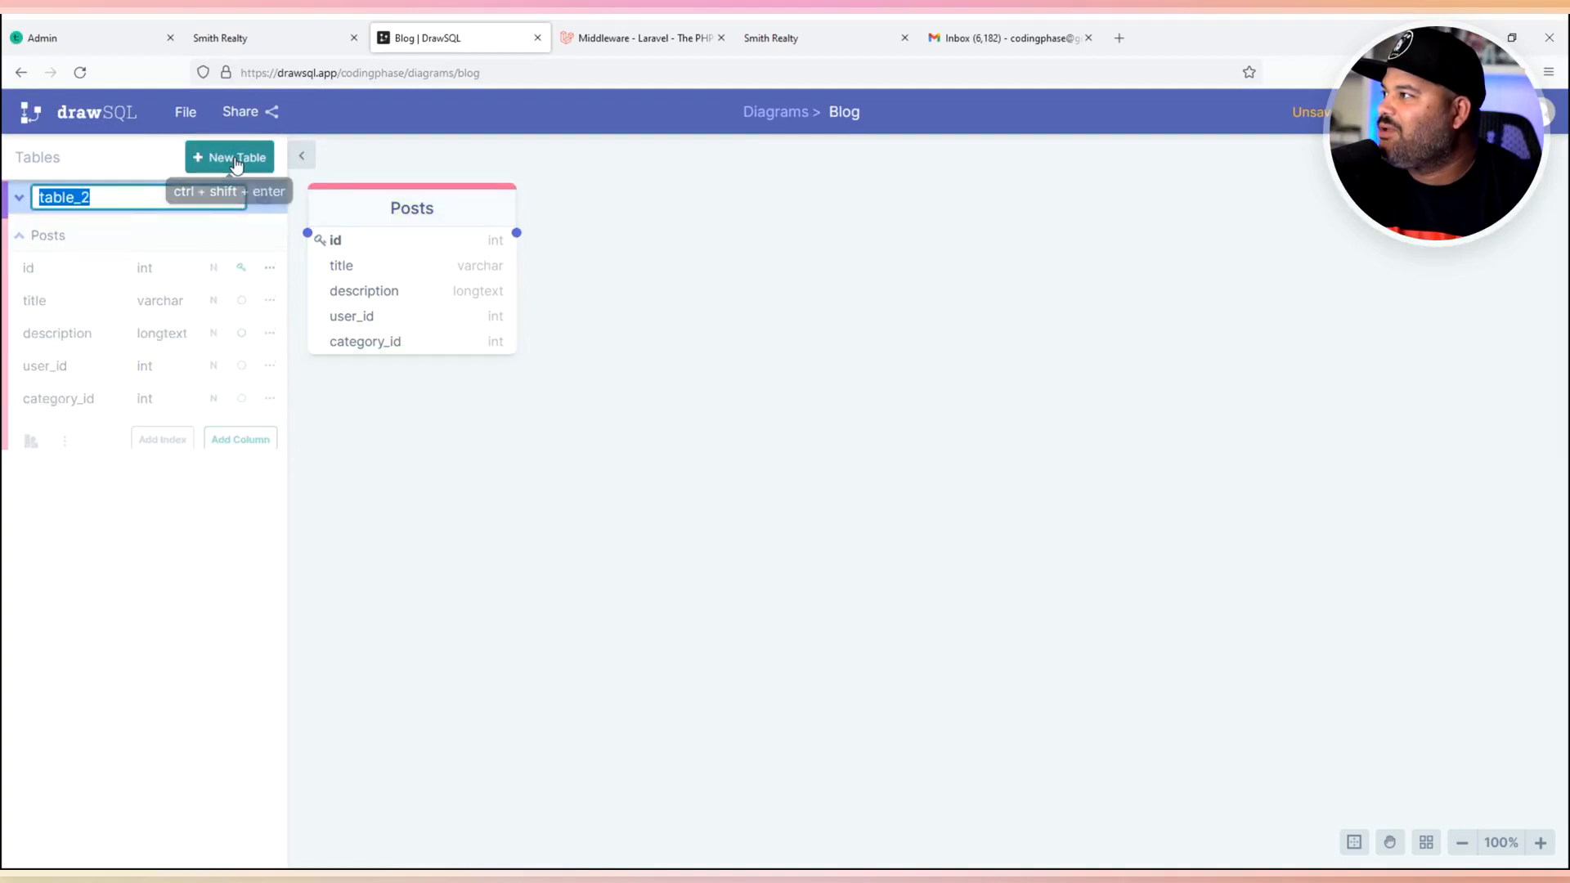
# - Name the new table users, add a column, and place it to the right of Posts
pyautogui.write('users')
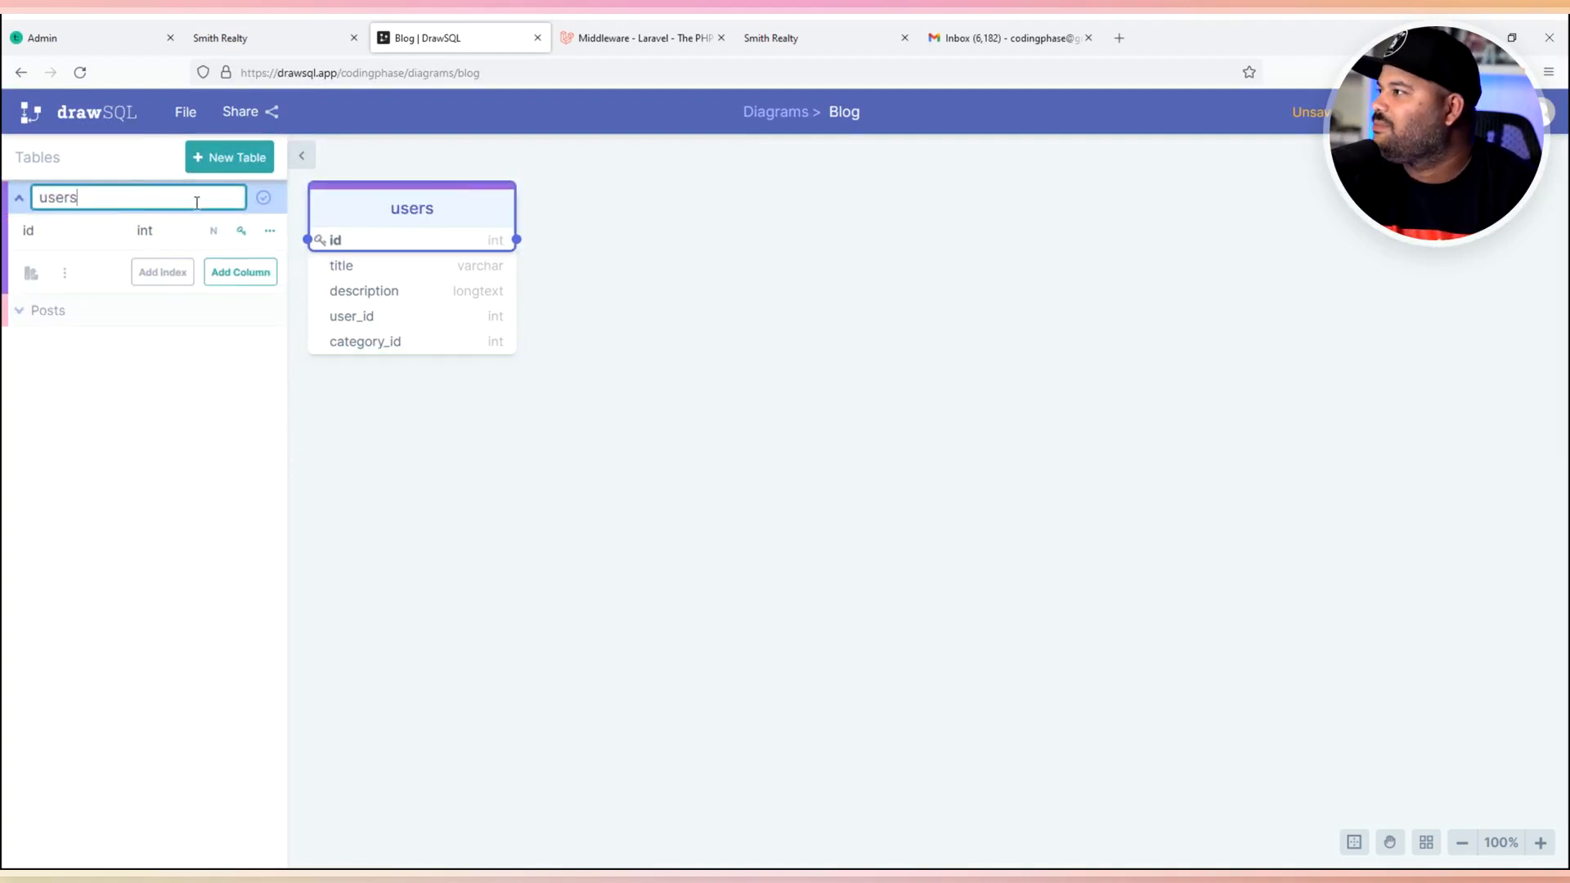
pyautogui.press('Return')
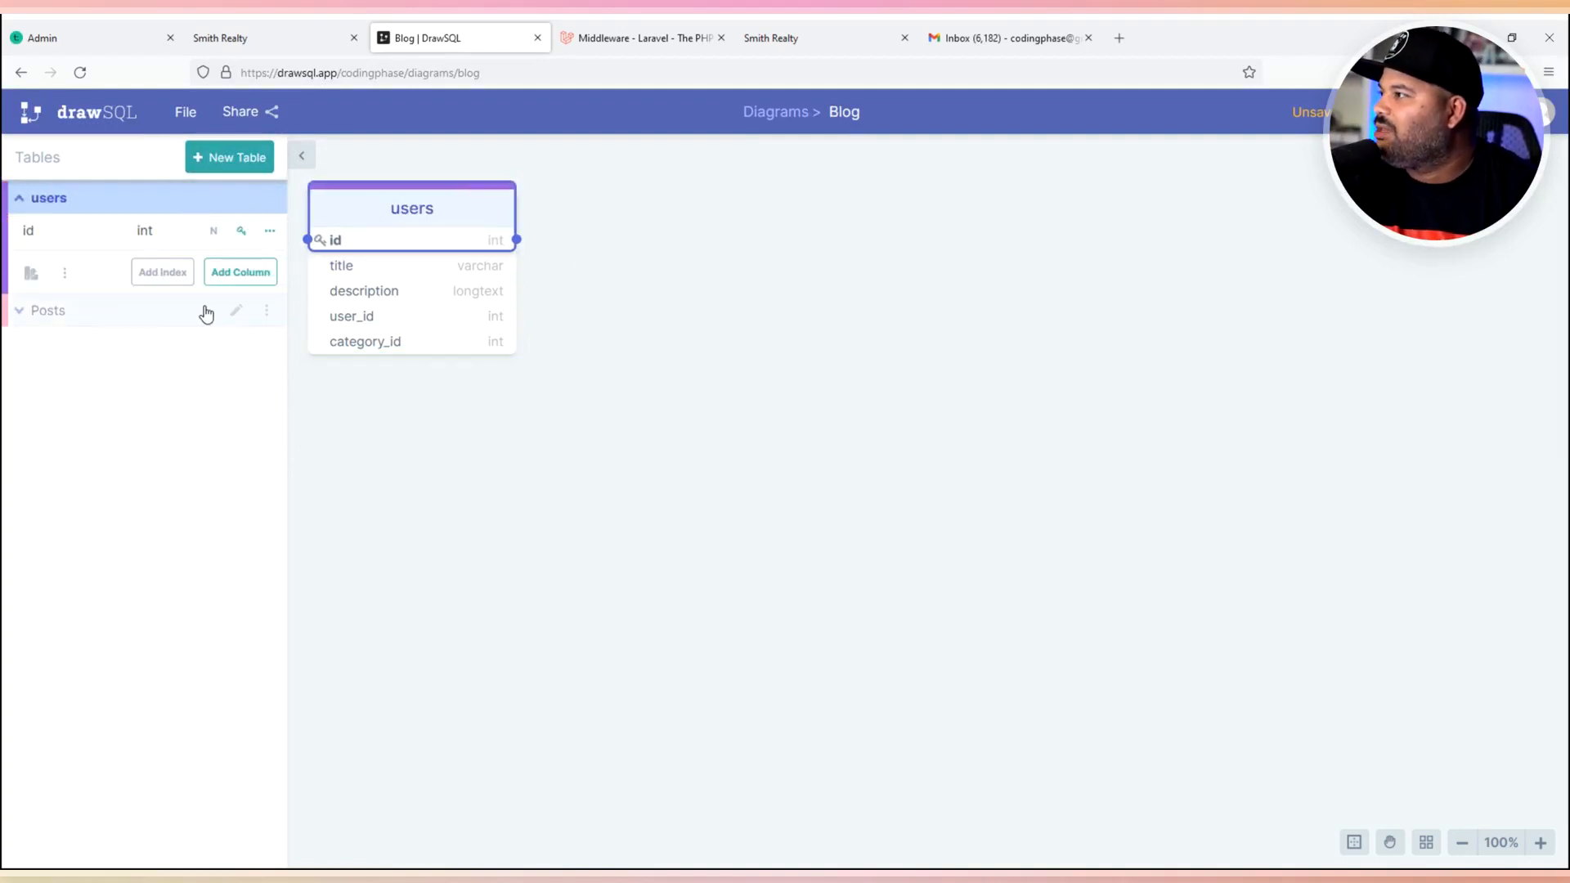
pyautogui.click(246, 278)
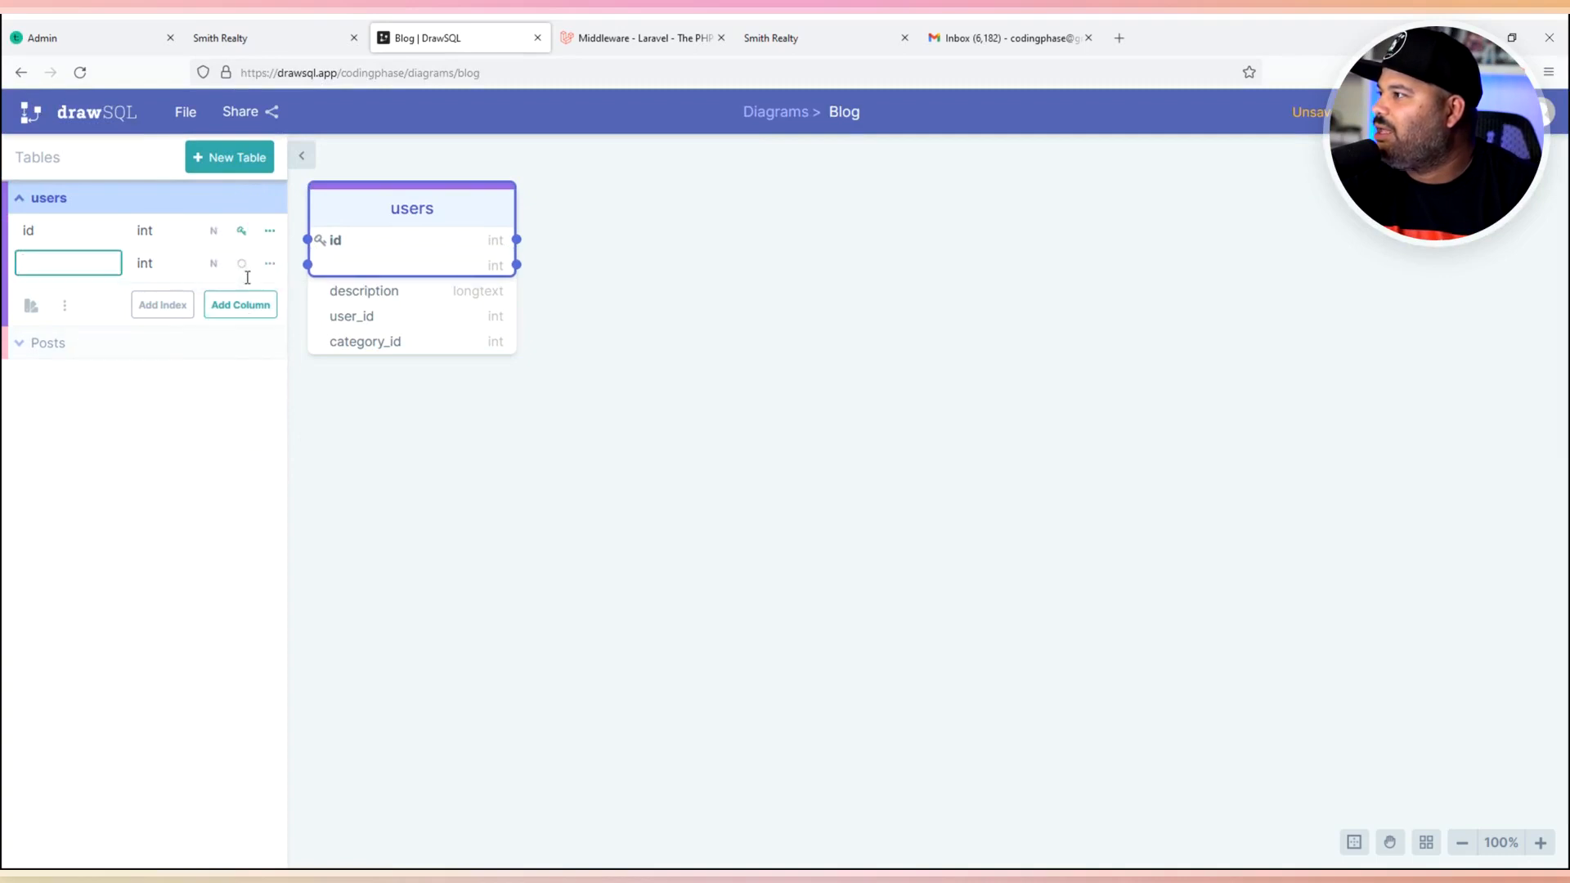
pyautogui.moveTo(332, 229); pyautogui.dragTo(769, 238)
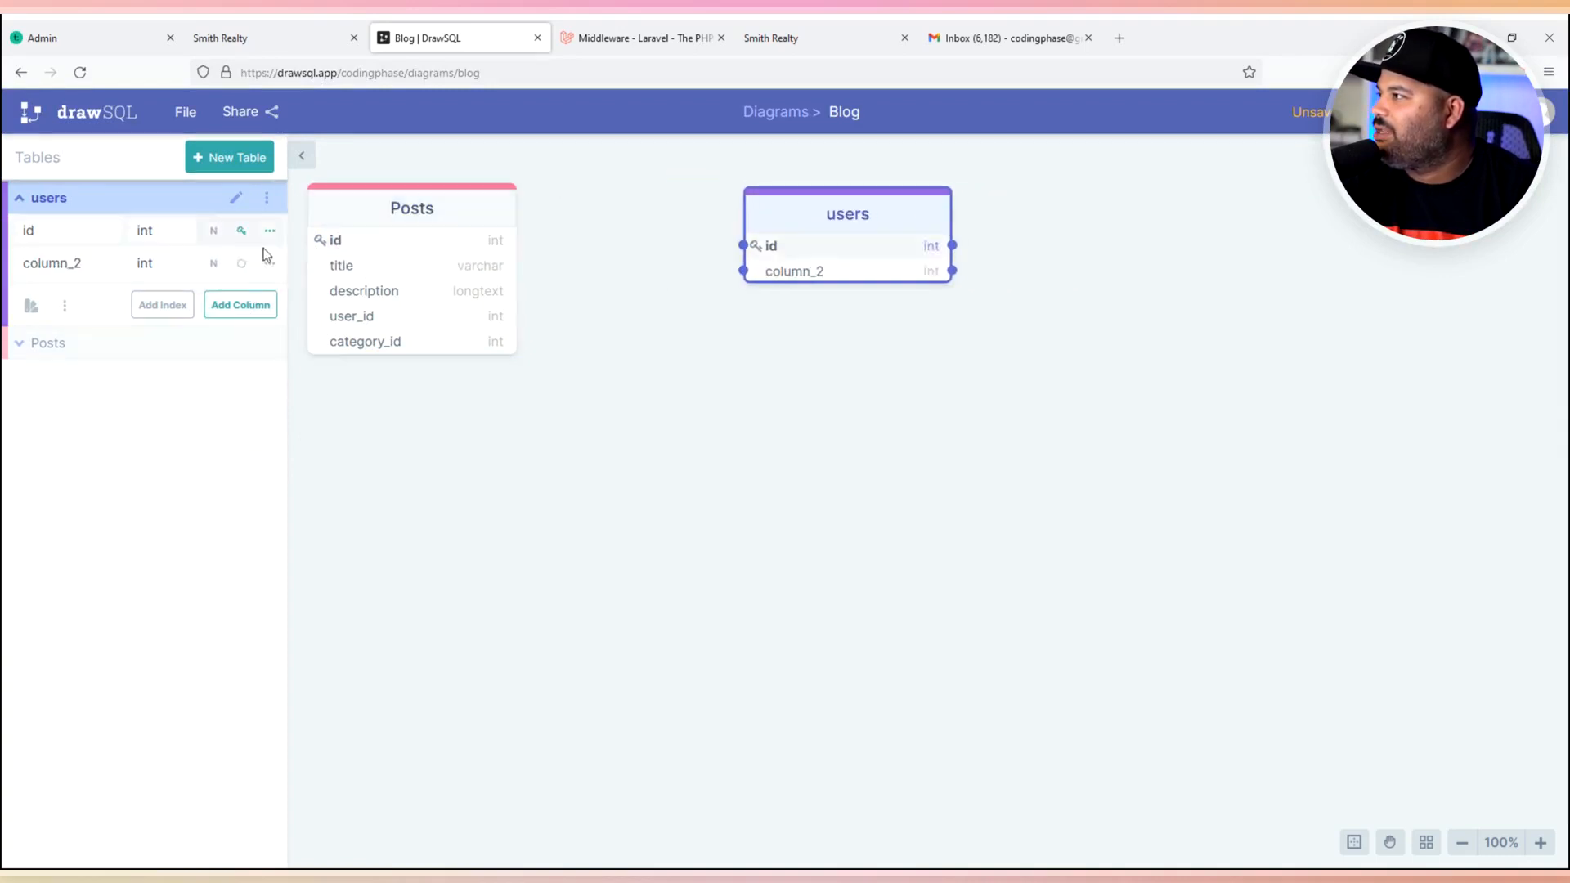
pyautogui.moveTo(405, 216); pyautogui.dragTo(494, 238)
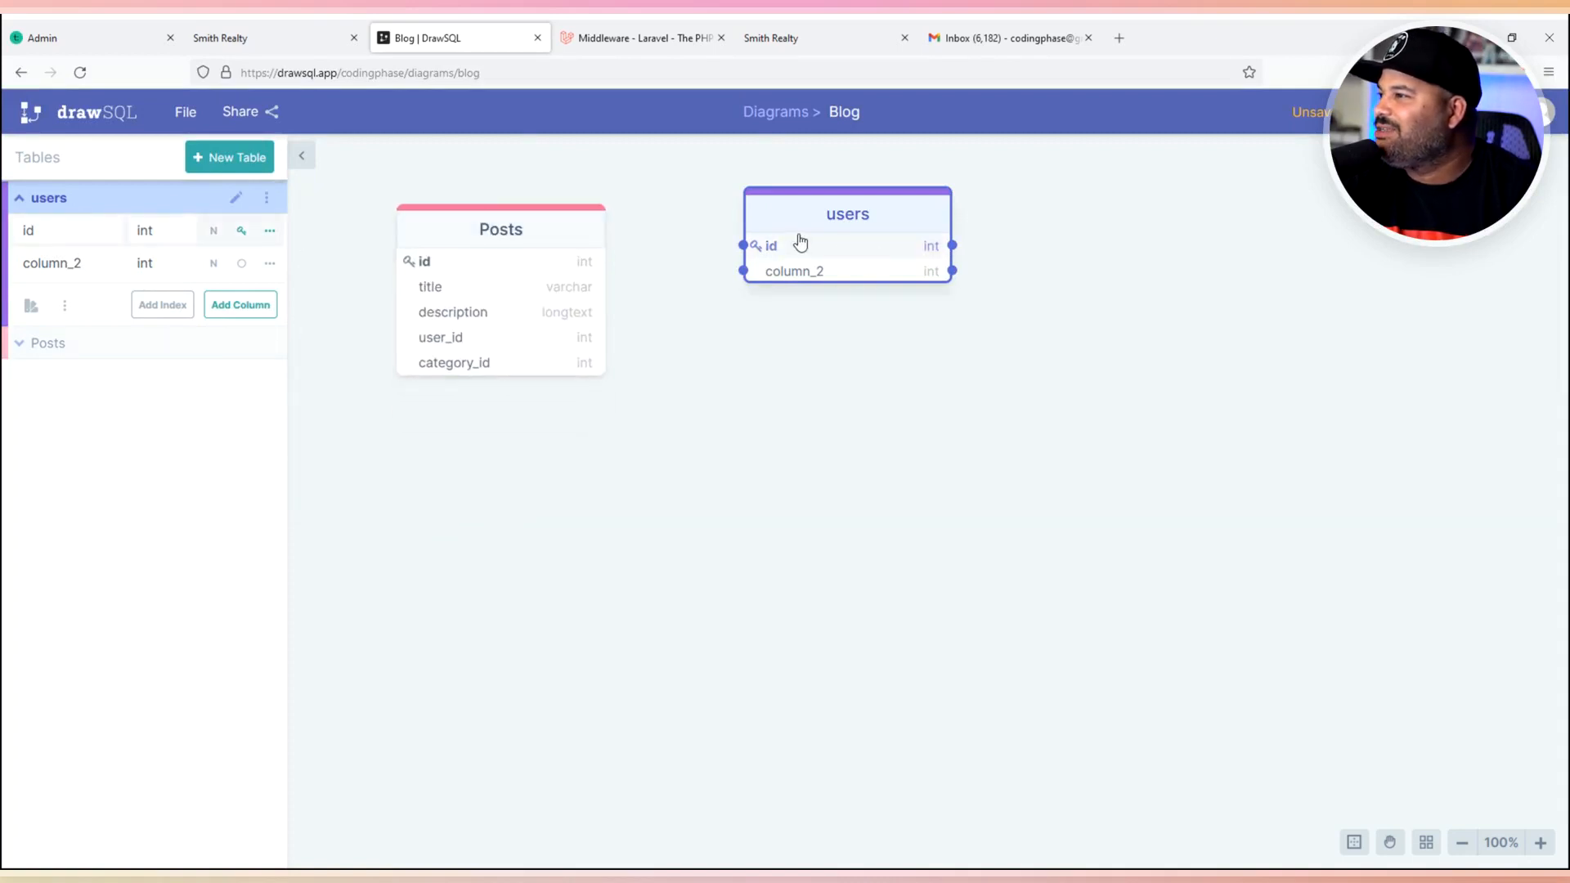
pyautogui.moveTo(821, 222); pyautogui.dragTo(822, 228)
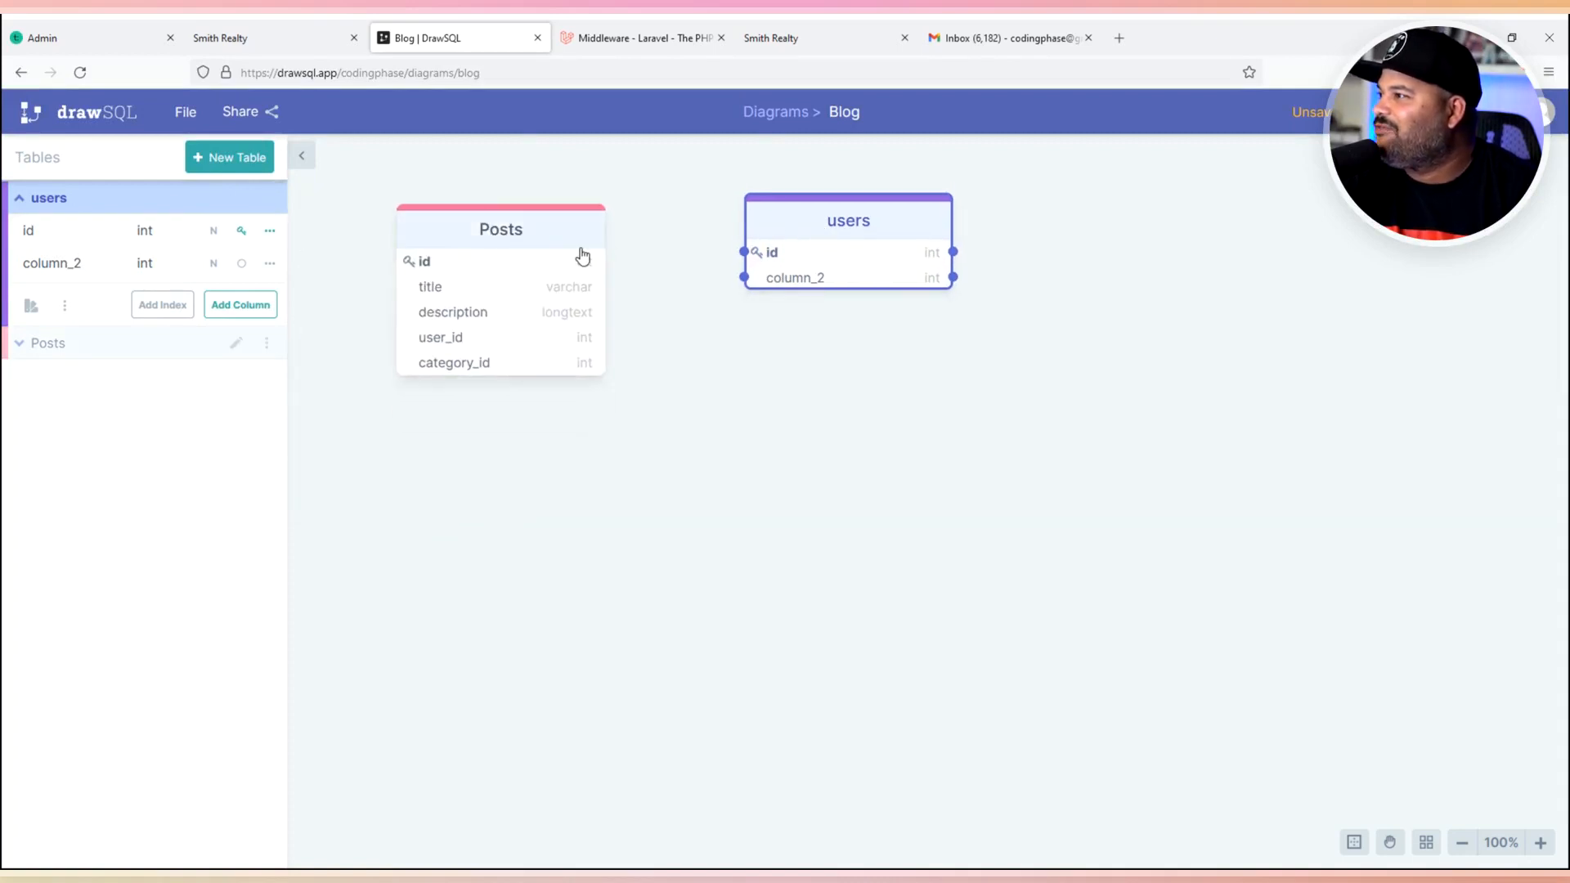
# - Add varchar fname and lname columns to the users table
pyautogui.click(41, 264)
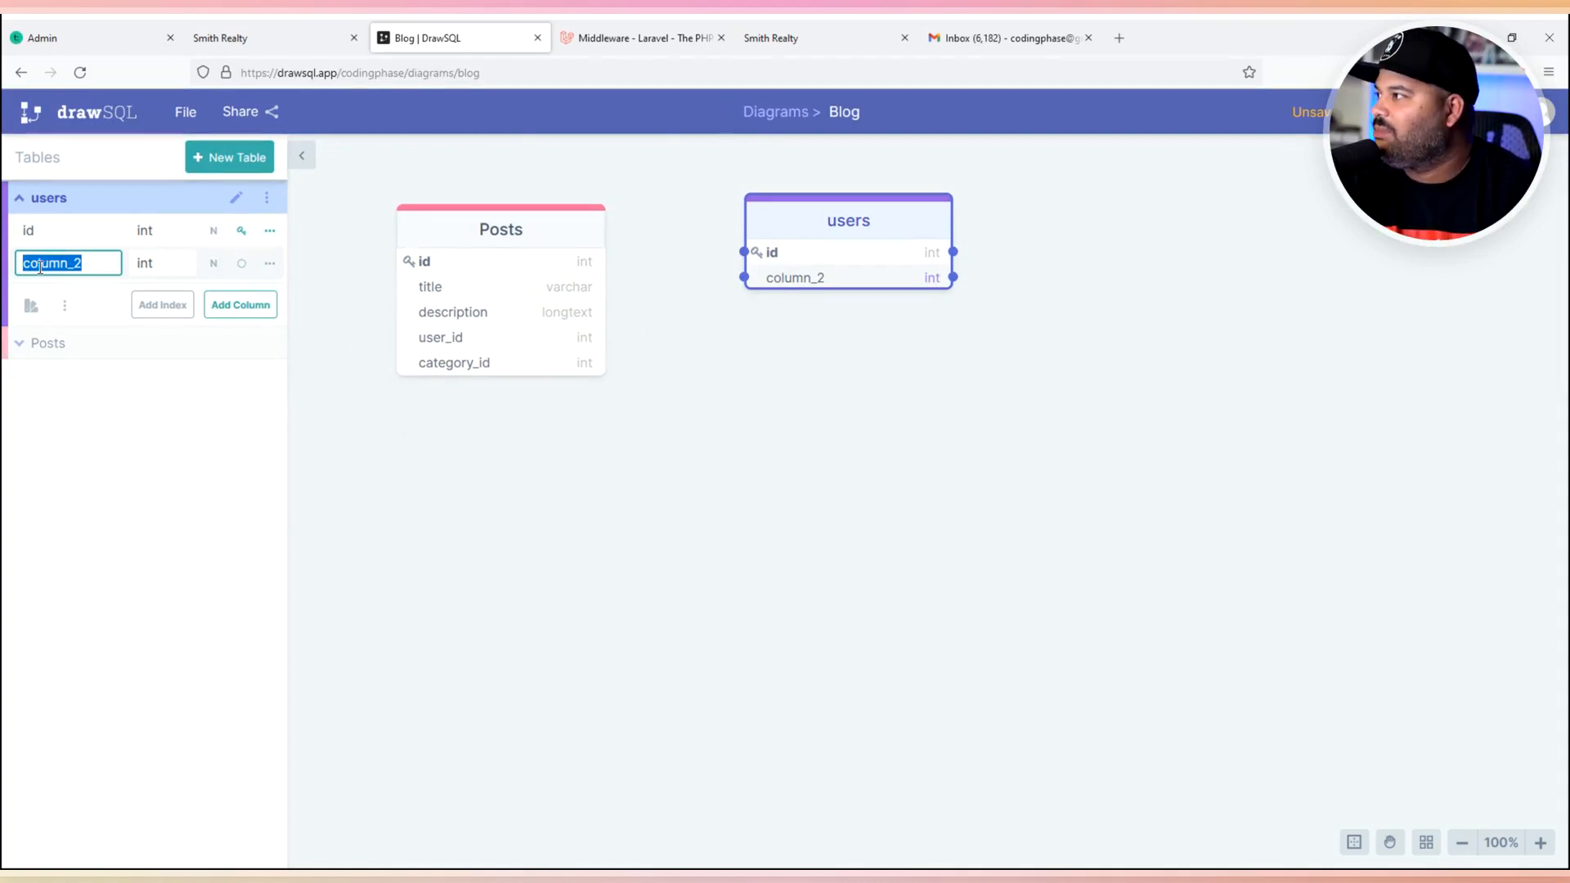
pyautogui.write('fname')
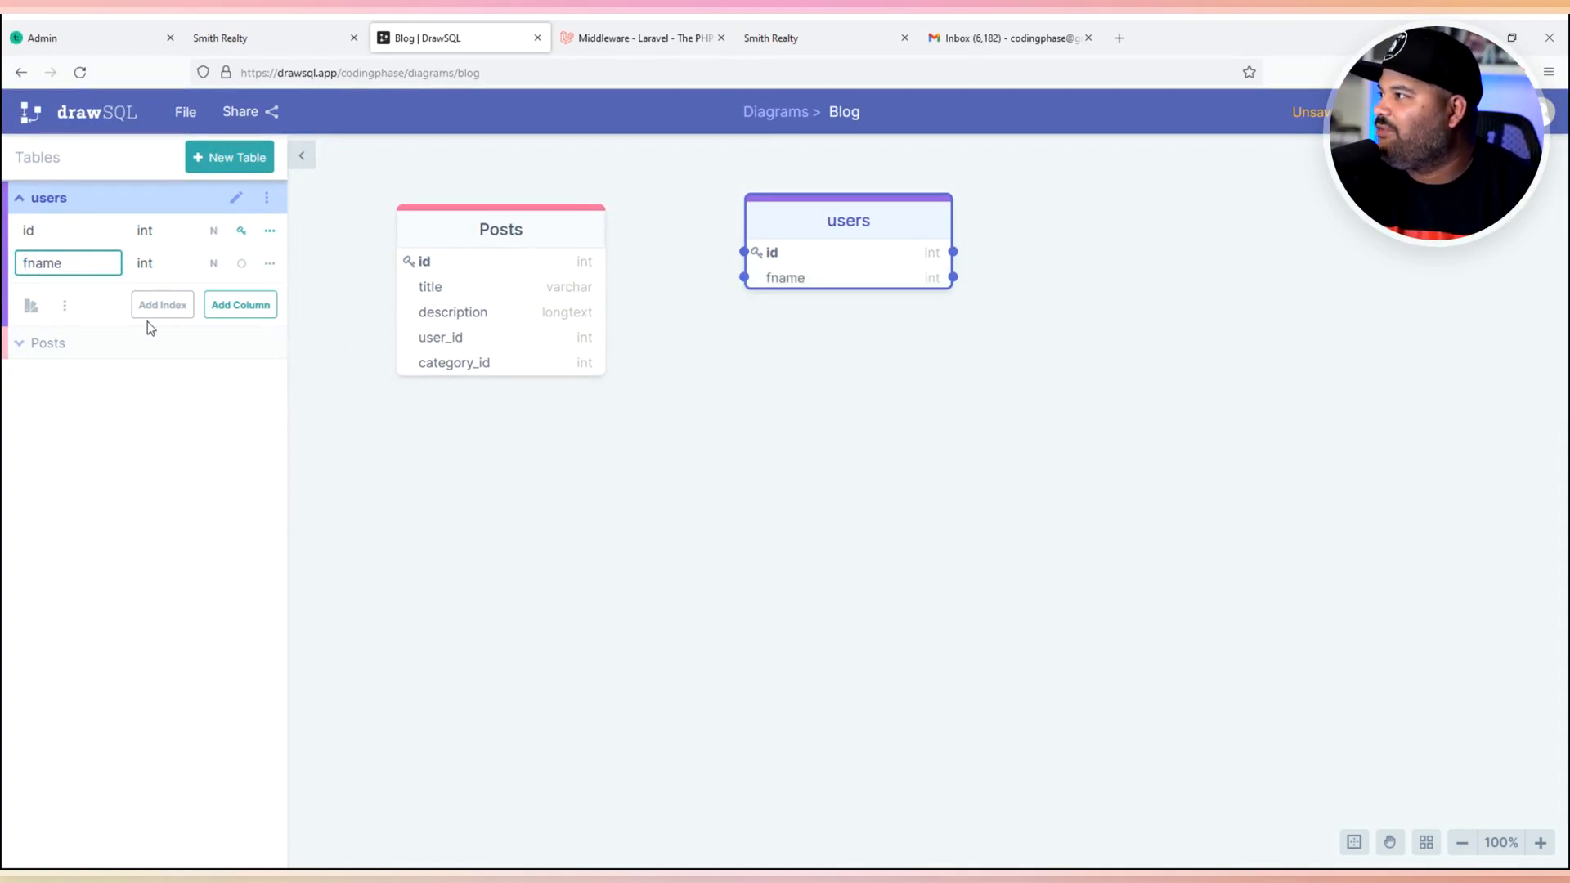
pyautogui.click(159, 272)
pyautogui.write('var')
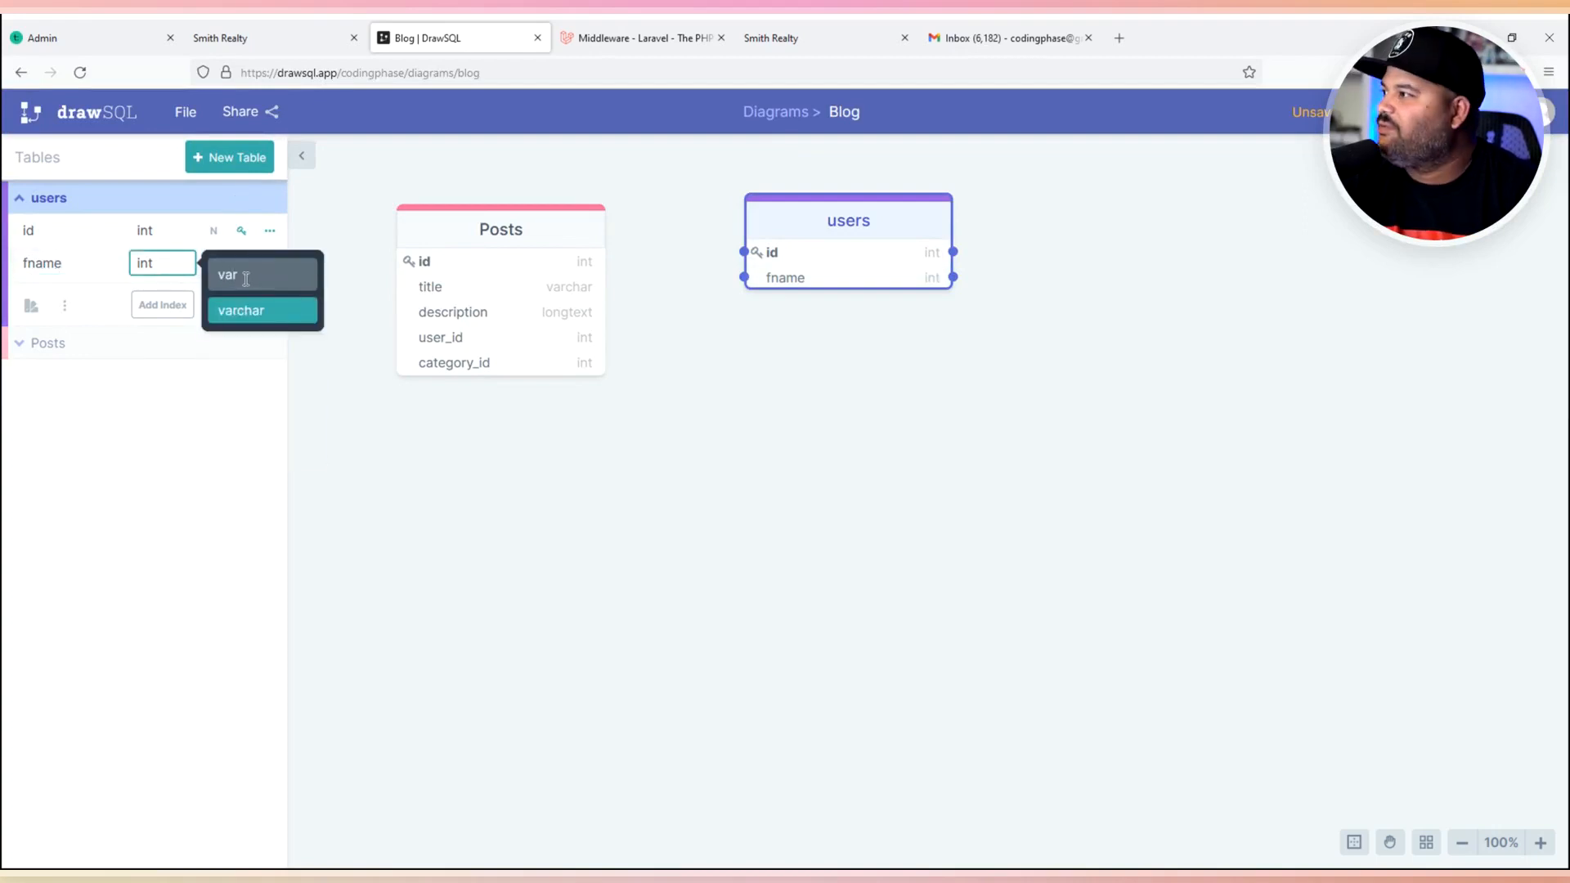
pyautogui.click(256, 312)
pyautogui.click(215, 305)
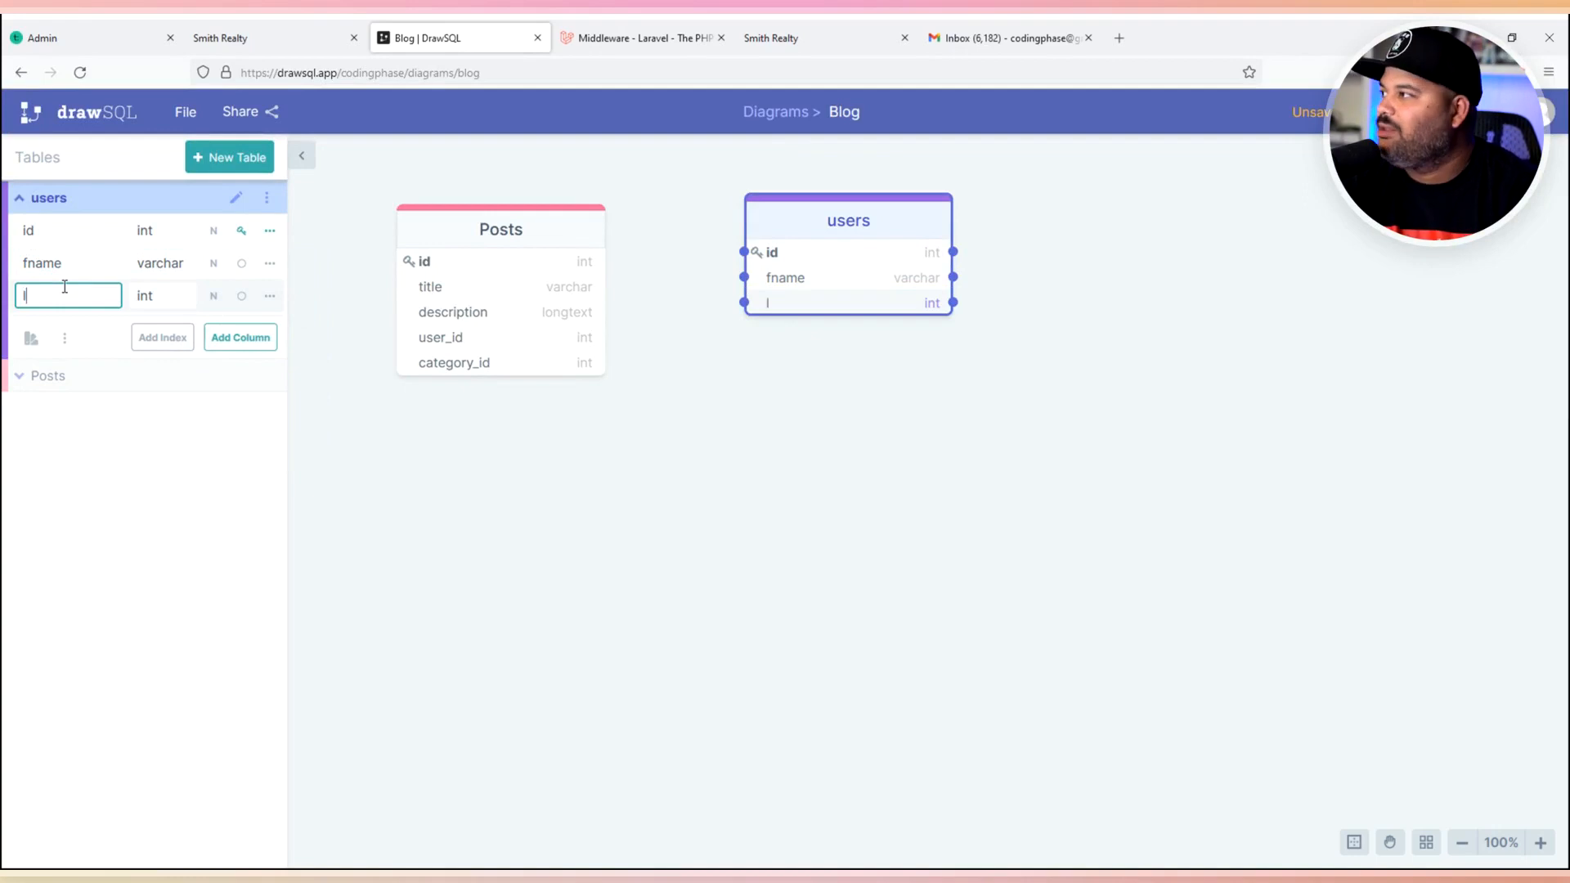
pyautogui.write('lname')
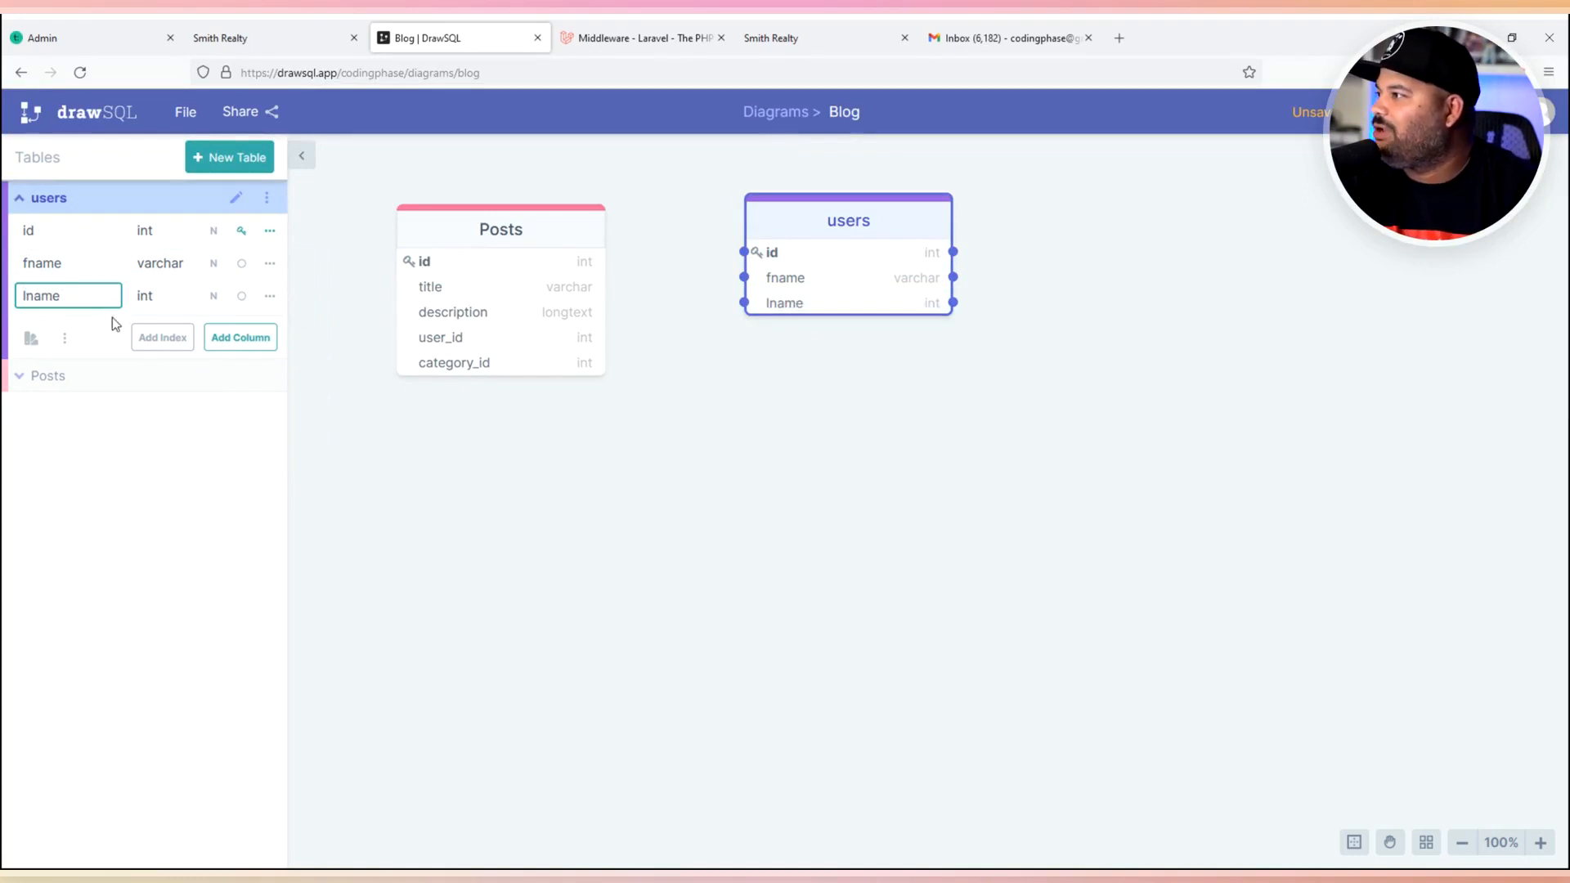
pyautogui.click(156, 295)
pyautogui.write('varchar')
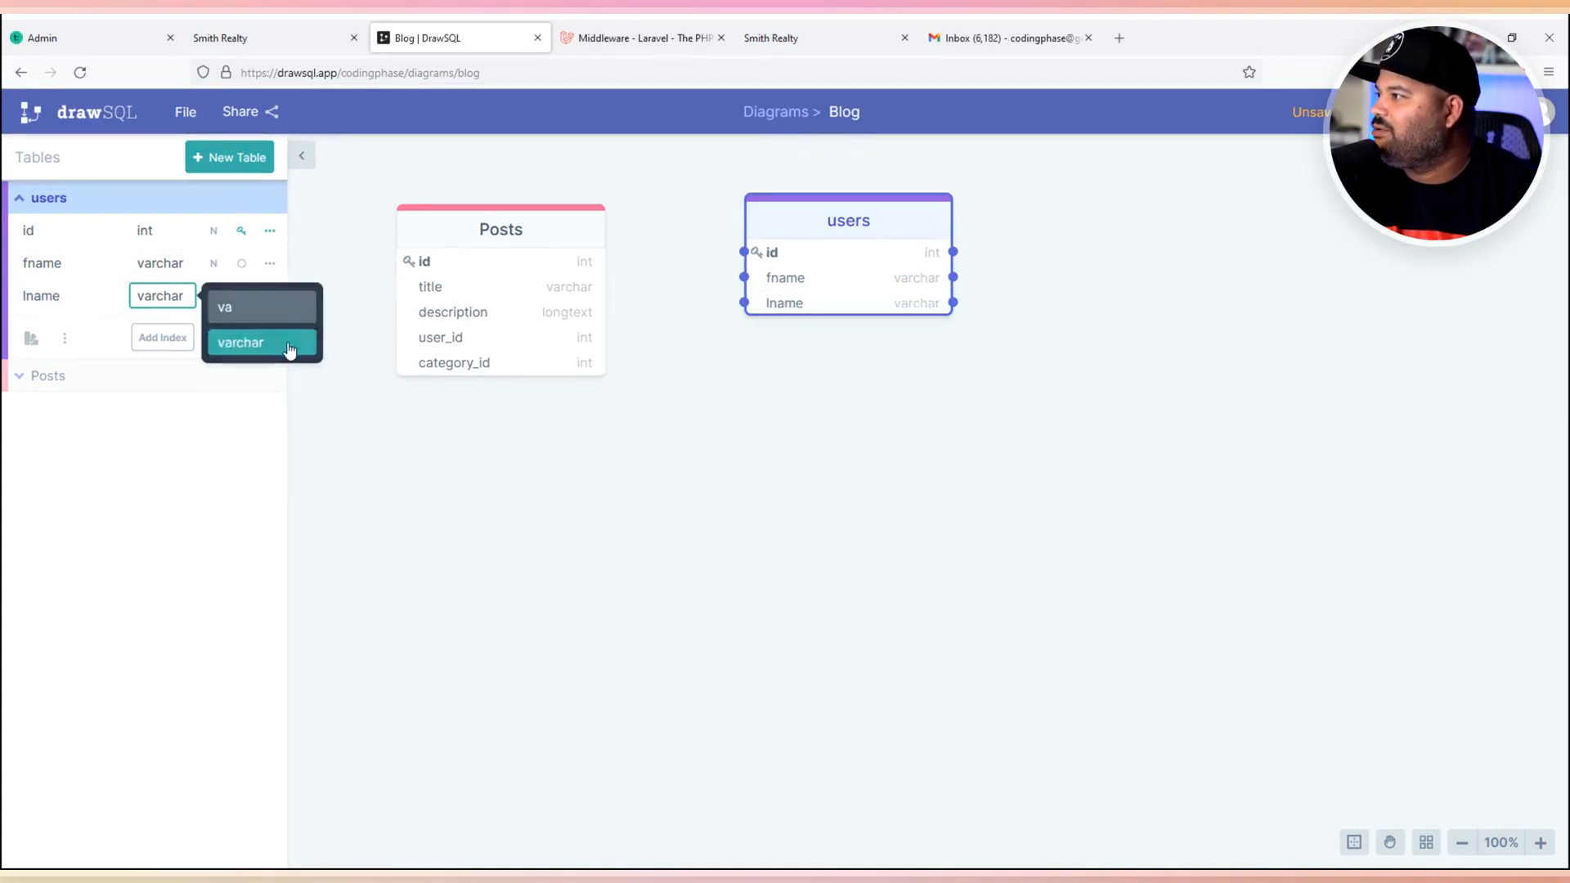
pyautogui.click(242, 342)
# - Add varchar email and password columns to the users table
pyautogui.click(250, 337)
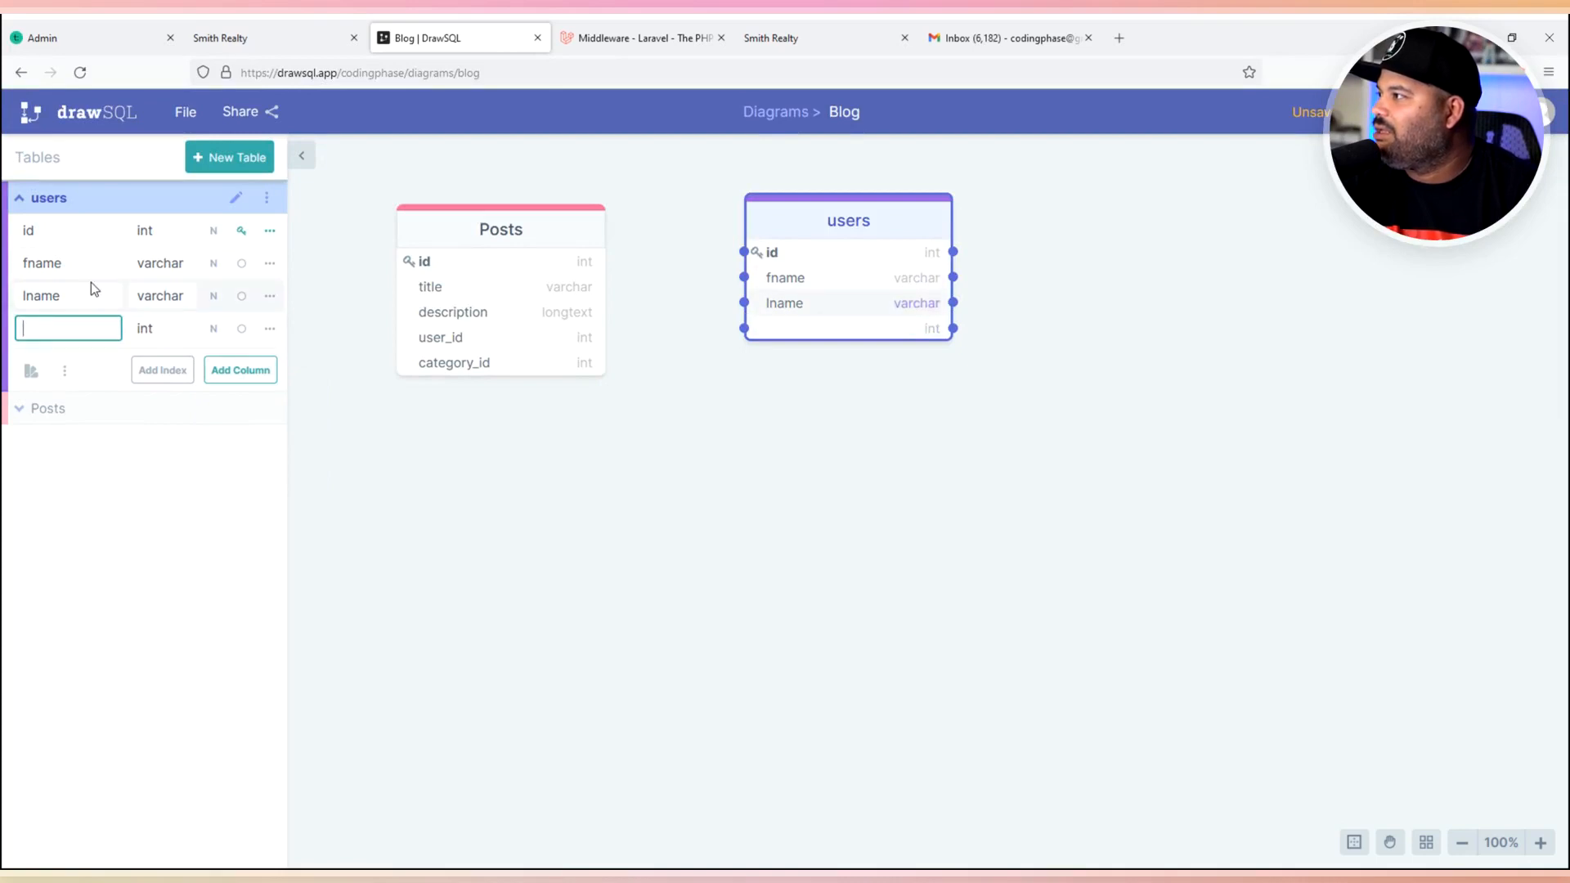
pyautogui.write('email')
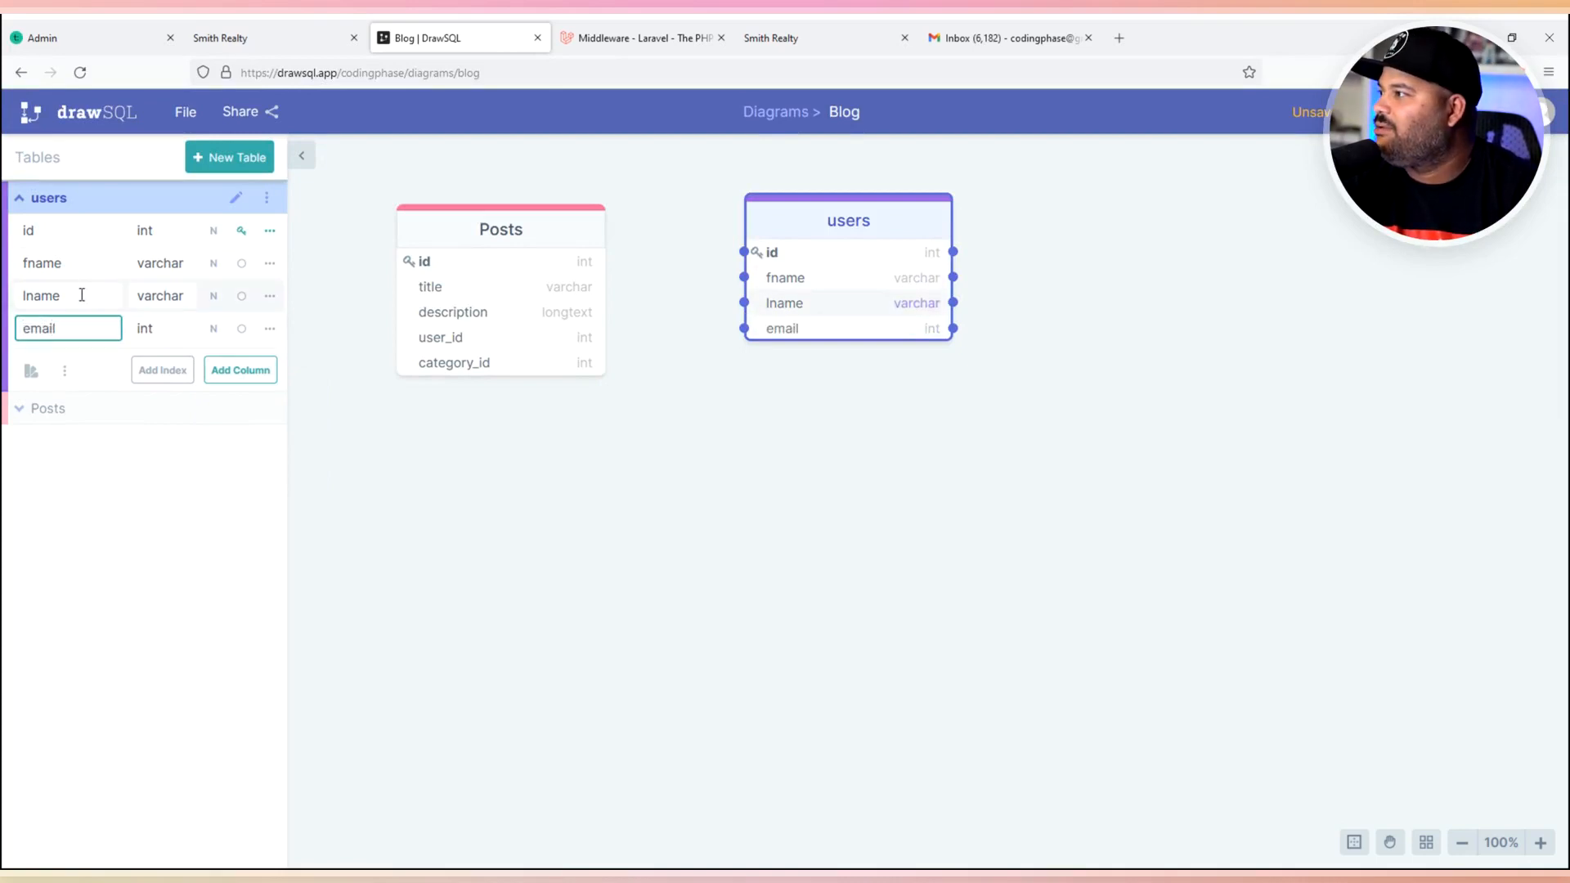
pyautogui.press('Tab')
pyautogui.write('va')
pyautogui.click(240, 378)
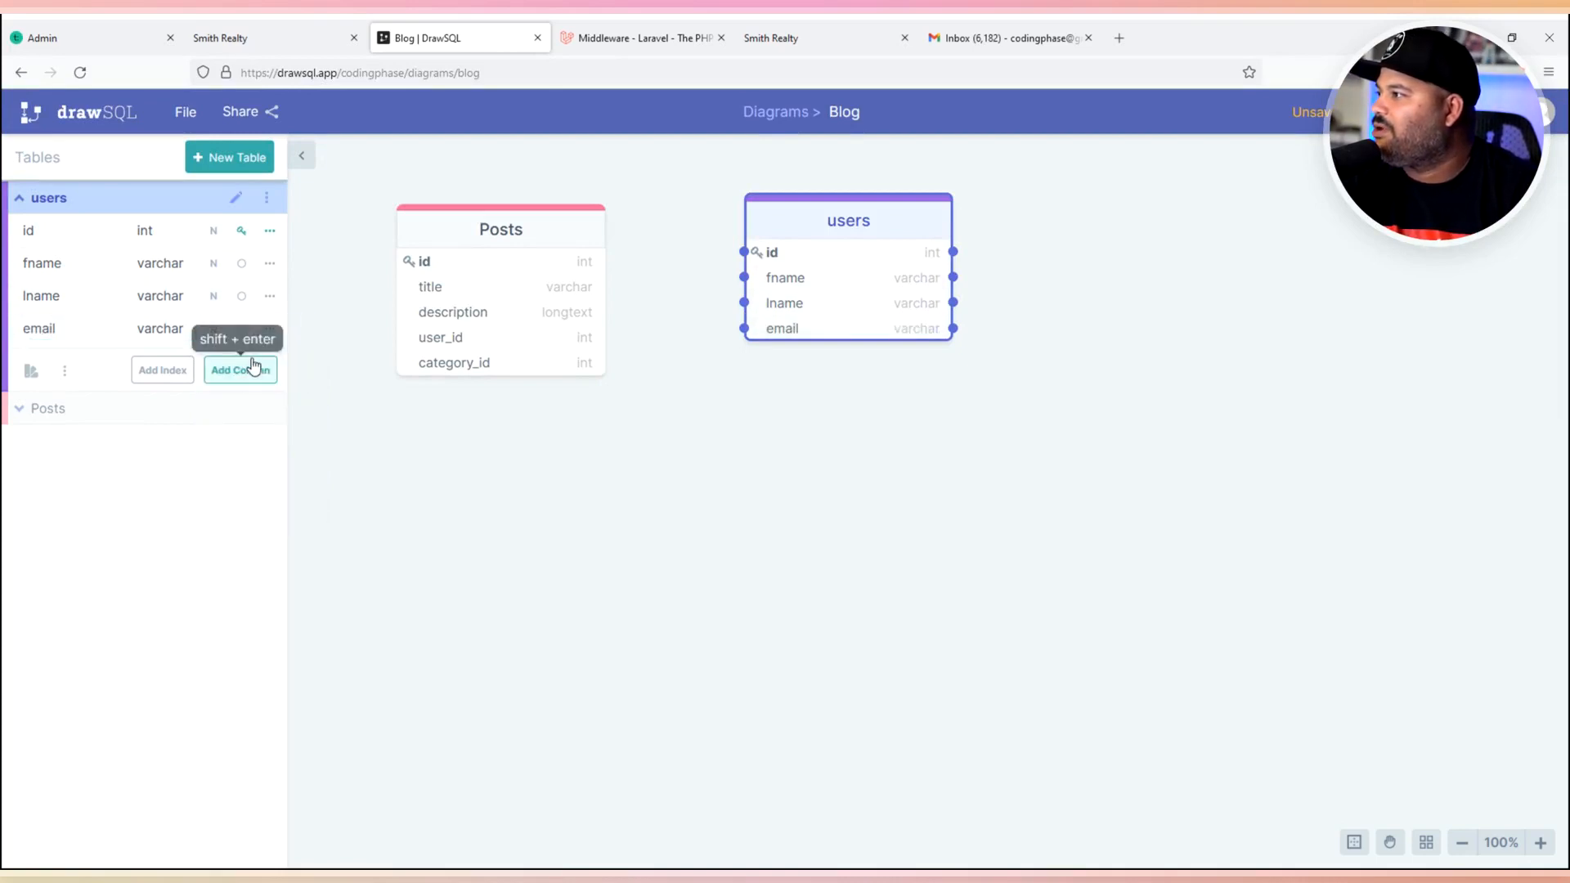
pyautogui.click(247, 369)
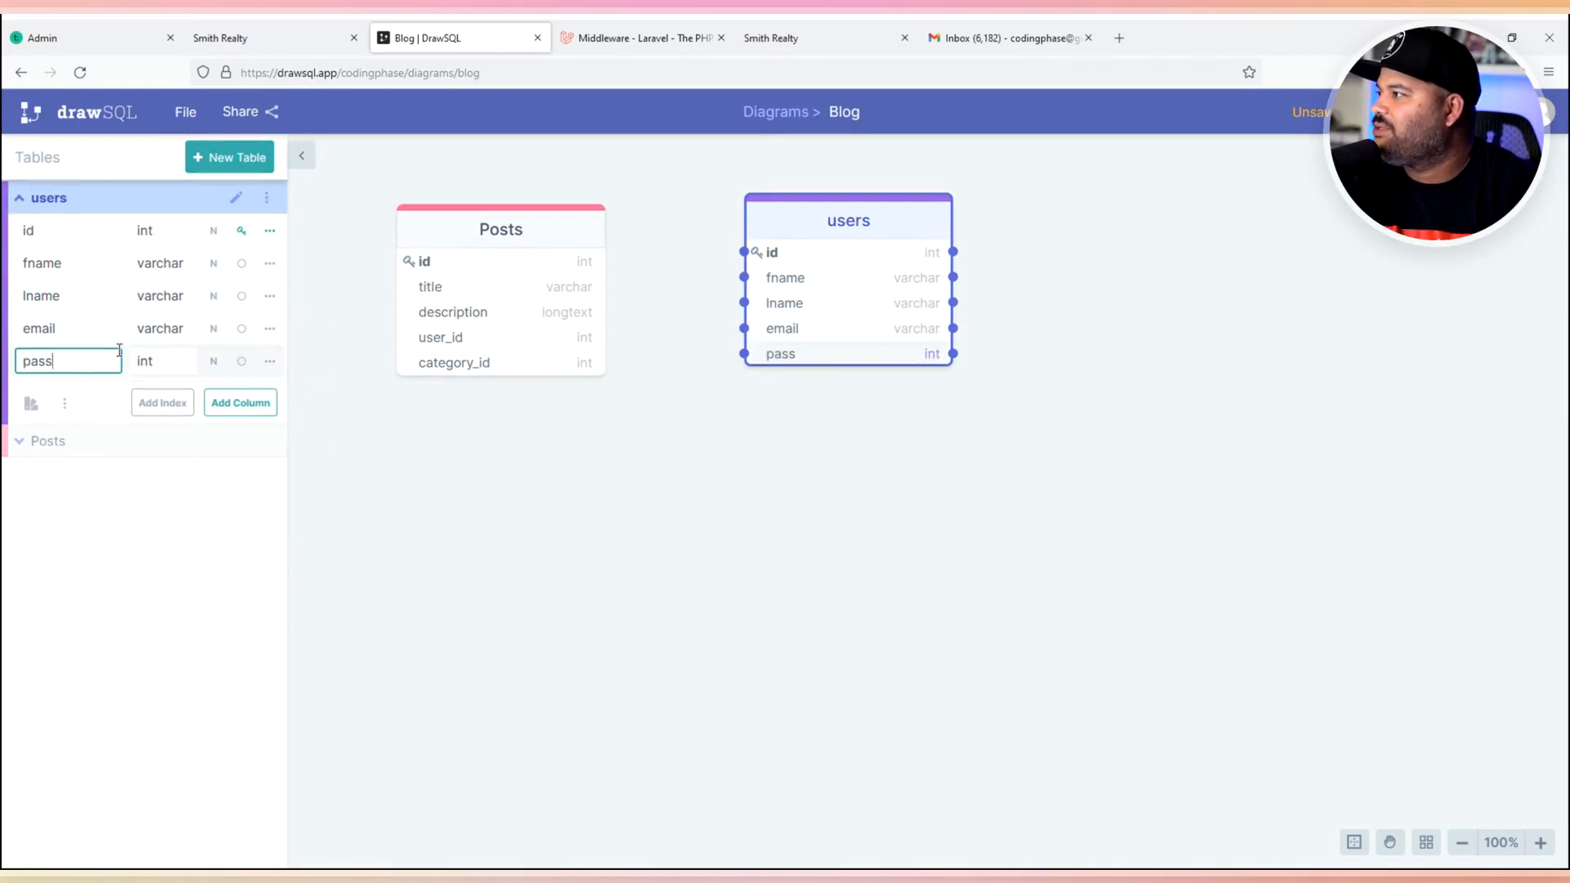
pyautogui.click(171, 356)
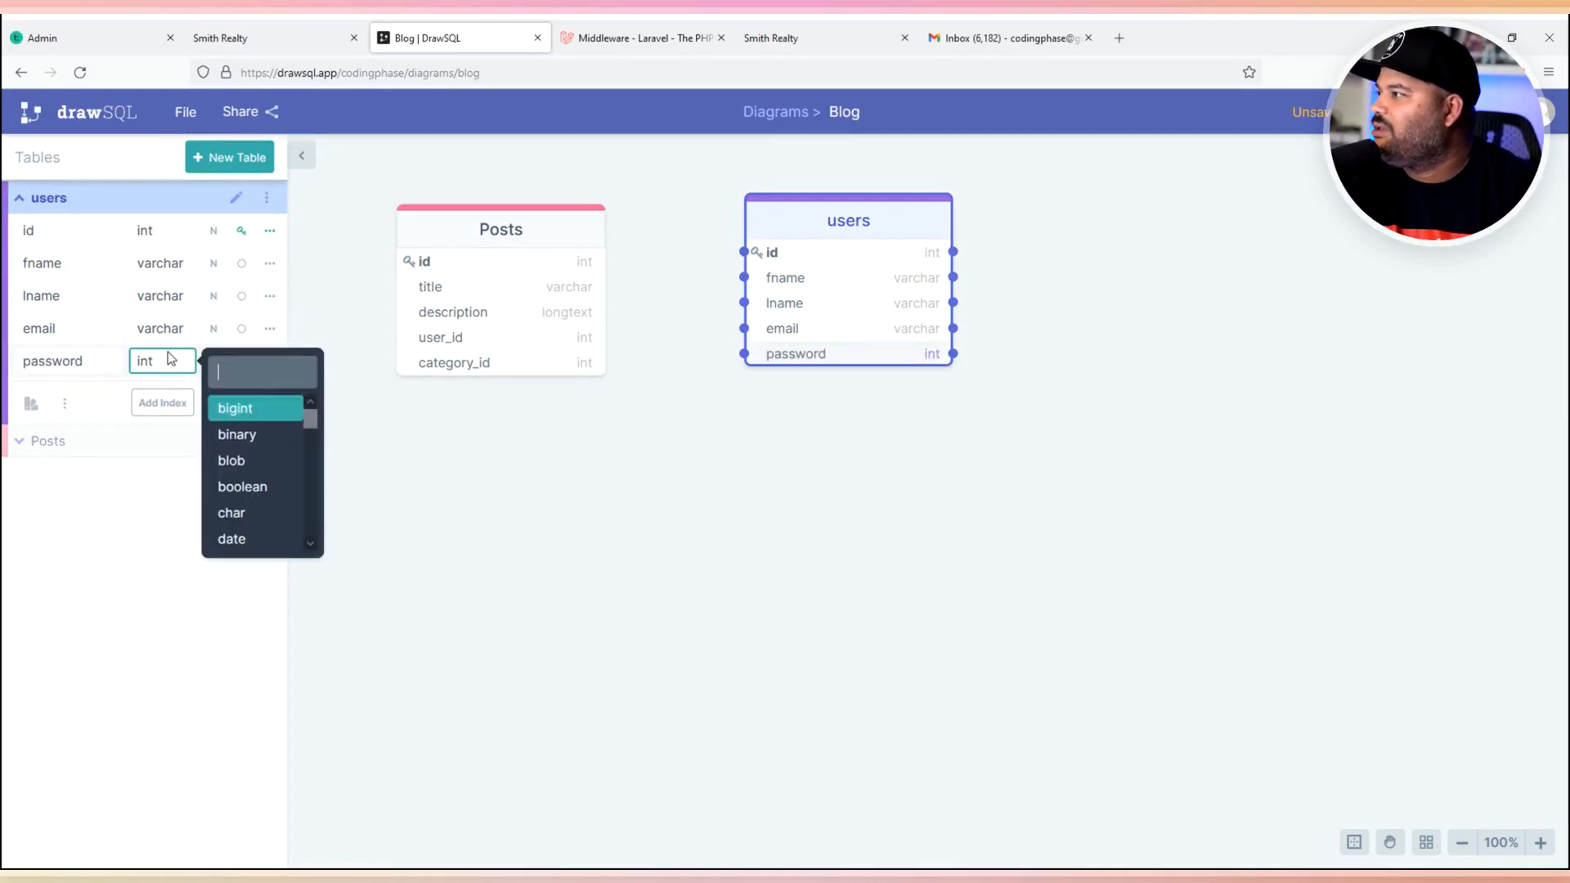
pyautogui.write('var')
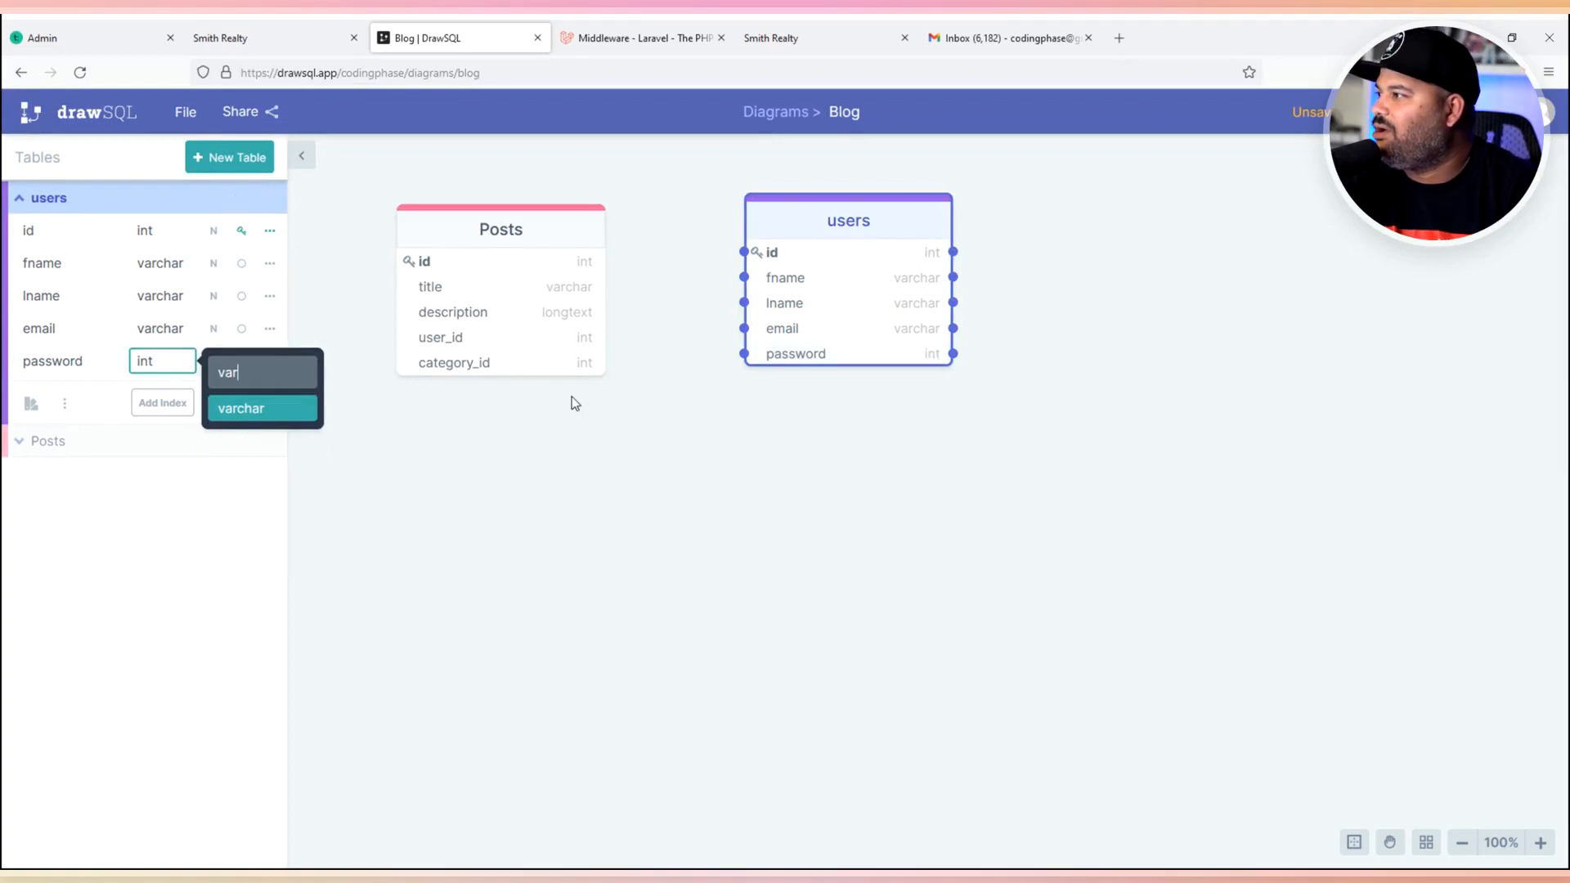
pyautogui.click(227, 408)
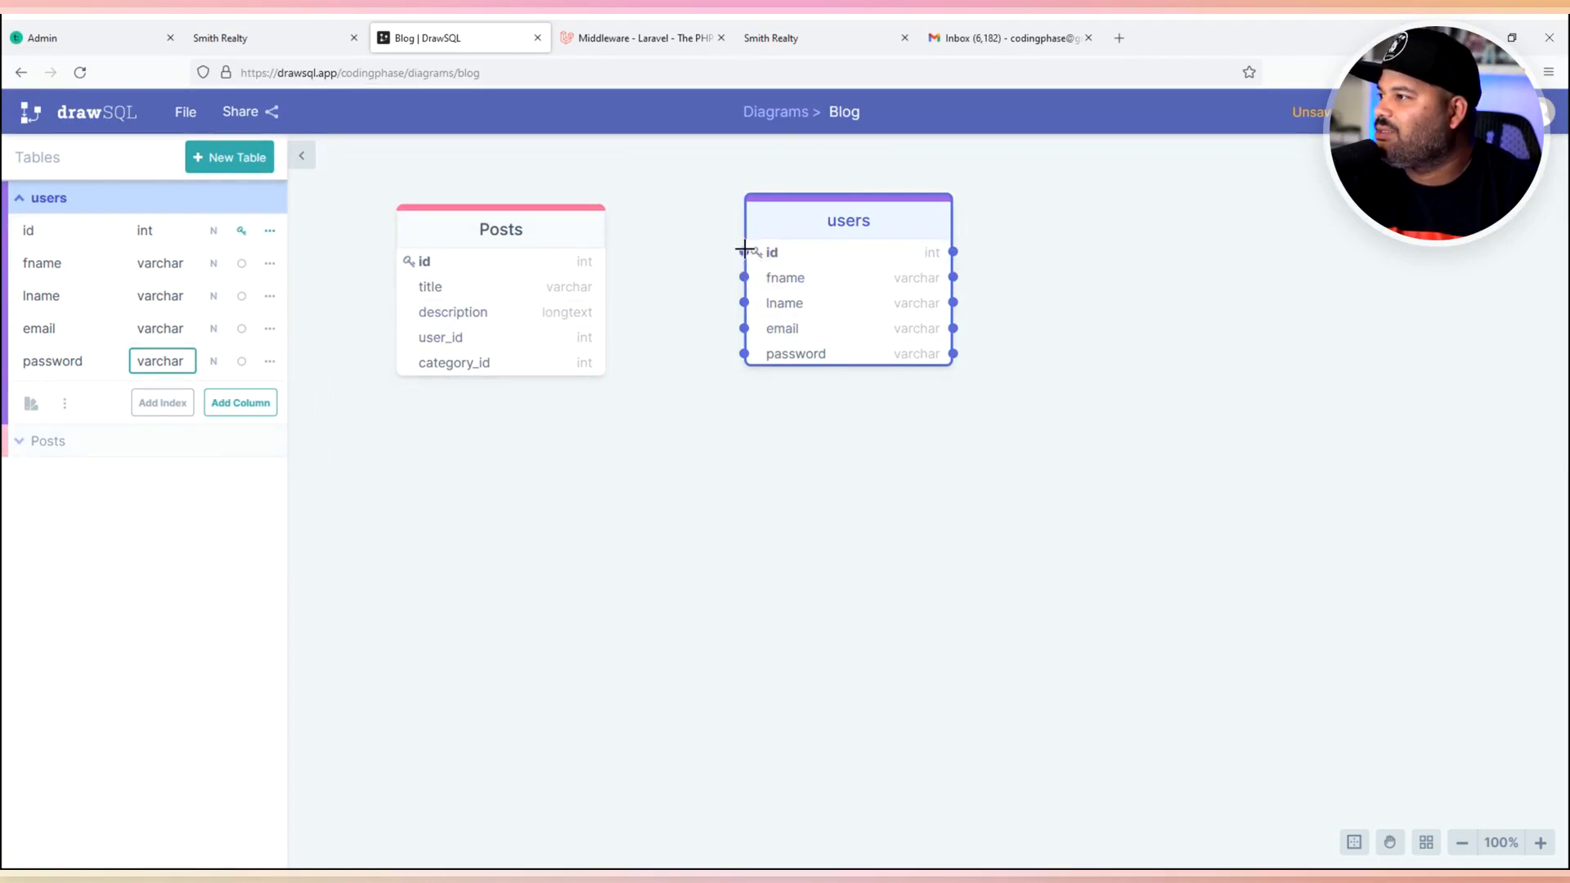
# - Link users id to Posts user_id as one-to-many, then add another table
pyautogui.moveTo(744, 249); pyautogui.dragTo(582, 340)
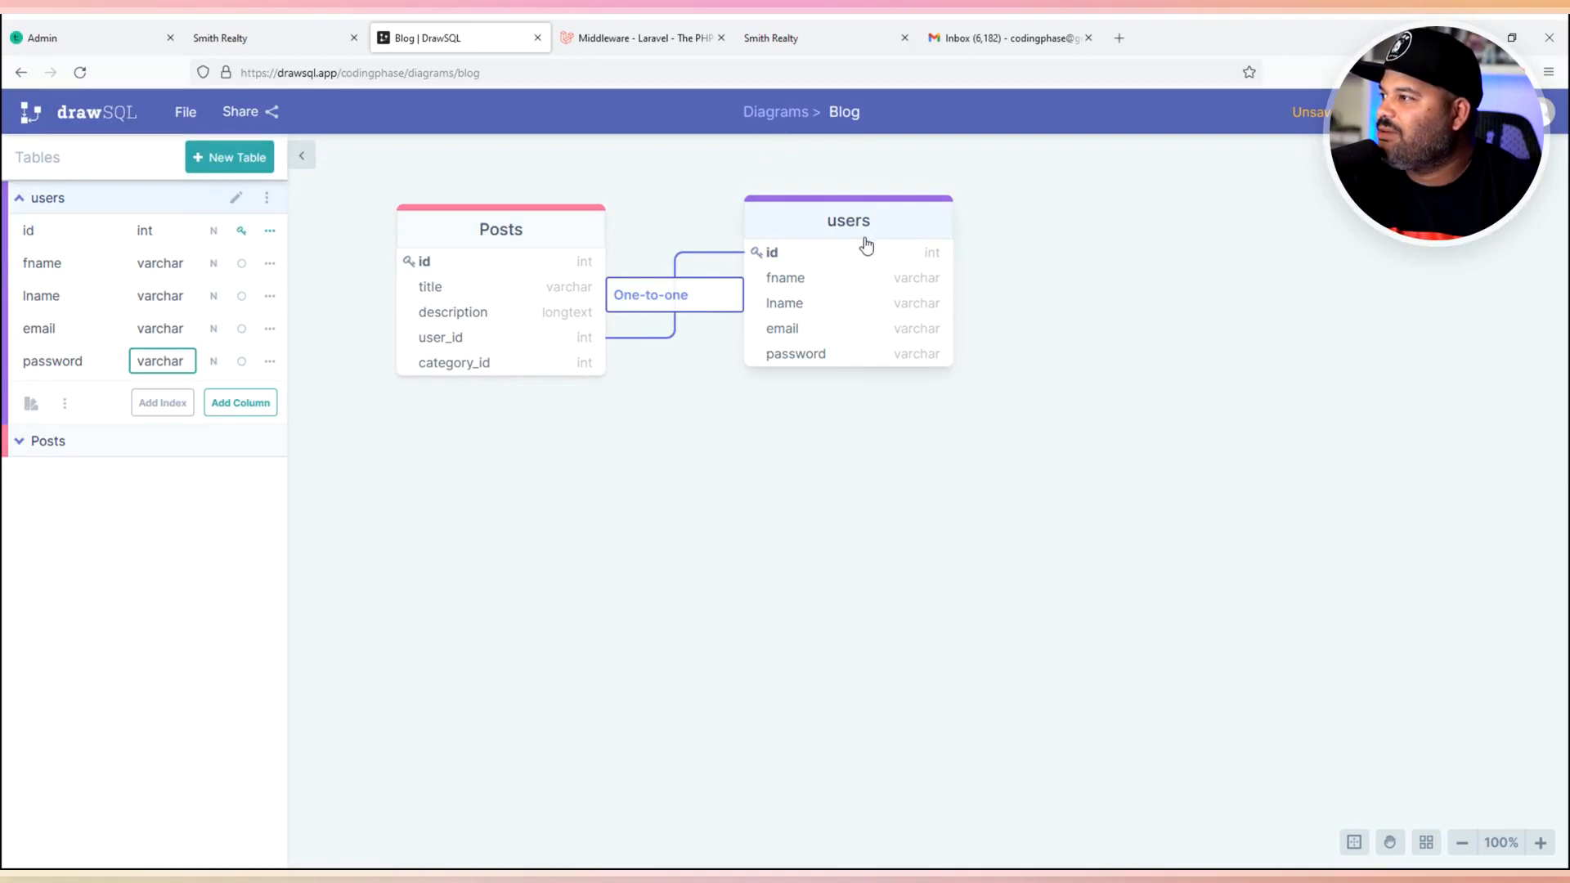
pyautogui.click(655, 298)
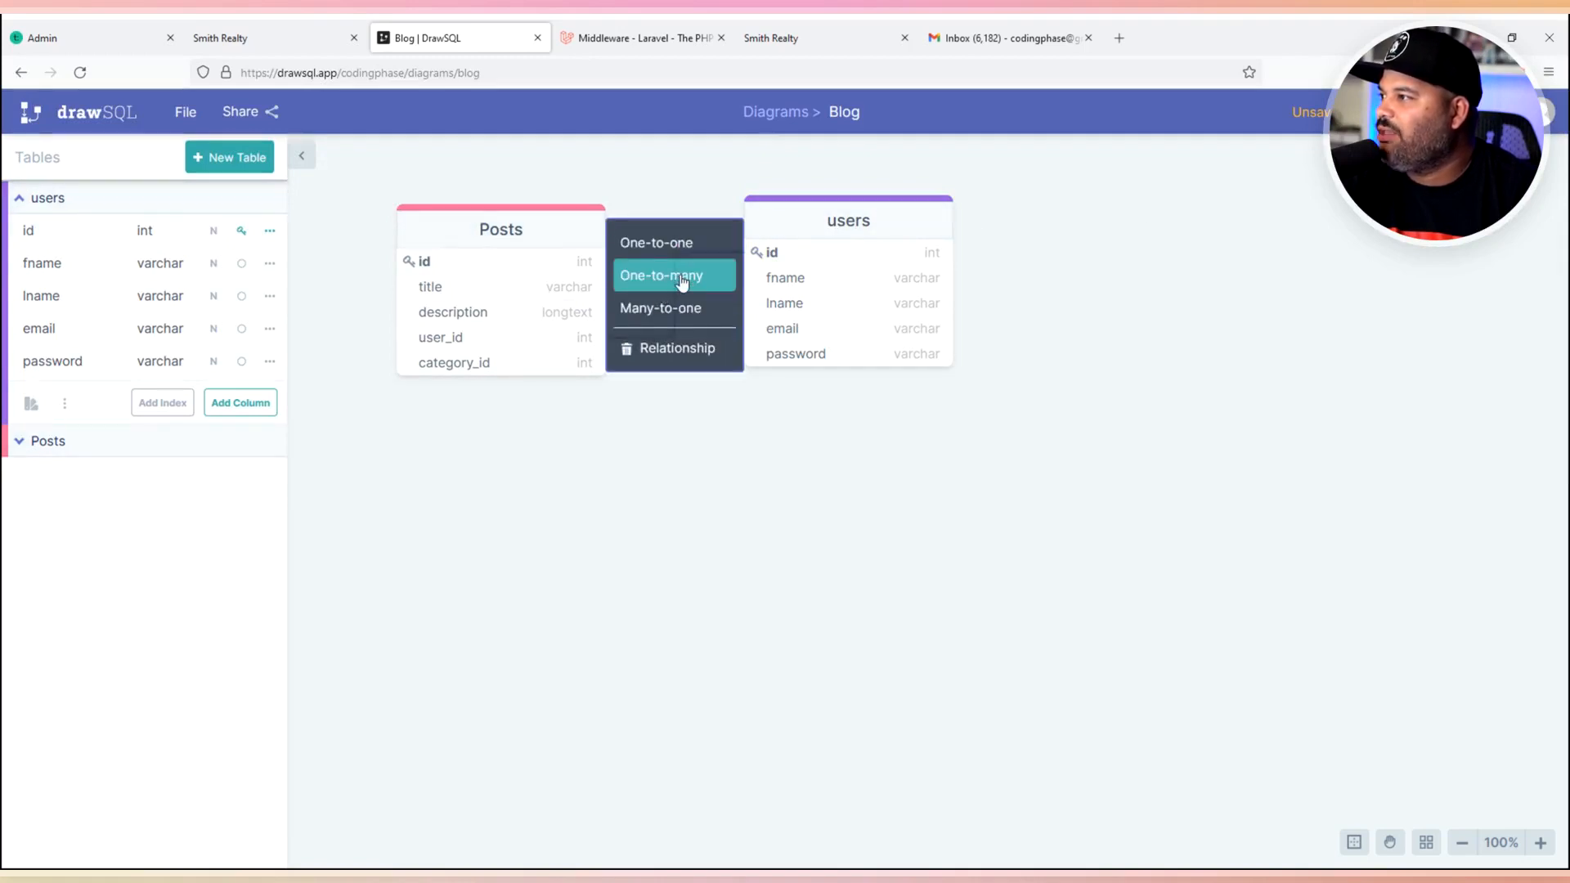
pyautogui.click(683, 280)
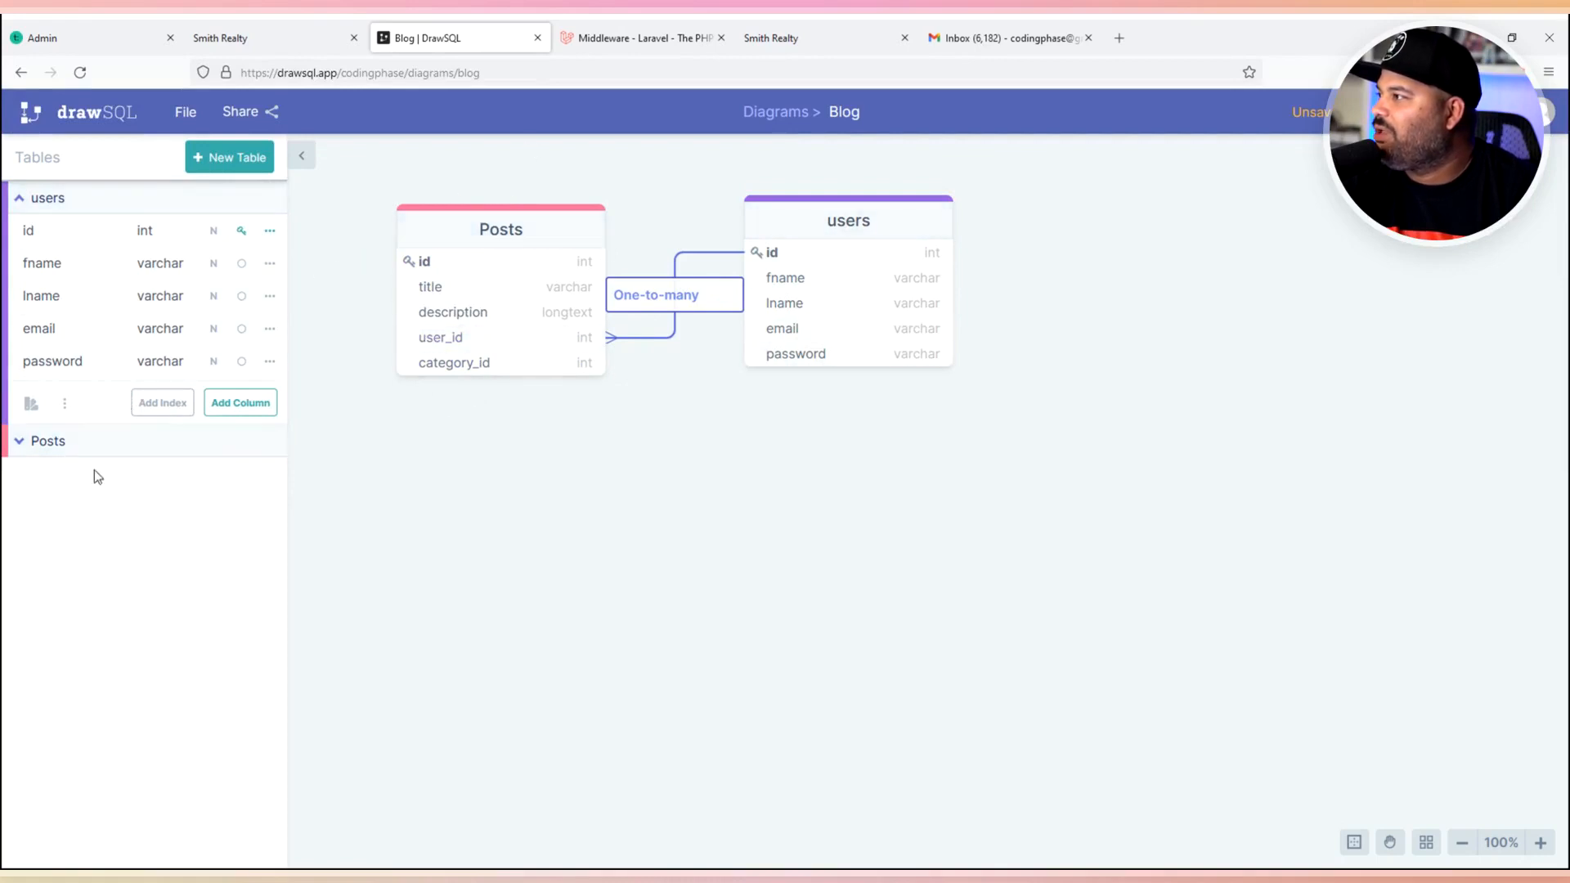
pyautogui.click(230, 157)
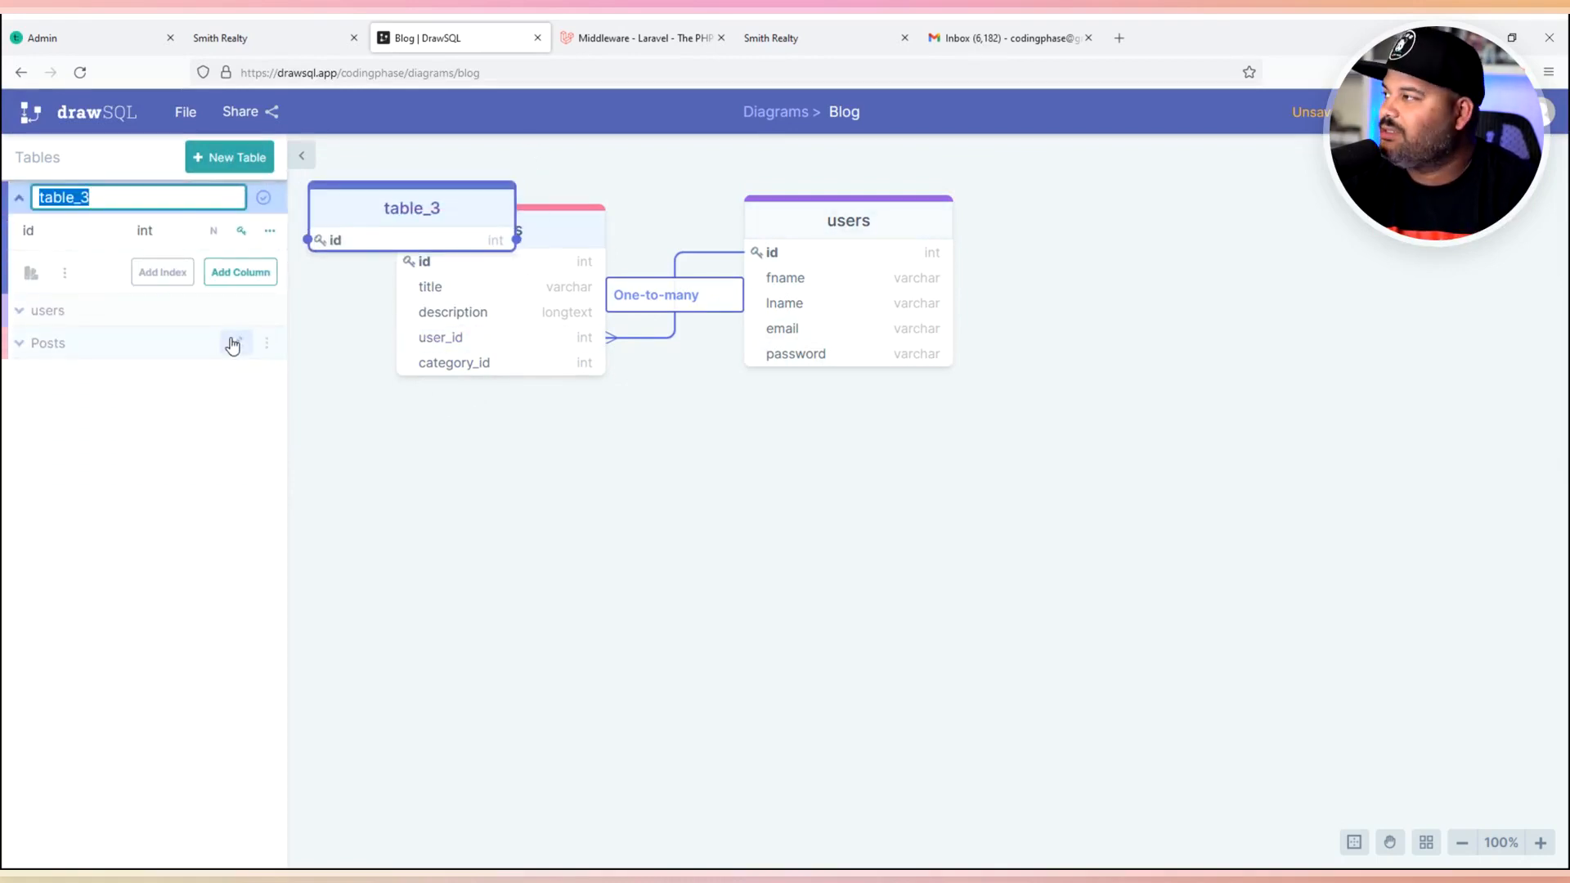
# - Name the table categories, add a title column, and move it below users
pyautogui.write('categ')
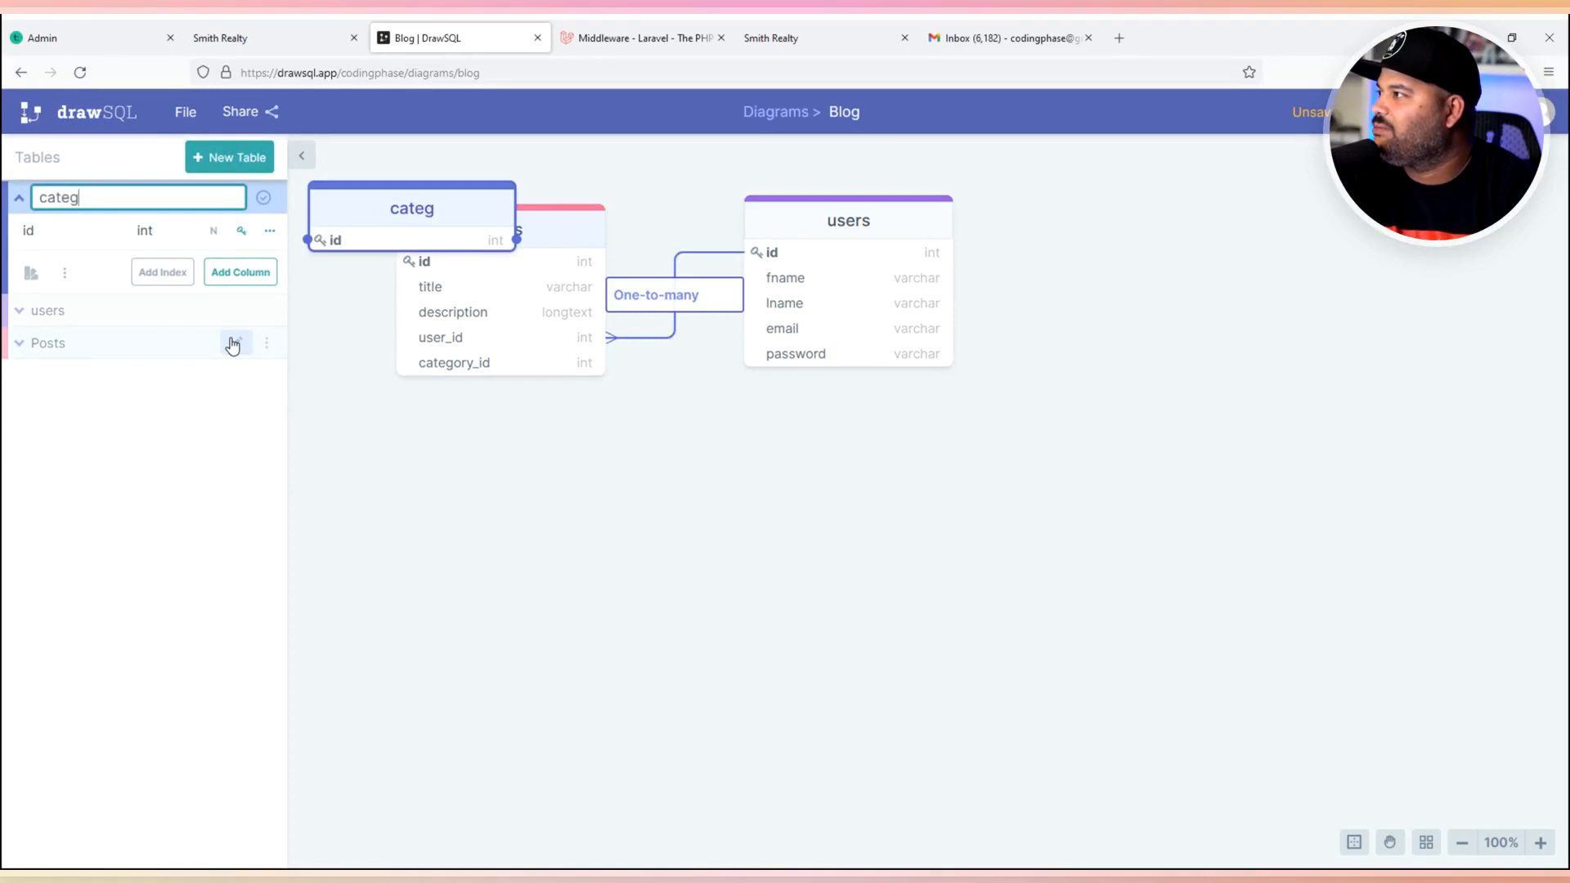
pyautogui.write('ories')
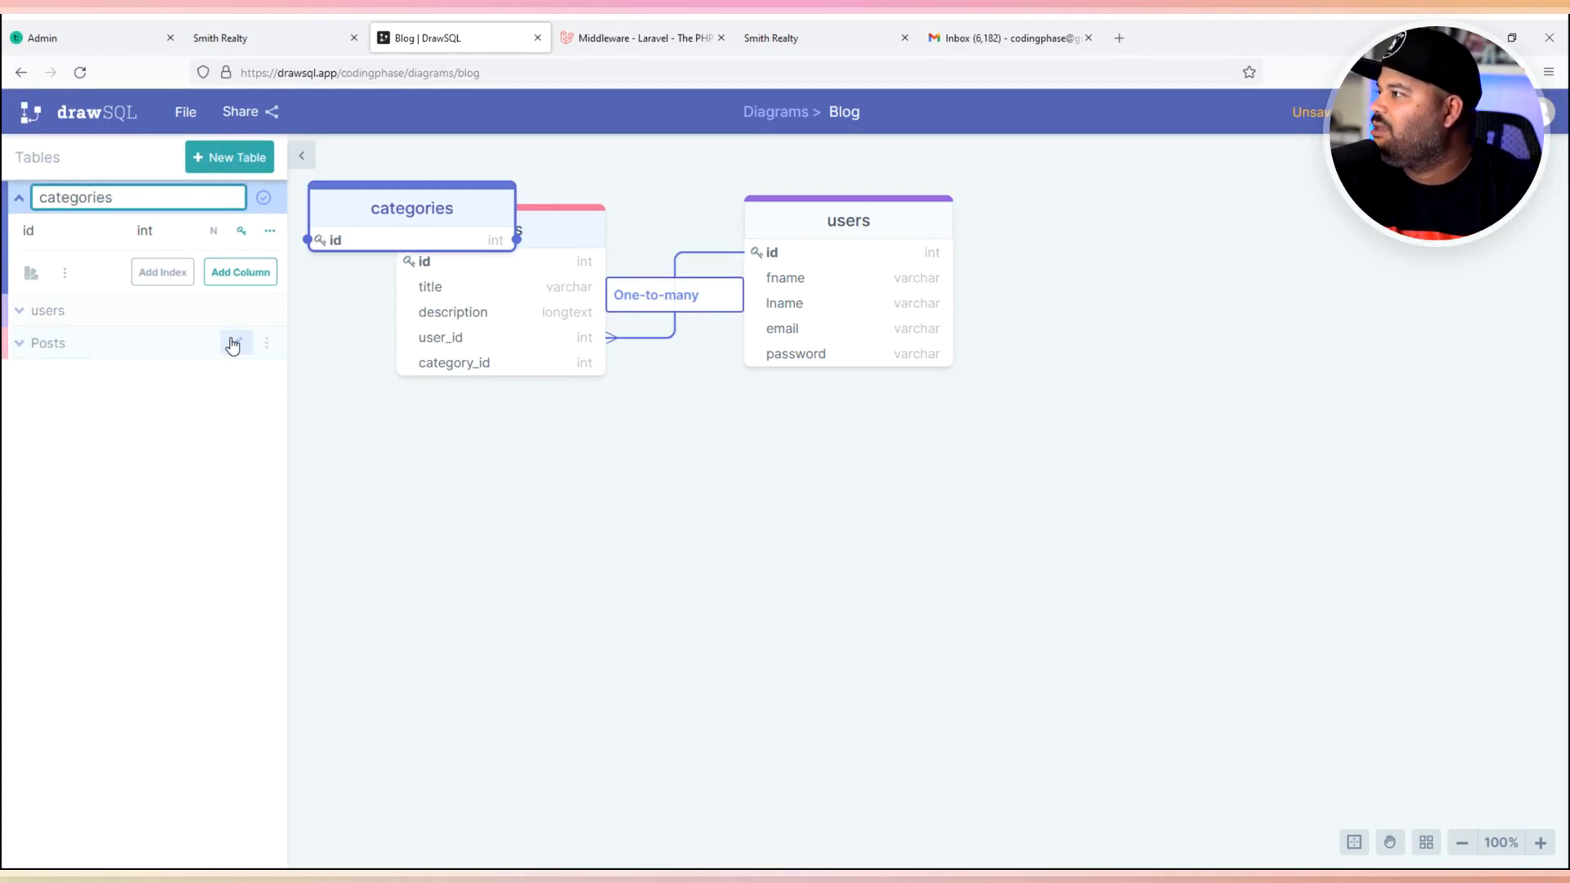
pyautogui.click(227, 272)
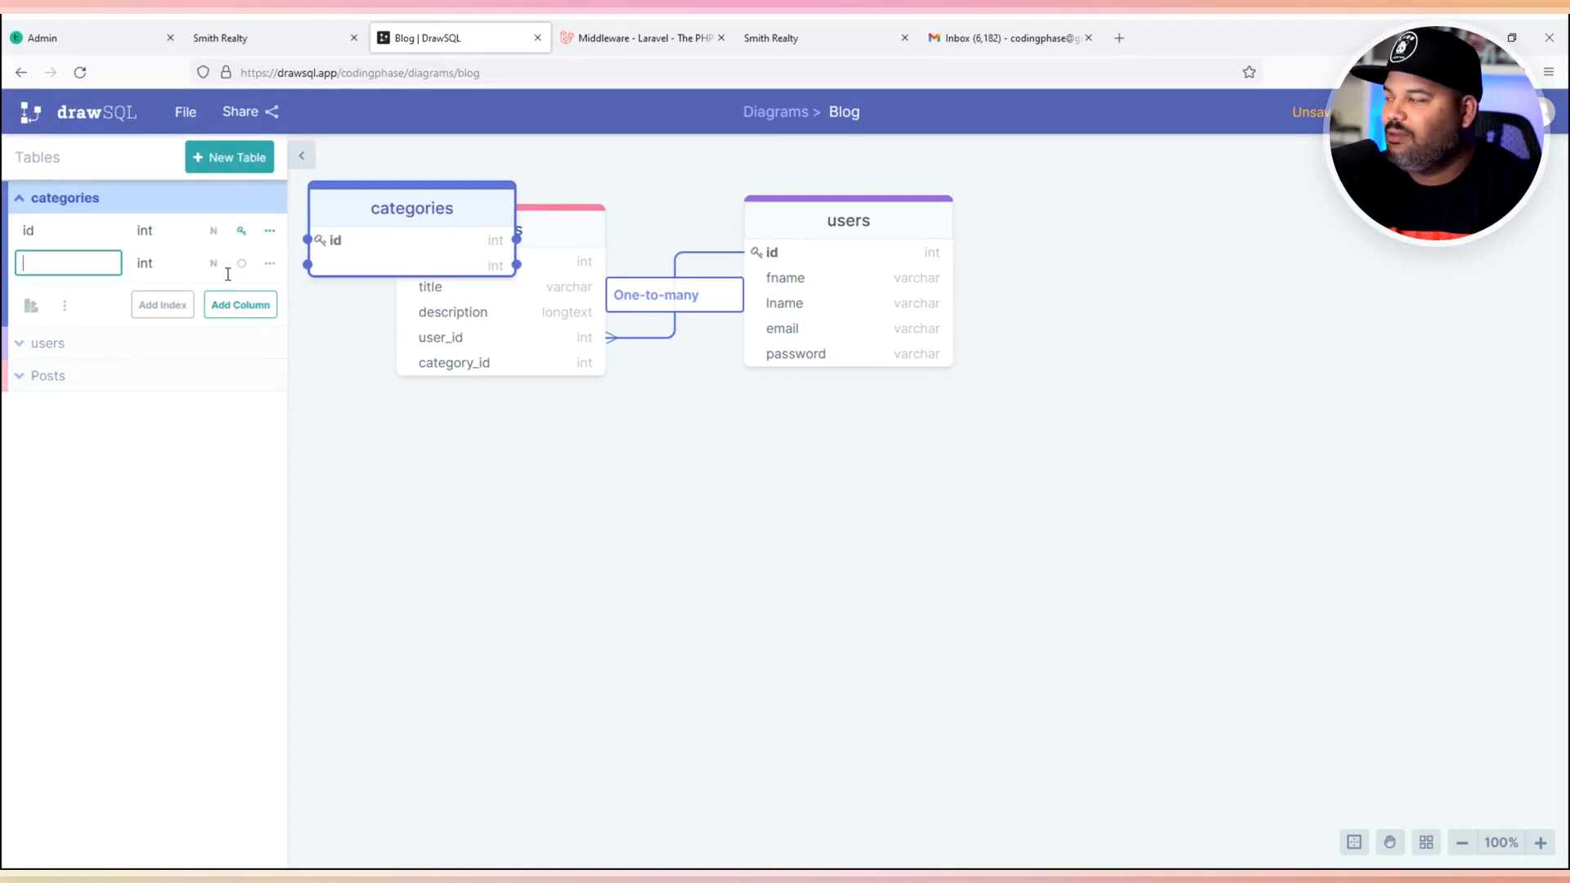
pyautogui.write('title')
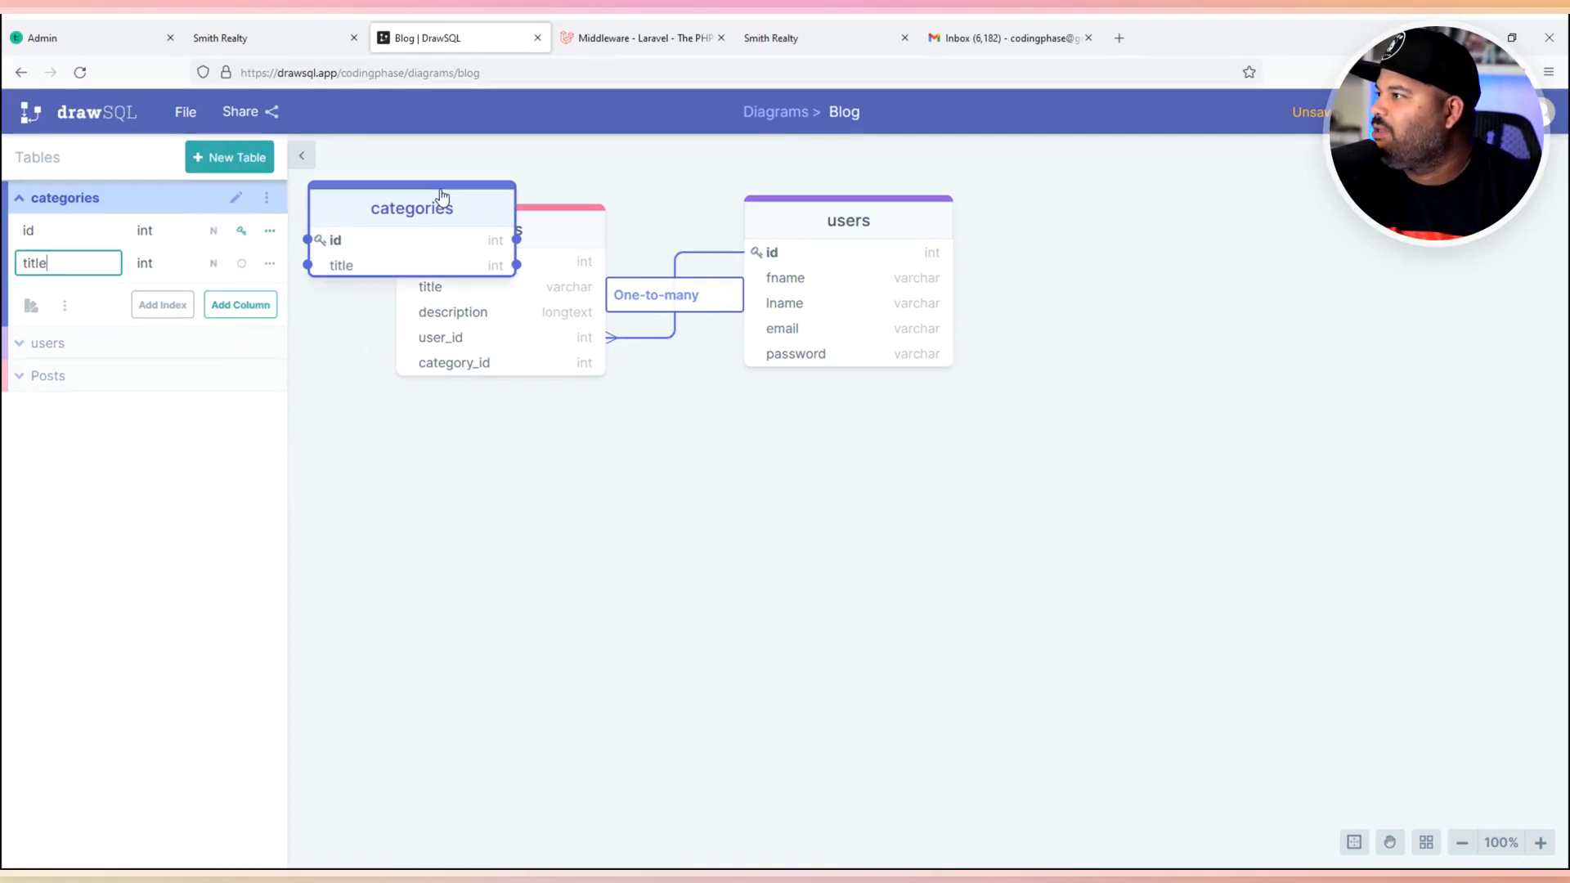
pyautogui.moveTo(442, 204); pyautogui.dragTo(887, 501)
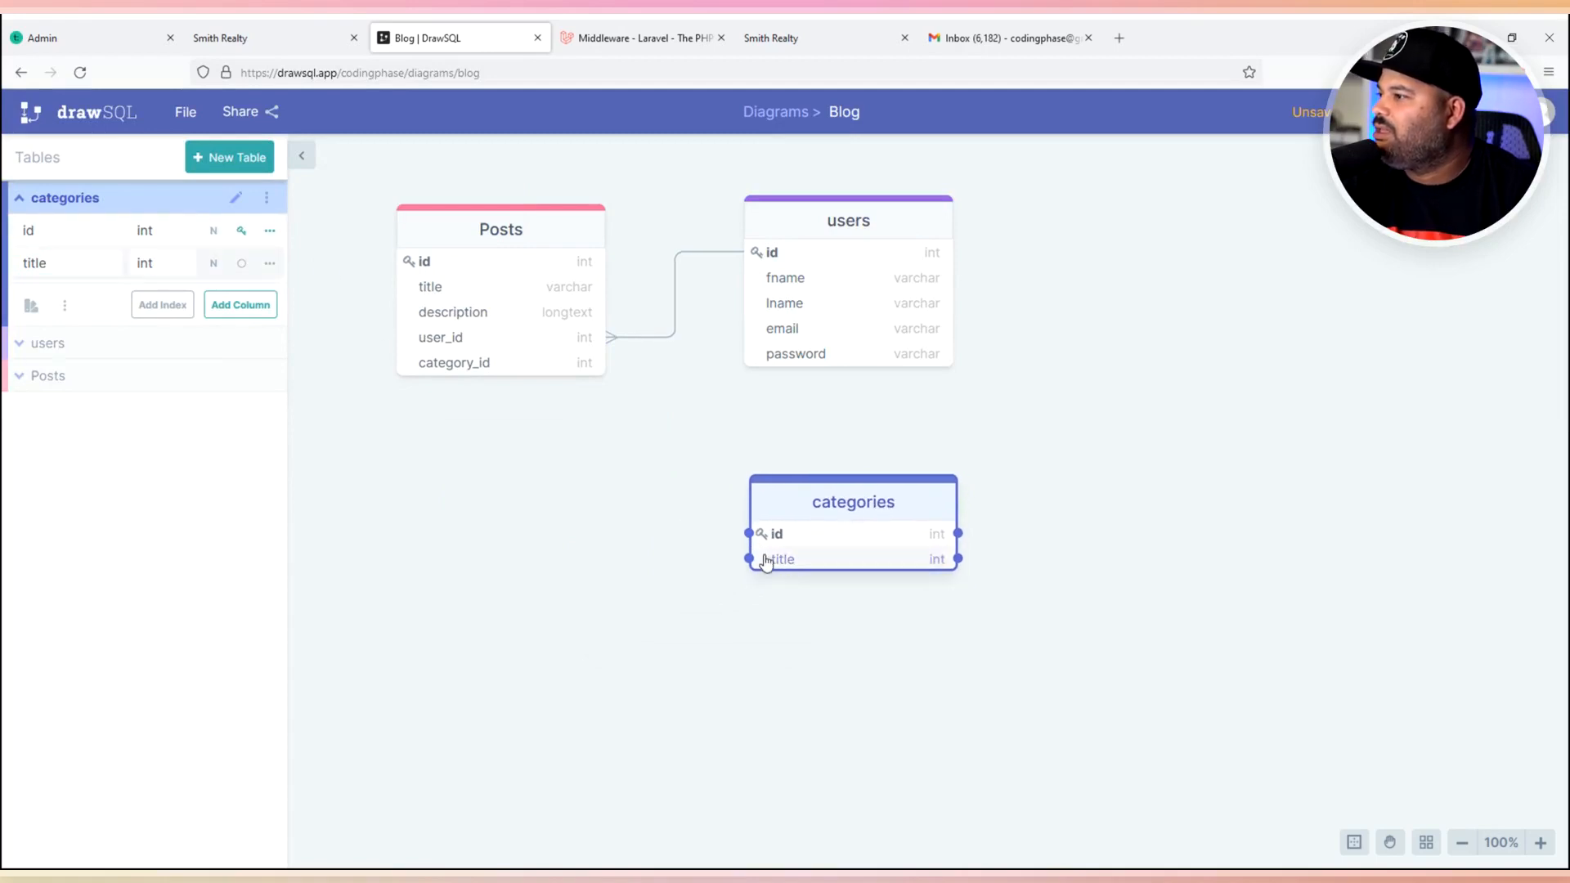
# - Link categories id to Posts category_id as a one-to-many relationship
pyautogui.moveTo(748, 533); pyautogui.dragTo(595, 368)
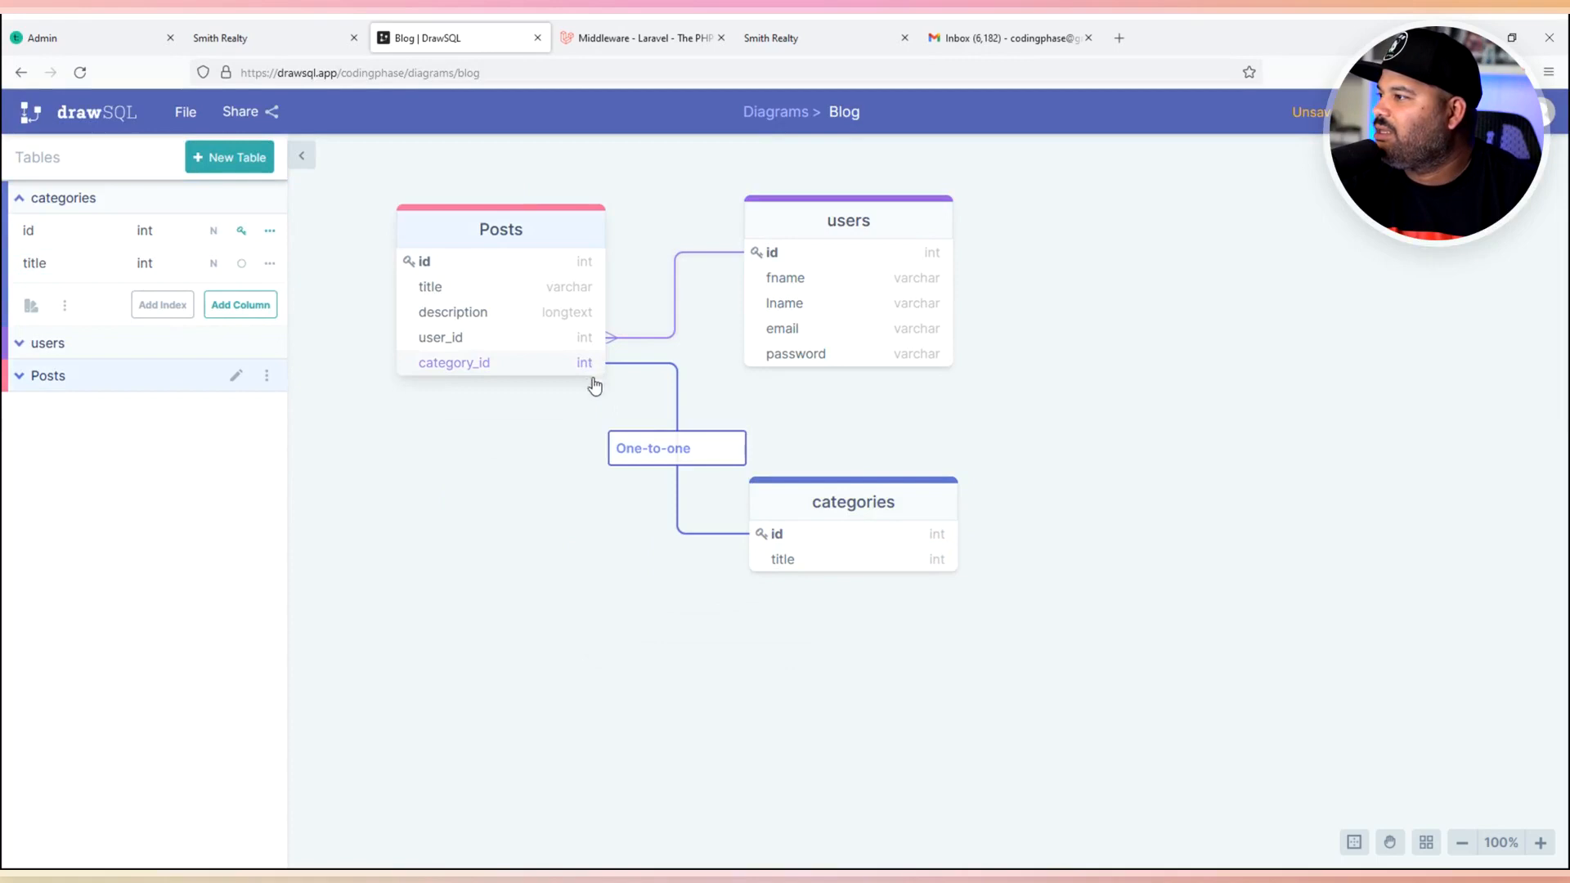
pyautogui.click(683, 460)
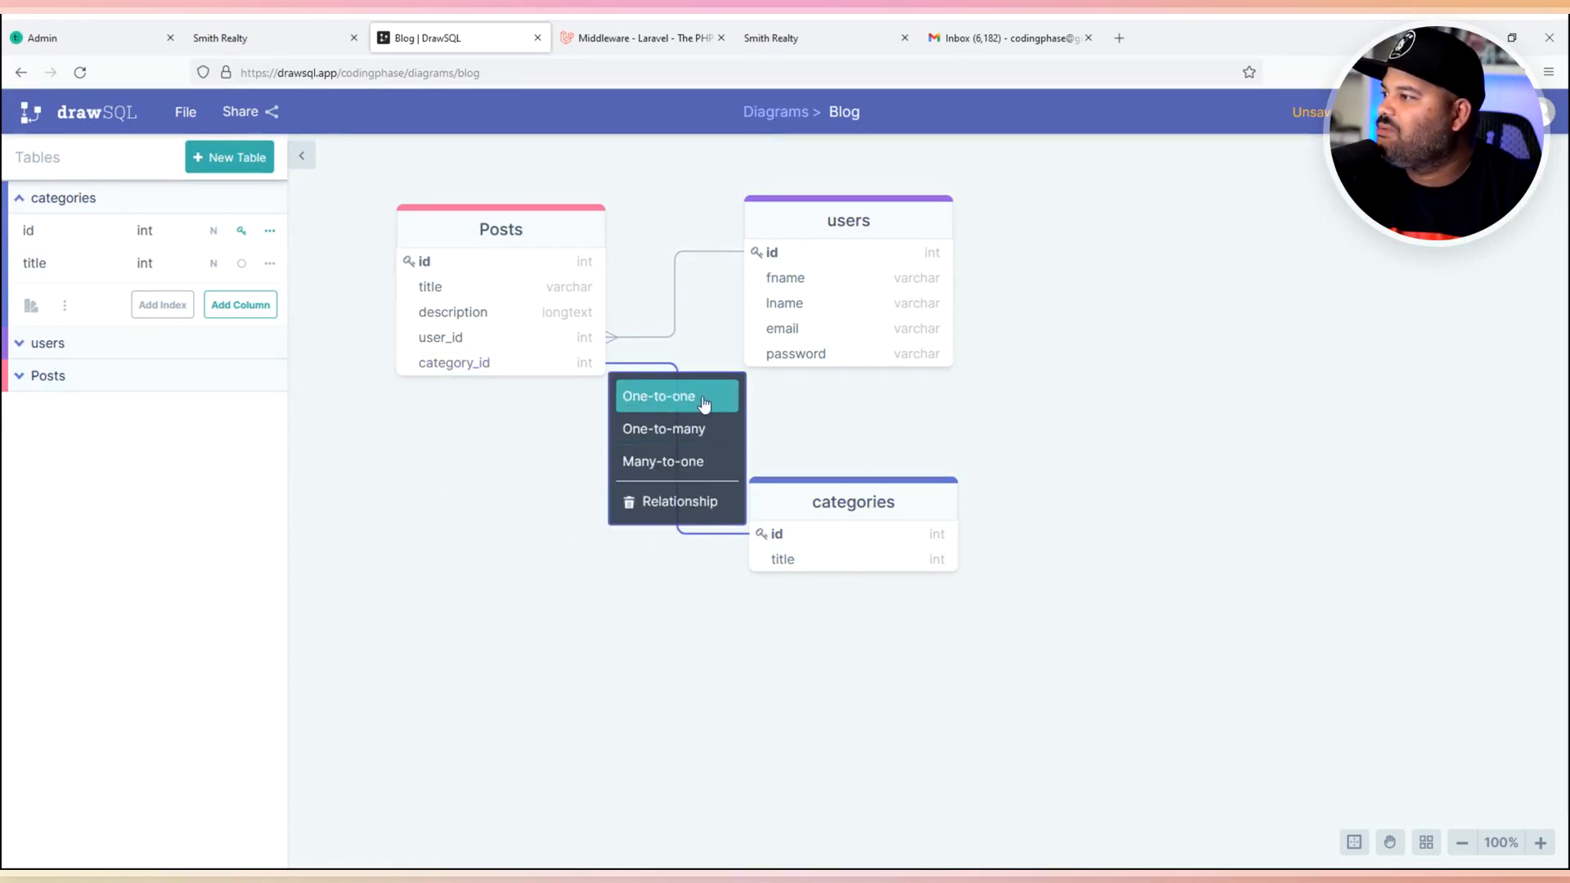
pyautogui.click(683, 432)
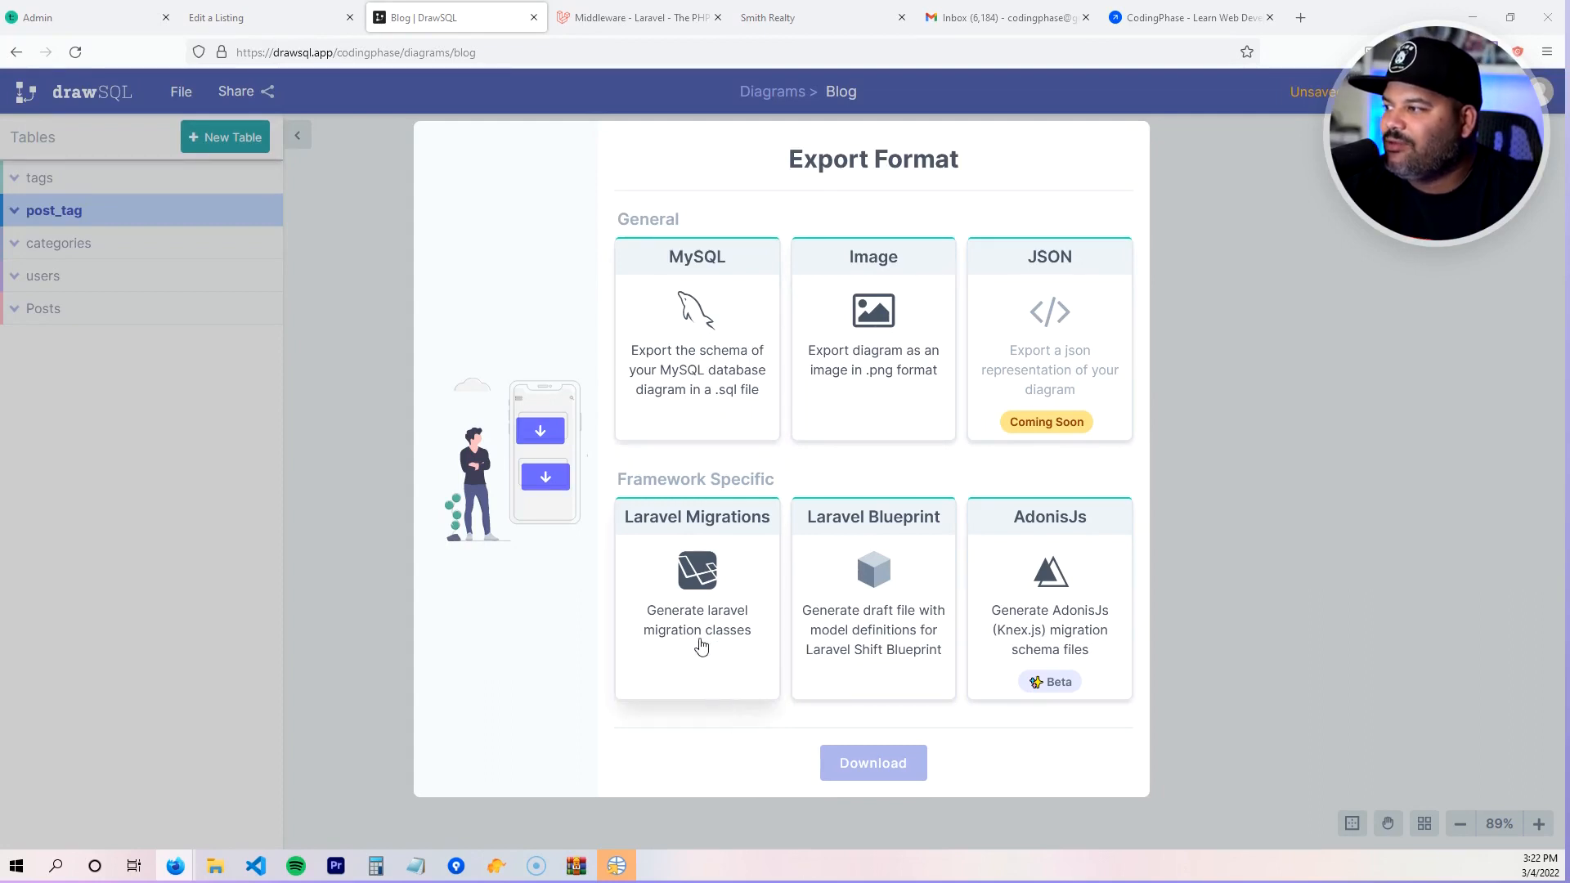
# - Download the Blog diagram as Laravel Migrations and go to the Downloads folder
pyautogui.click(719, 578)
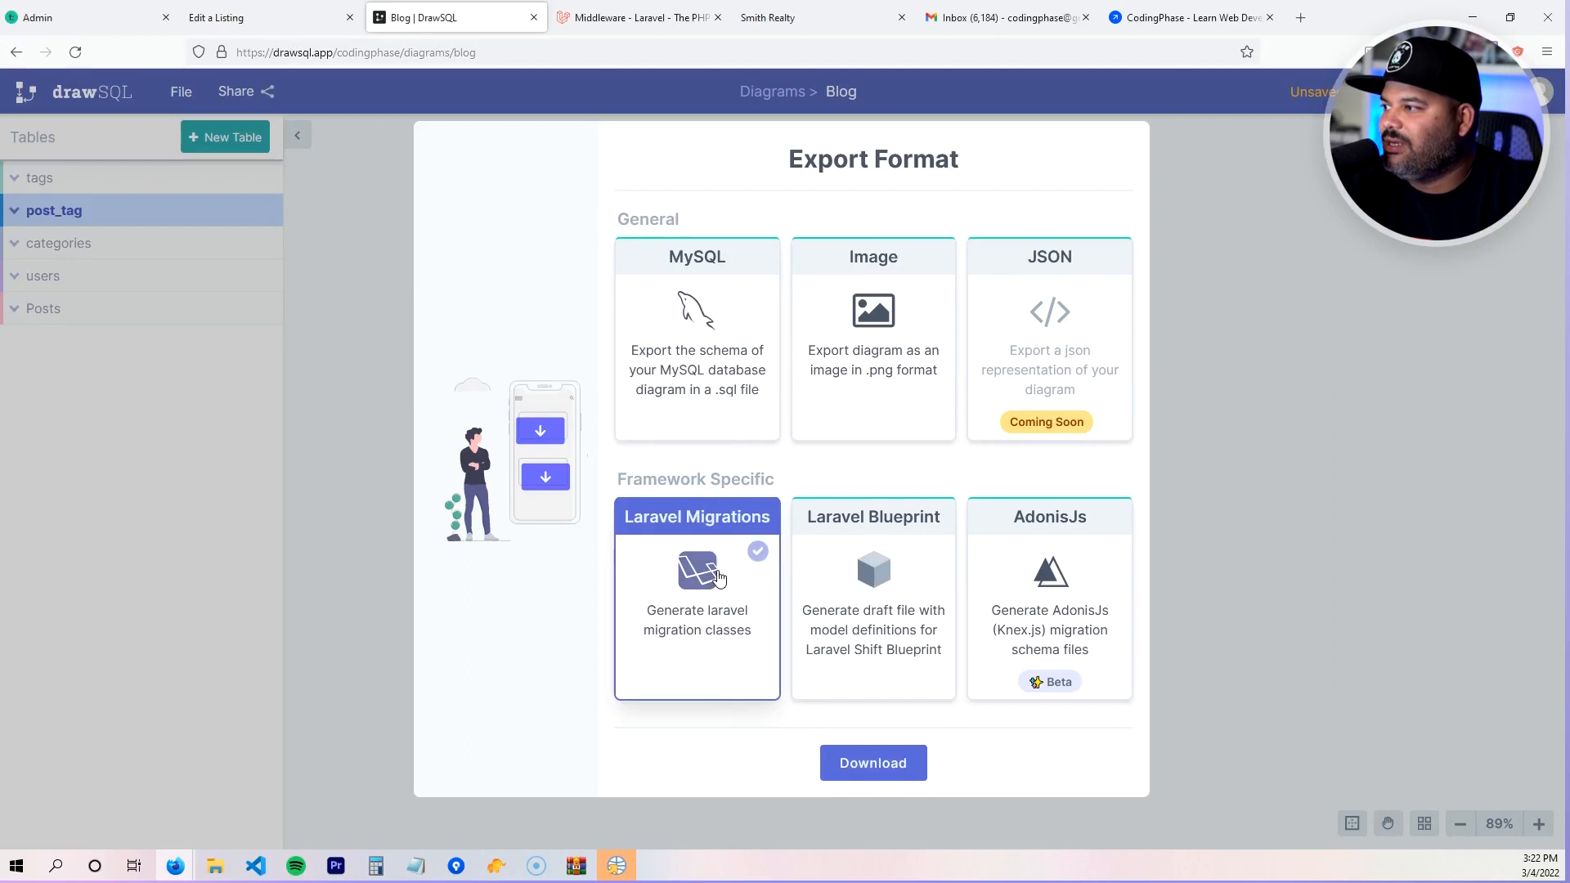
pyautogui.click(845, 761)
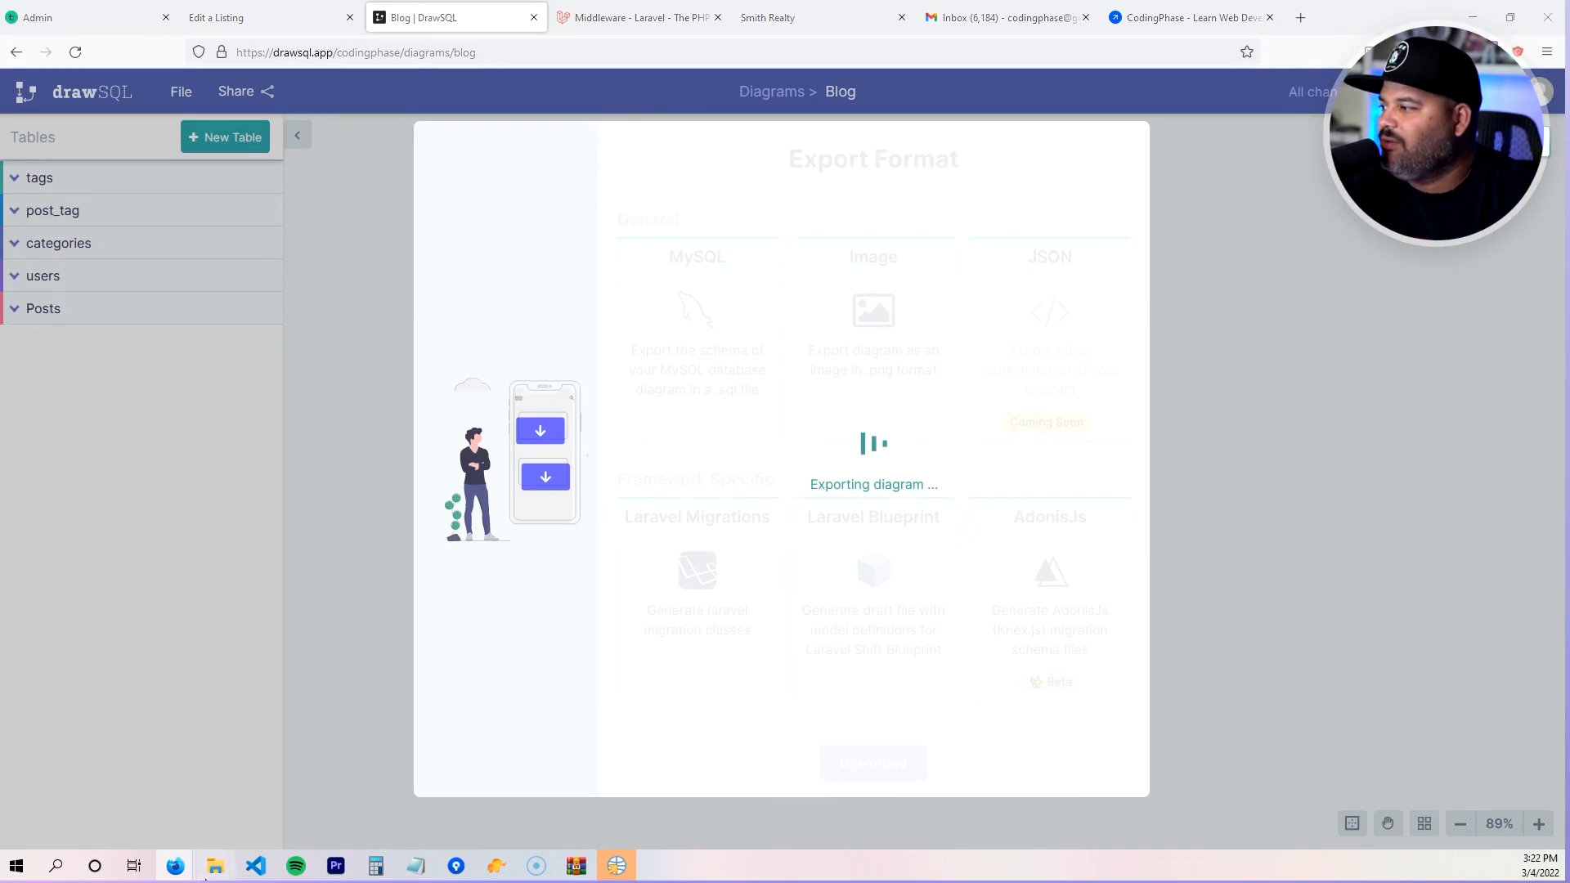
pyautogui.click(496, 212)
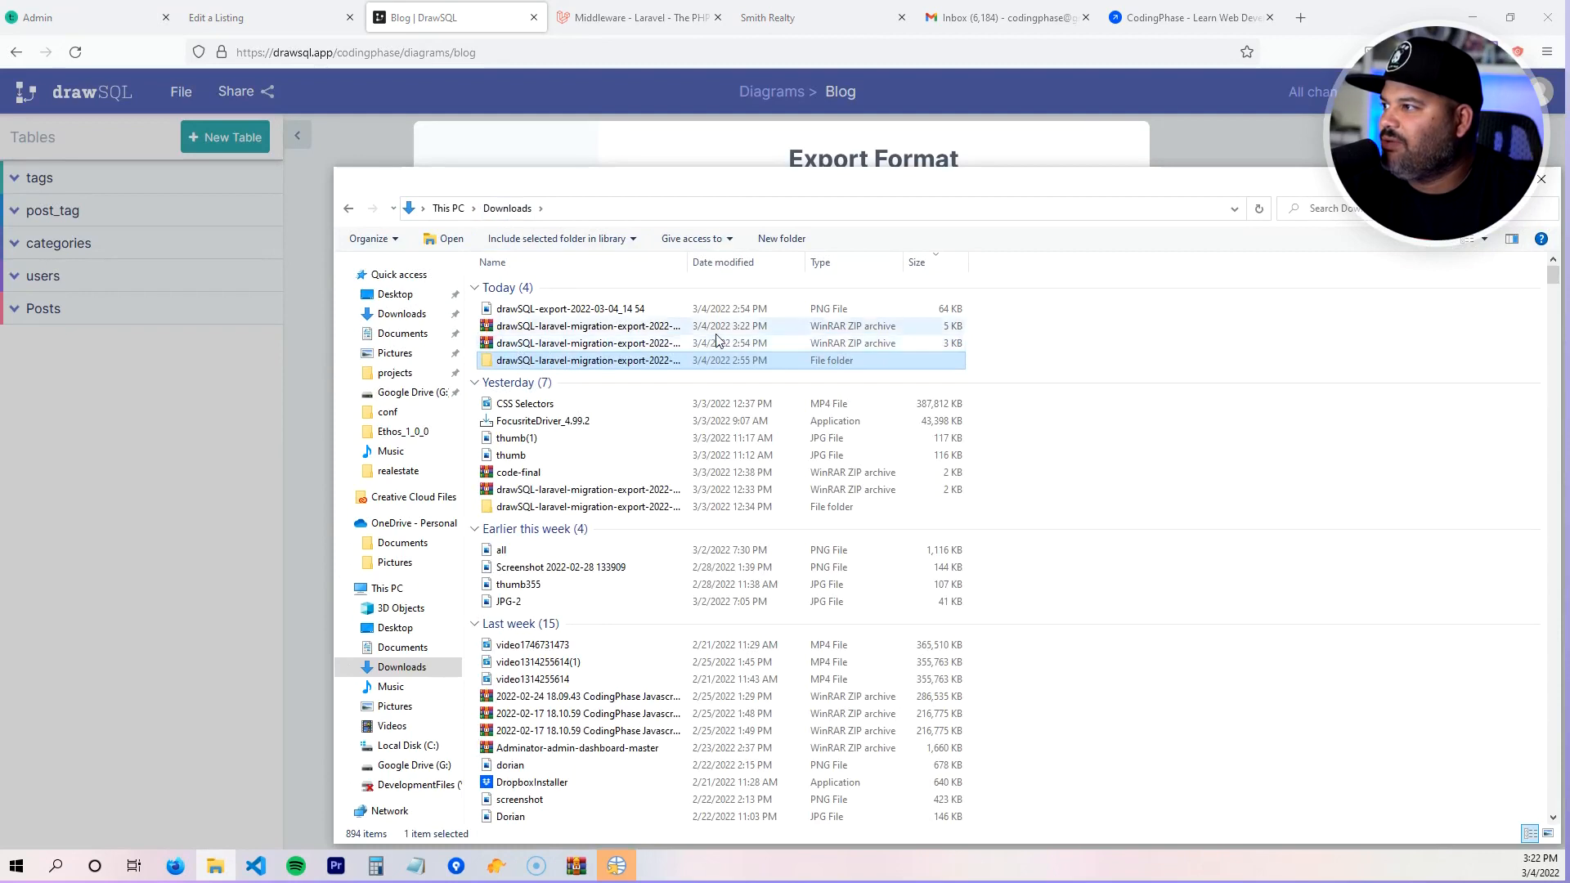
# - Open the export folder and view 2022_03_04_195449_create_posts_table.php in Visual Studio Code
pyautogui.doubleClick(587, 361)
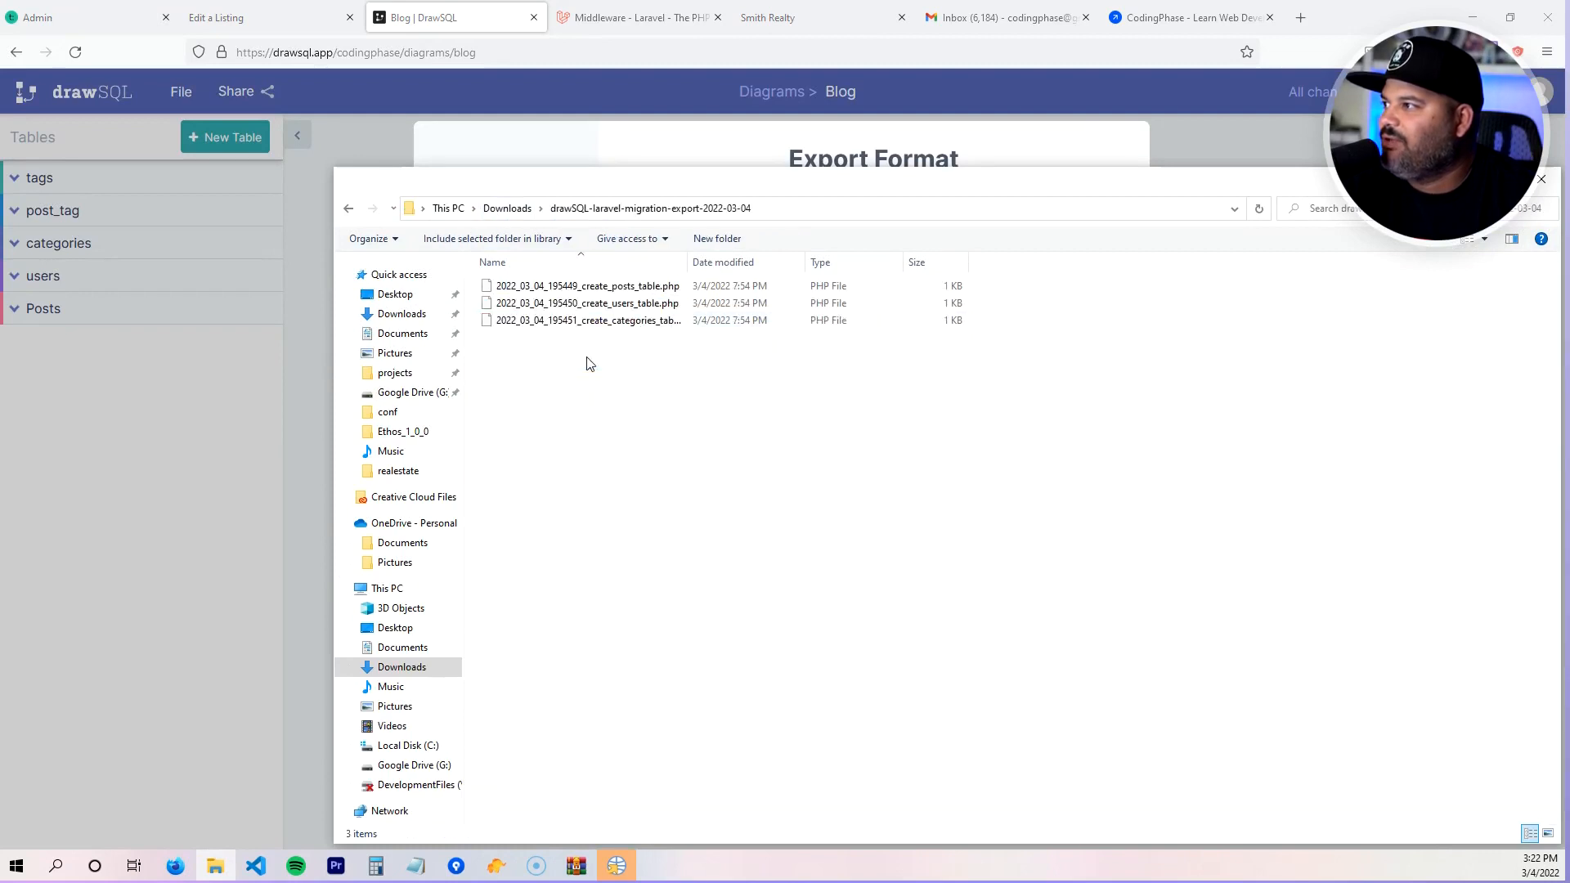
pyautogui.rightClick(616, 288)
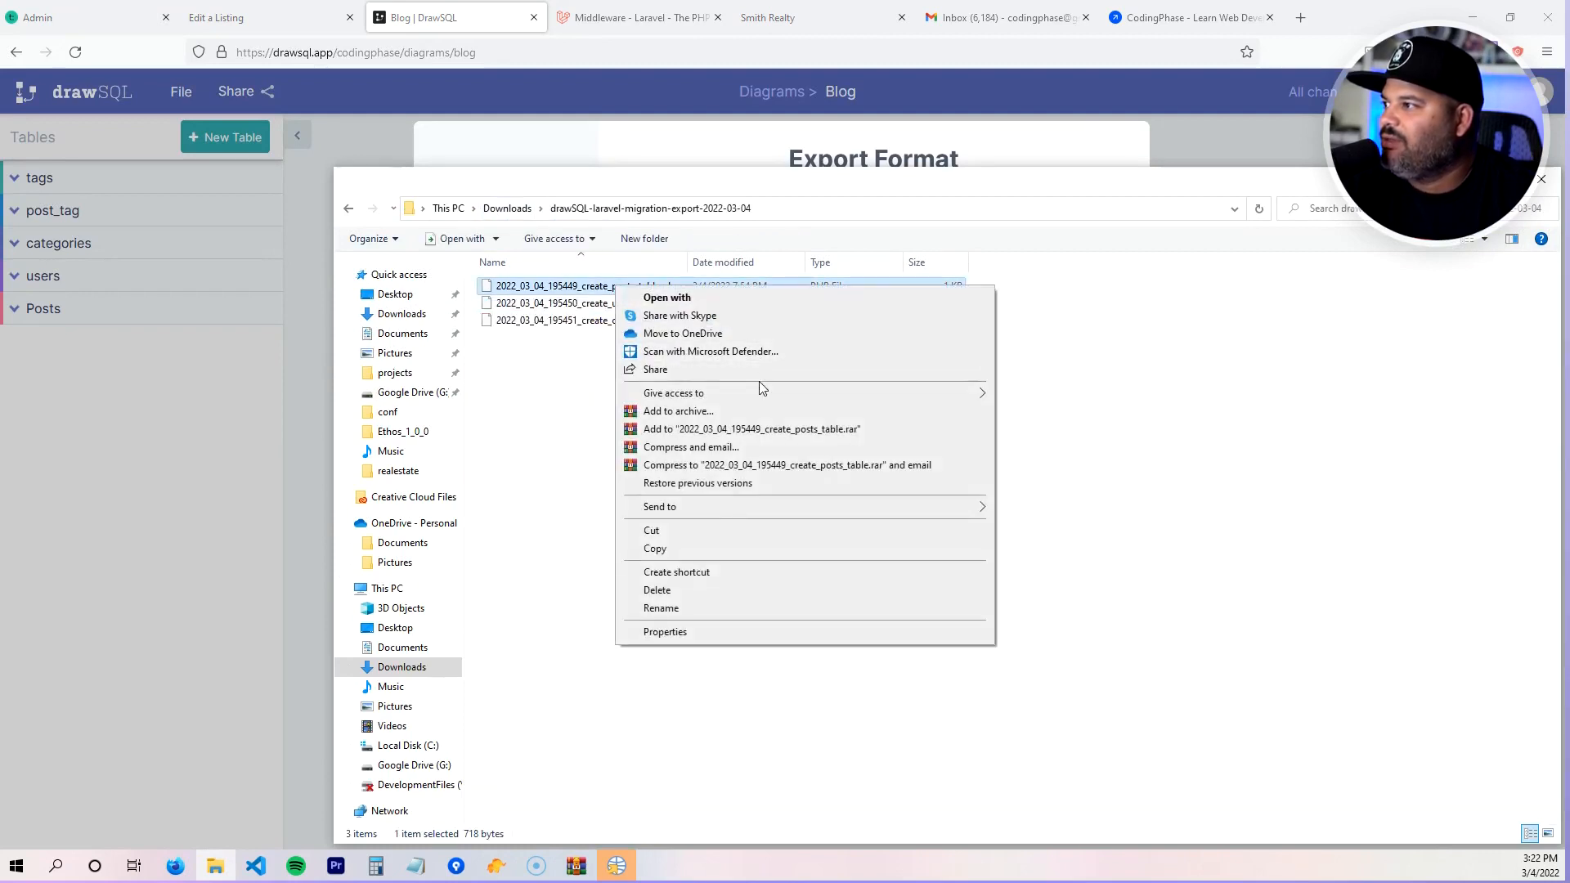
pyautogui.click(1192, 459)
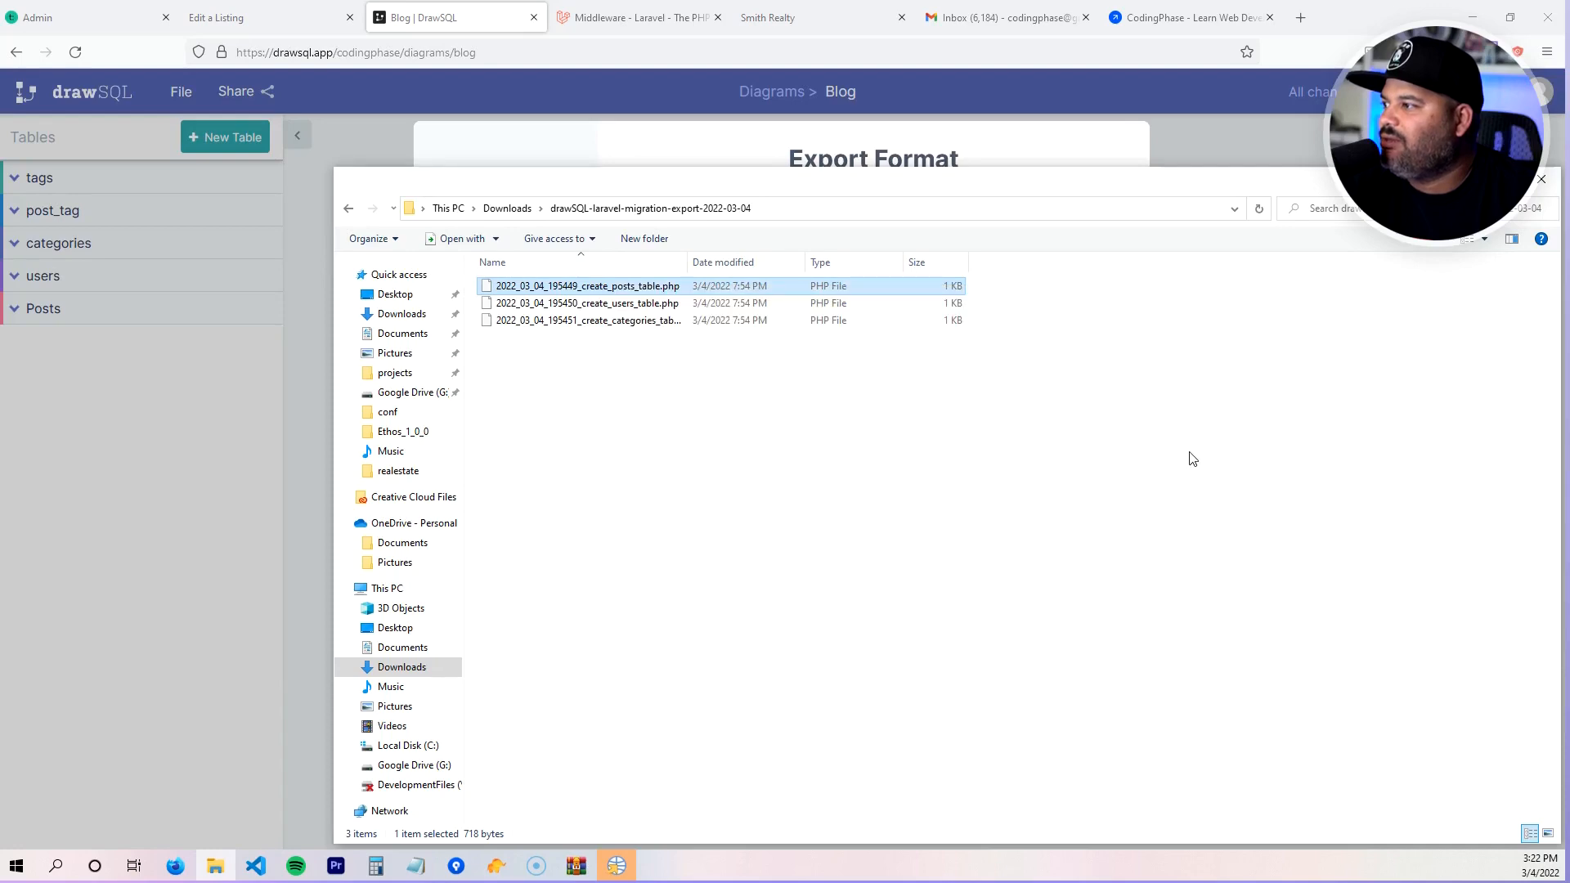
pyautogui.click(1191, 459)
pyautogui.click(259, 866)
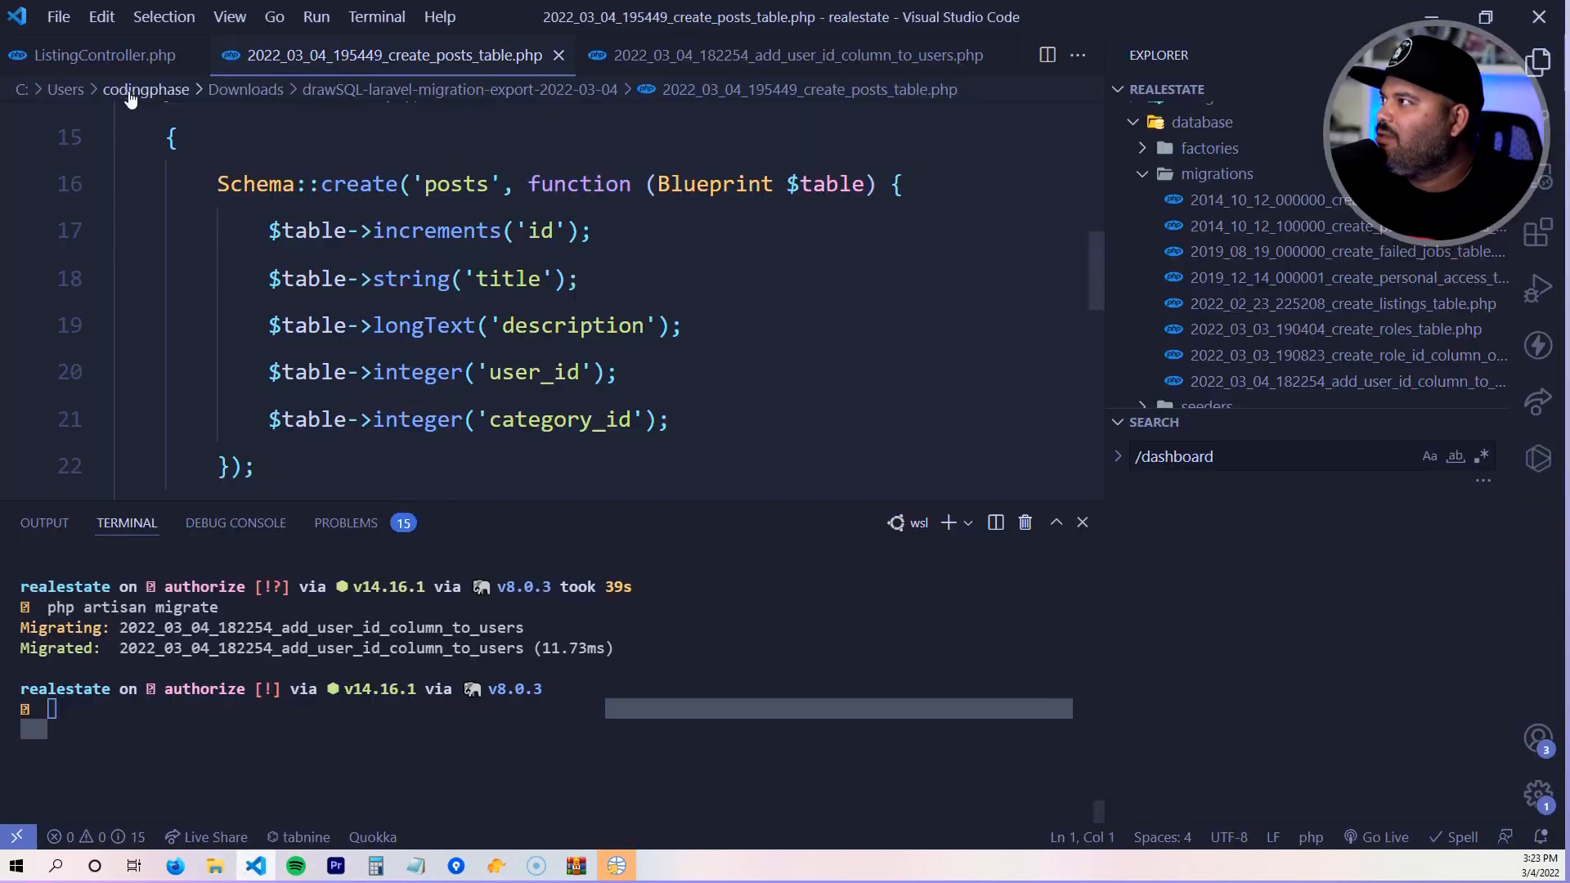
# - Open the drawSQL-laravel-migration-export-2022-03-04 folder from Downloads as the workspace
pyautogui.click(58, 16)
pyautogui.click(120, 191)
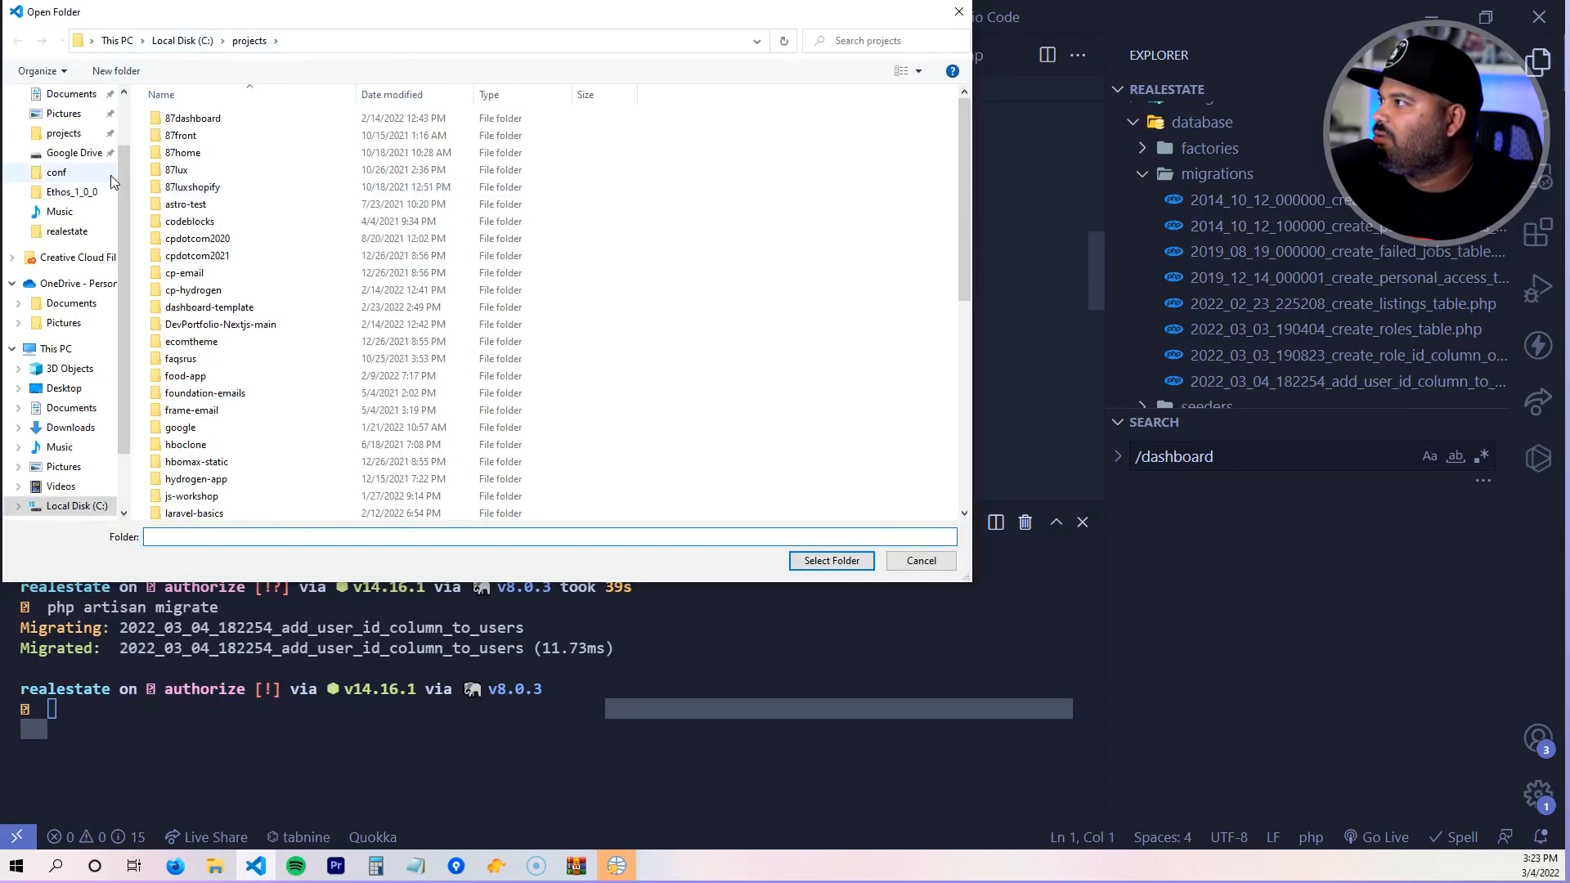
pyautogui.scroll(2, 81, 139)
pyautogui.click(71, 146)
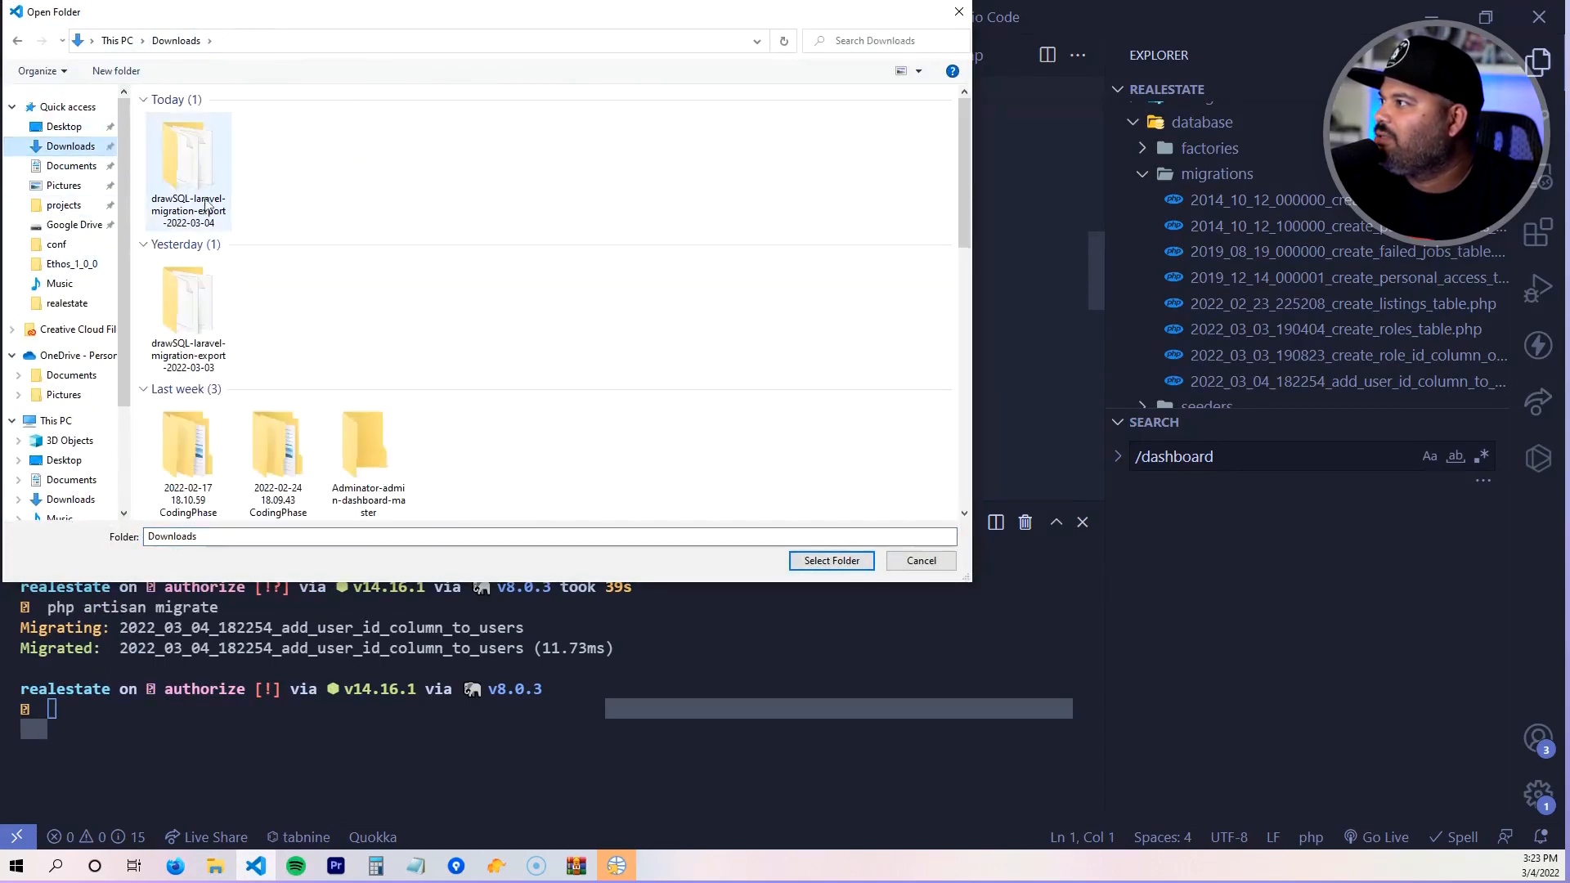
pyautogui.doubleClick(187, 164)
pyautogui.click(831, 561)
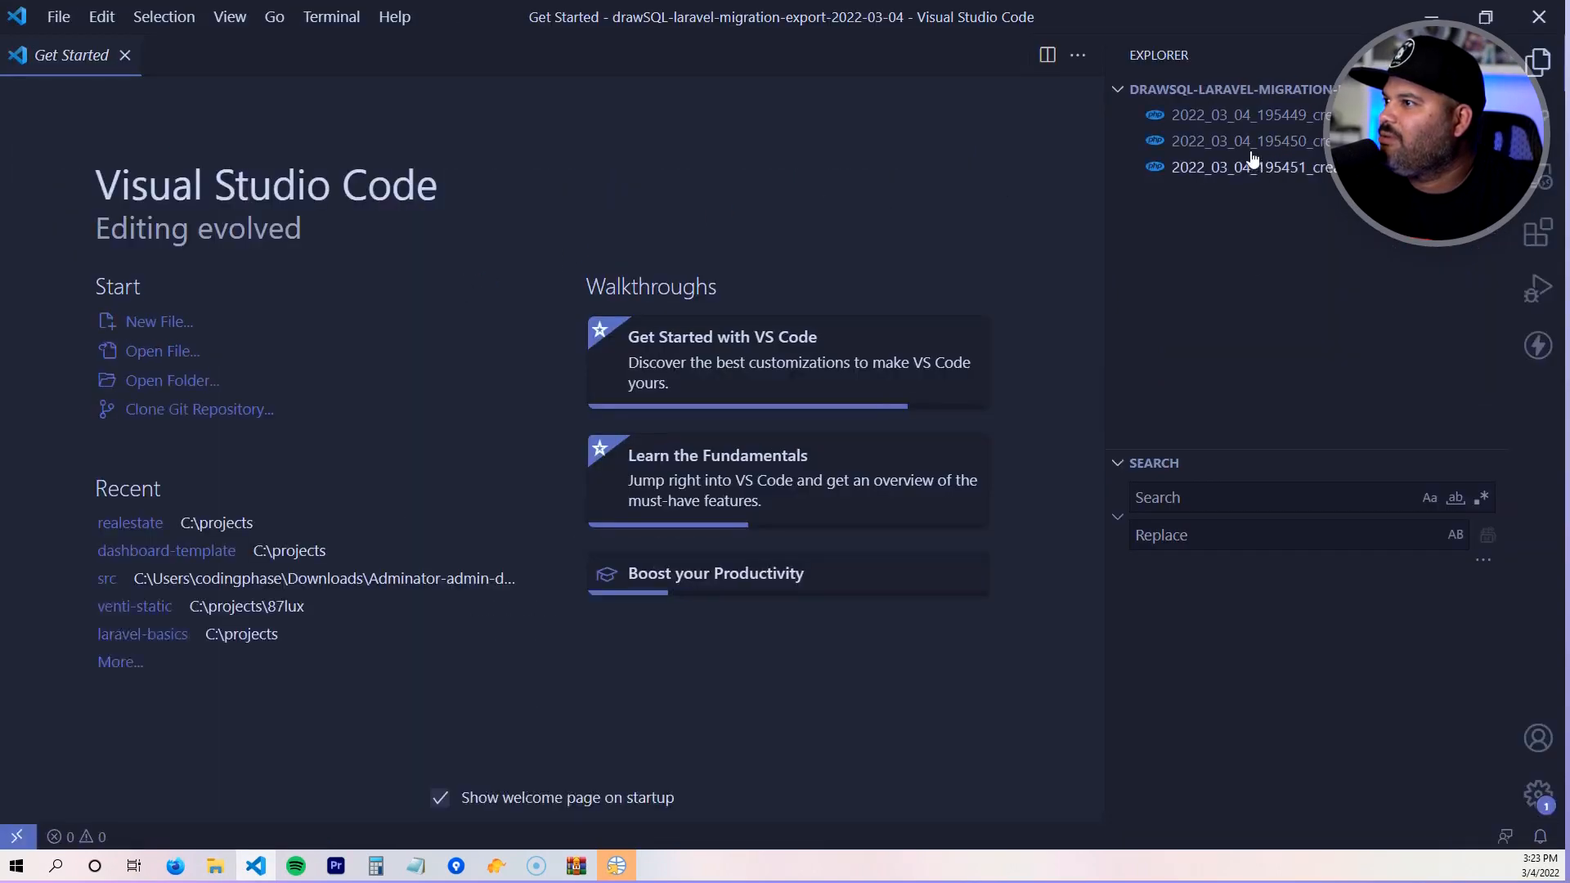
# - Open the exported posts migration file and scroll through its contents
pyautogui.click(1244, 115)
pyautogui.scroll(-1, 369, 404)
pyautogui.scroll(-6, 369, 405)
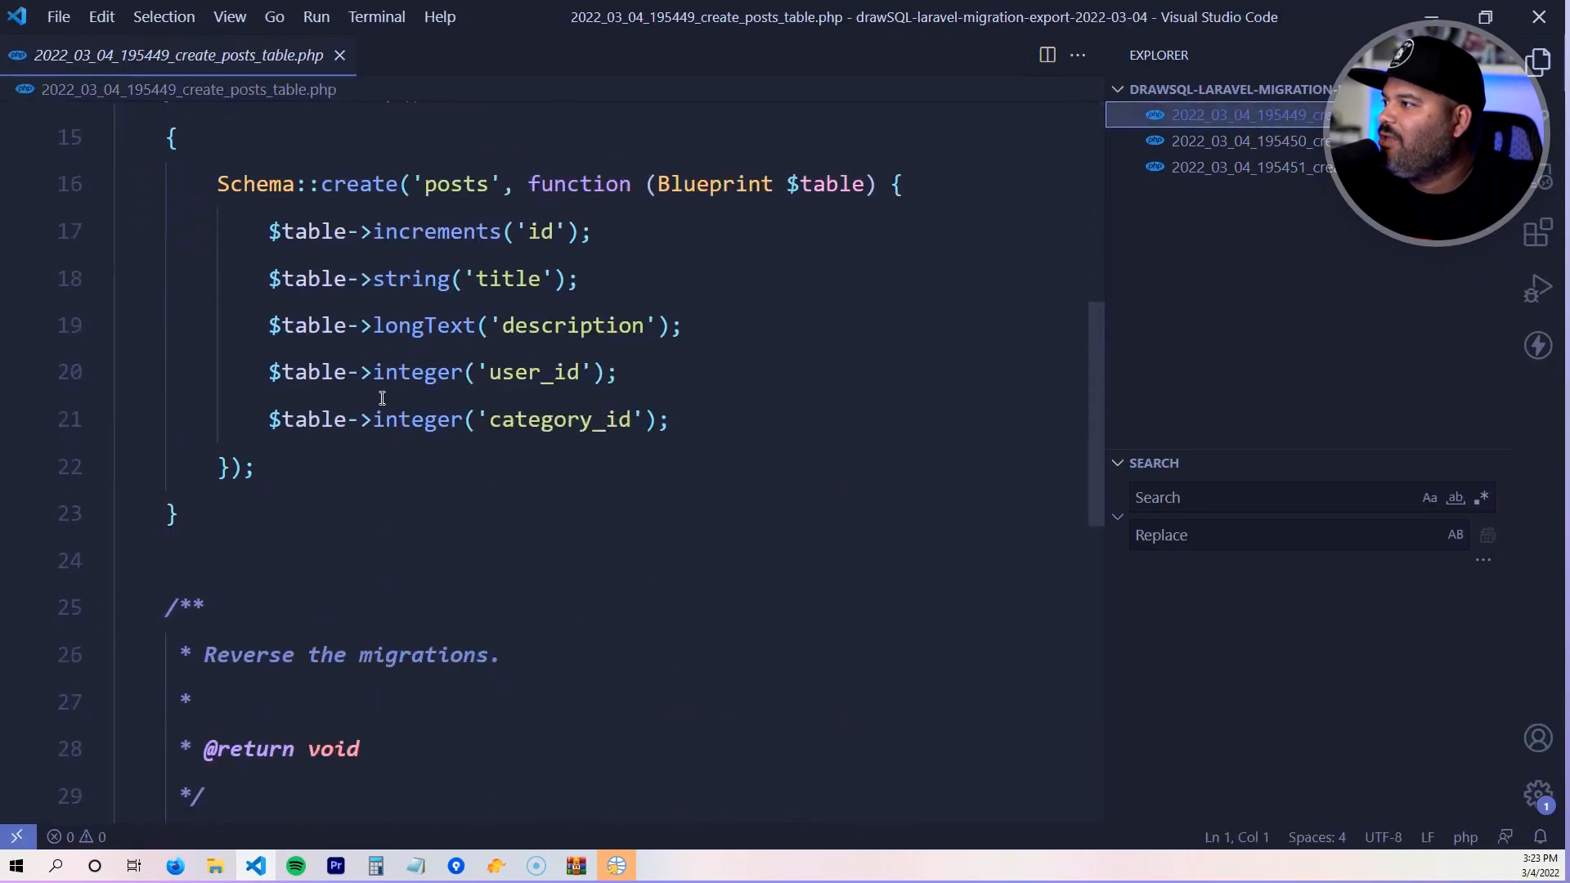
pyautogui.scroll(1, 463, 347)
pyautogui.scroll(6, 469, 517)
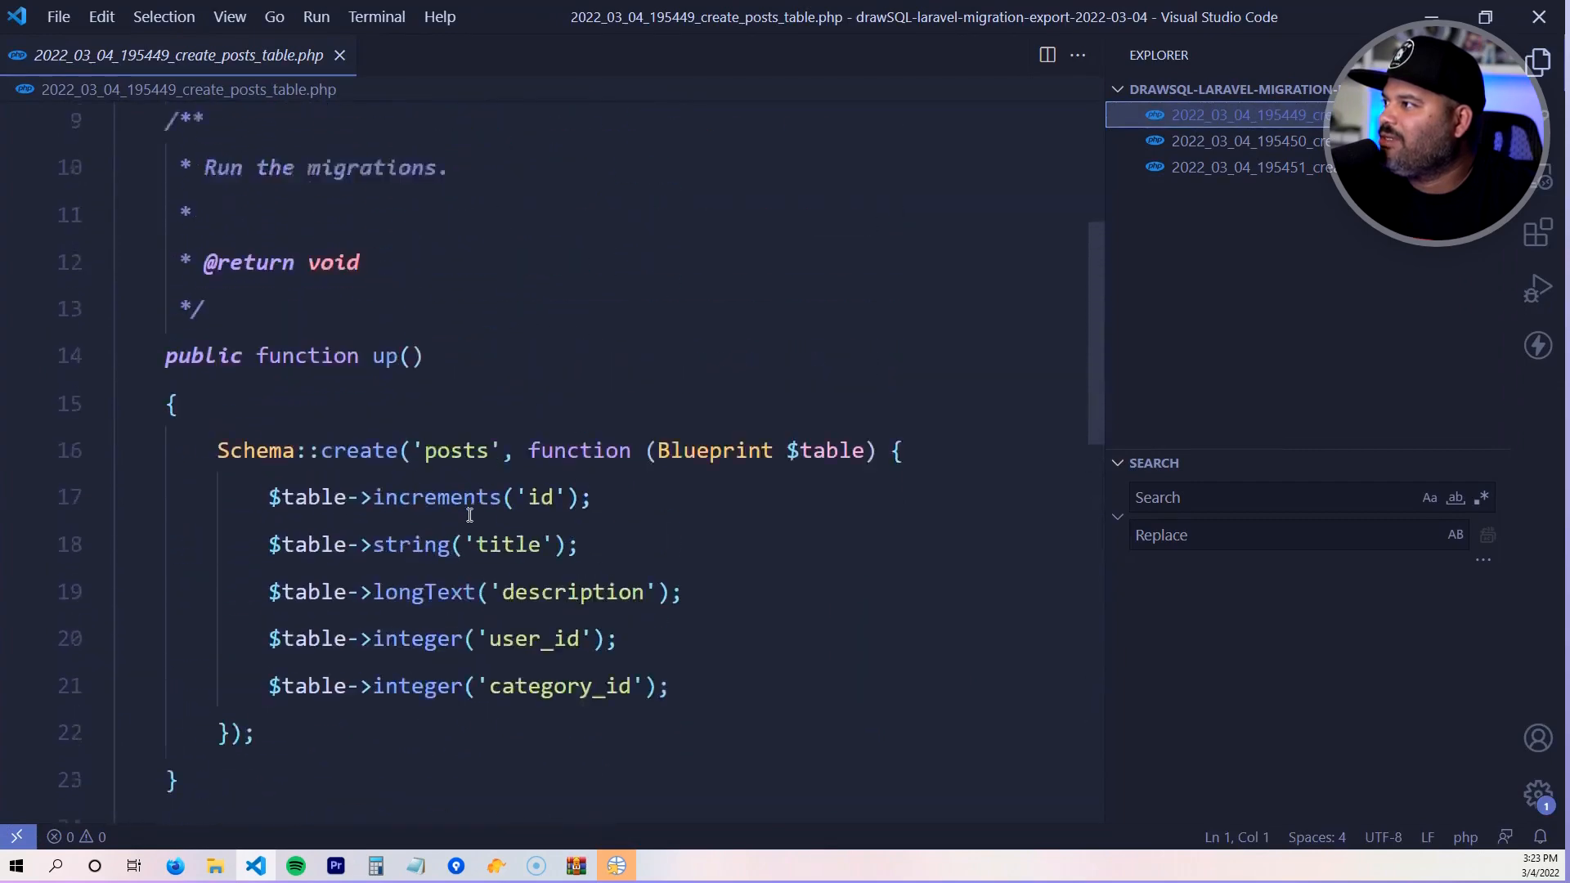
pyautogui.scroll(-5, 562, 344)
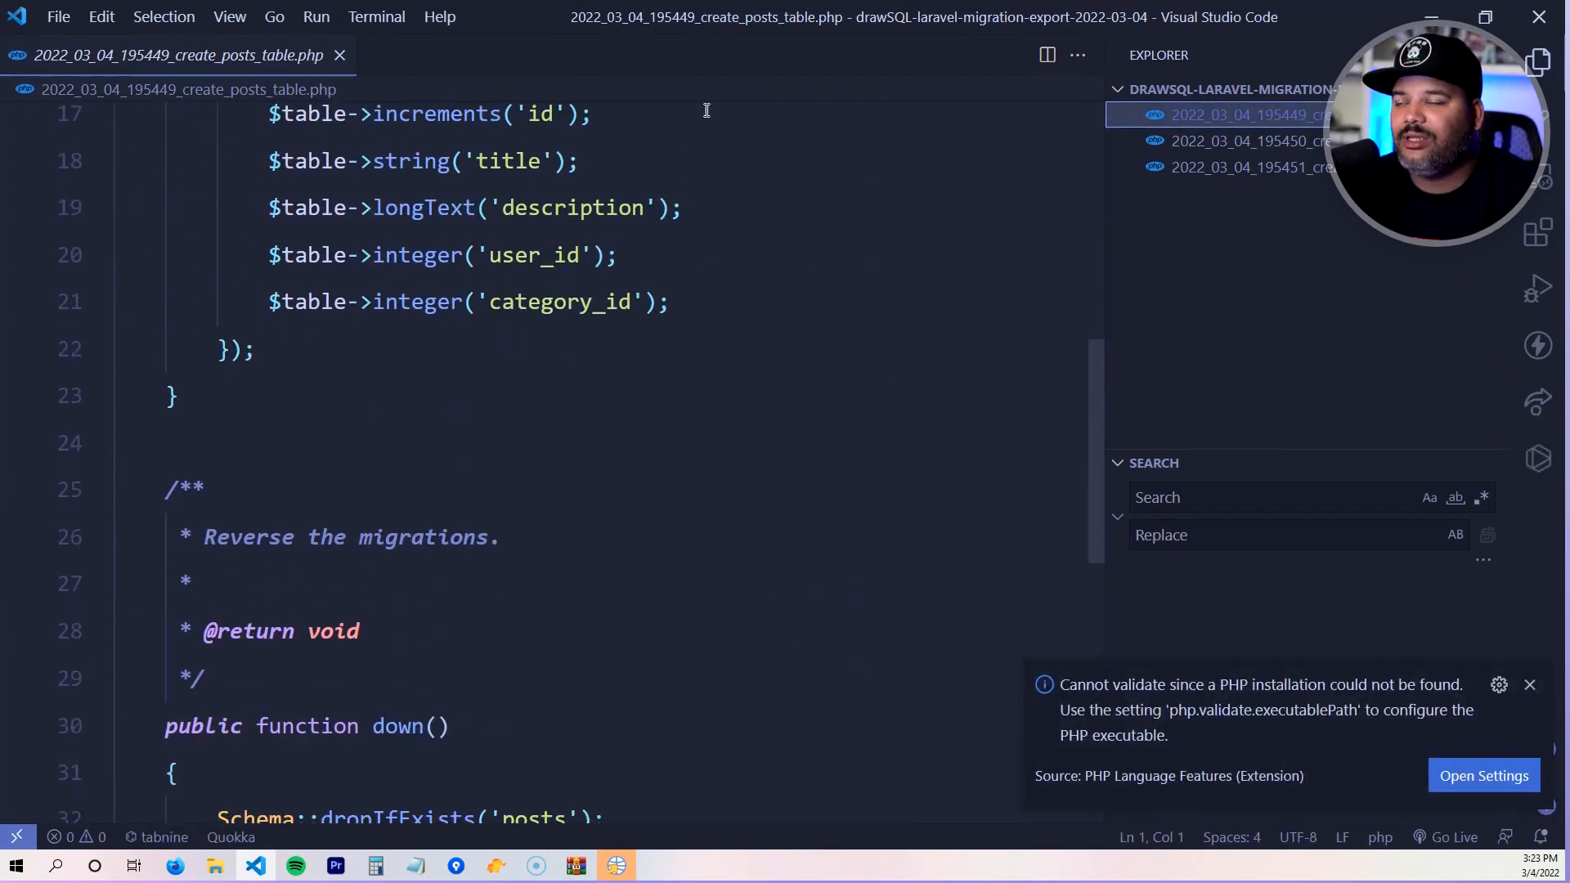
pyautogui.click(1299, 188)
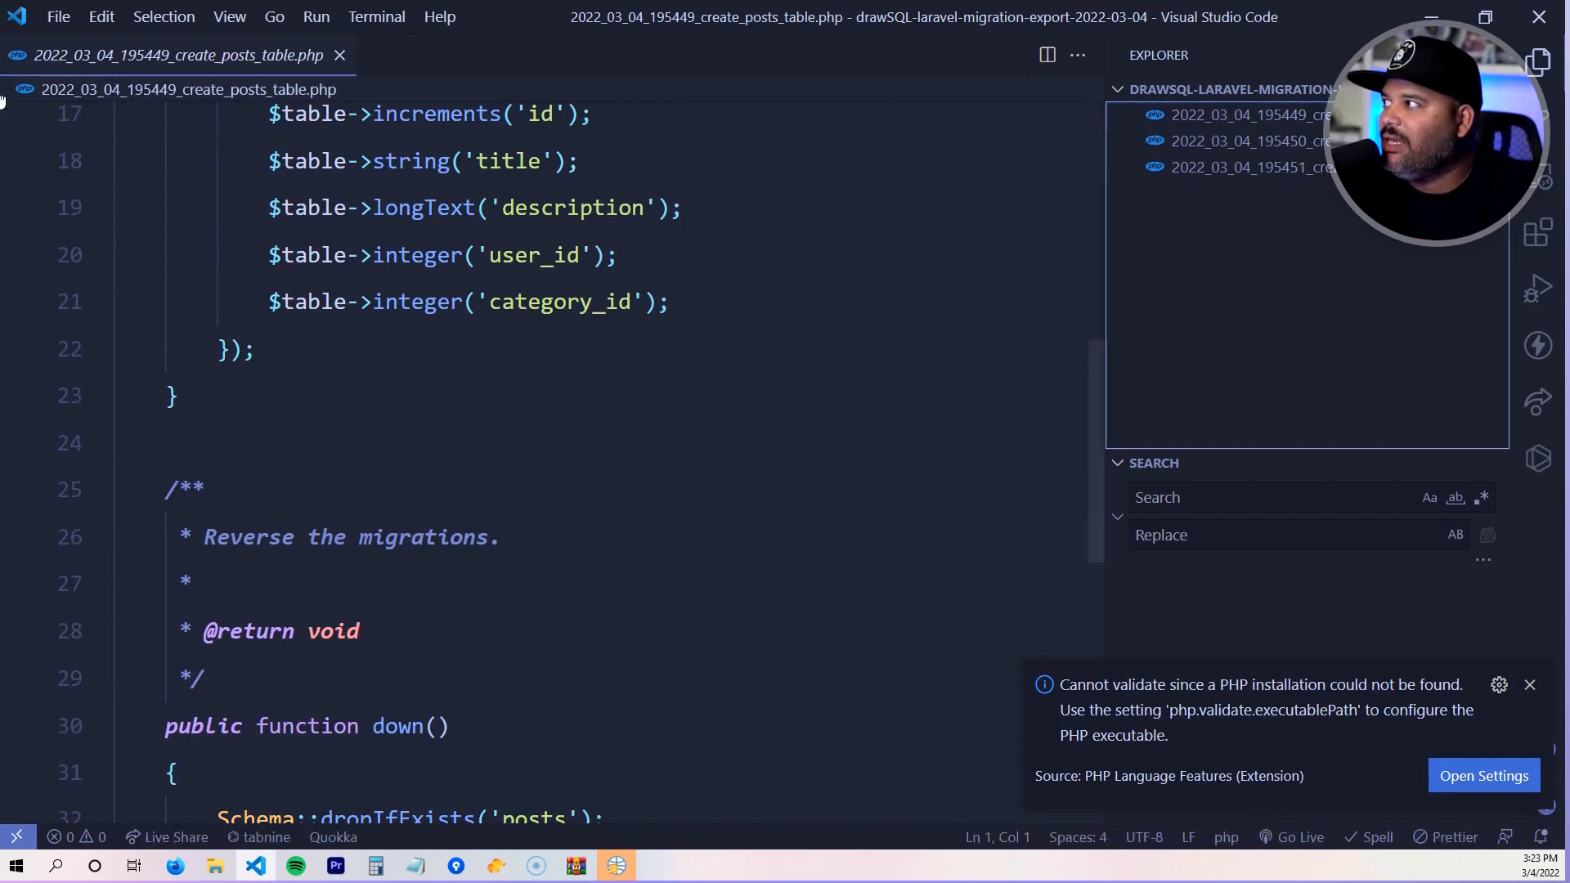
# - Switch the workspace to the realestate folder under C:\projects
pyautogui.click(60, 17)
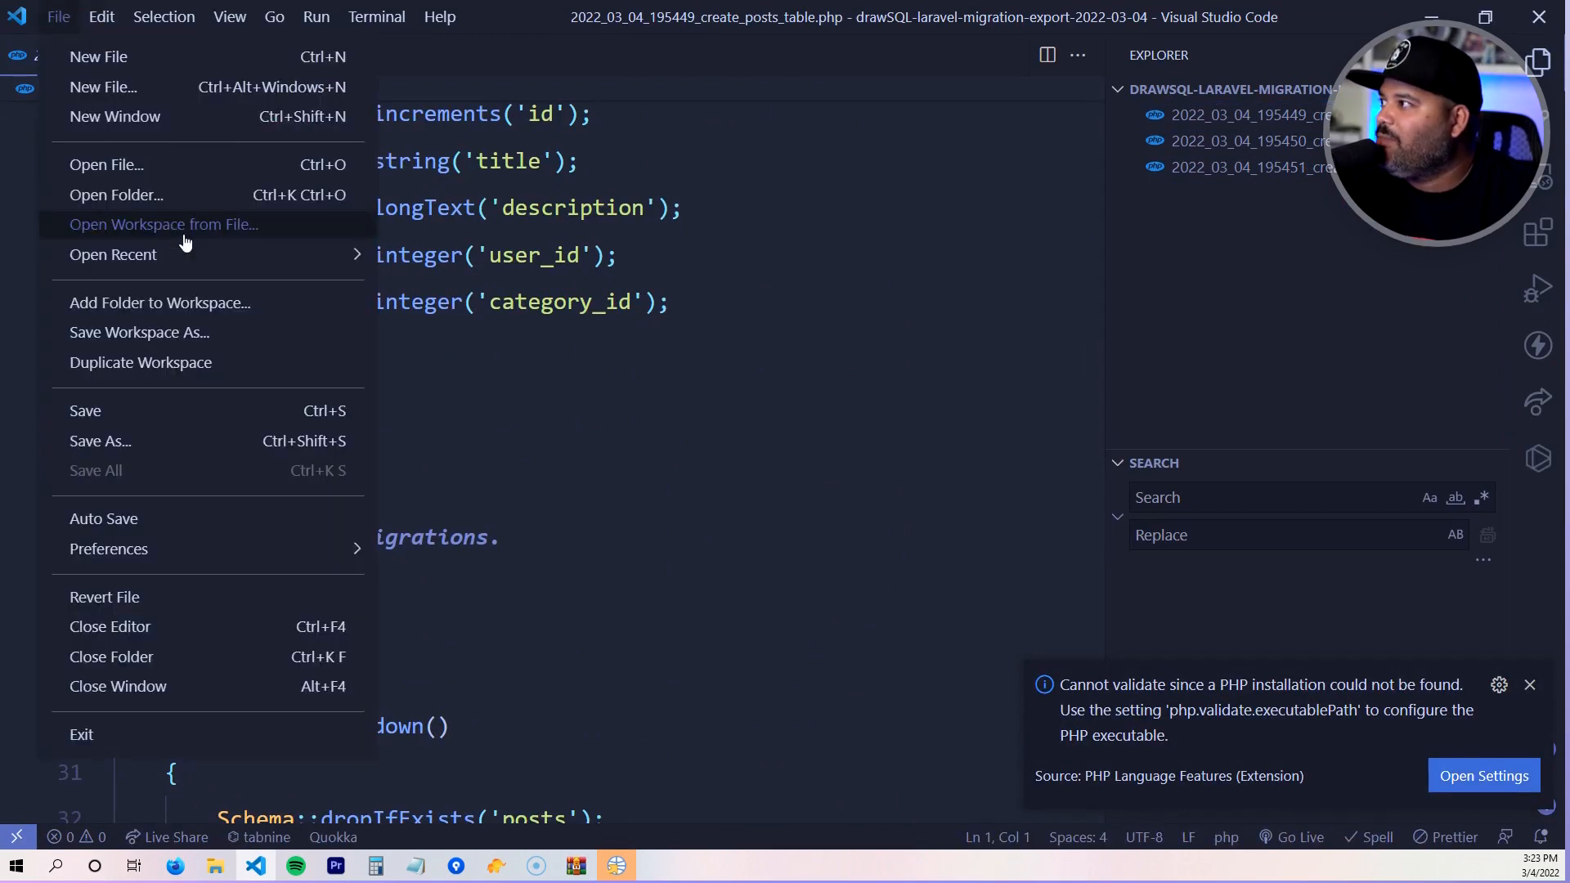
pyautogui.click(155, 195)
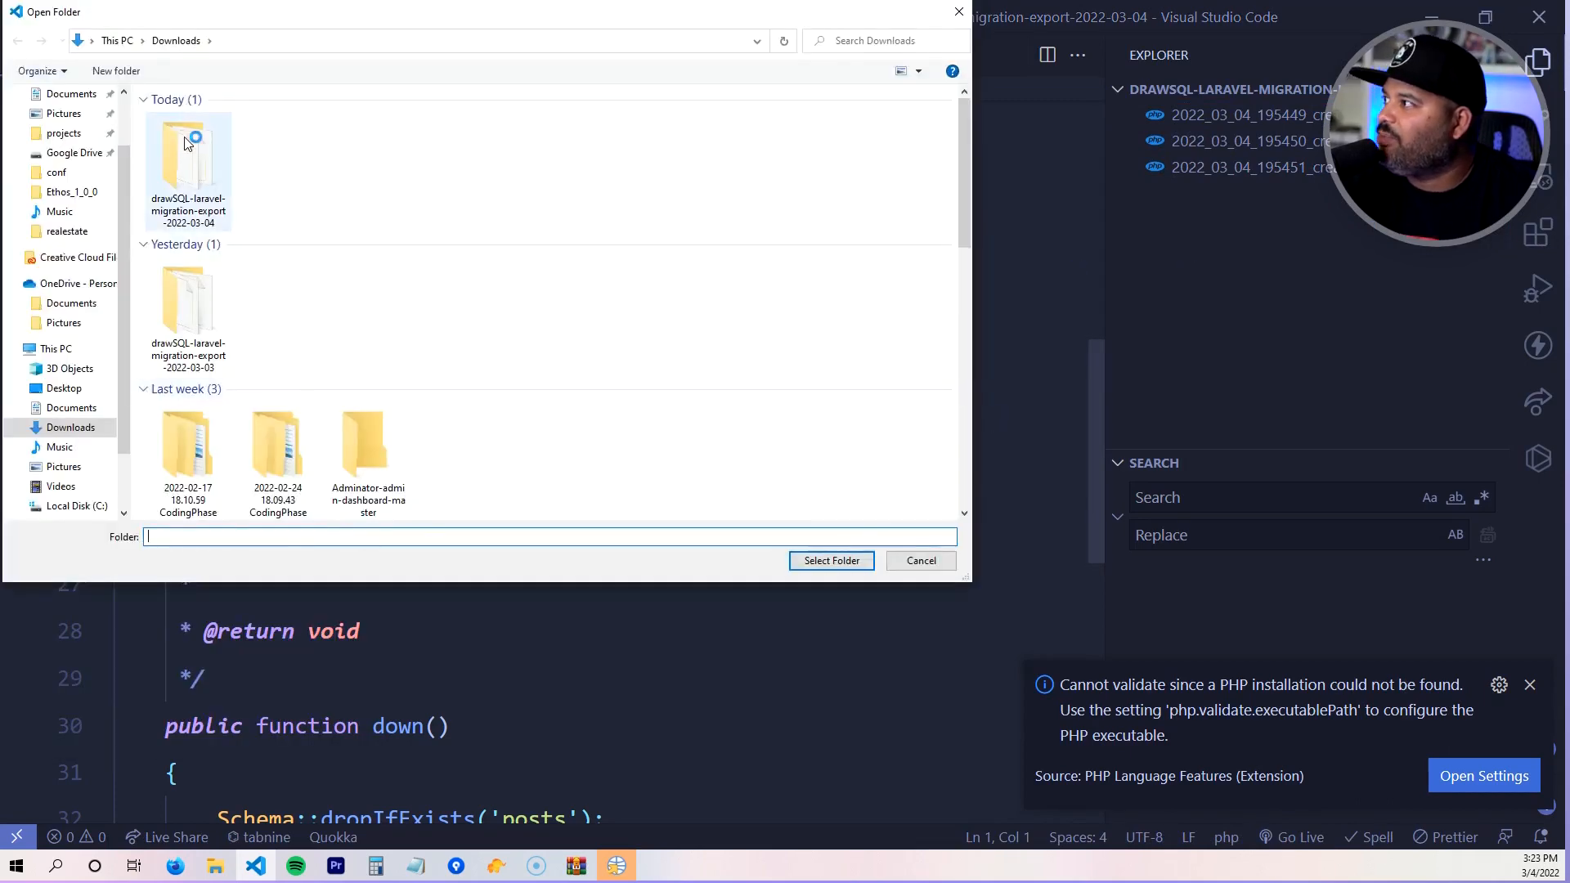
pyautogui.scroll(2, 90, 164)
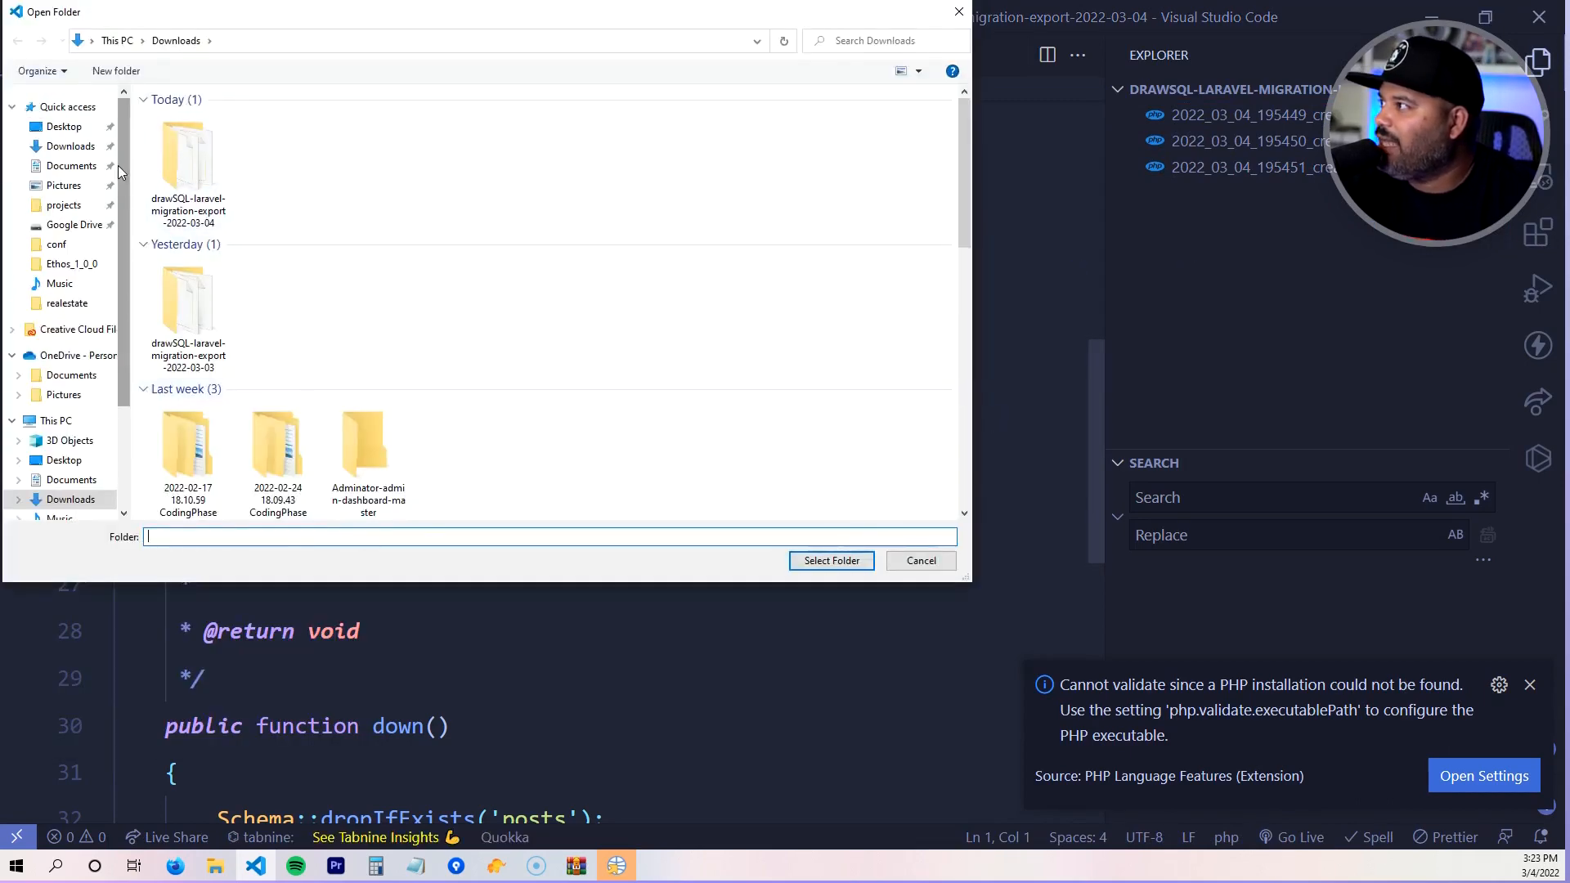
pyautogui.click(66, 205)
pyautogui.scroll(-6, 293, 202)
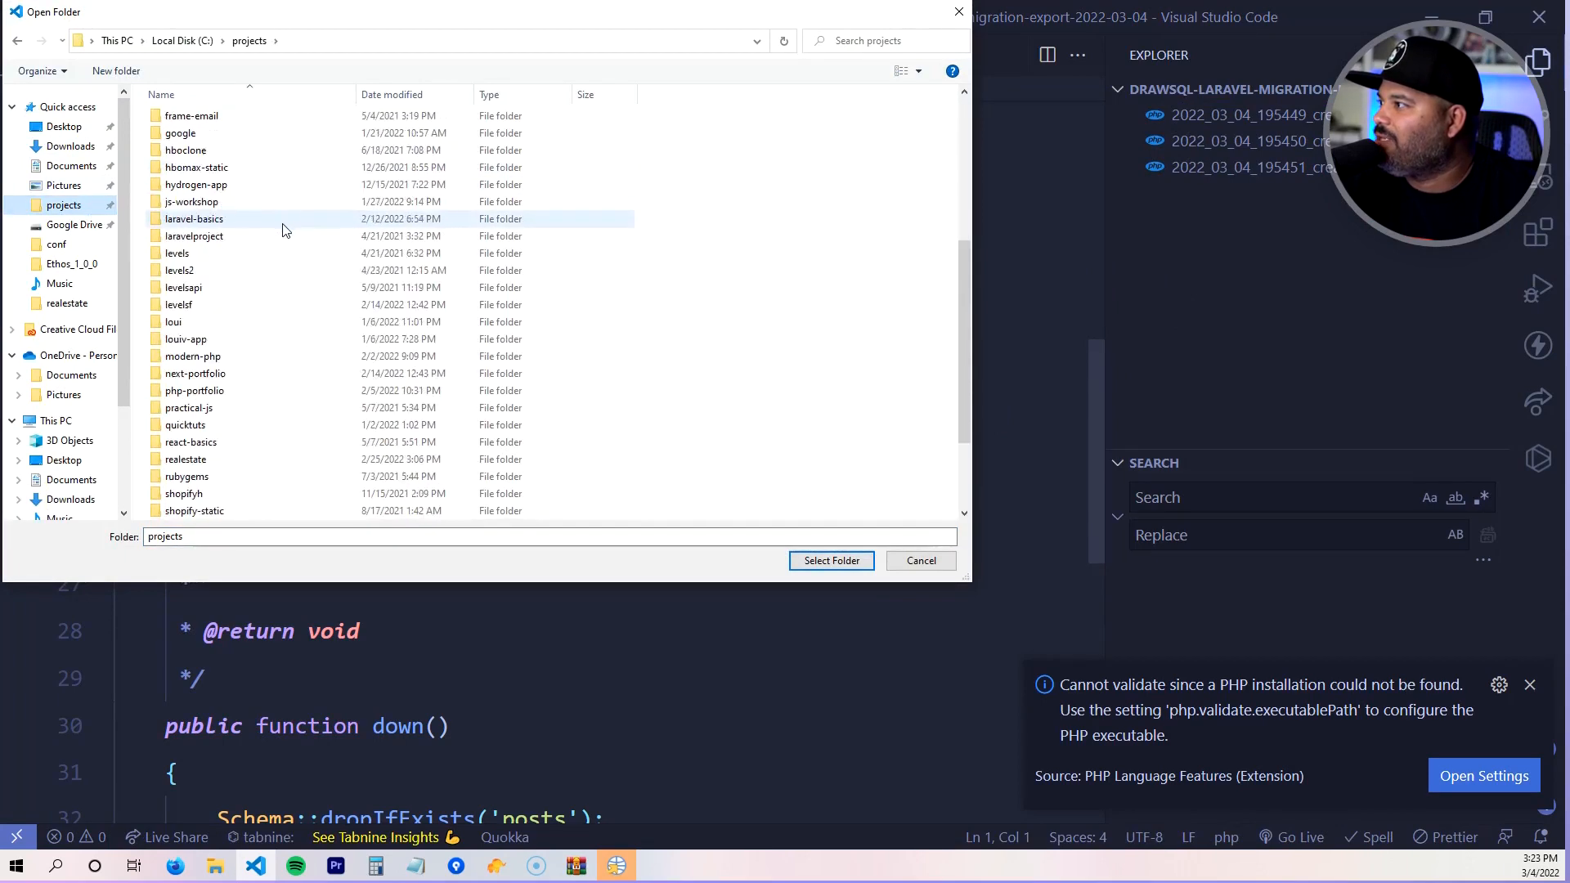
pyautogui.doubleClick(228, 467)
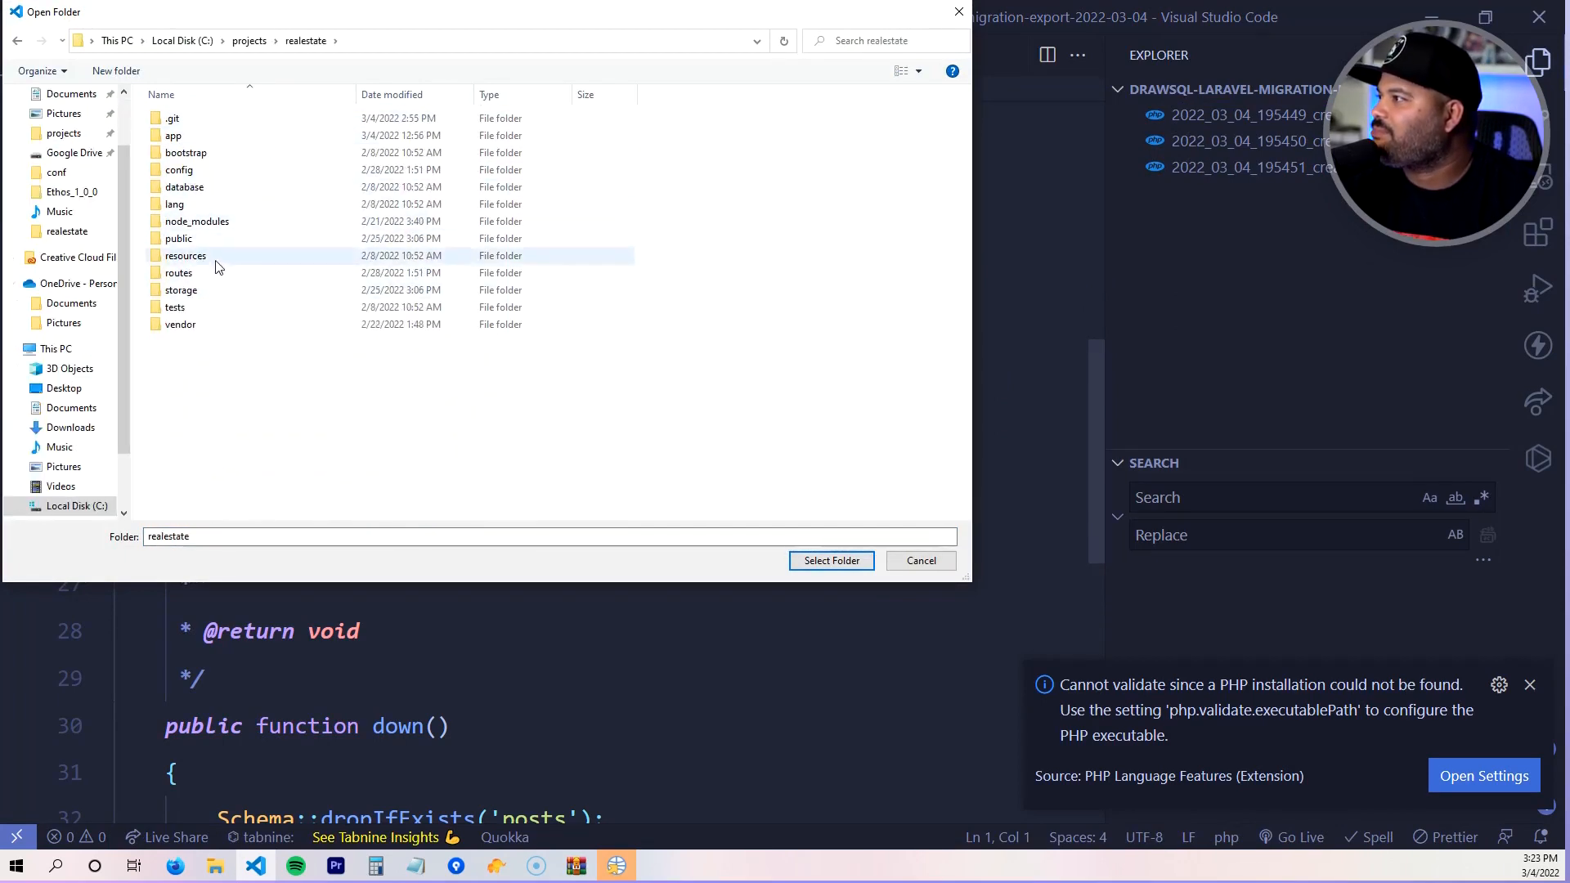
pyautogui.click(826, 561)
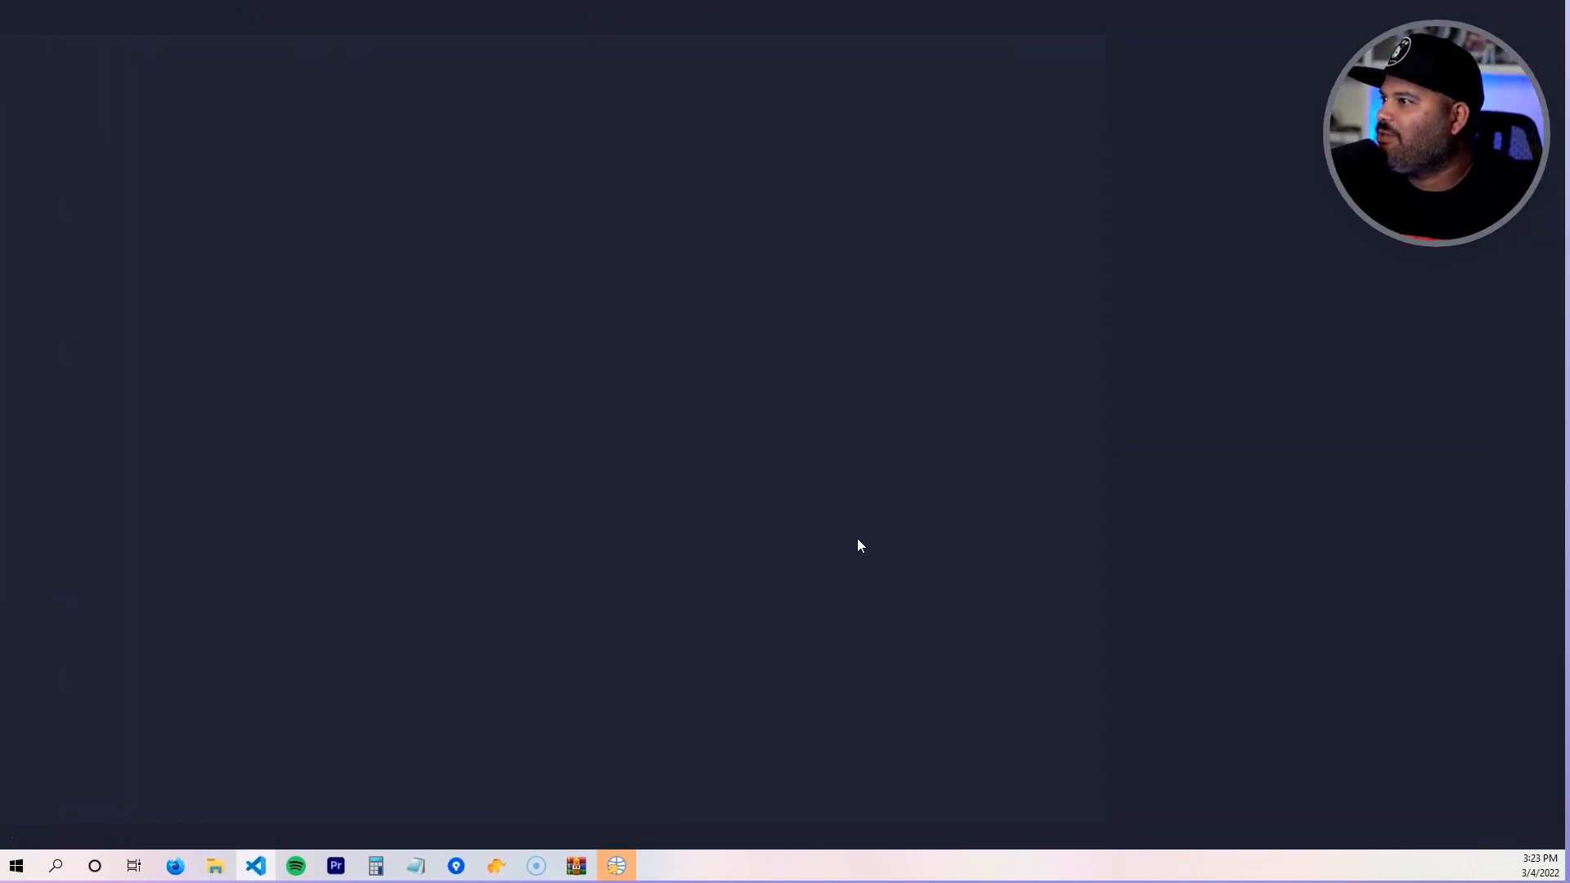
# - Expand the realestate project's migrations folder to list its files, then click into the posts migration
pyautogui.click(1184, 177)
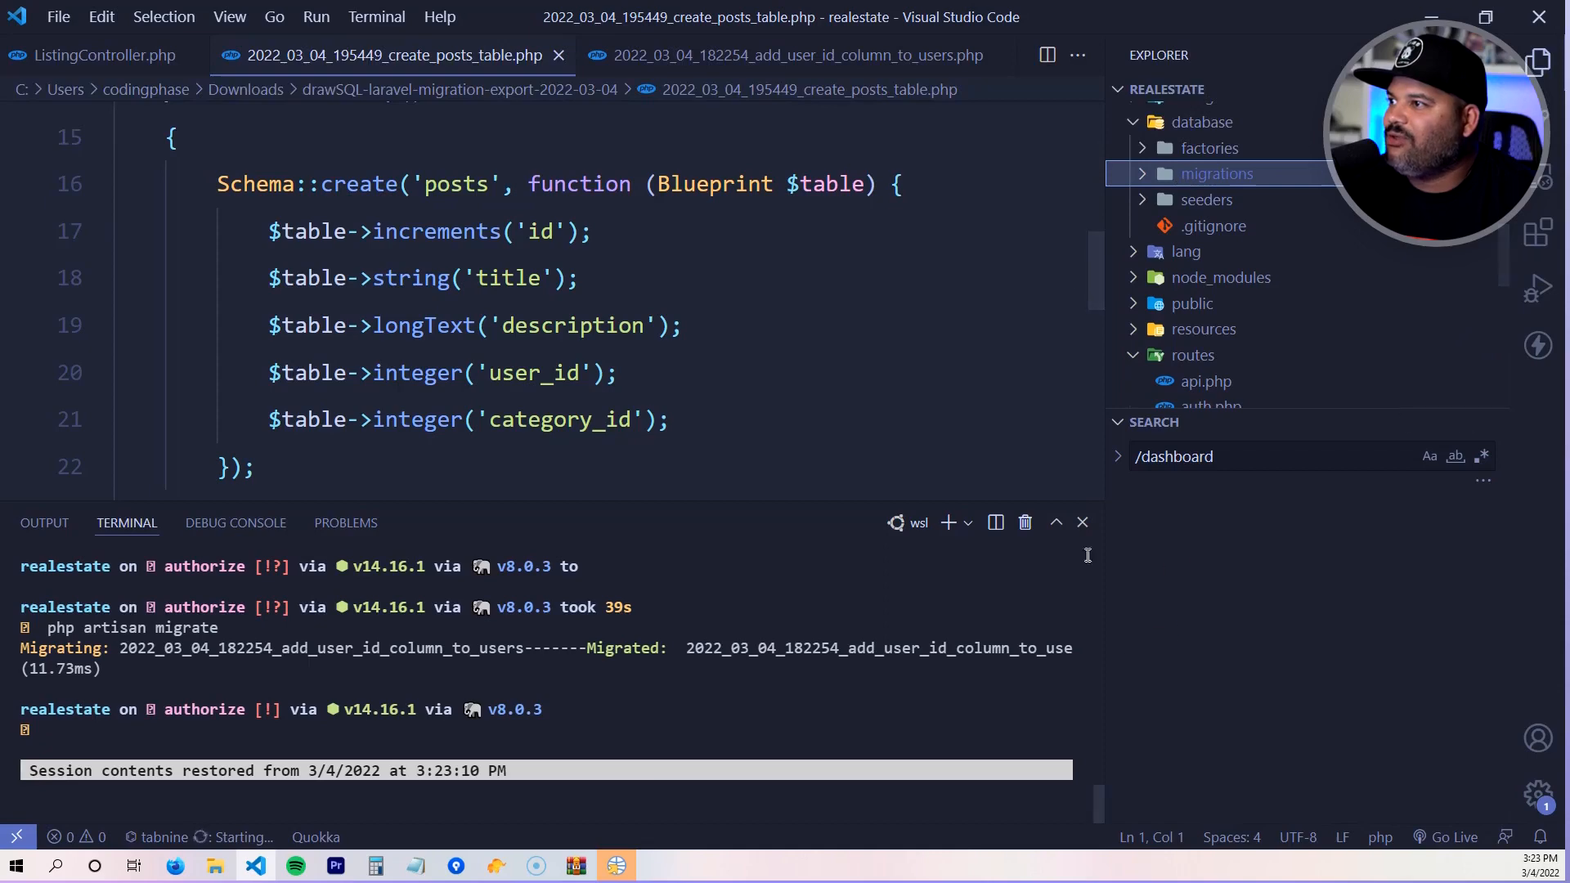
pyautogui.click(1209, 175)
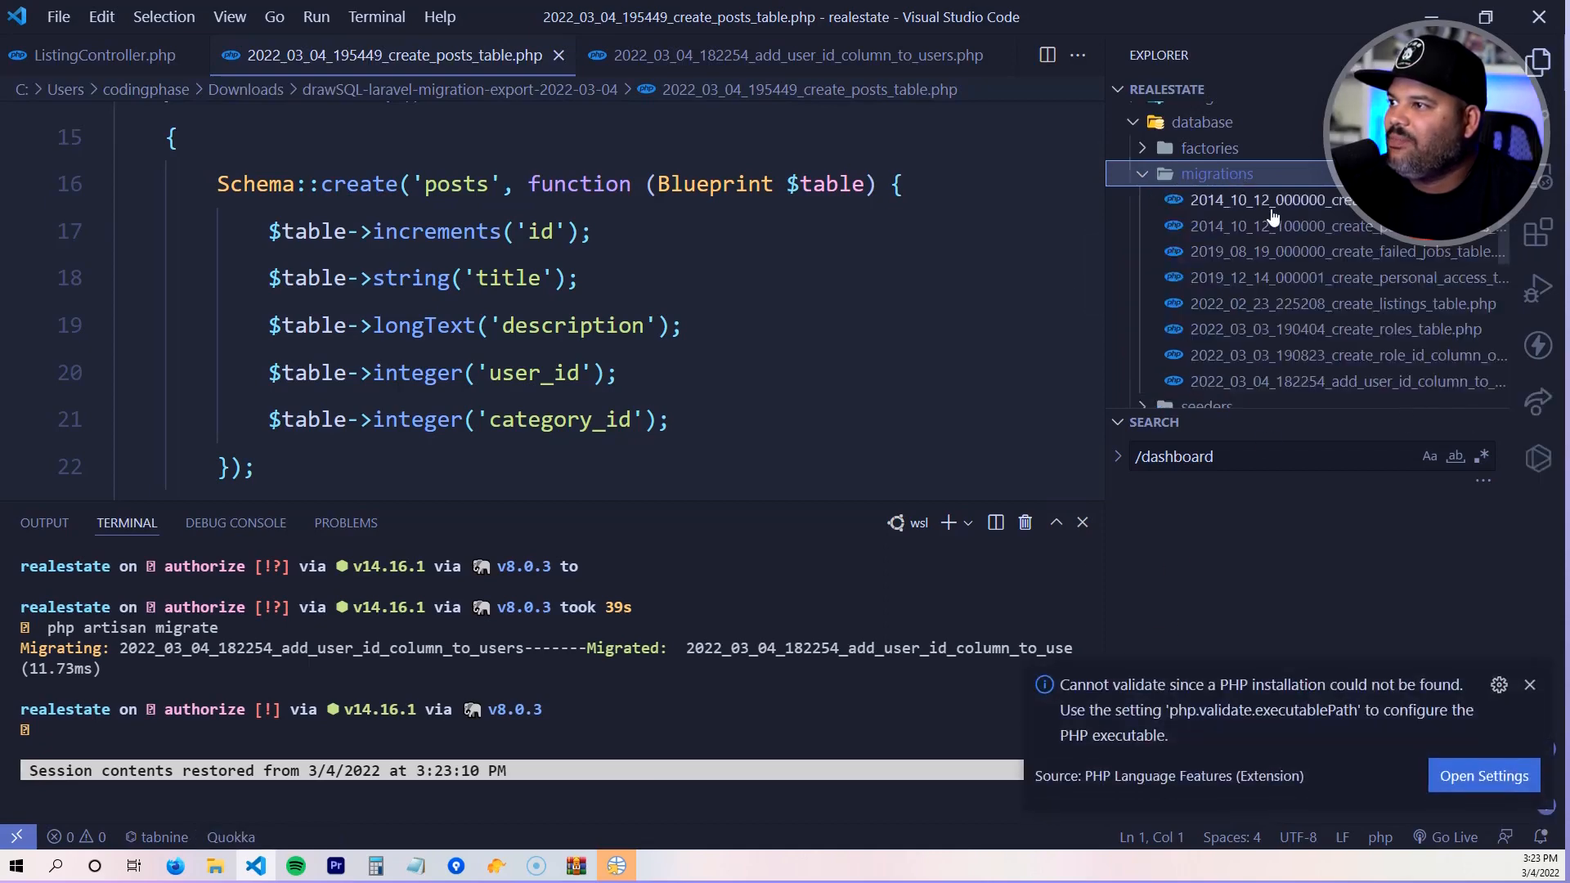
pyautogui.scroll(-2, 1297, 368)
pyautogui.scroll(2, 1300, 177)
pyautogui.scroll(-1, 1294, 245)
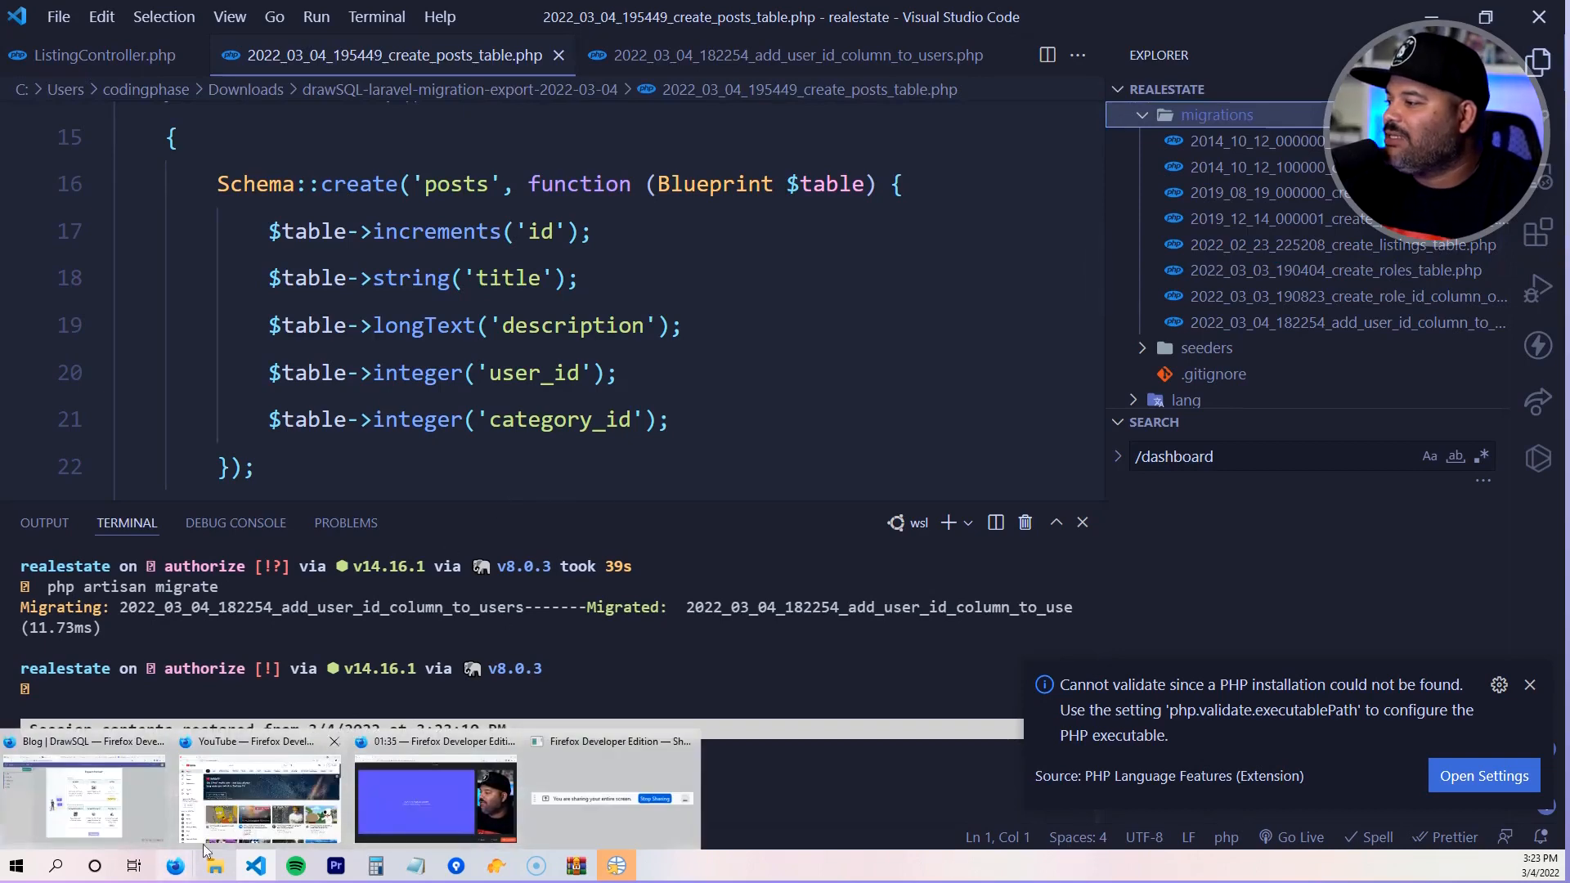
pyautogui.click(552, 296)
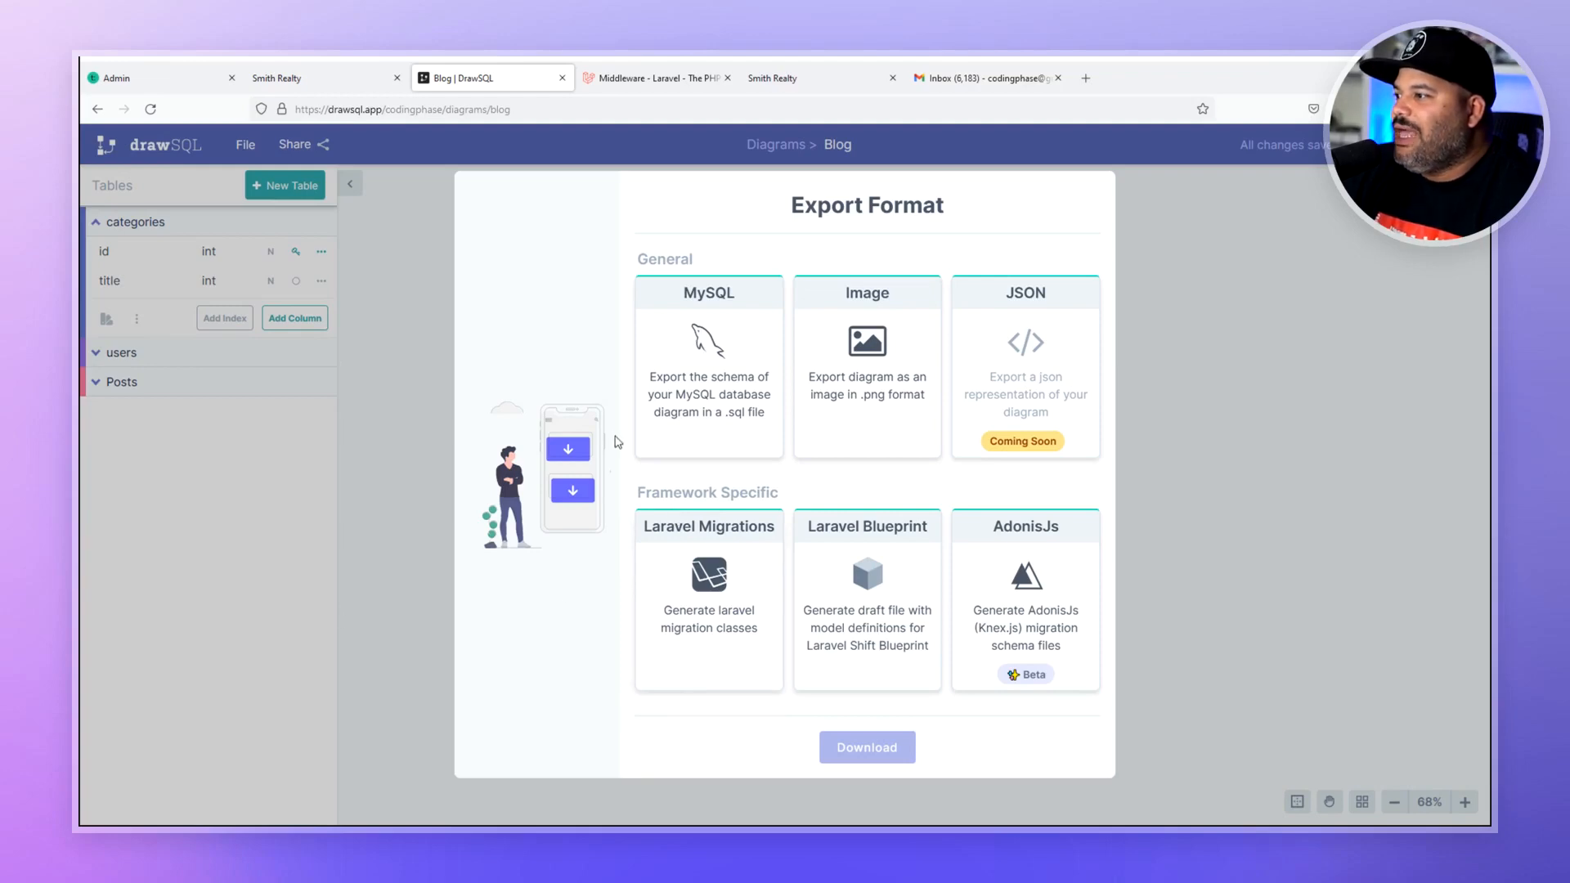
# - Close the Export Format modal and add a new table_4 to the Blog diagram
pyautogui.click(1342, 616)
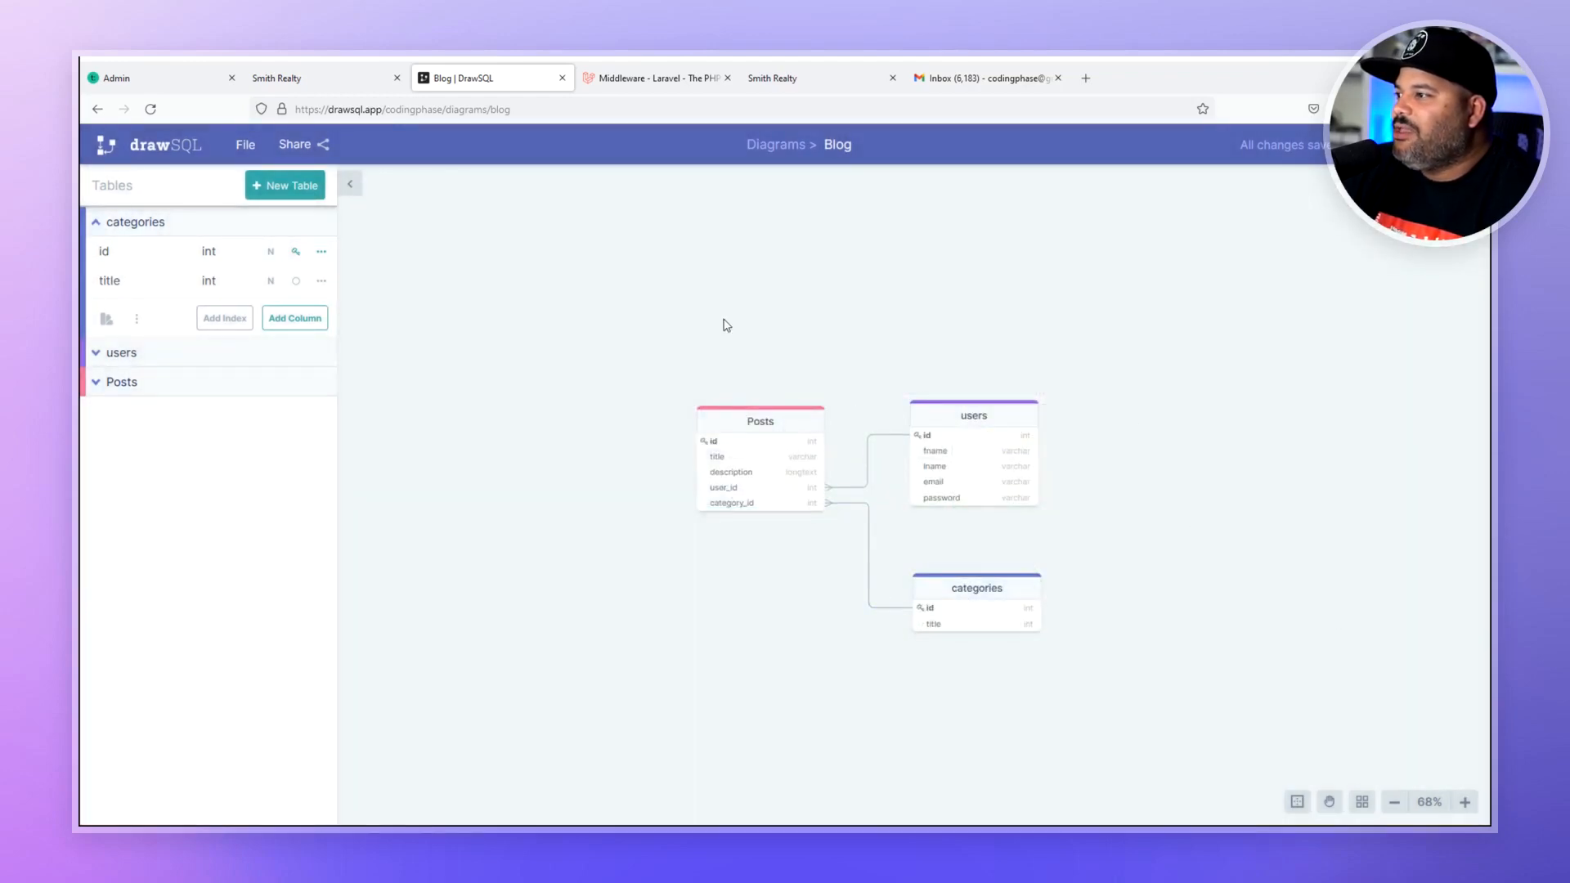
pyautogui.scroll(-1, 1070, 494)
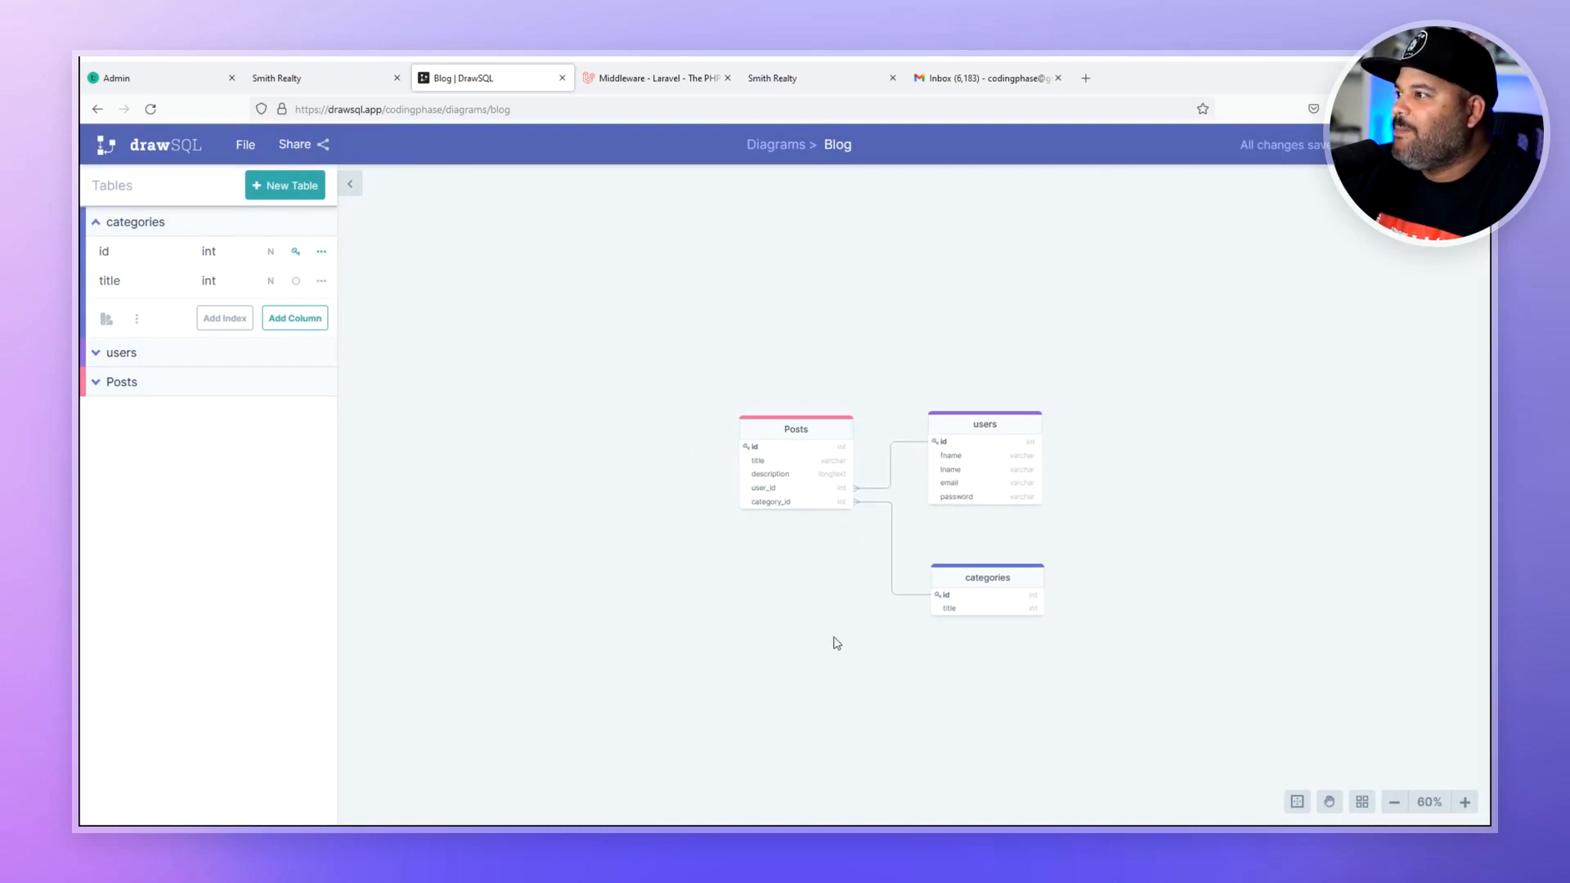
pyautogui.scroll(3, 1079, 671)
pyautogui.scroll(1, 834, 475)
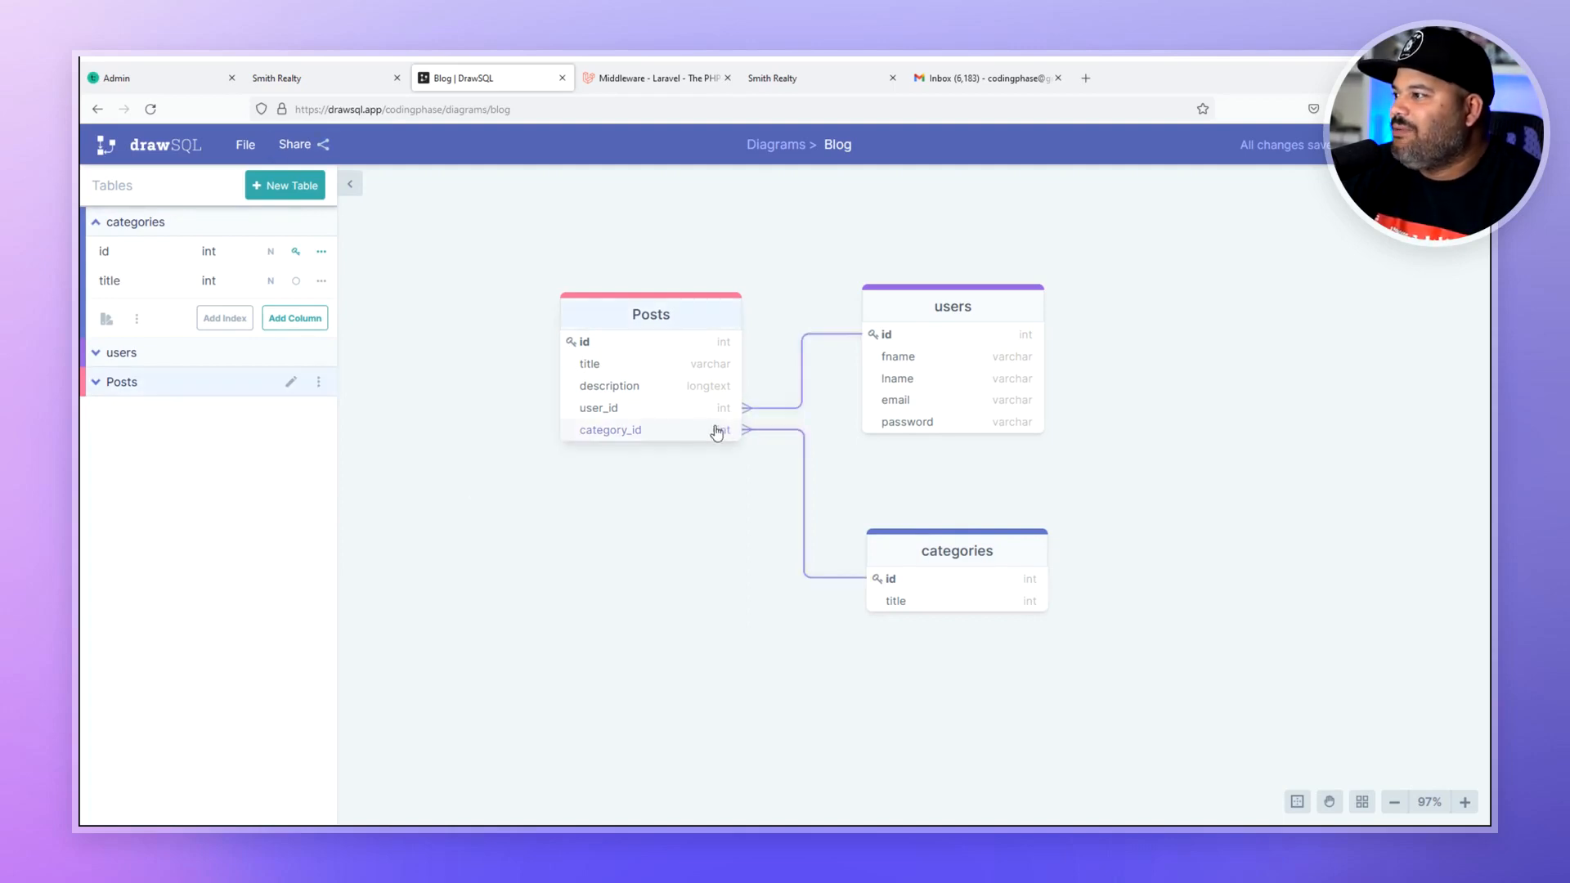
pyautogui.click(286, 186)
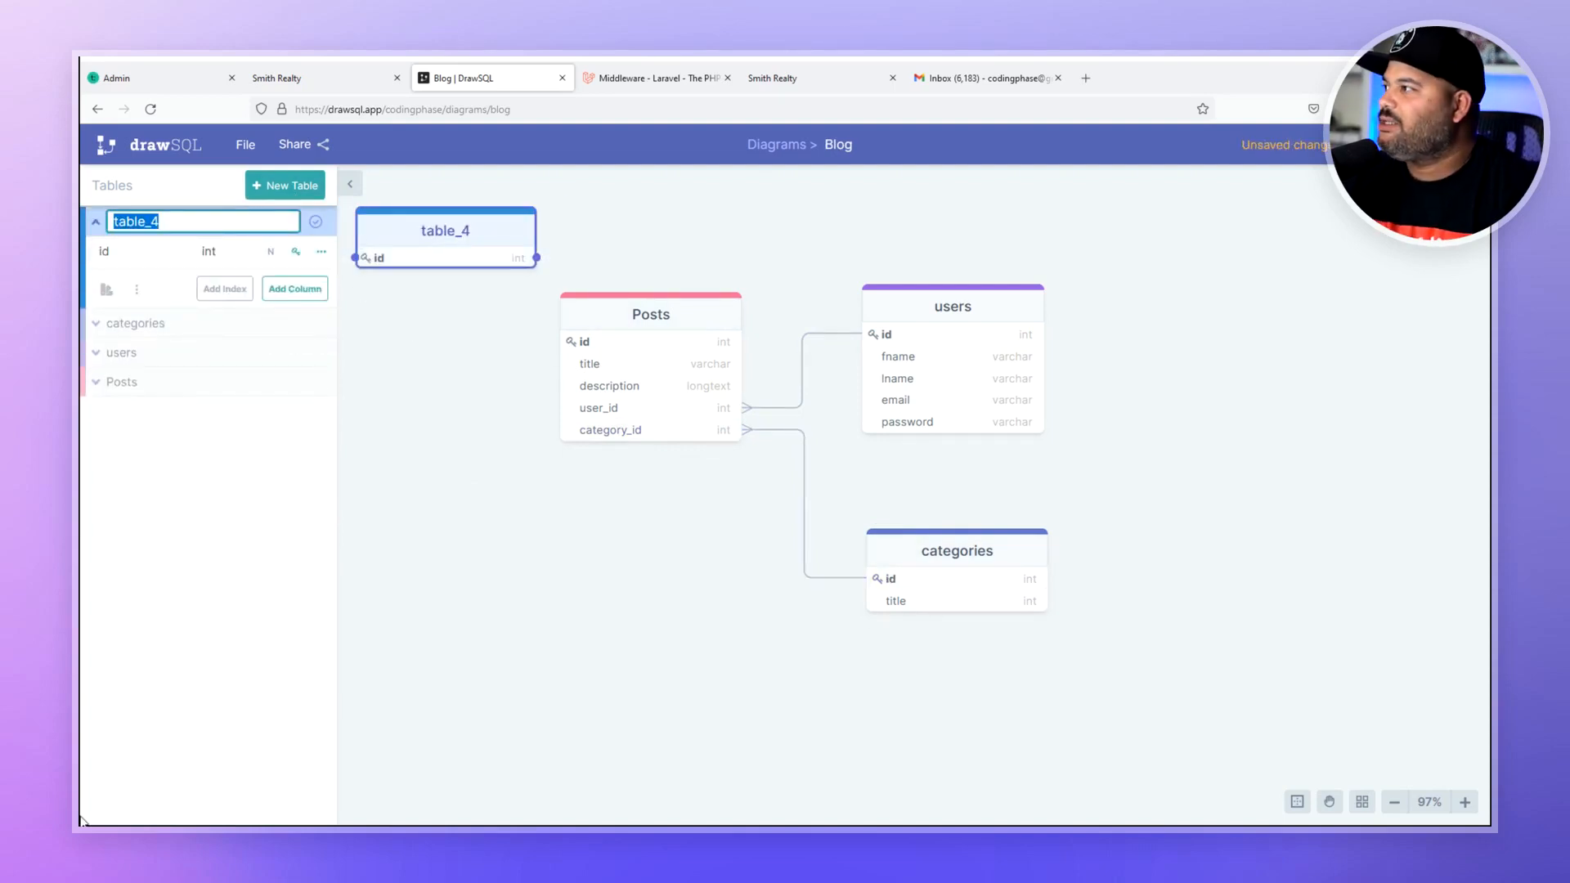
# - Rename table_4 to category_posts
pyautogui.write('catego')
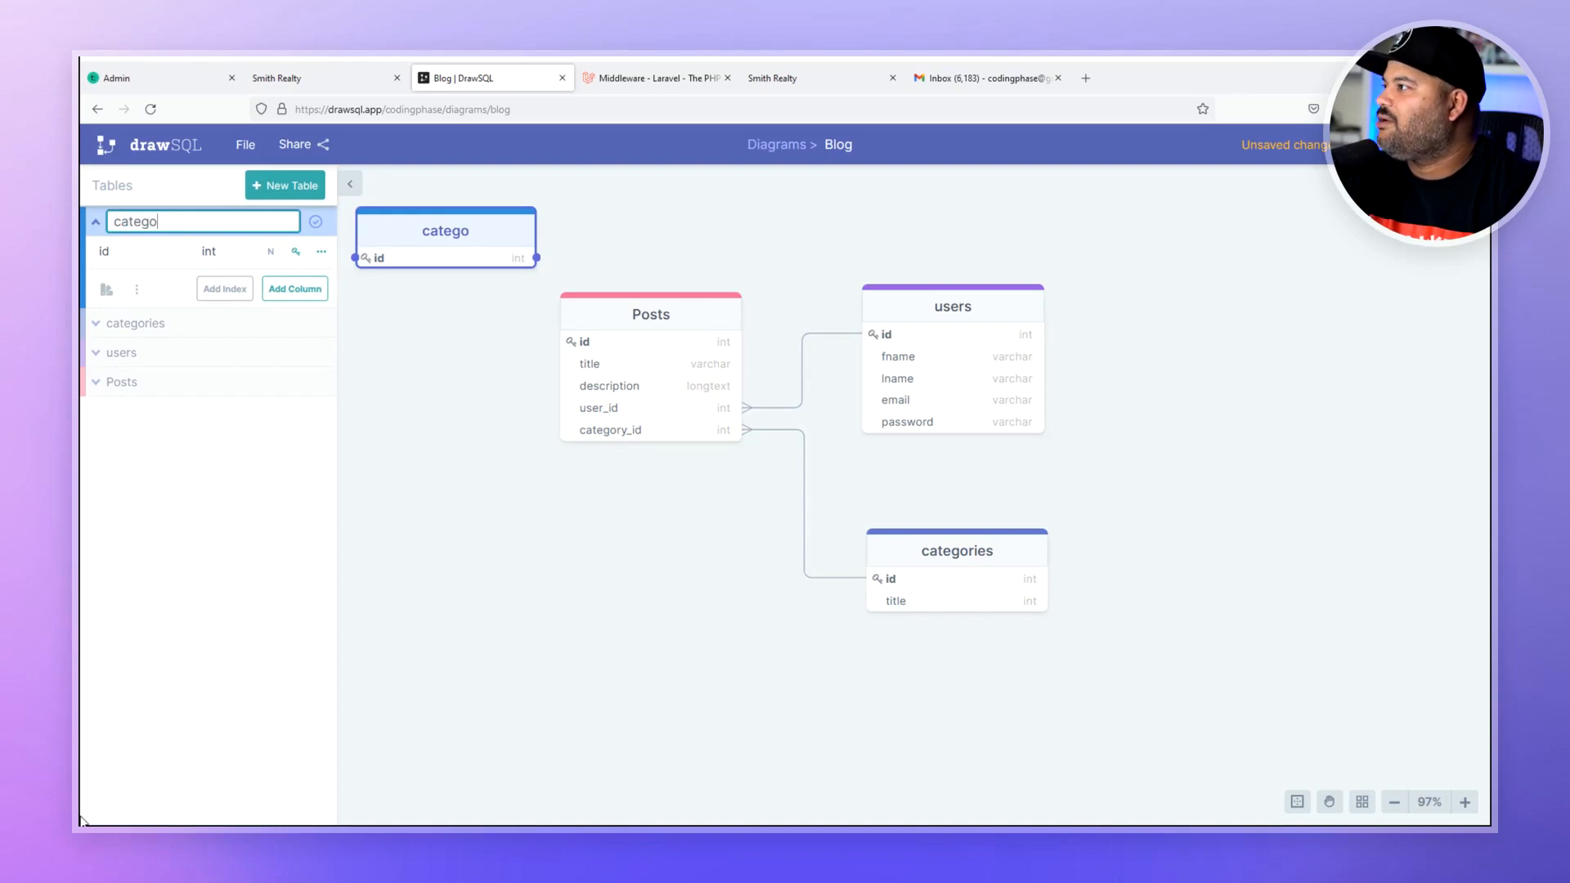
pyautogui.write('ry_')
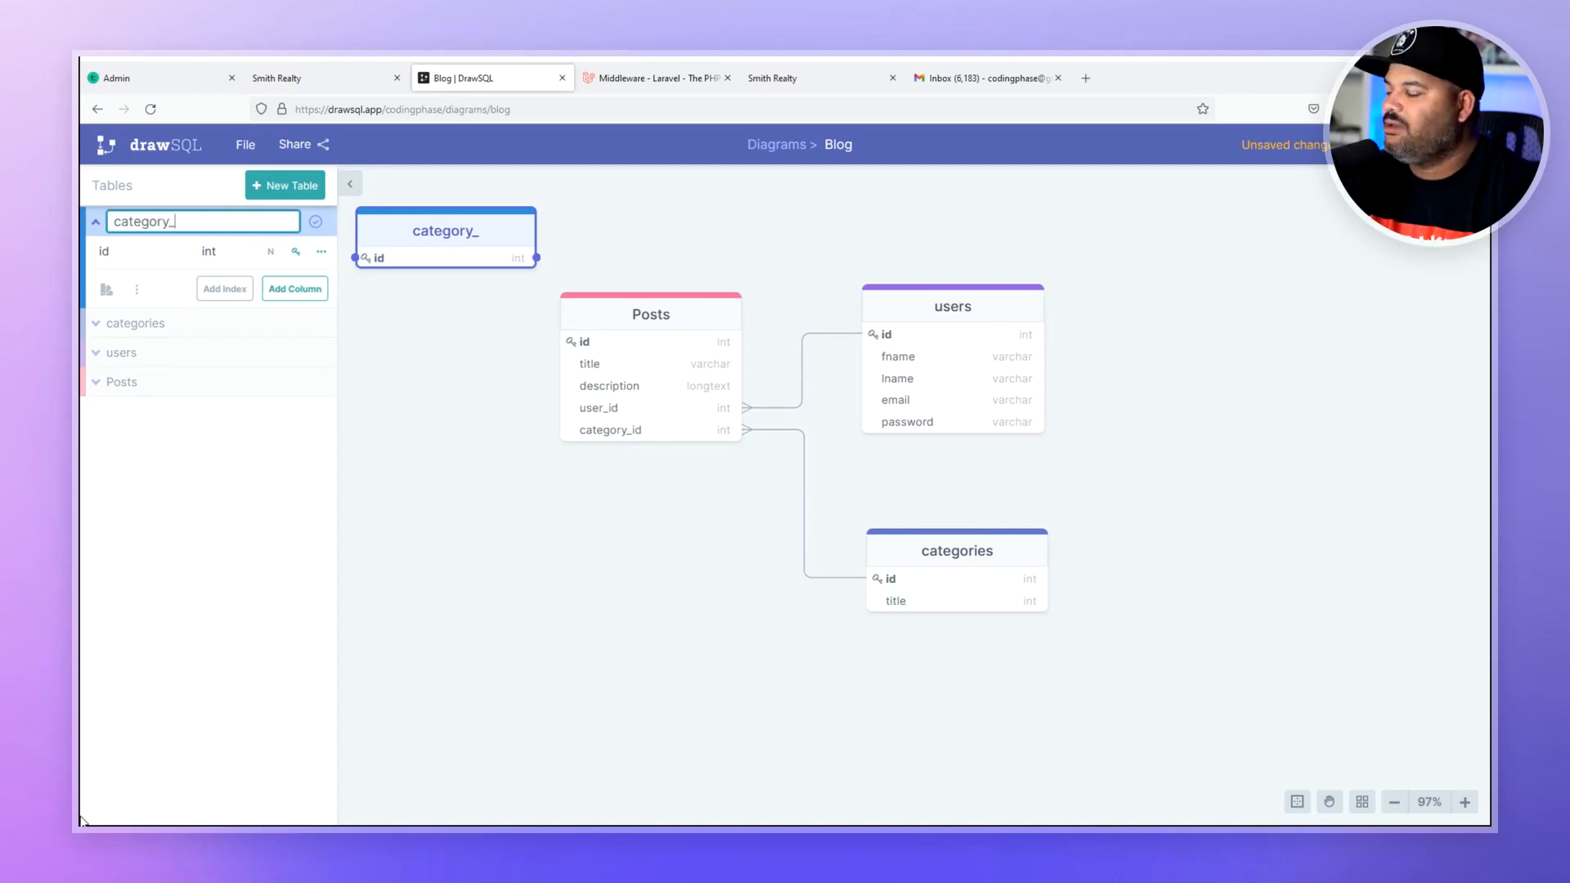
pyautogui.write('id')
pyautogui.press('BackSpace')
pyautogui.press('BackSpace')
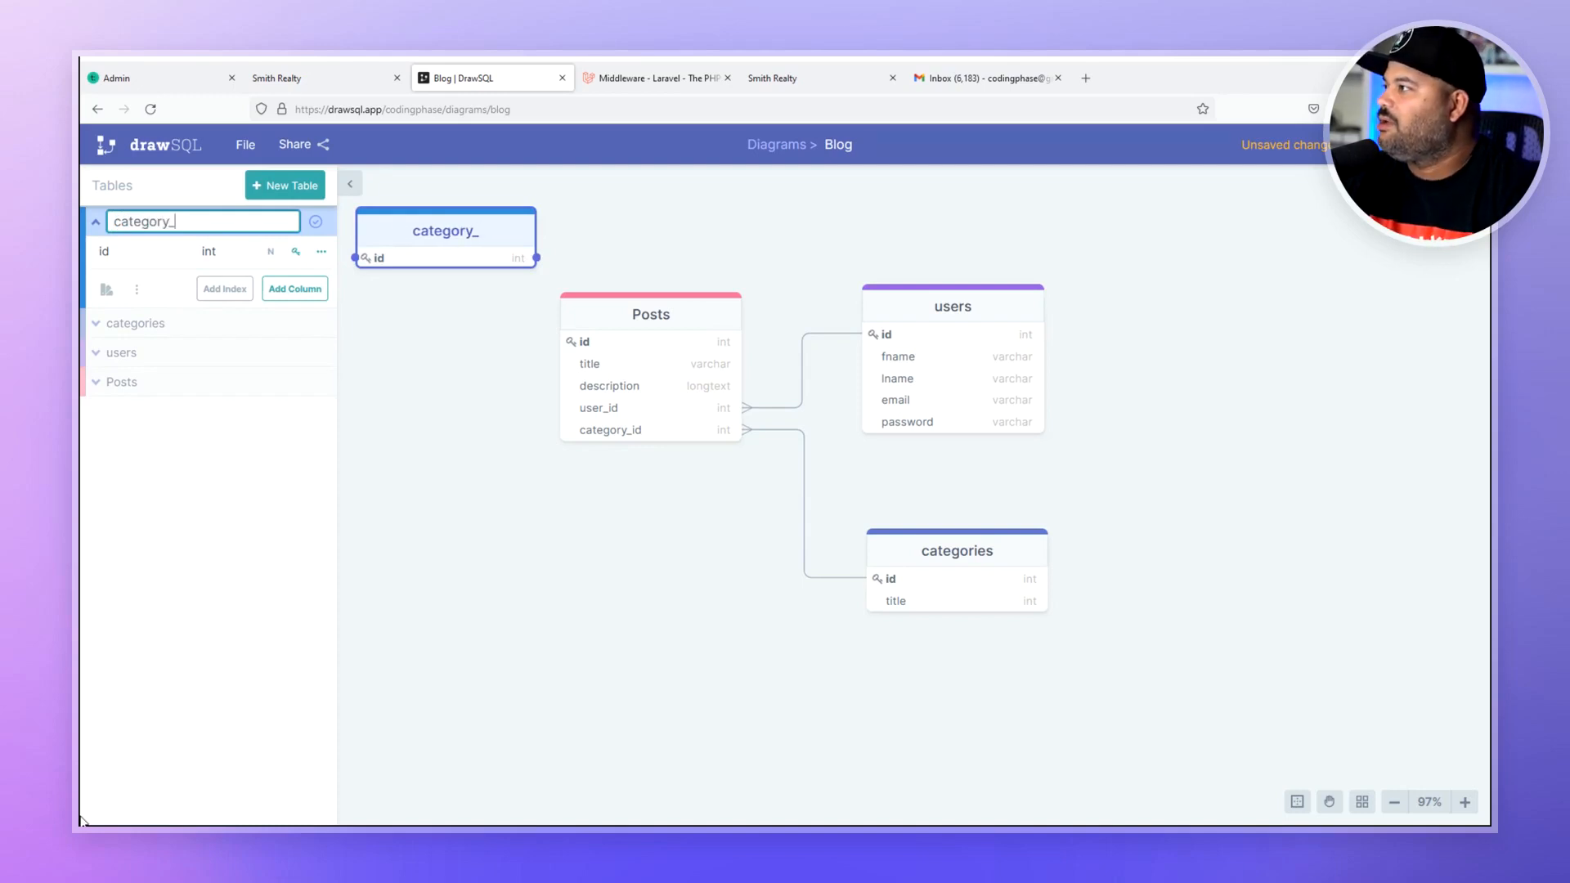
pyautogui.write('posts')
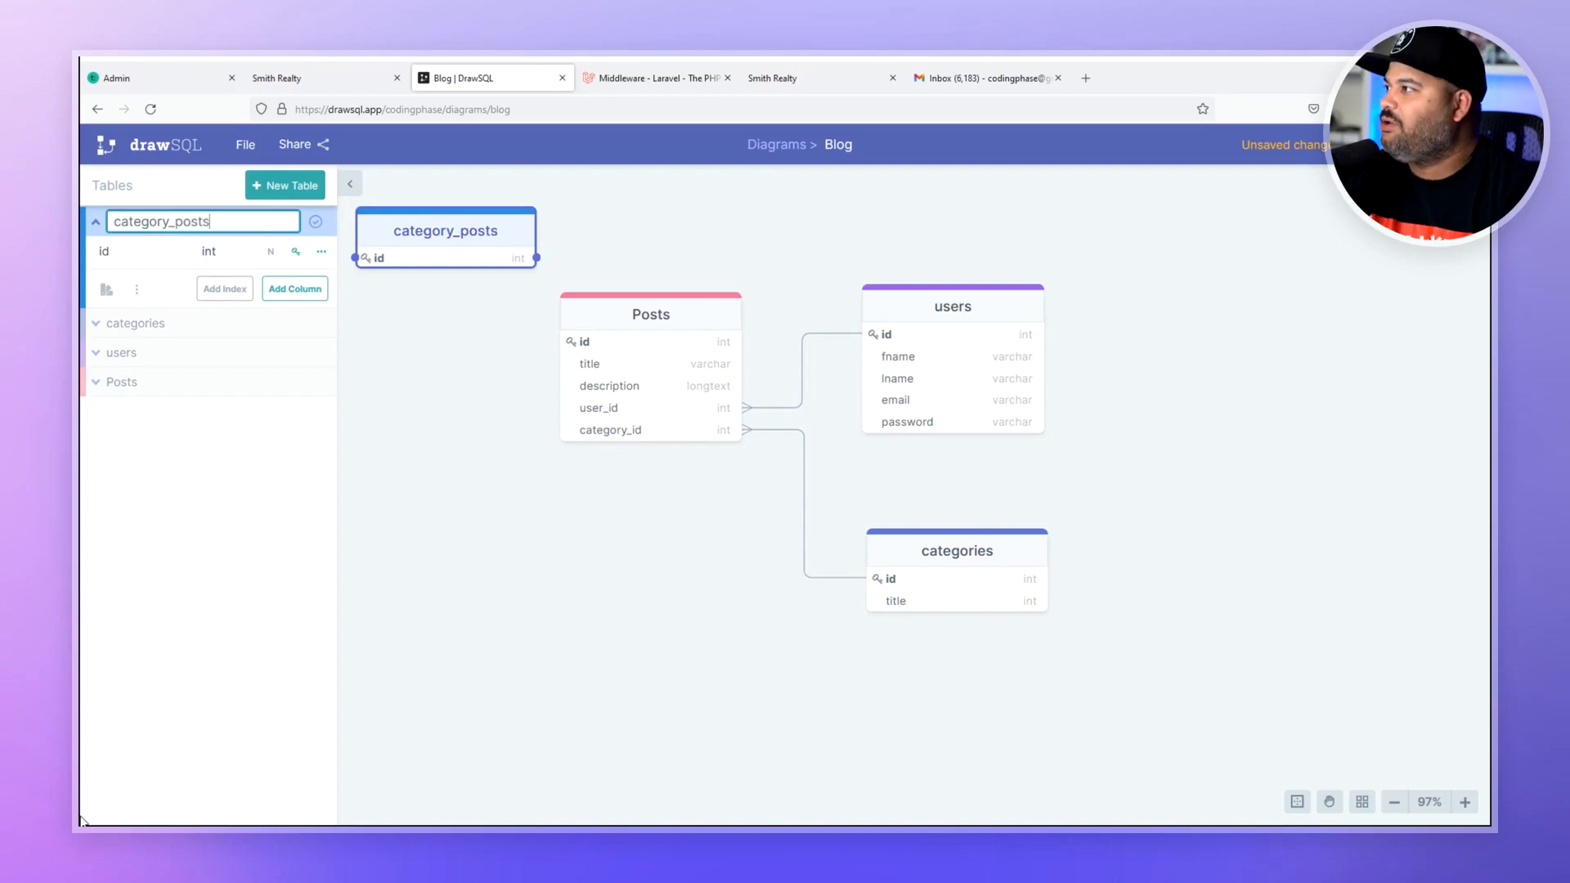
pyautogui.press('Return')
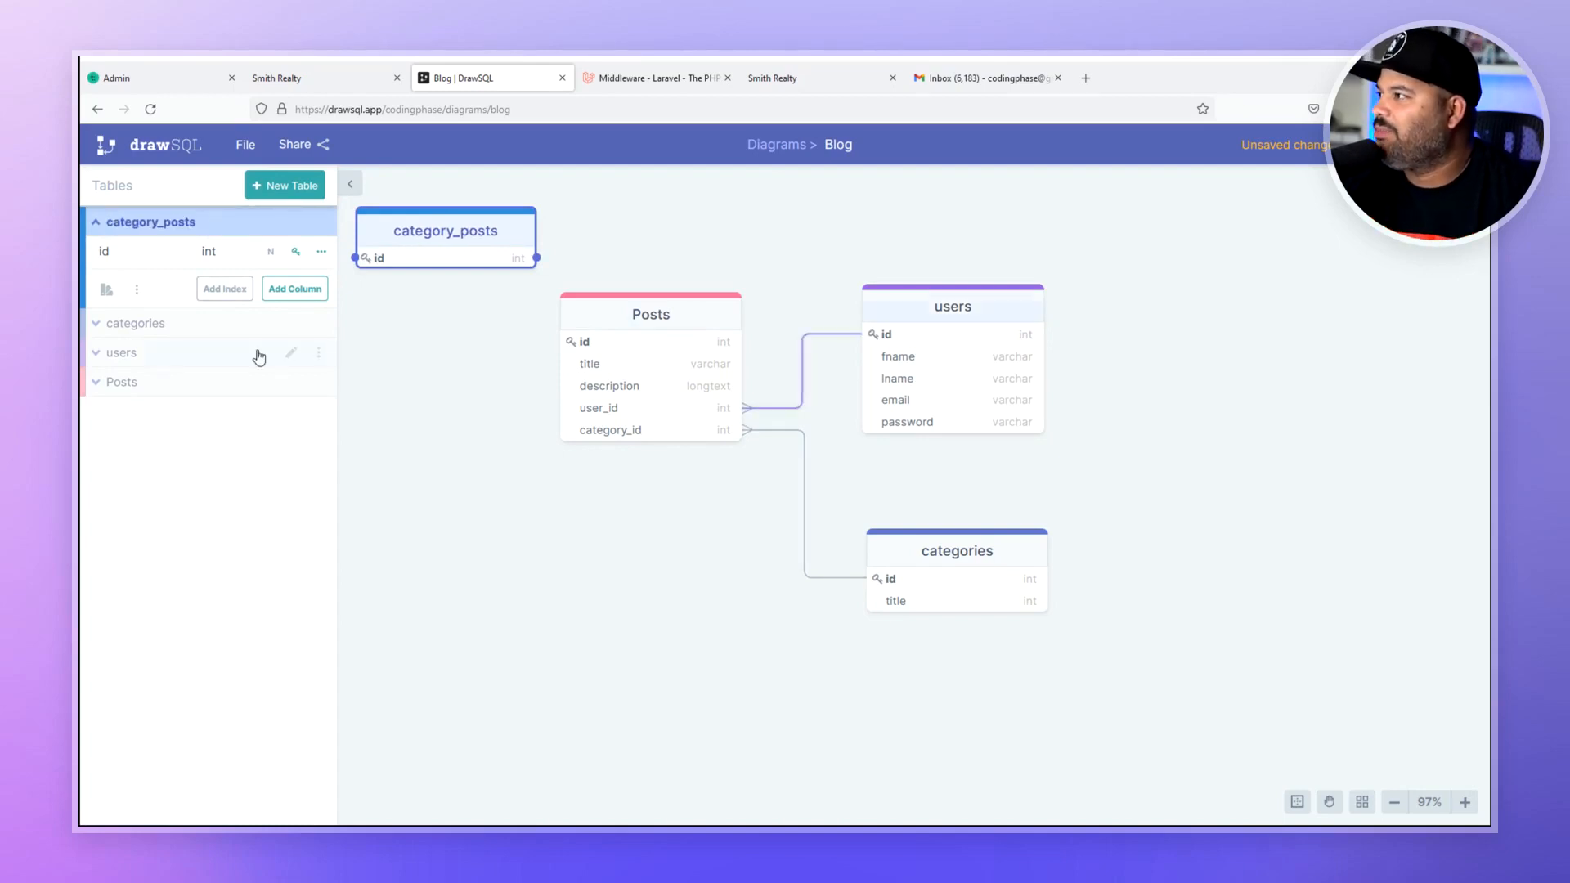
# - Add category_id and post_id columns and move the table below Posts
pyautogui.click(295, 289)
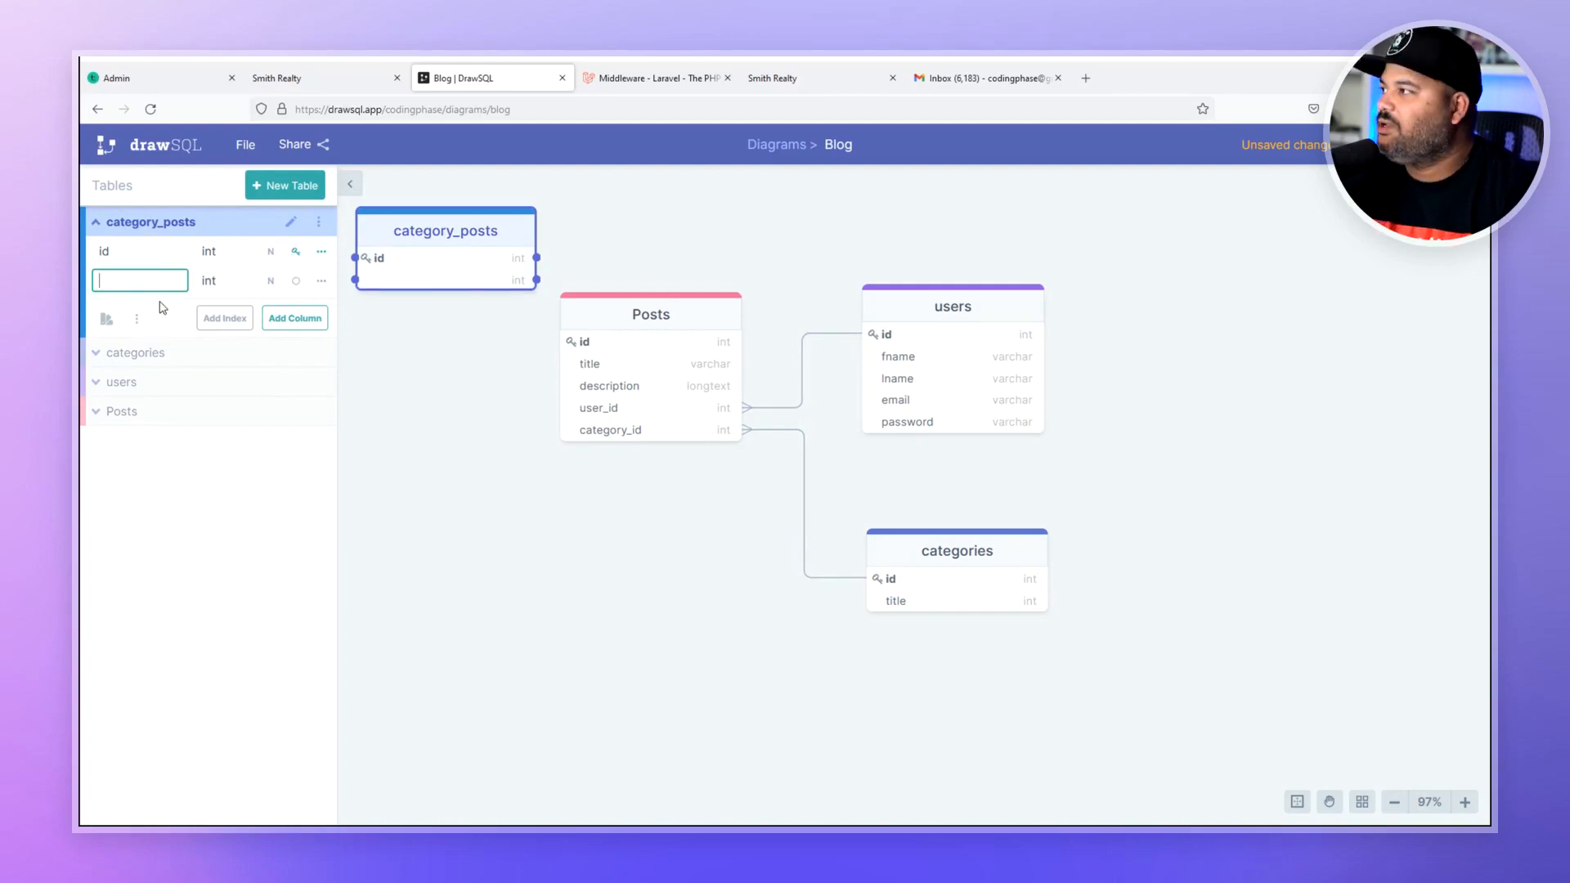
pyautogui.write('category_')
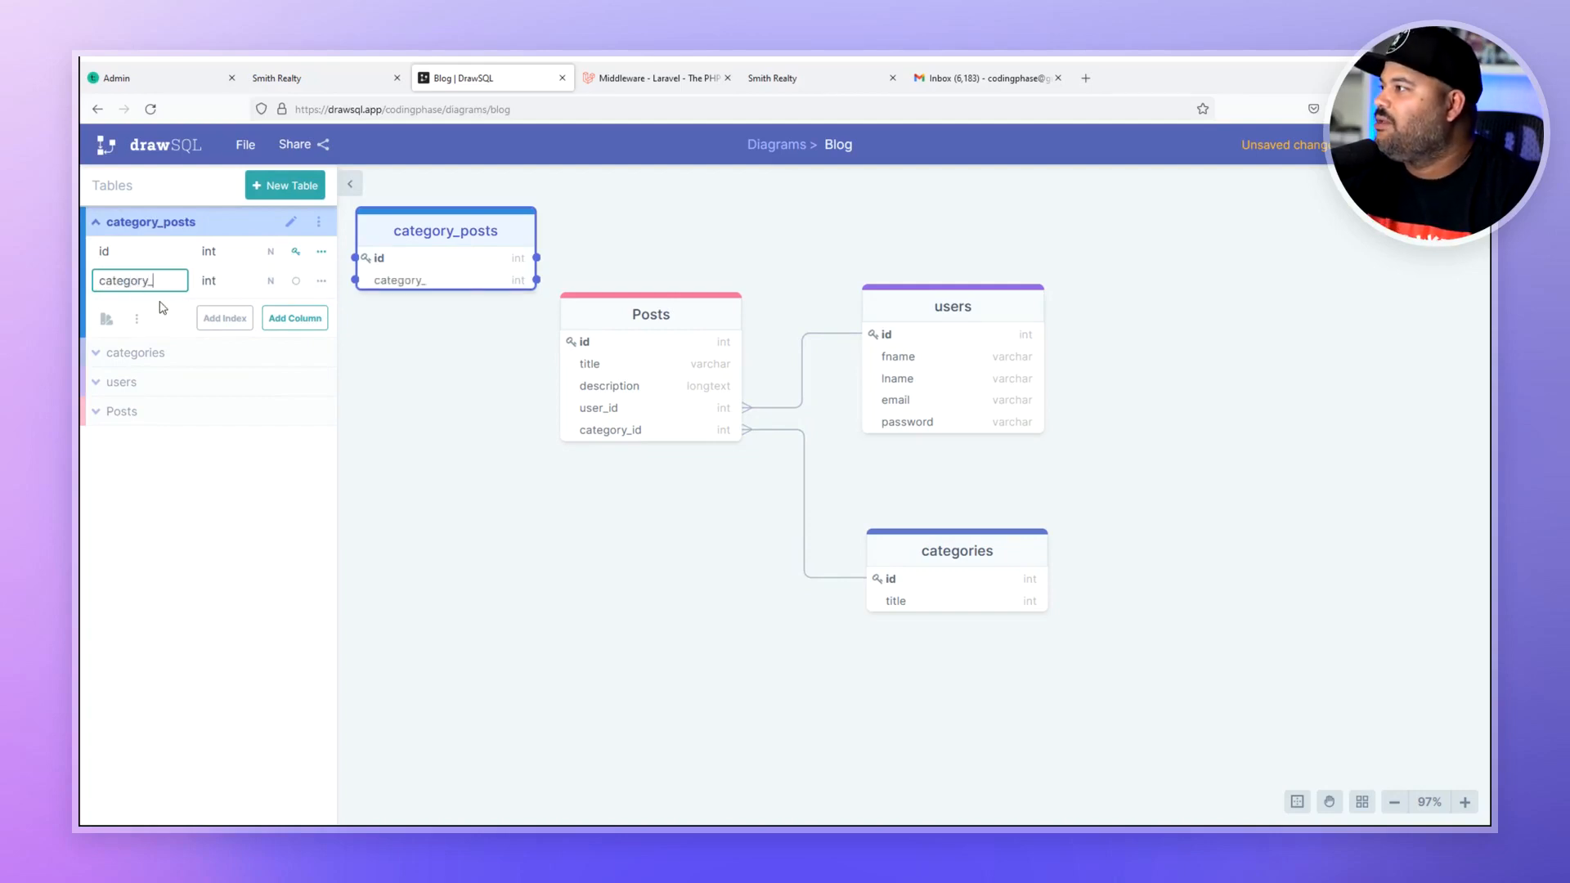
pyautogui.write('id')
pyautogui.click(272, 318)
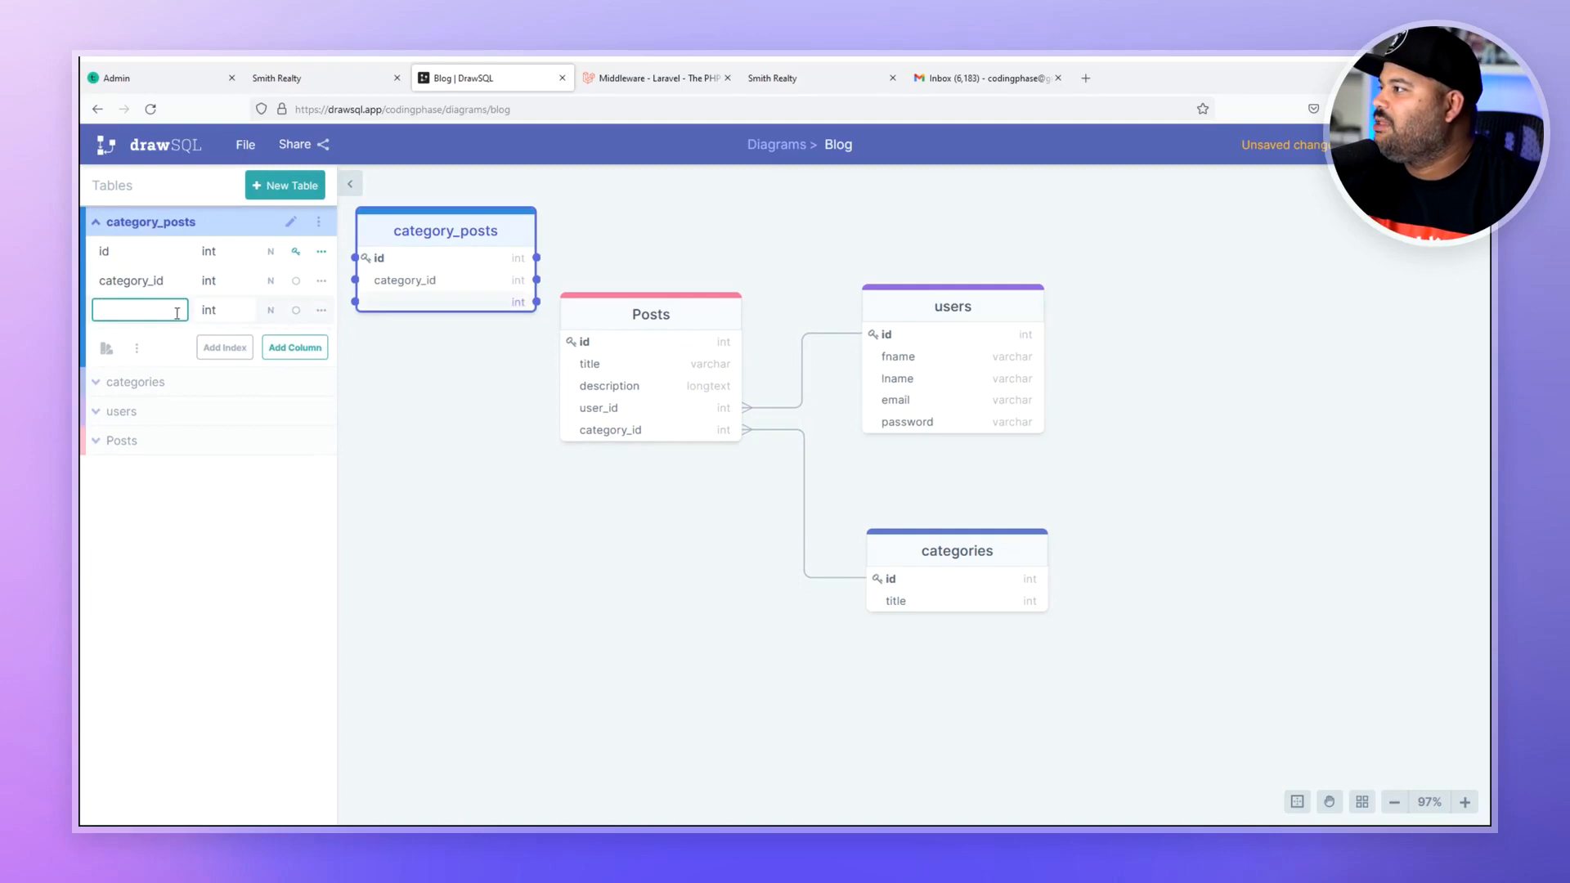
pyautogui.write('ca')
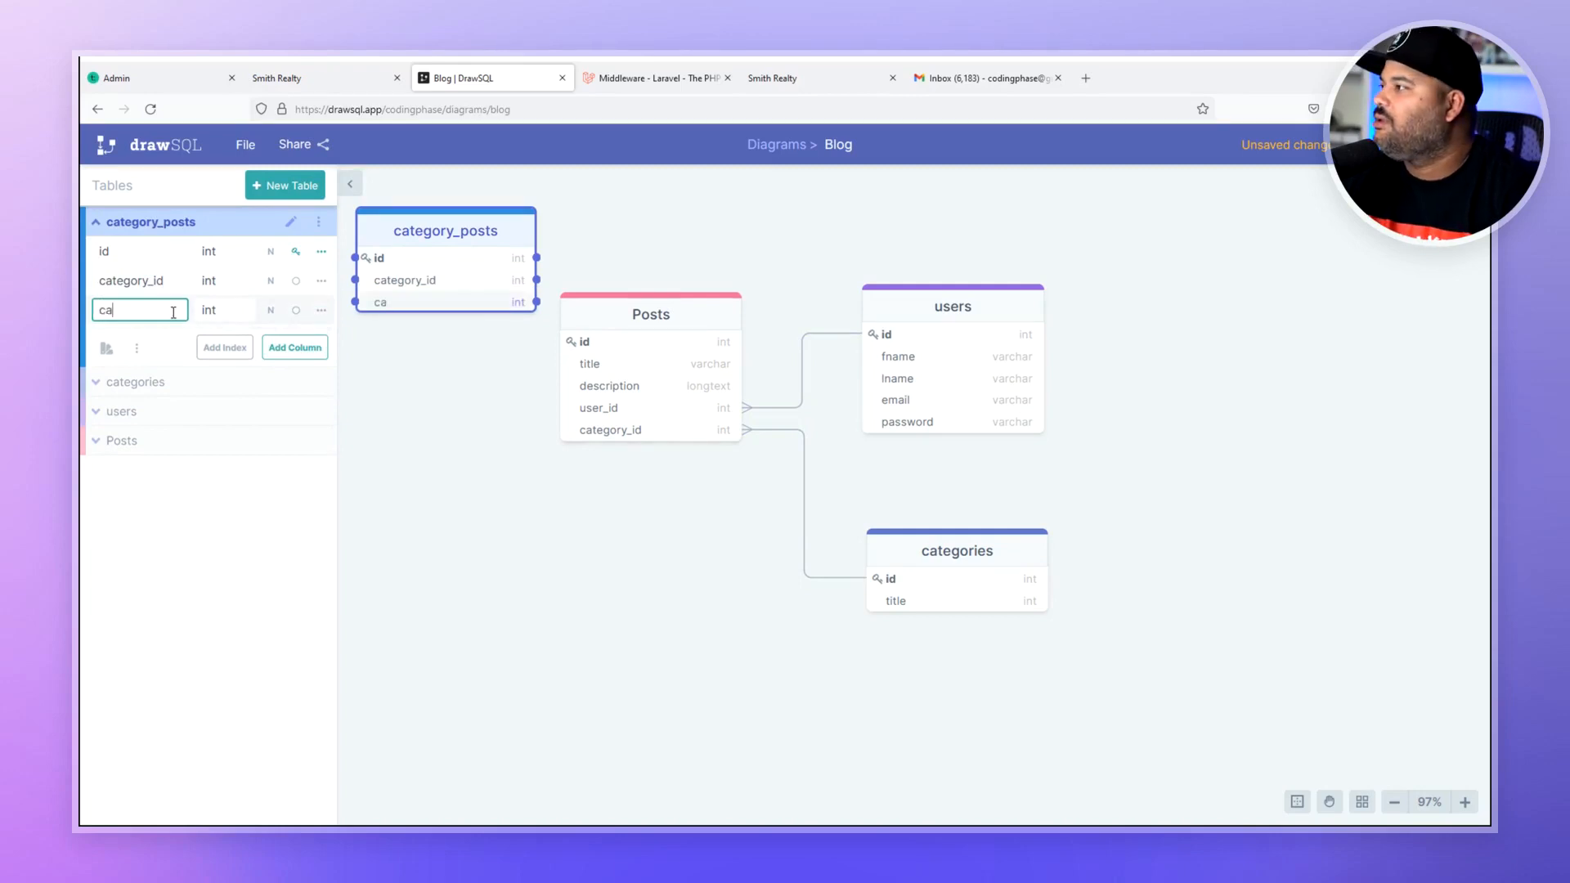
pyautogui.write('post_id')
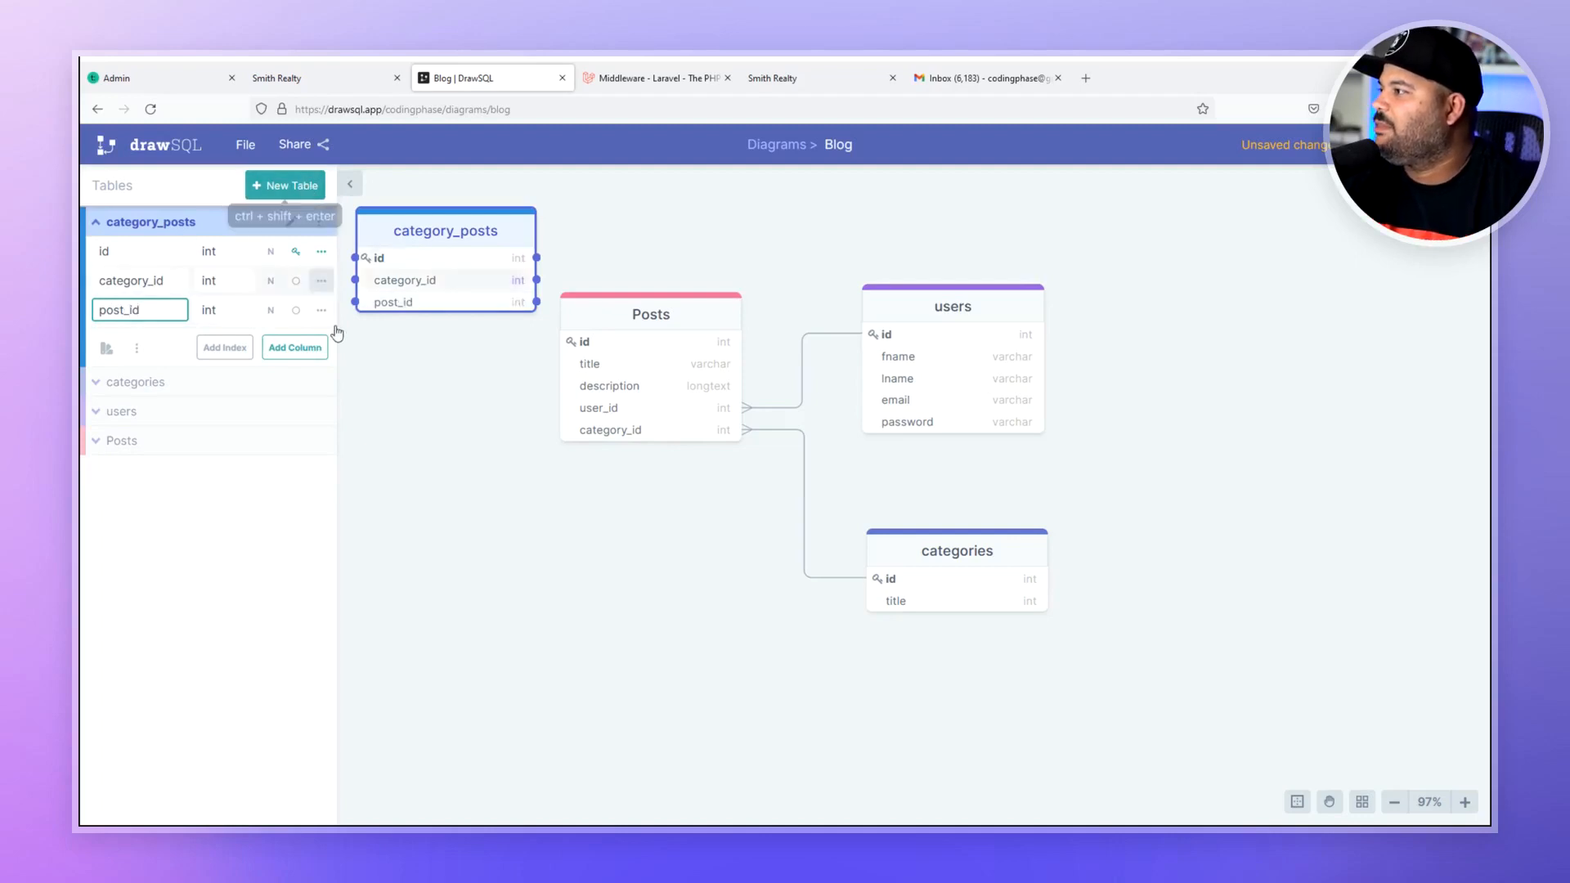
pyautogui.click(456, 438)
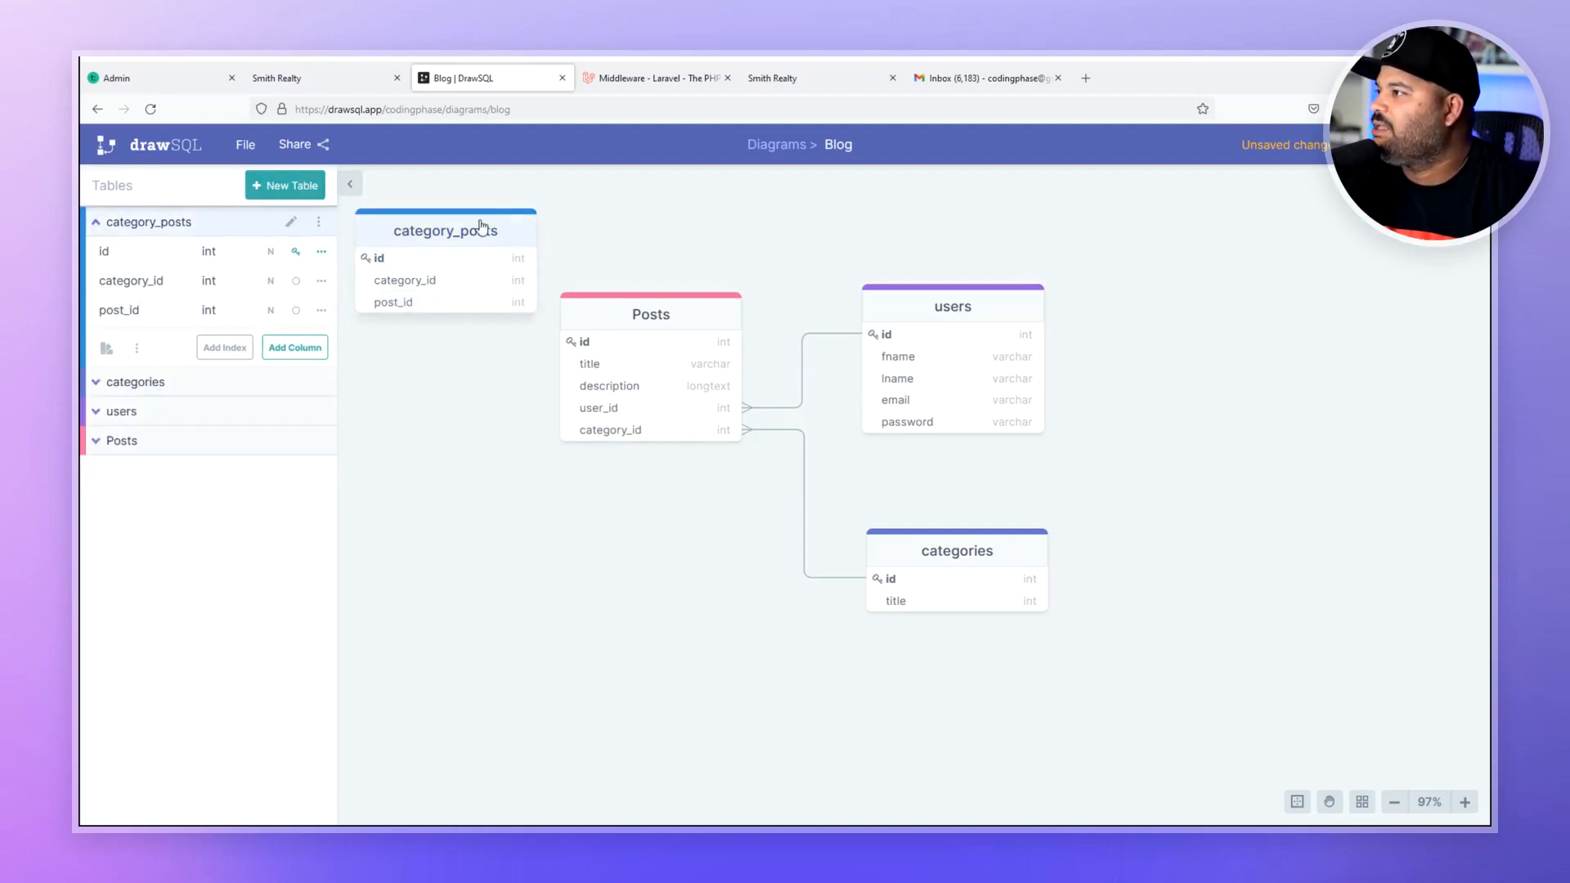
pyautogui.moveTo(484, 226); pyautogui.dragTo(739, 631)
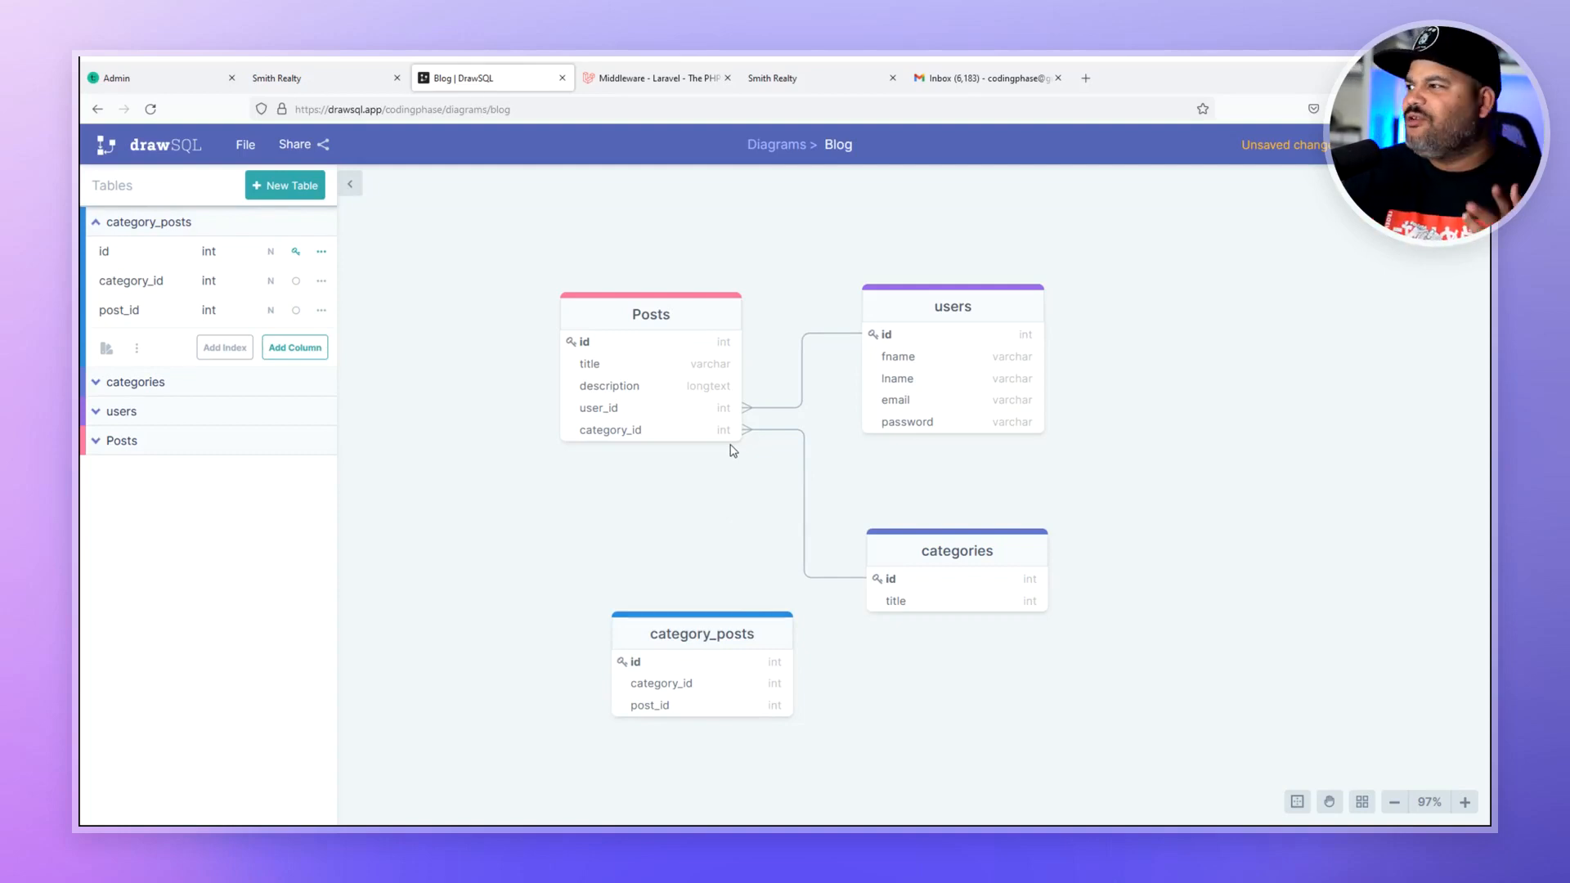
# - Select the category_posts table and start editing its name
pyautogui.click(692, 646)
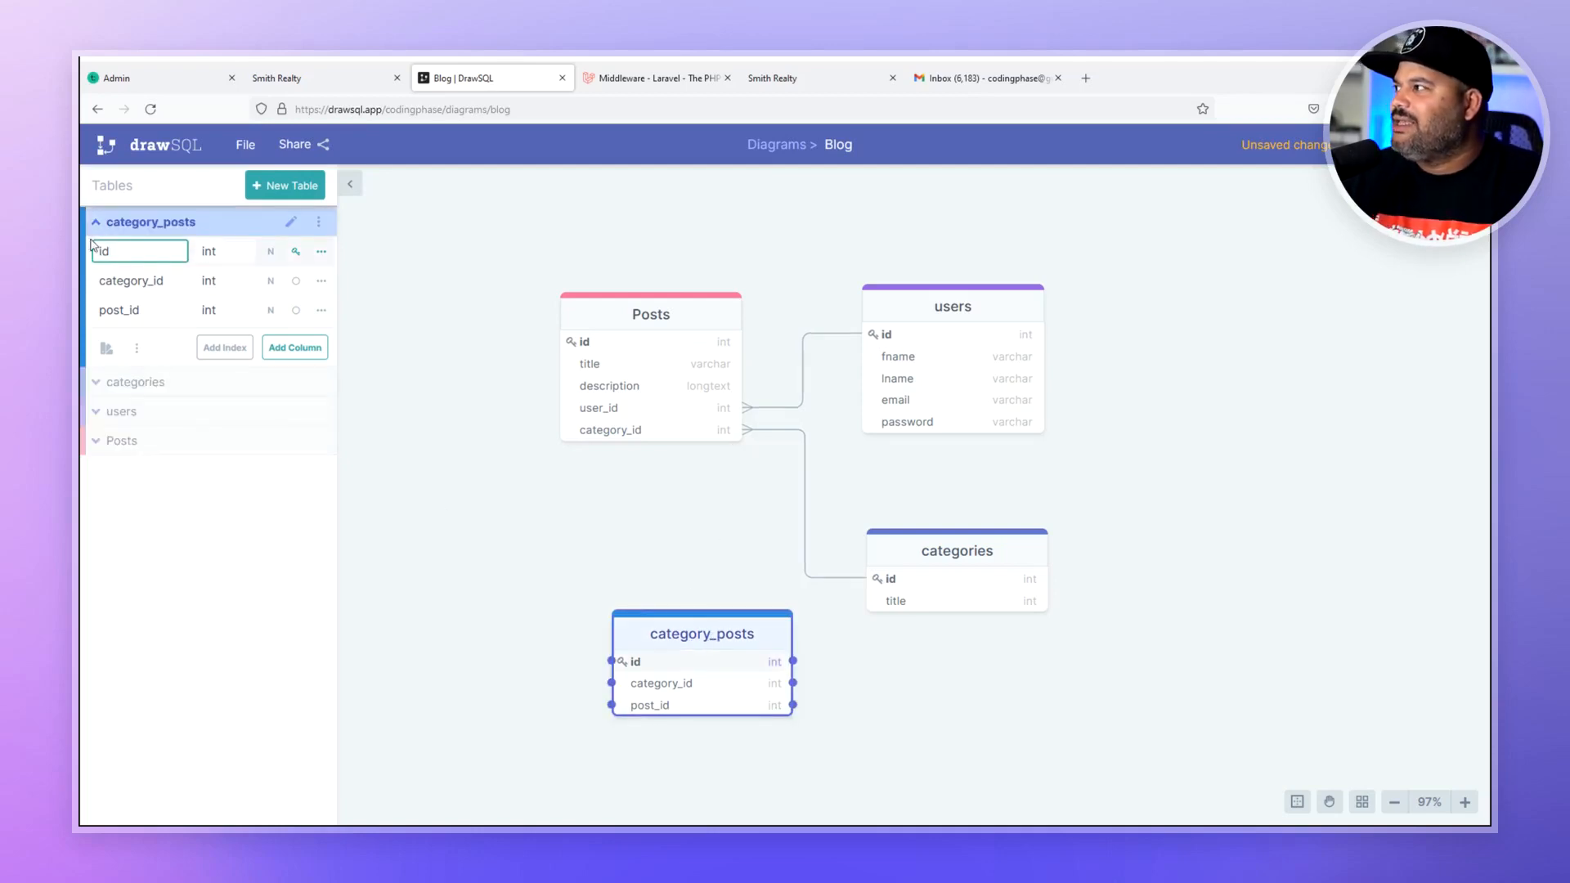
pyautogui.click(181, 223)
pyautogui.click(266, 229)
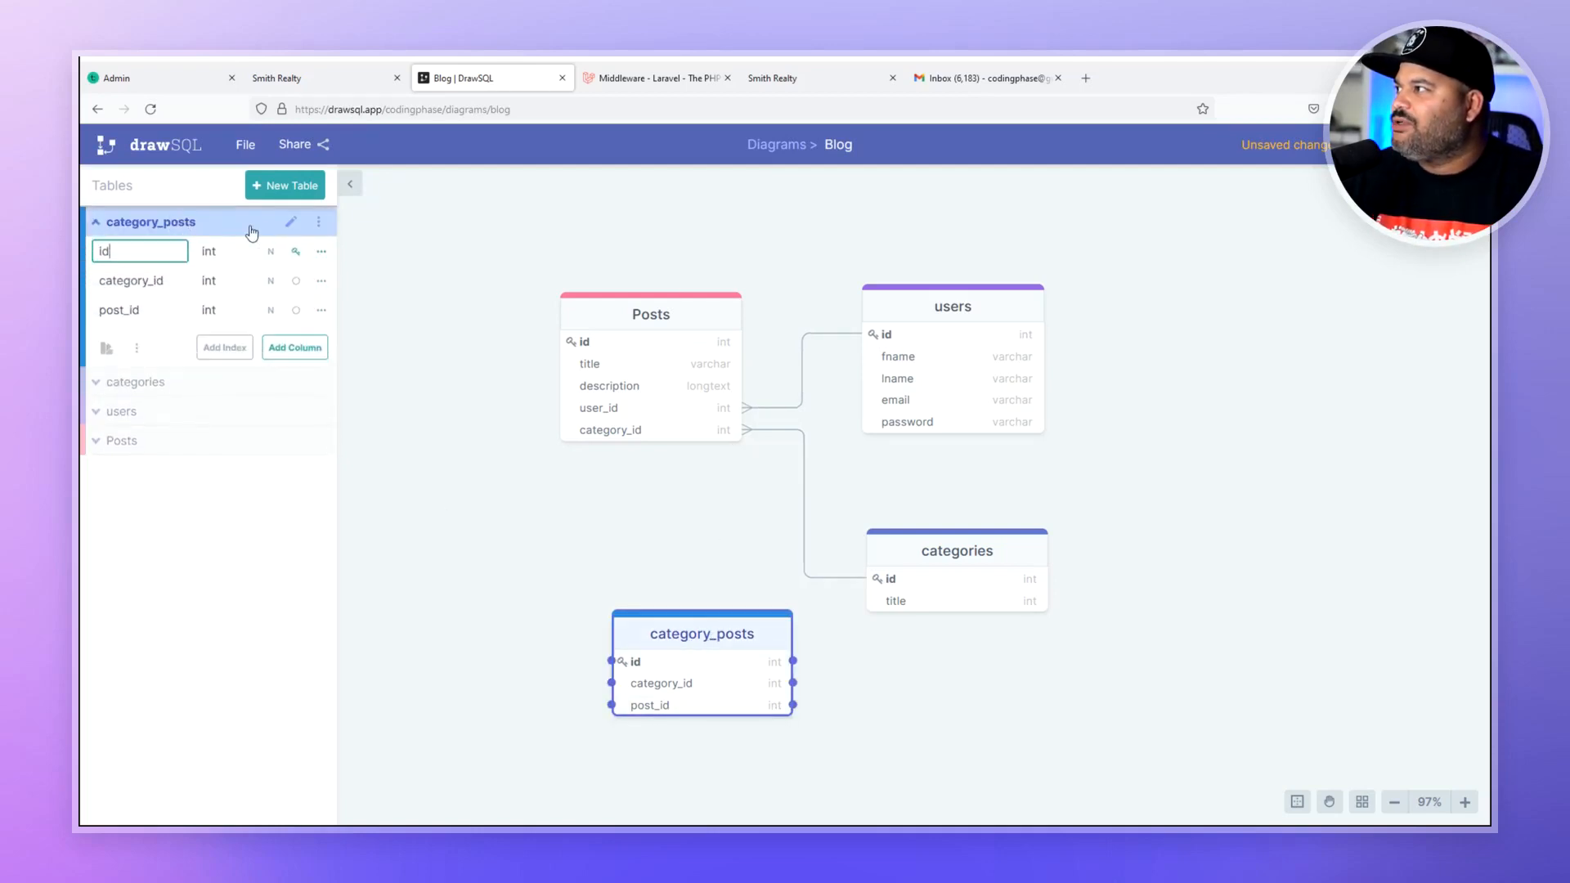
pyautogui.click(291, 224)
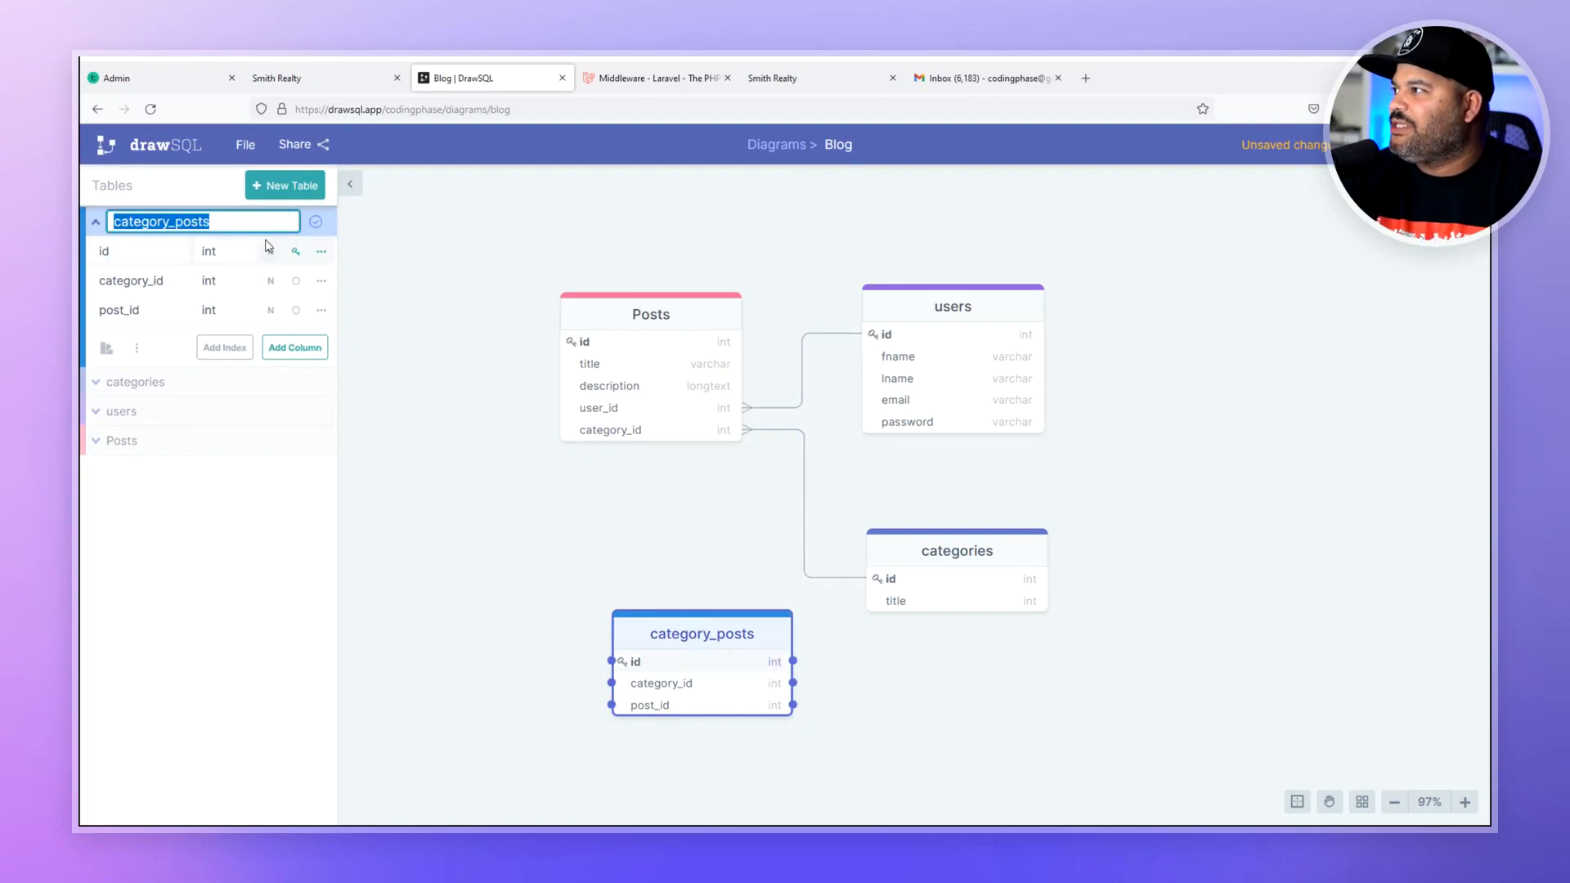
pyautogui.click(167, 221)
pyautogui.doubleClick(141, 221)
pyautogui.click(168, 221)
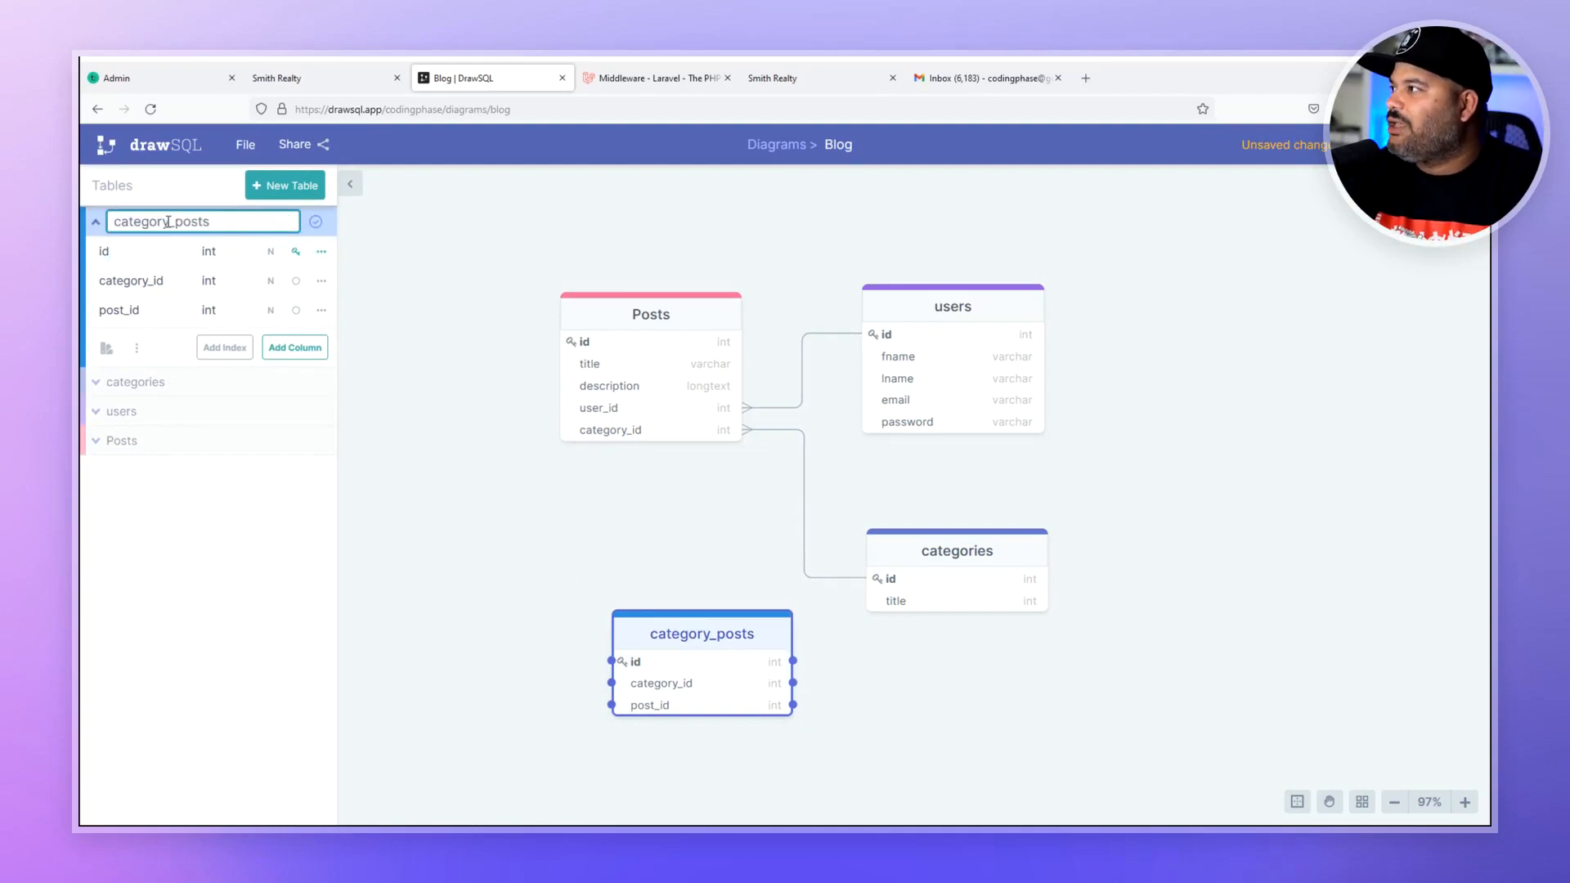
# - Change the table name to post_tag and create a new table_5
pyautogui.moveTo(167, 222); pyautogui.dragTo(99, 222)
pyautogui.press('BackSpace')
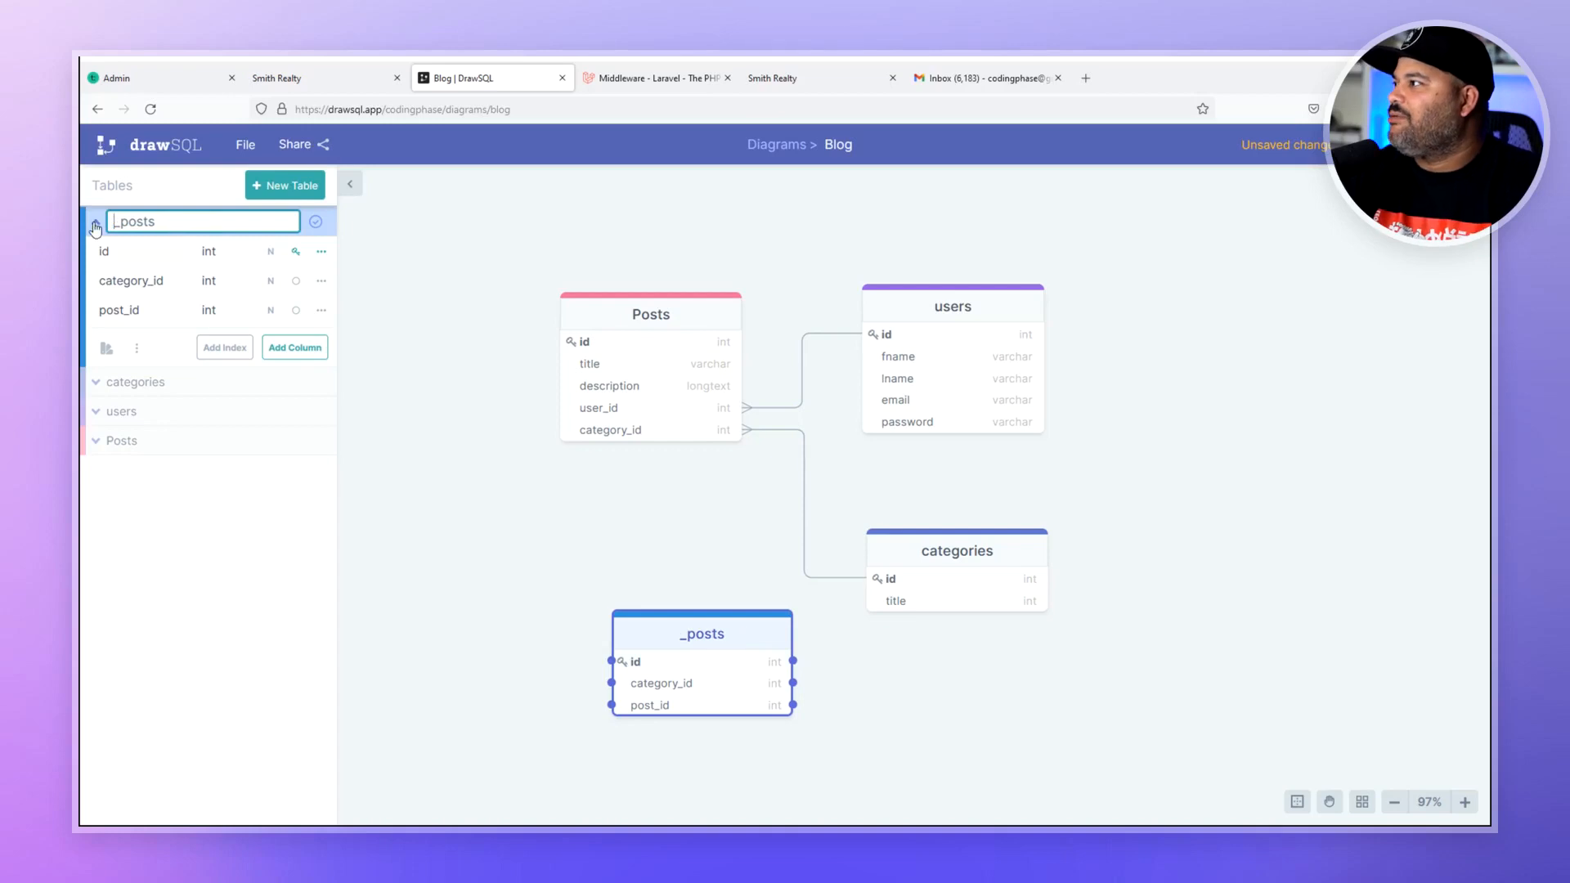
pyautogui.press('Delete')
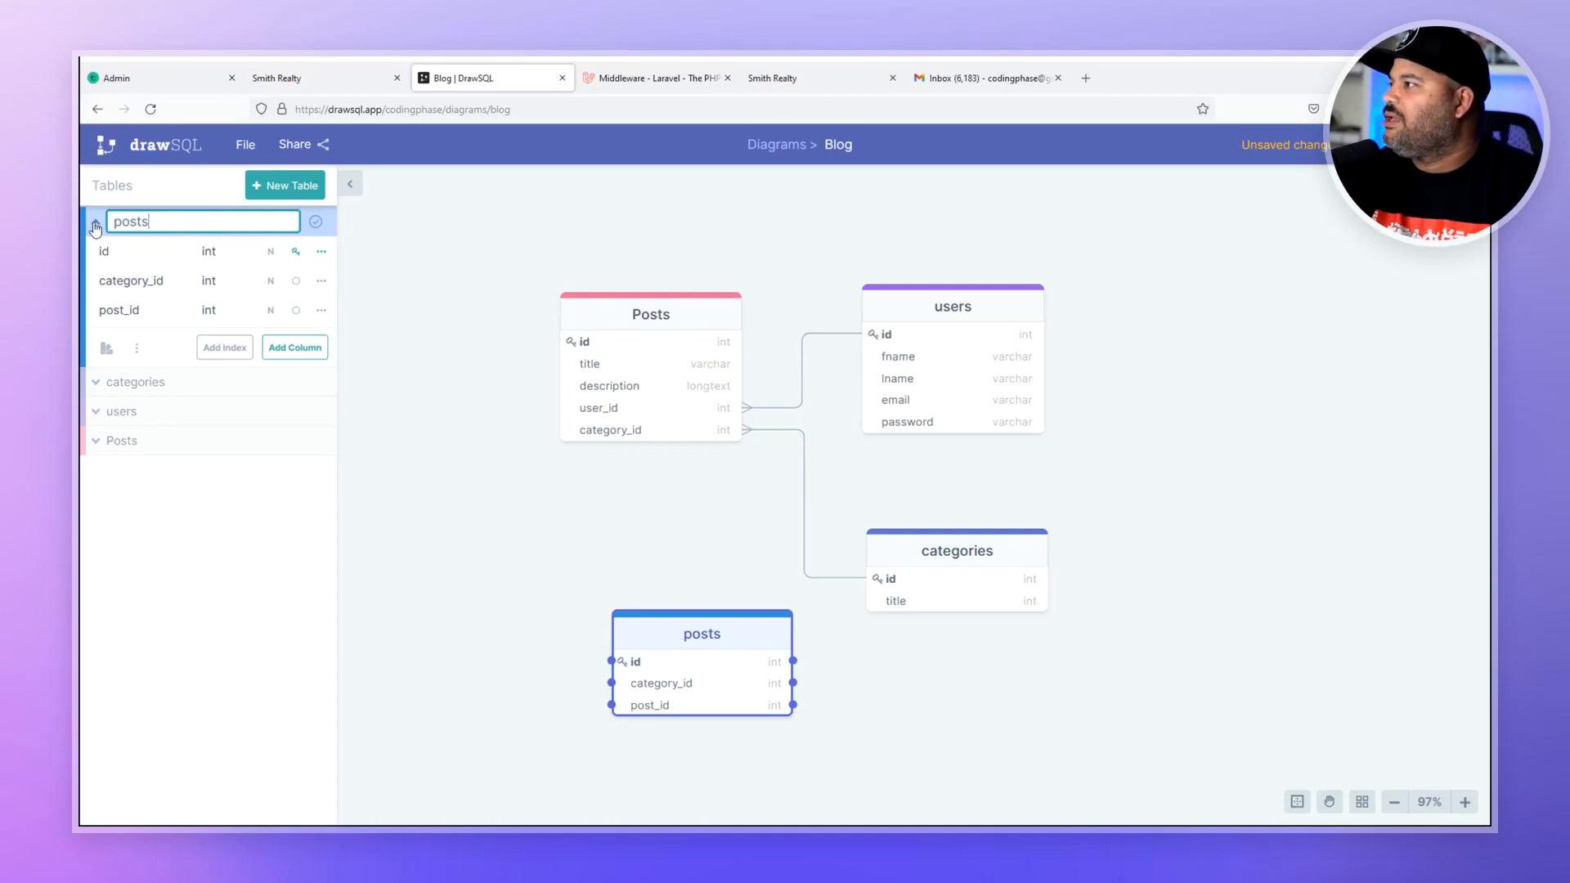
pyautogui.write('_')
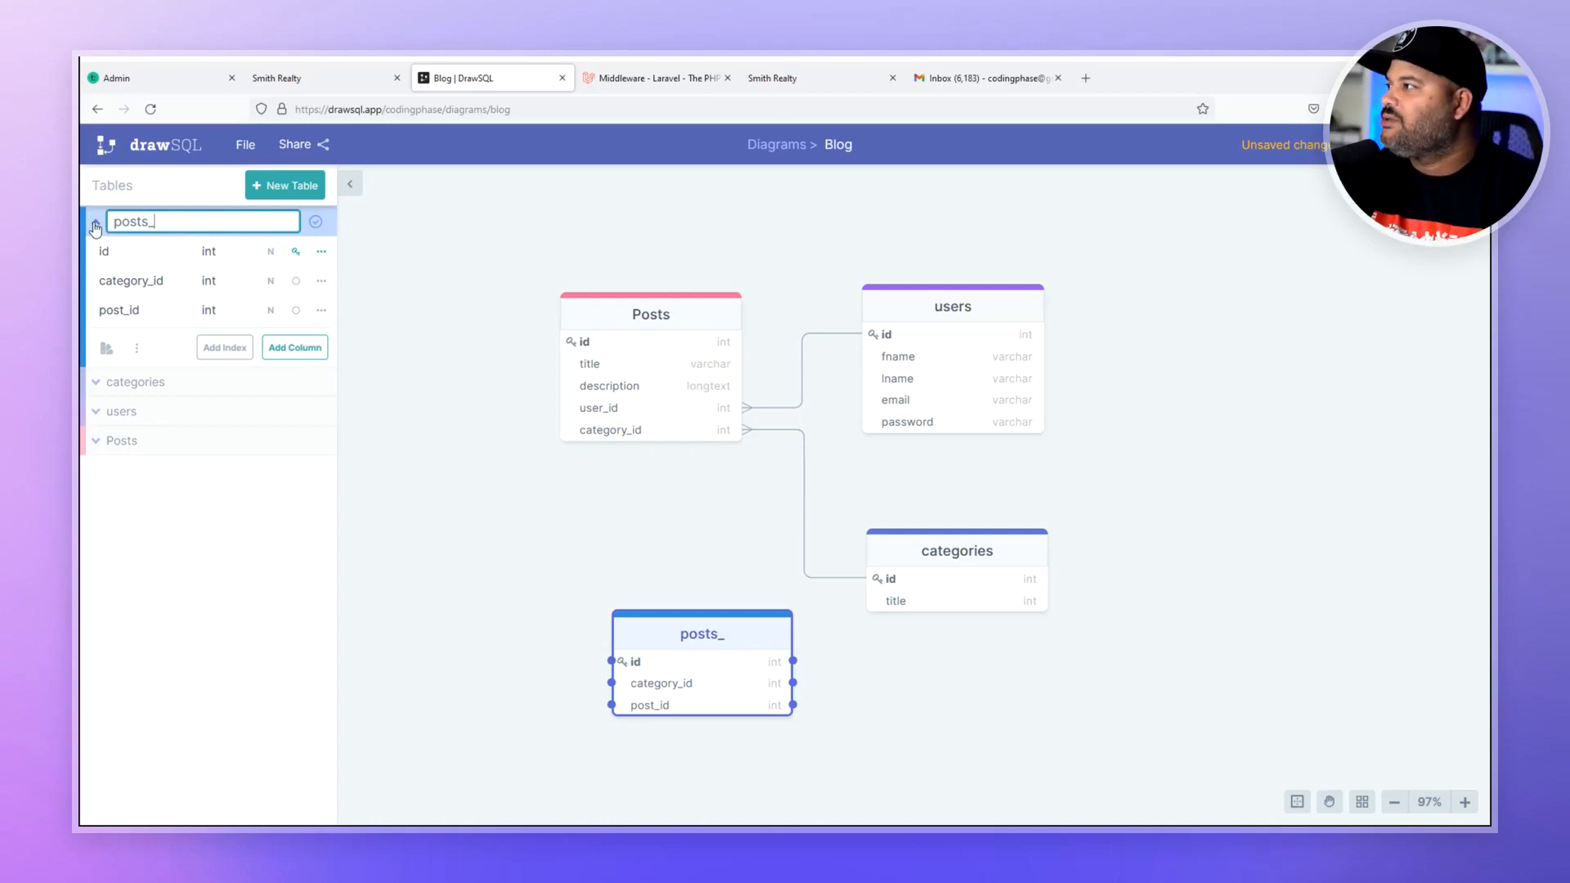
pyautogui.press('BackSpace')
pyautogui.press('BackSpace')
pyautogui.write('_')
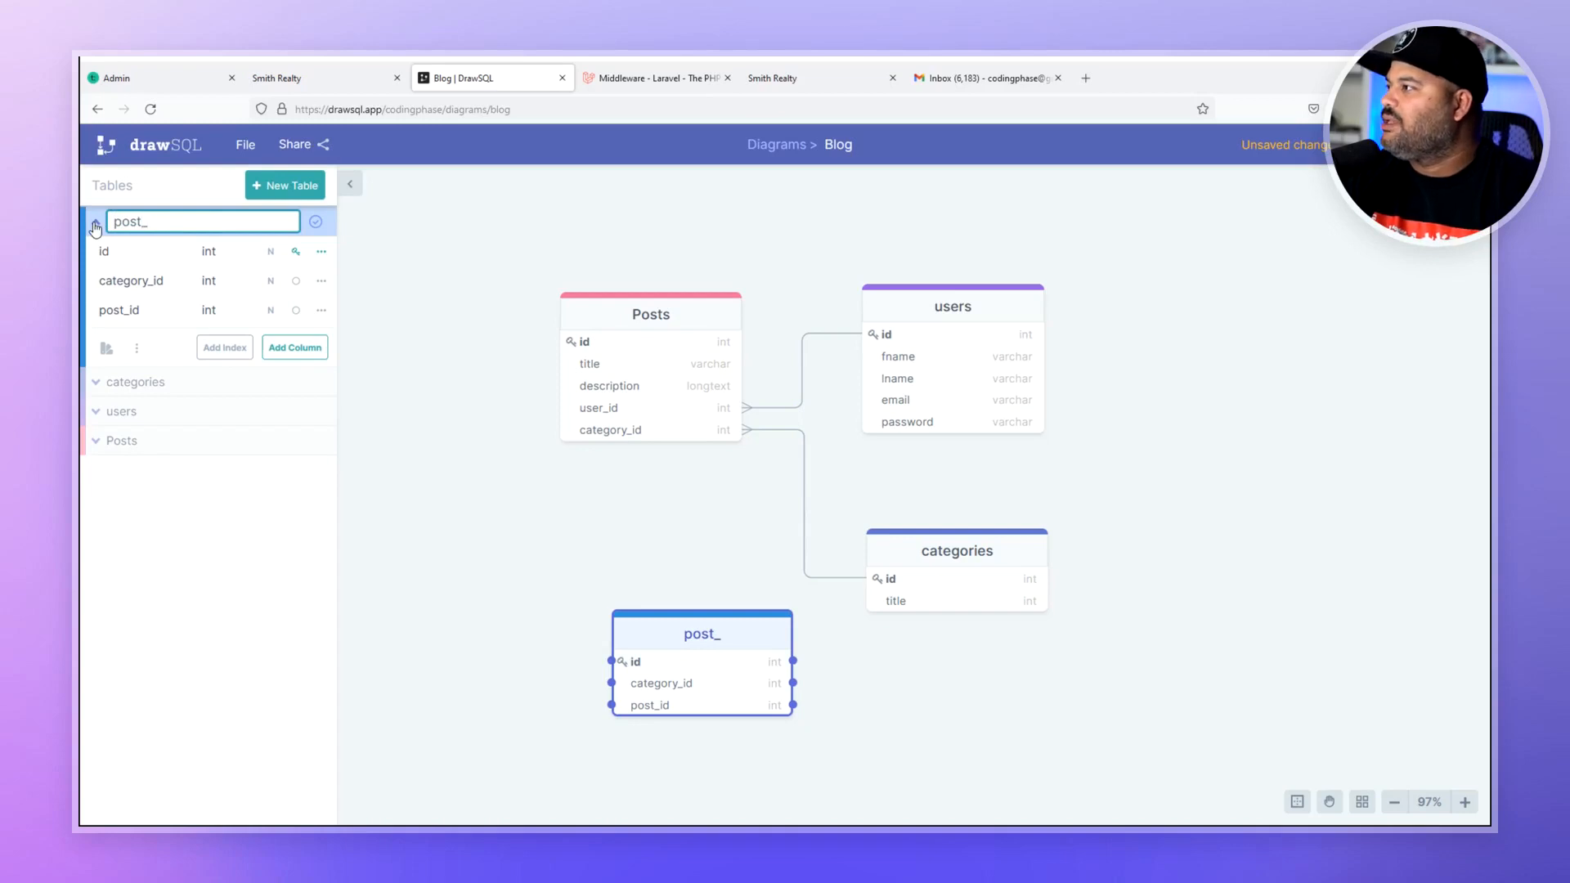
pyautogui.write('tag')
pyautogui.press('Return')
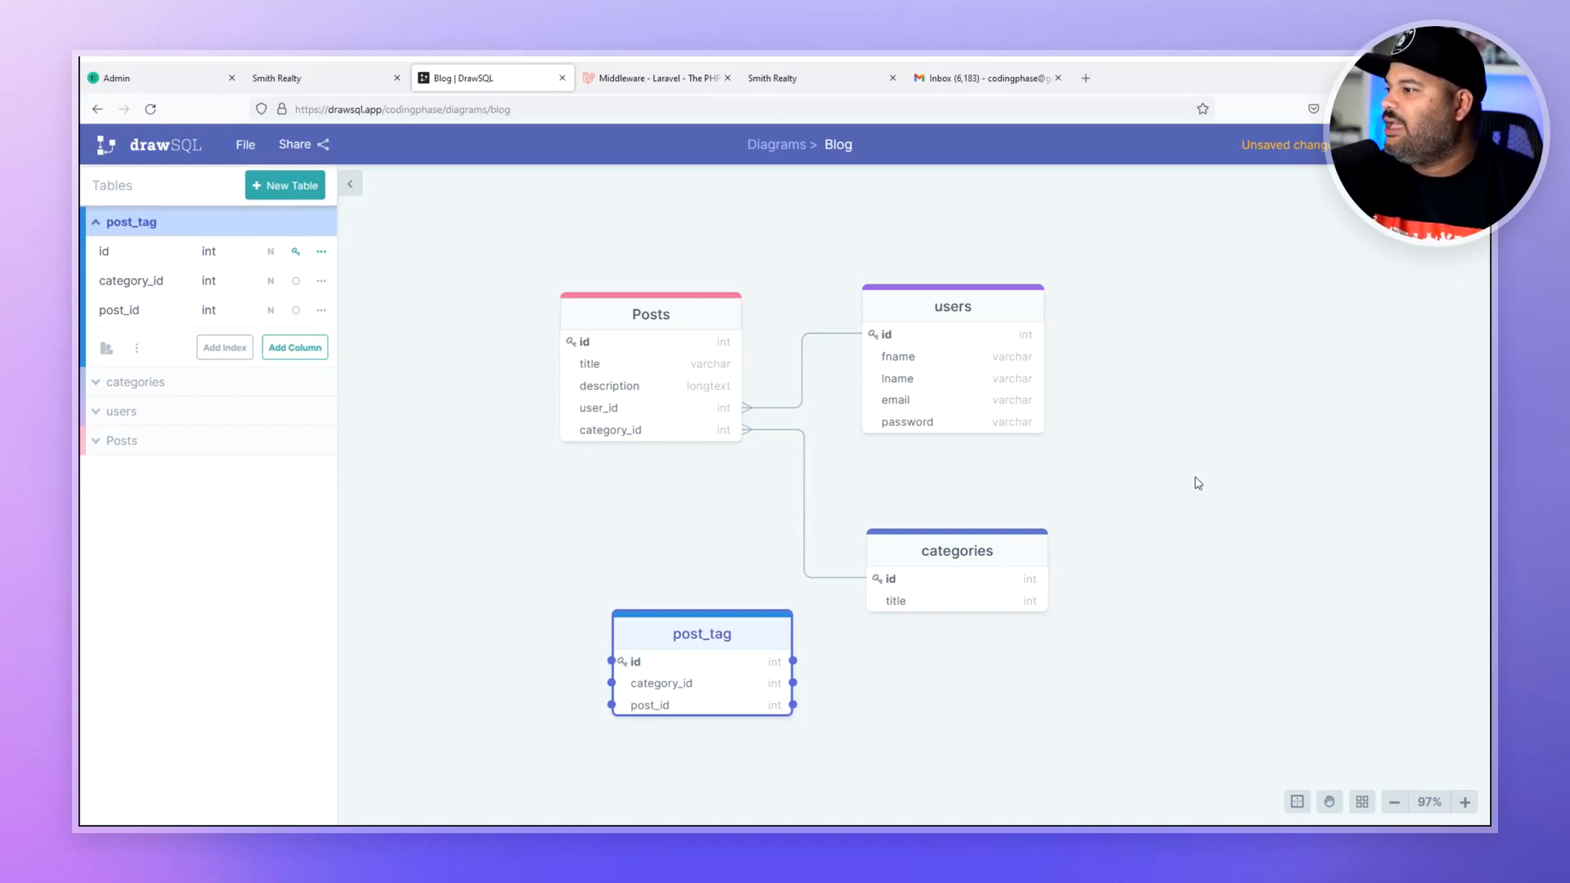
pyautogui.click(295, 181)
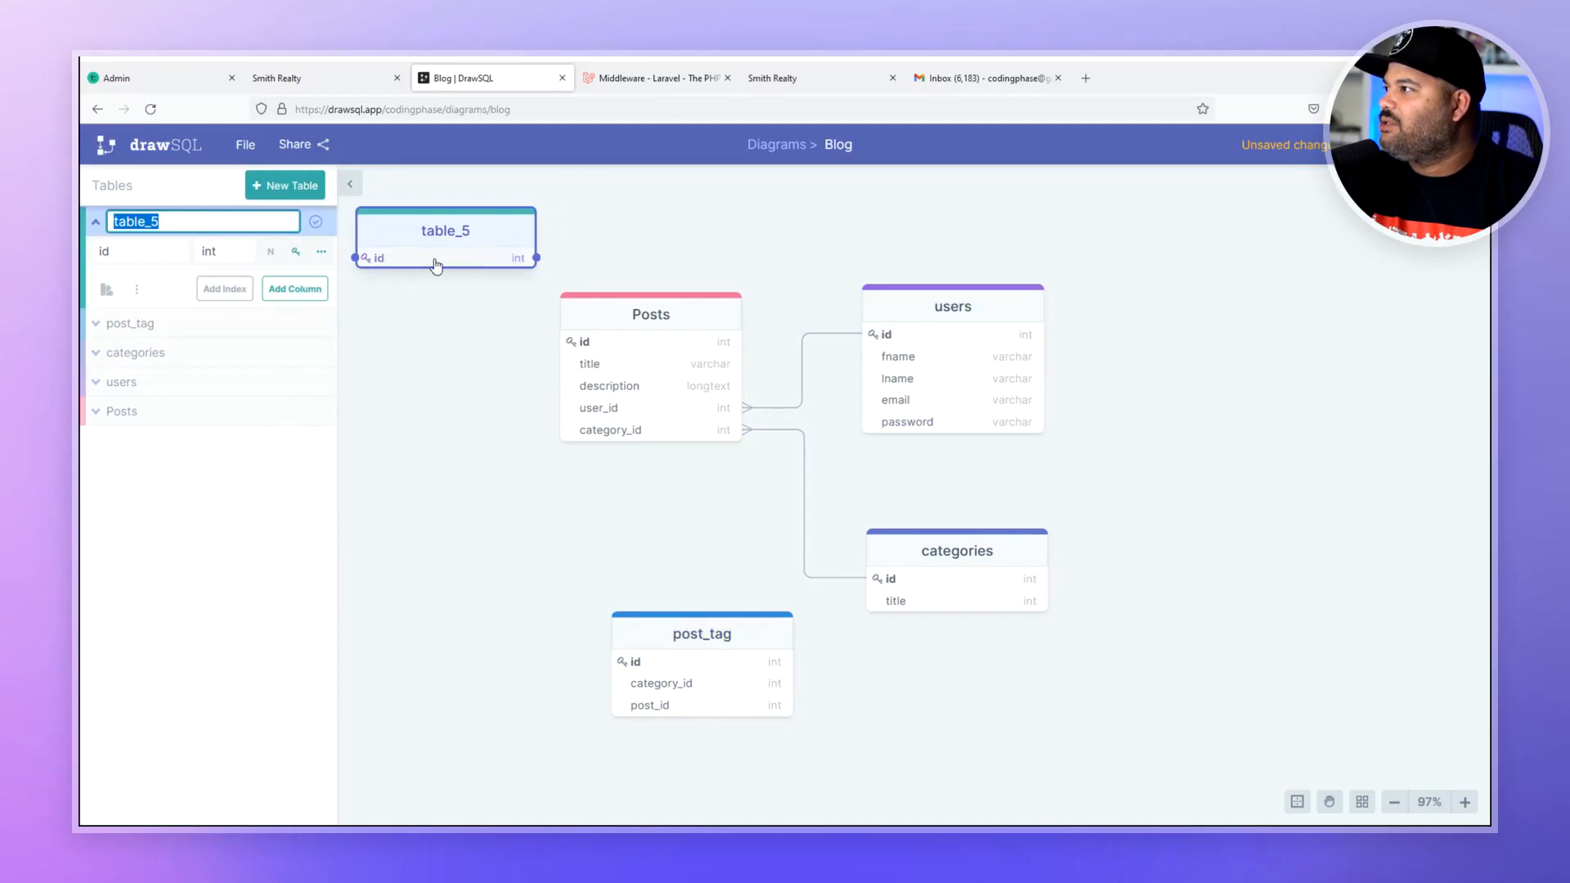
# - Rename table_5 to tags
pyautogui.press('Return')
pyautogui.click(136, 230)
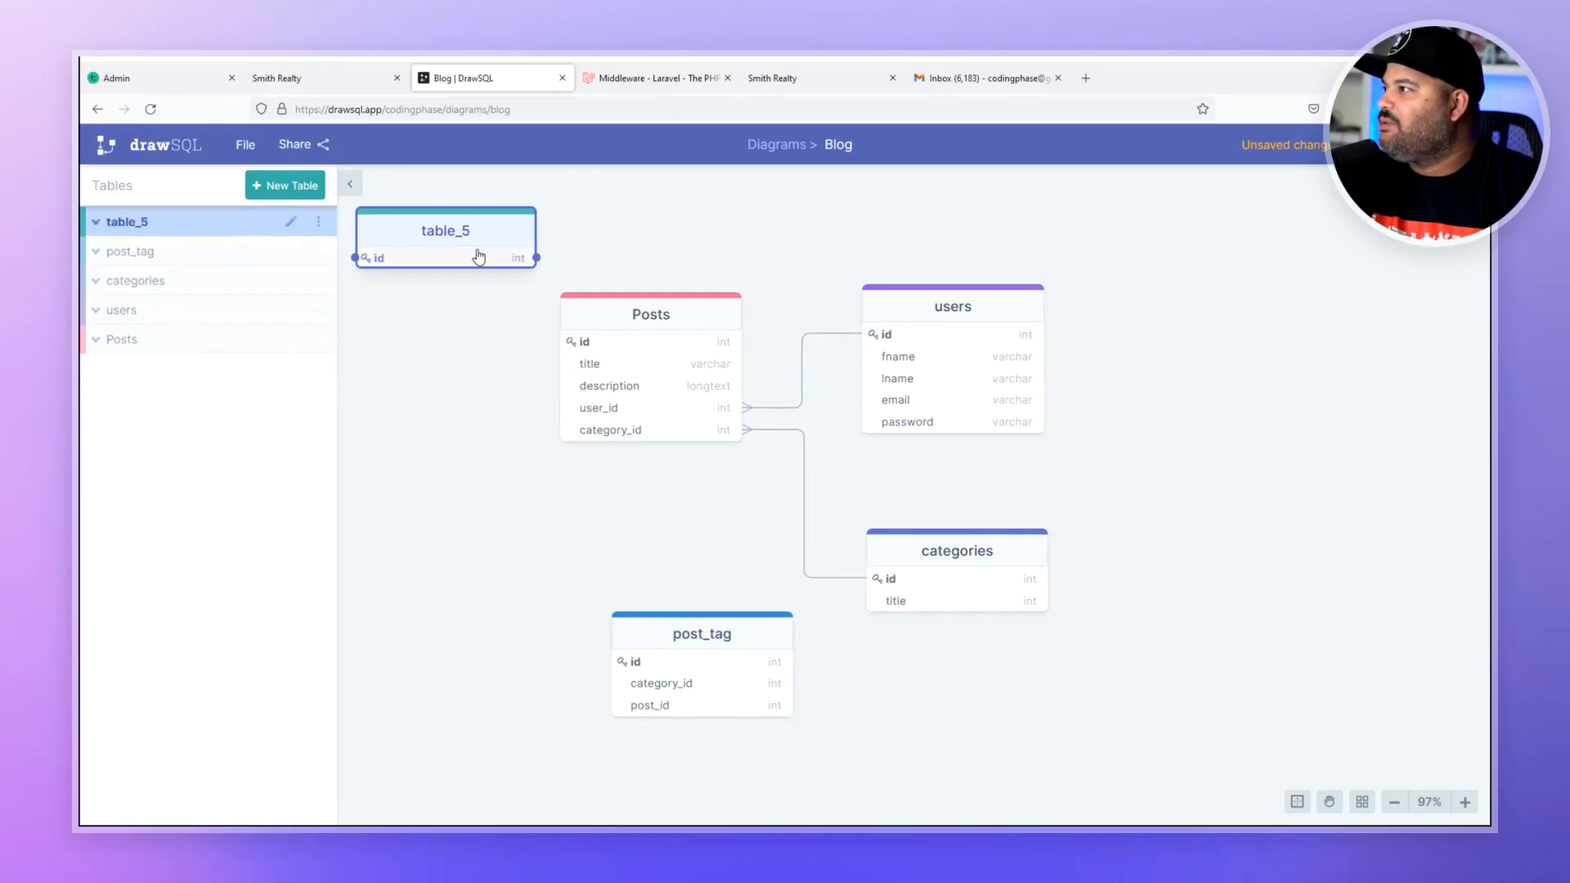
pyautogui.click(414, 237)
pyautogui.click(290, 221)
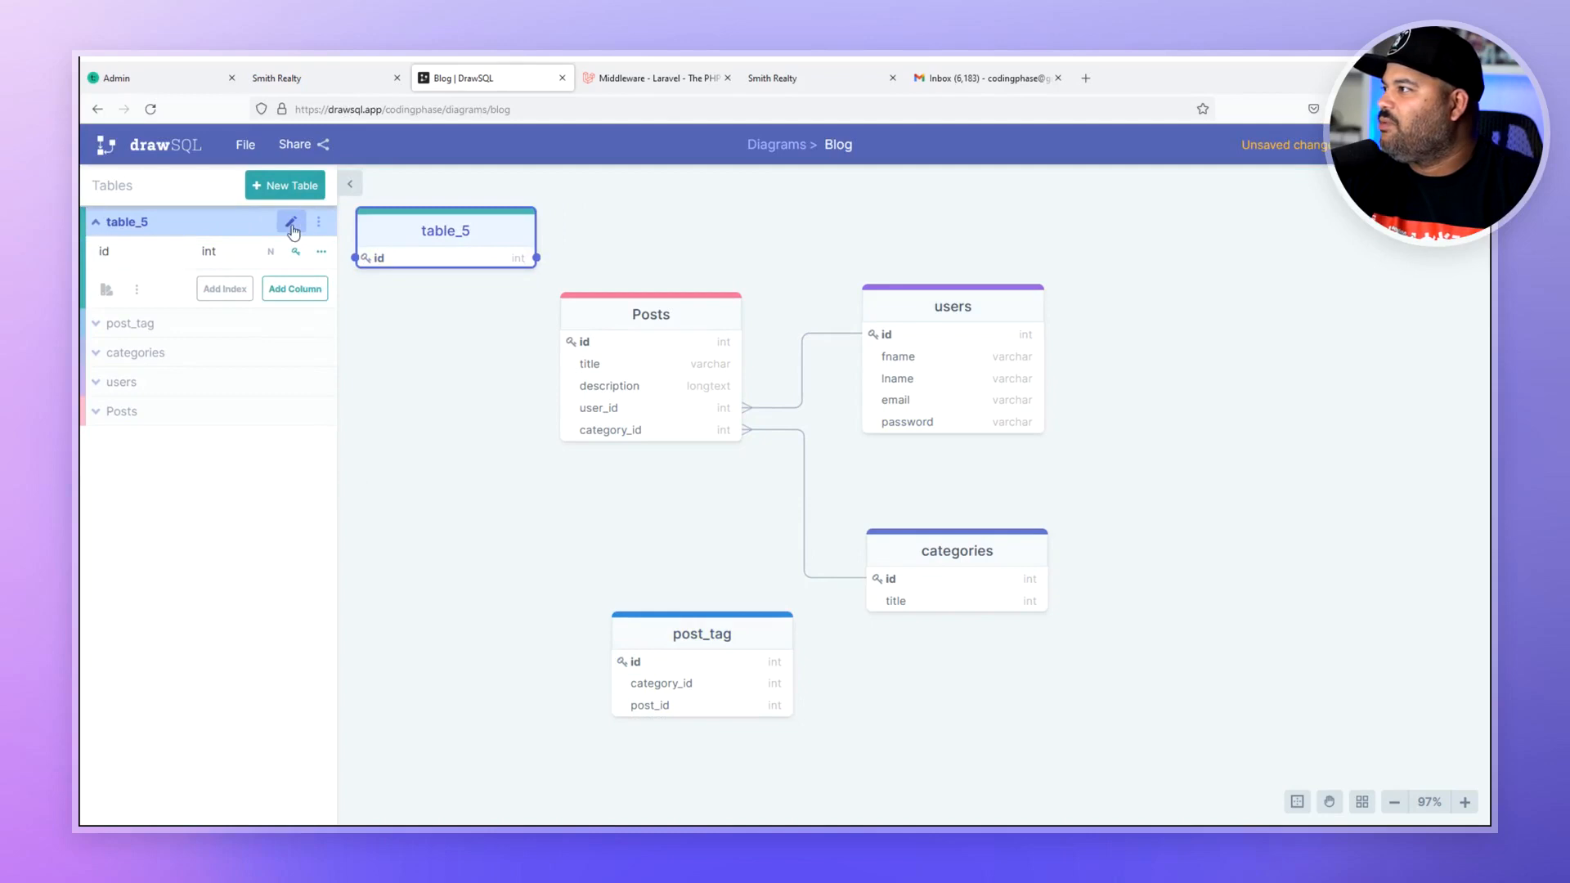
pyautogui.write('tags')
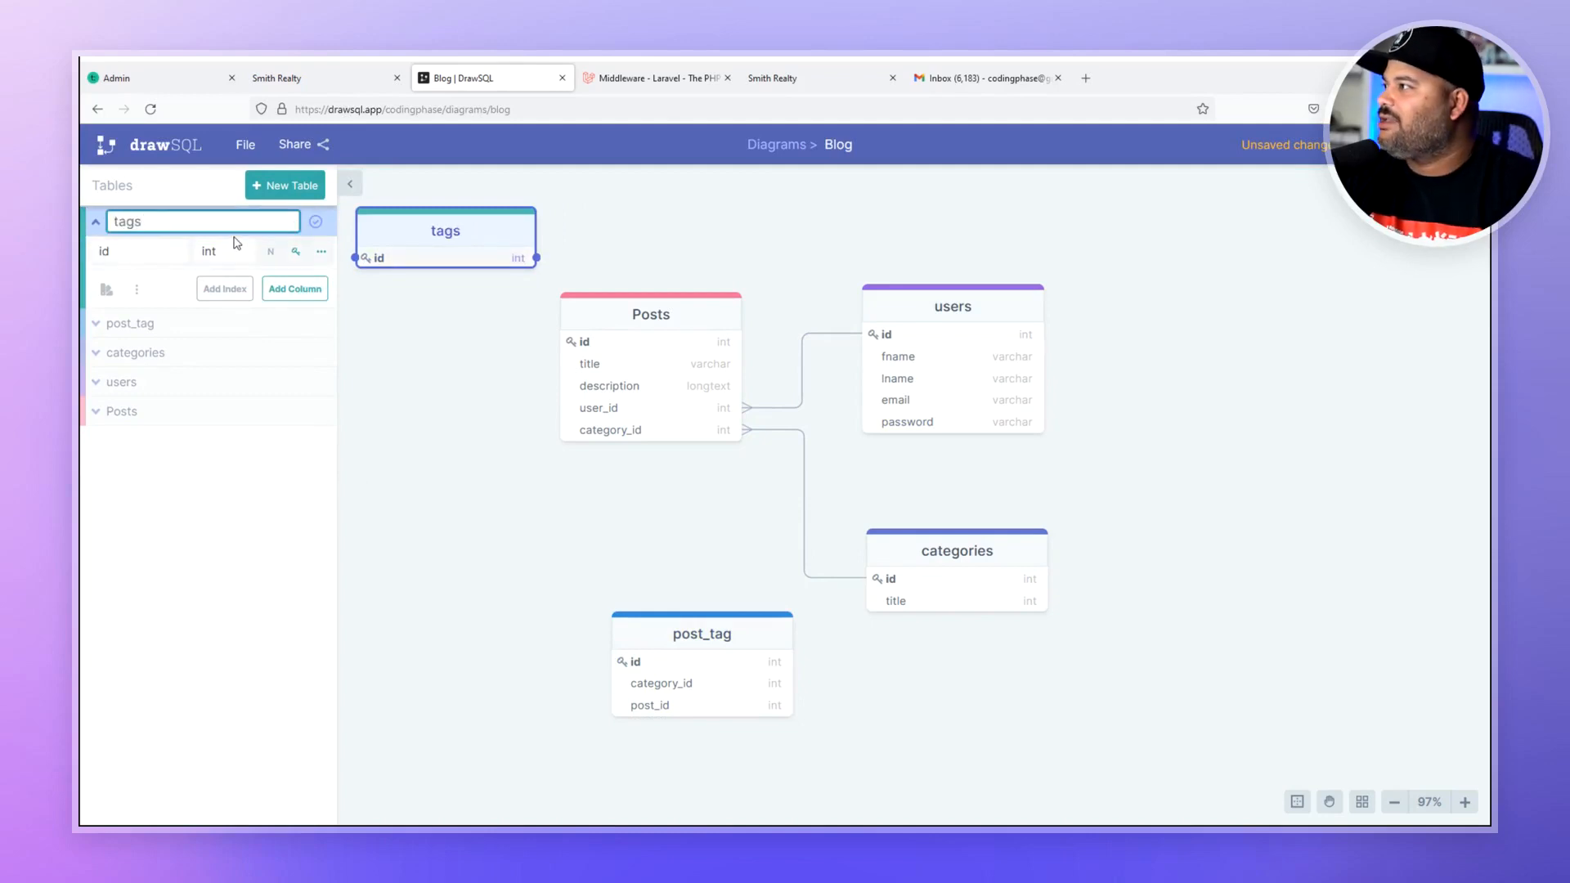
pyautogui.press('Return')
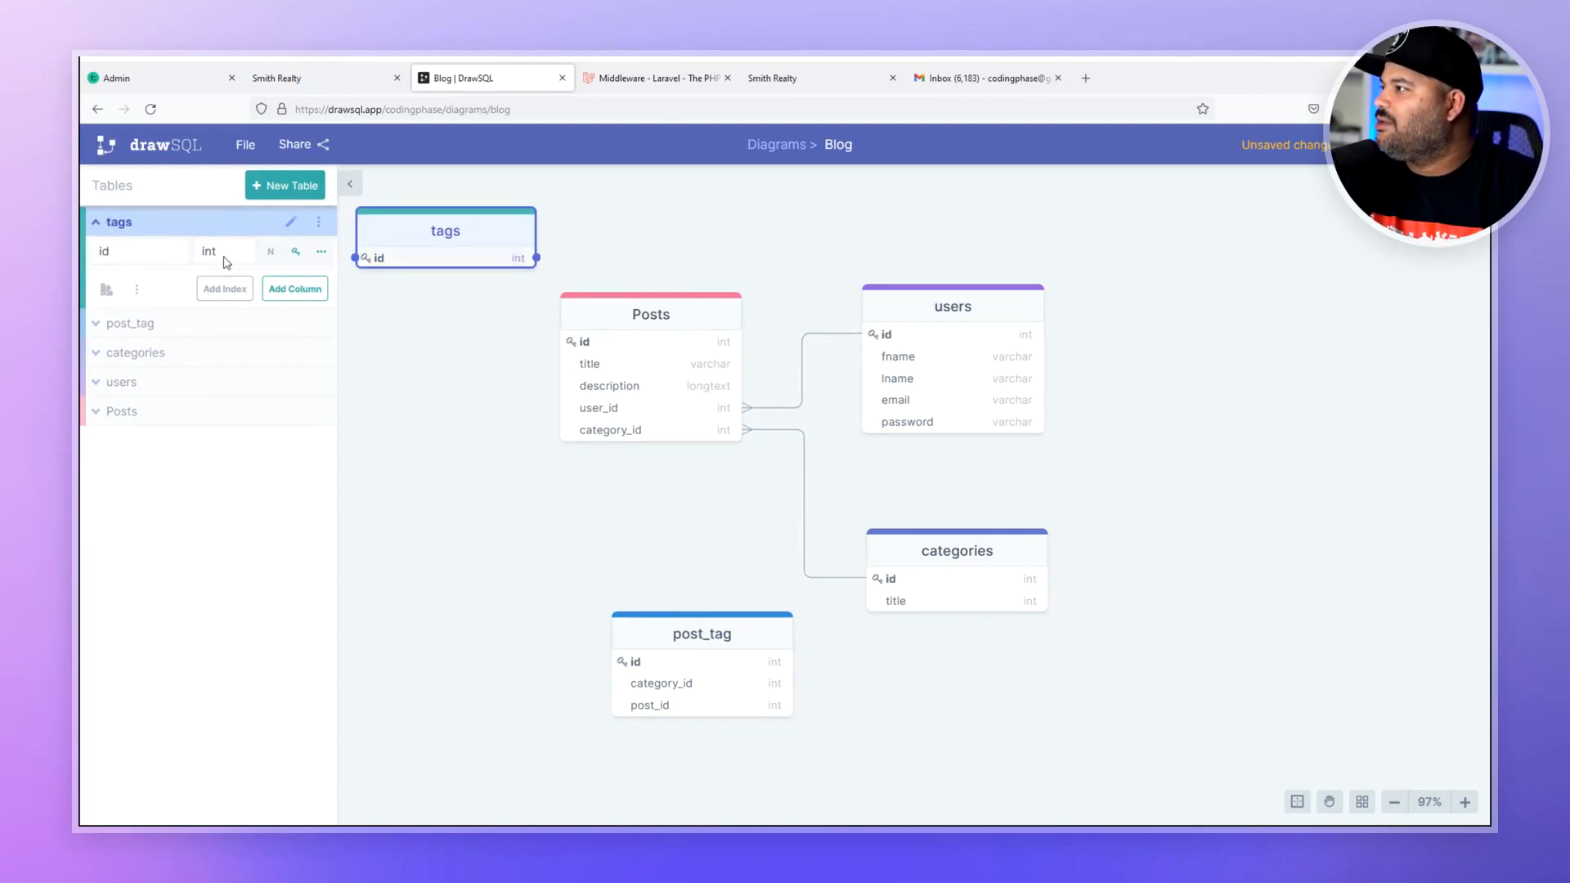
# - Add a title column to the tags table
pyautogui.click(305, 292)
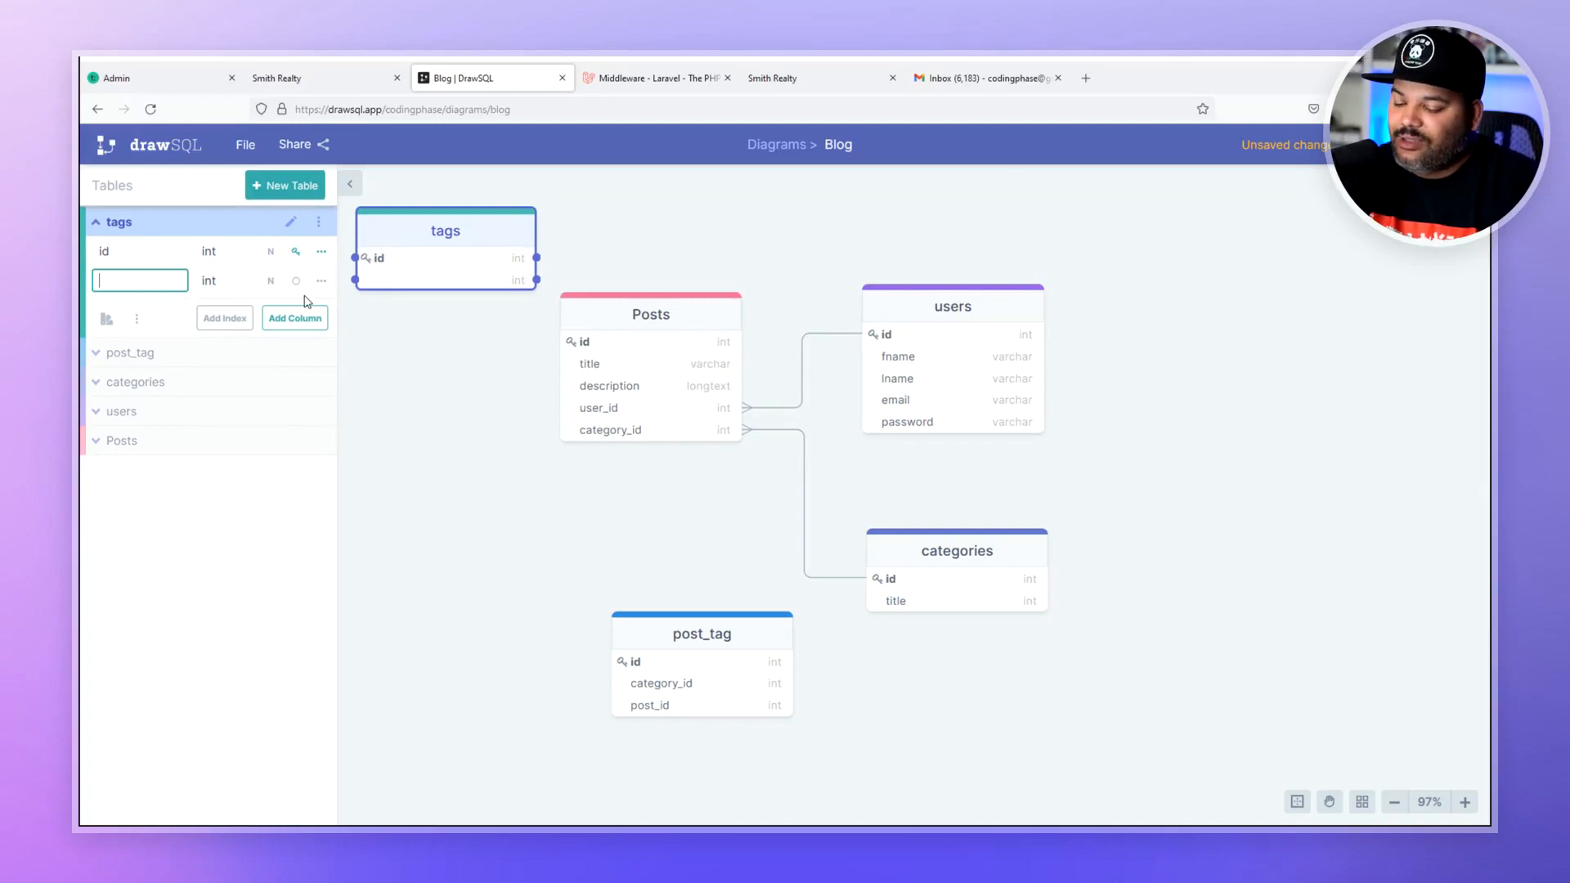
pyautogui.write('tigl')
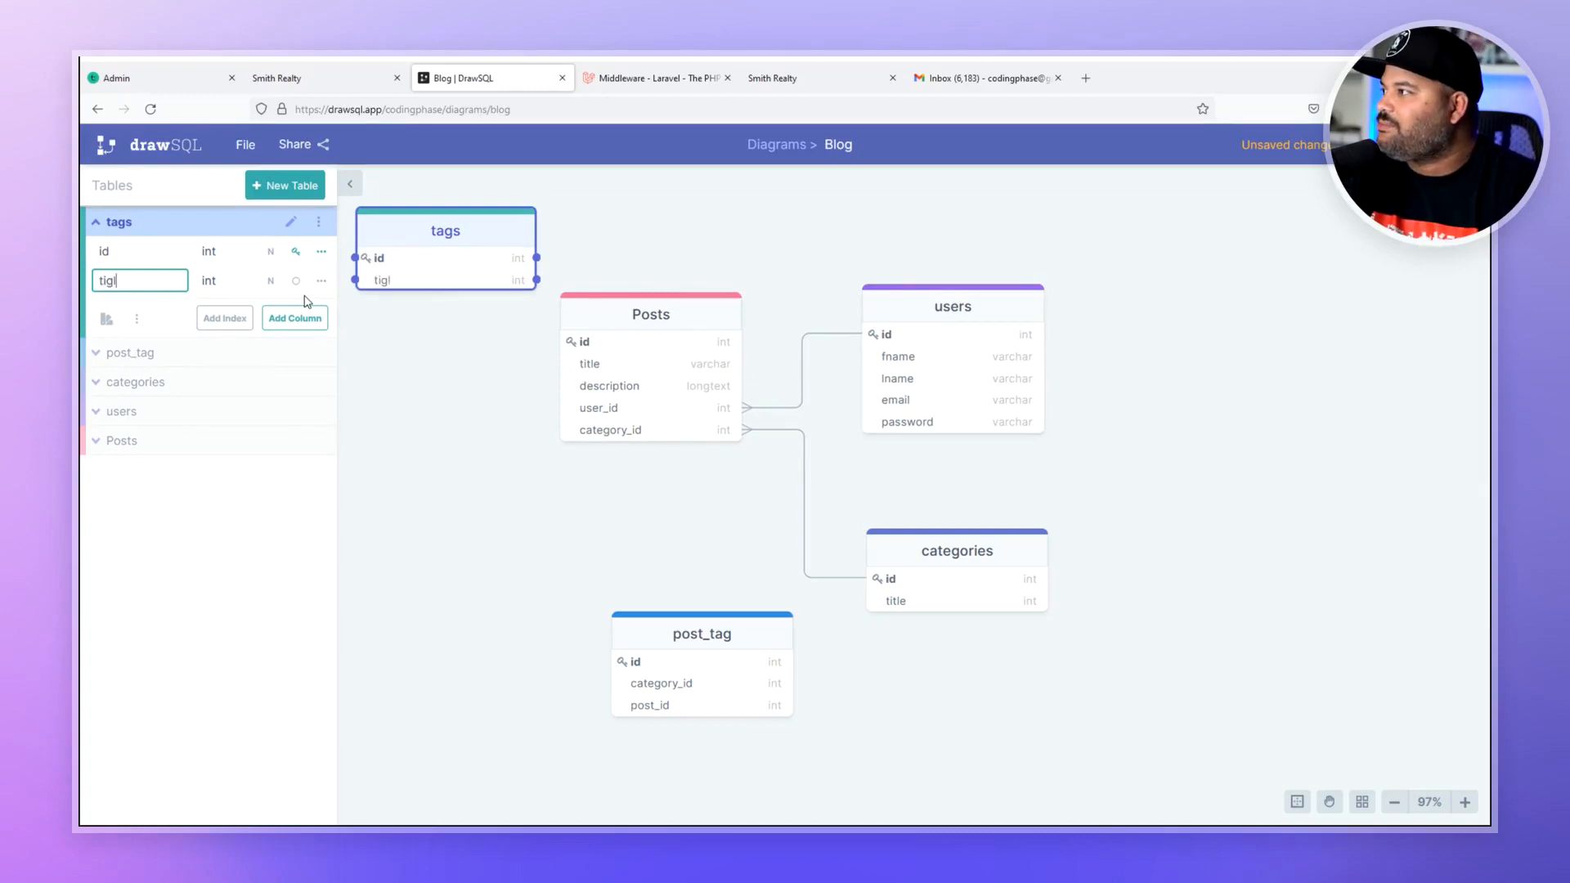
pyautogui.press('BackSpace')
pyautogui.press('BackSpace')
pyautogui.write('tle')
pyautogui.press('Return')
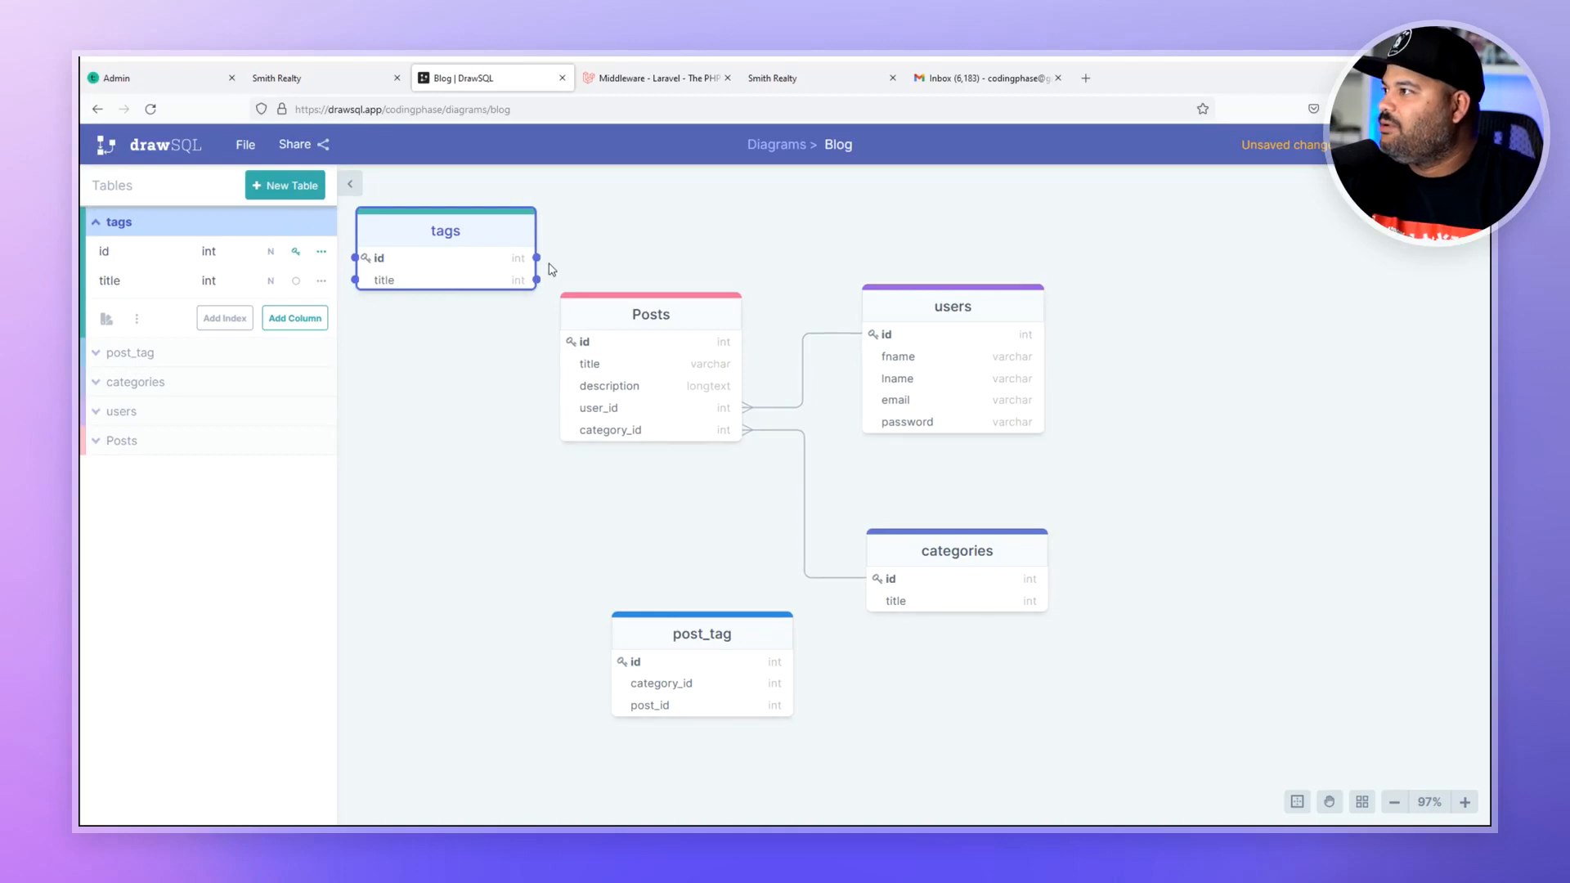
# - Move tags and post_tag down, set tags–post_tag to one-to-many, and change Posts–post_tag cardinality
pyautogui.moveTo(407, 229); pyautogui.dragTo(883, 738)
pyautogui.moveTo(755, 675); pyautogui.dragTo(668, 641)
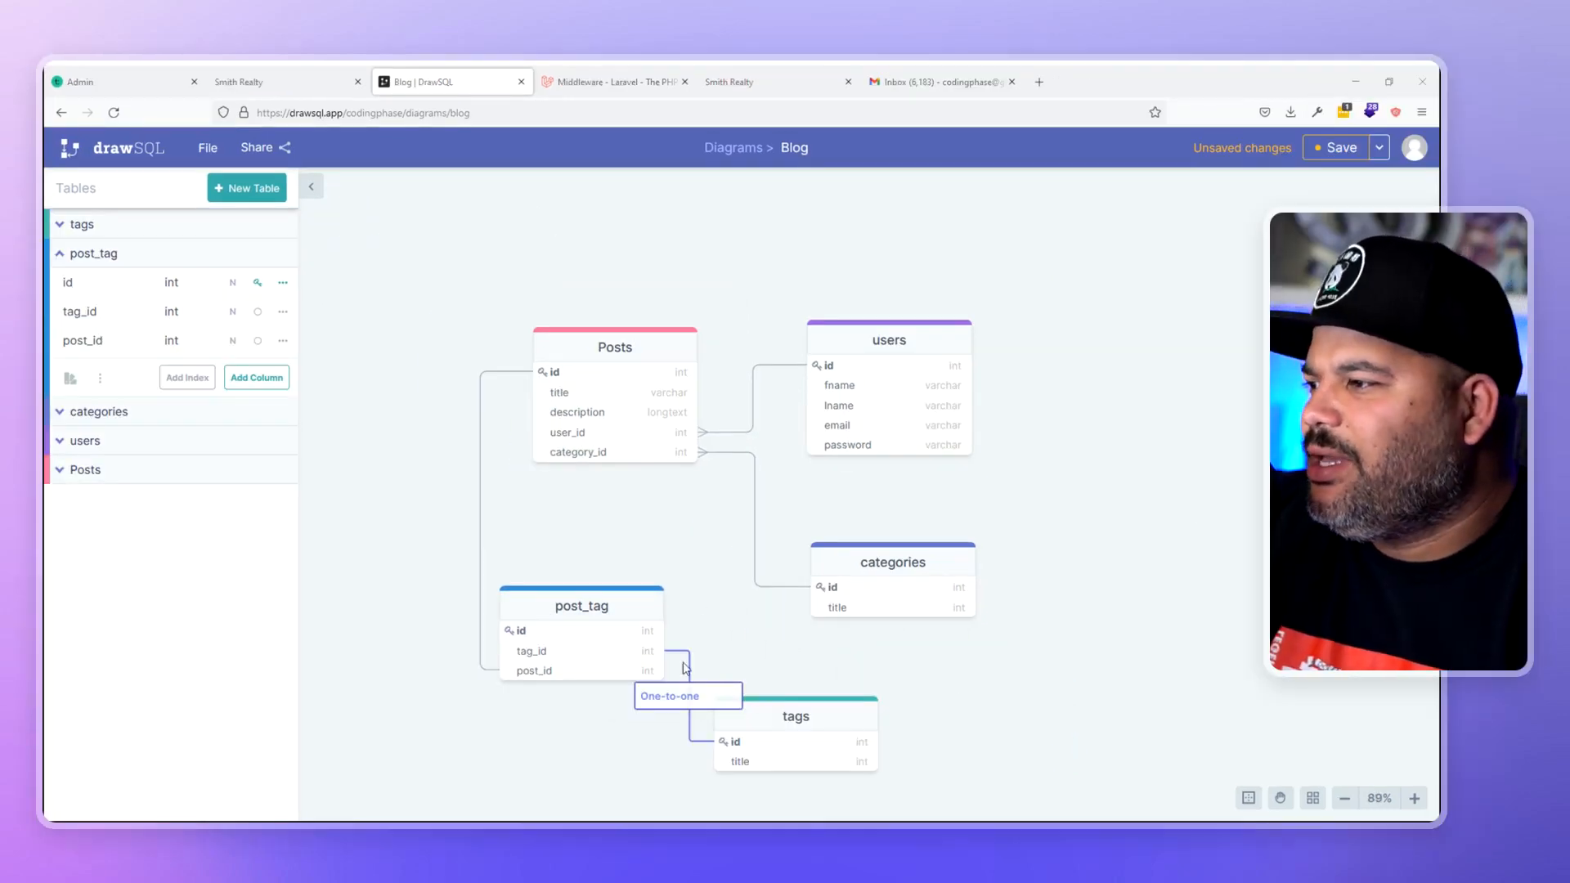
pyautogui.click(689, 696)
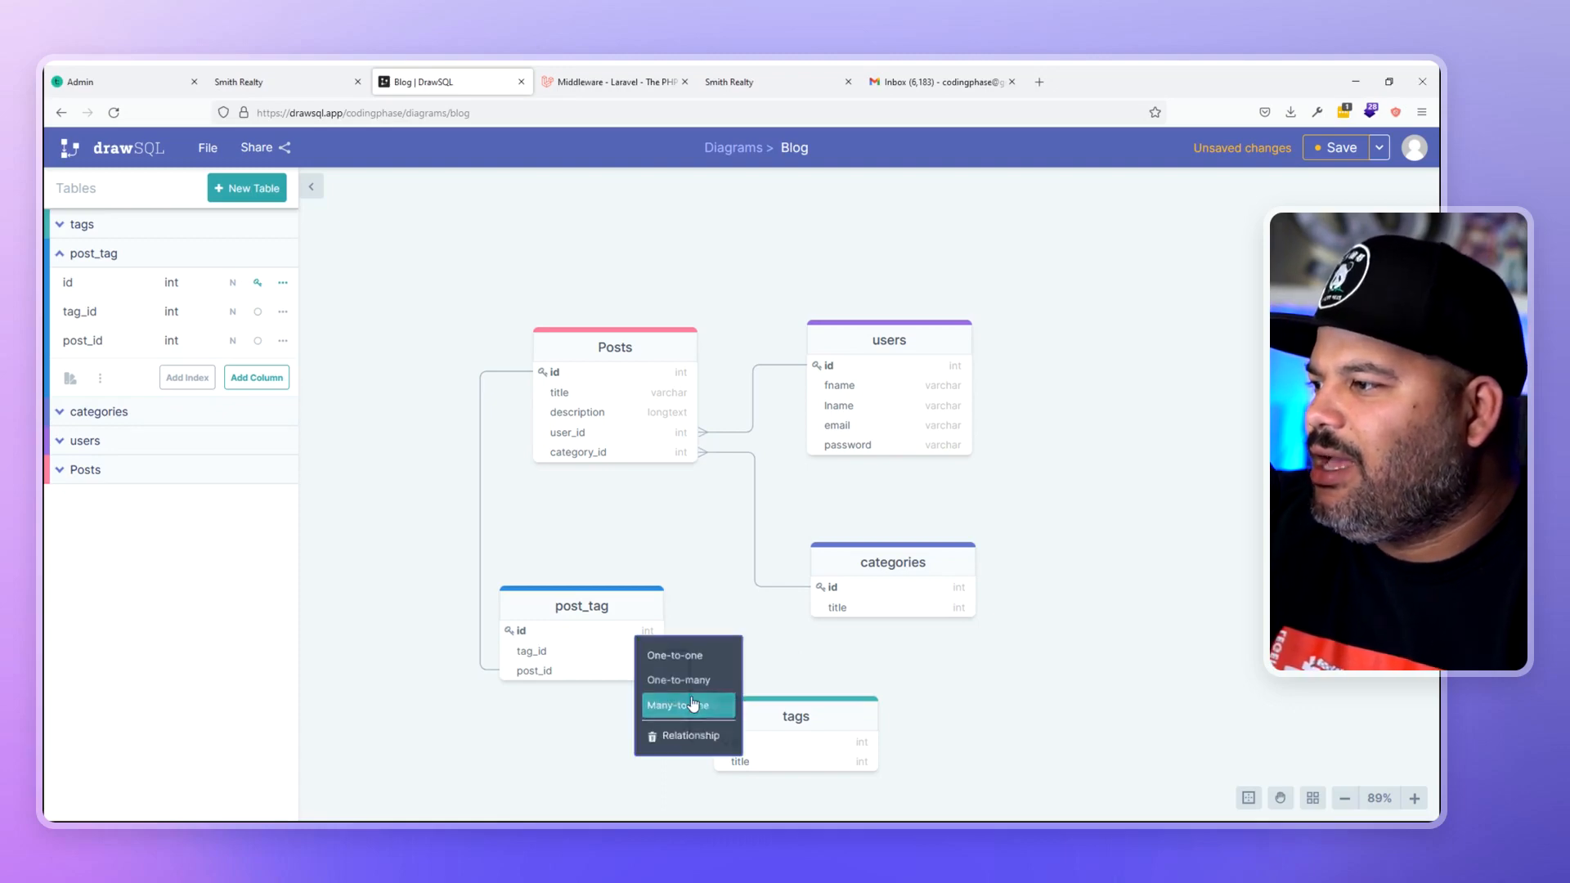
pyautogui.click(696, 682)
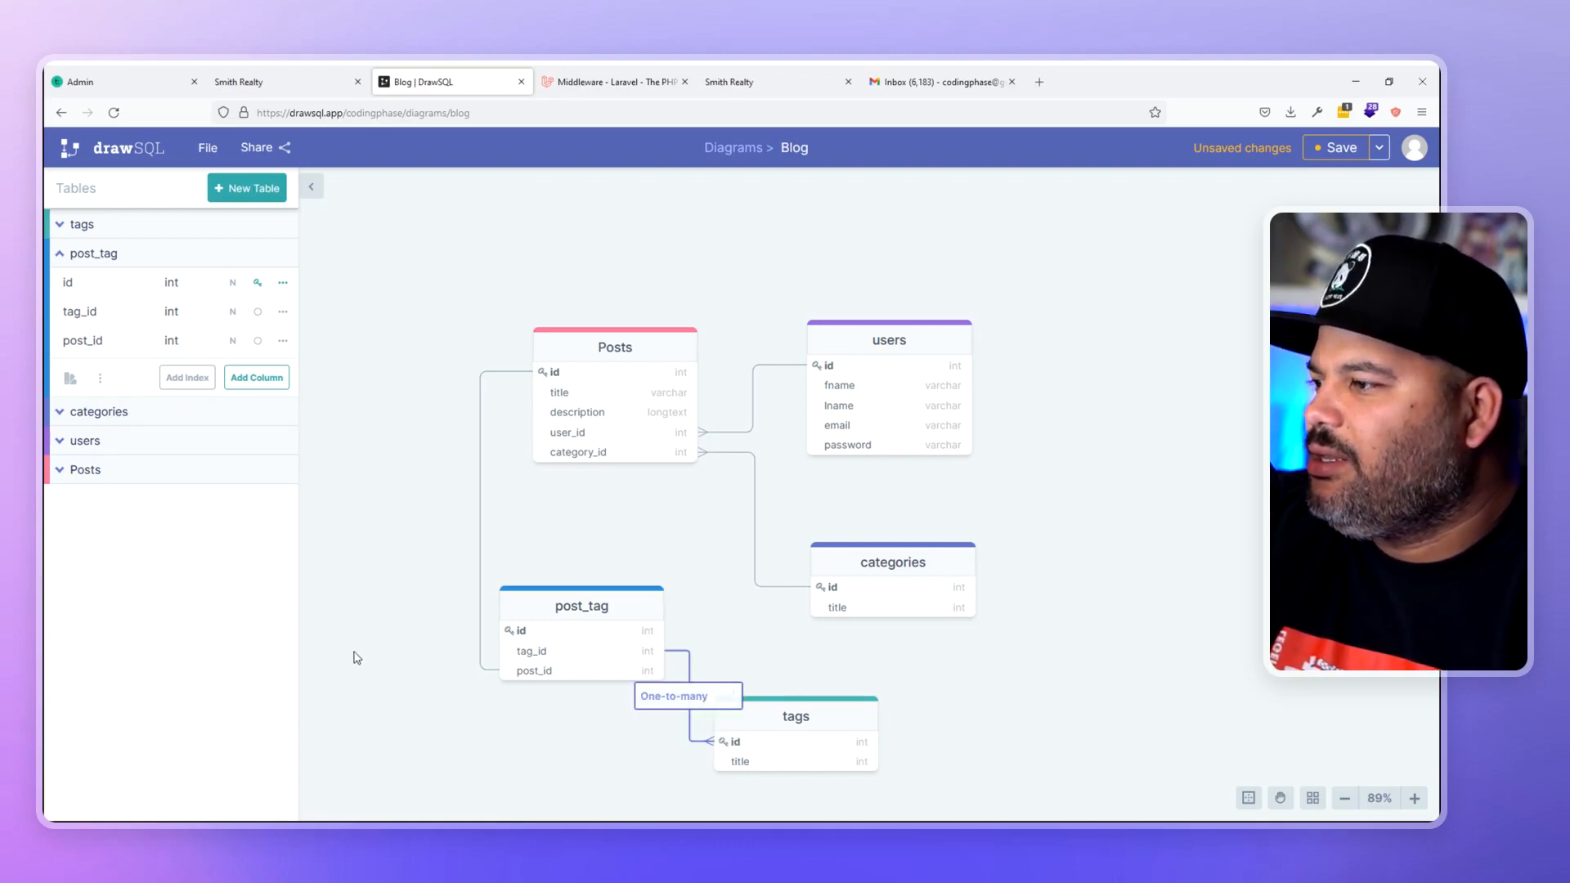
pyautogui.click(472, 513)
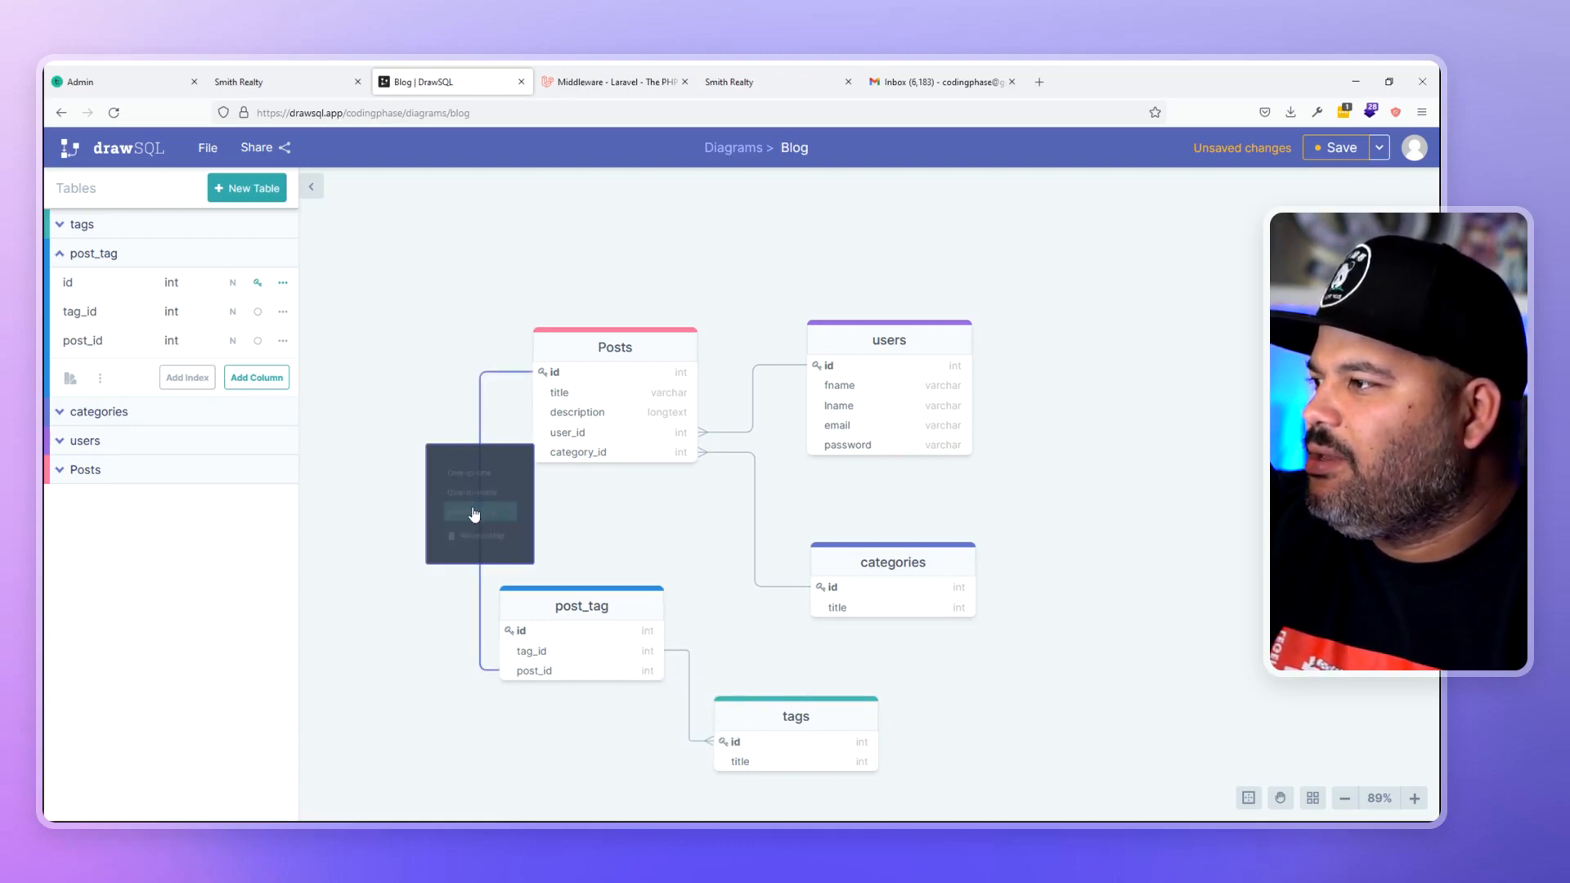
pyautogui.click(473, 513)
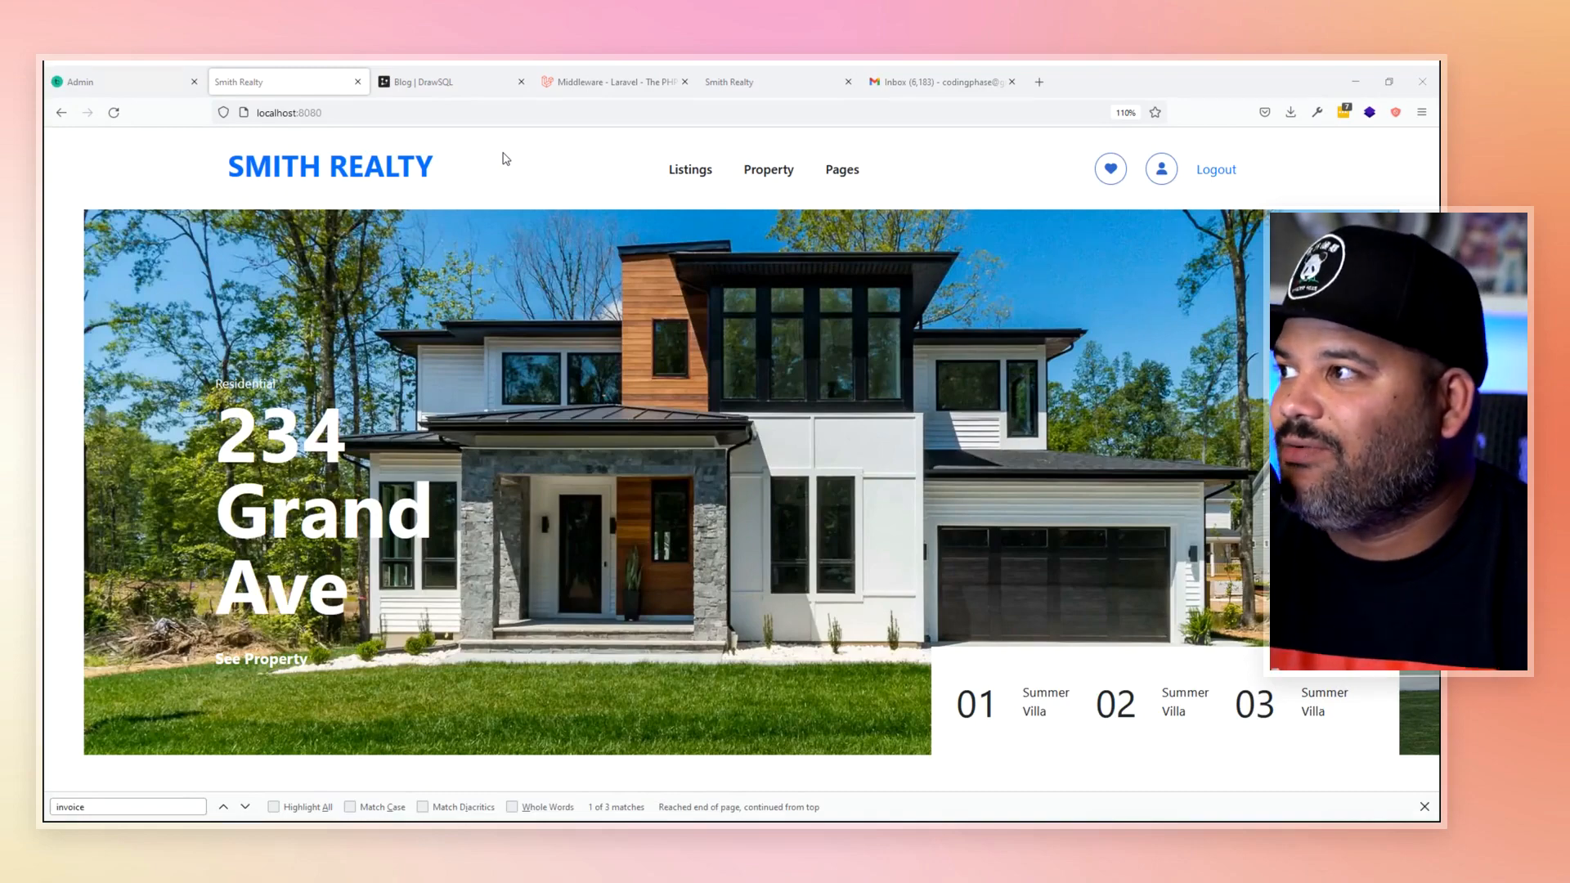
pyautogui.click(694, 169)
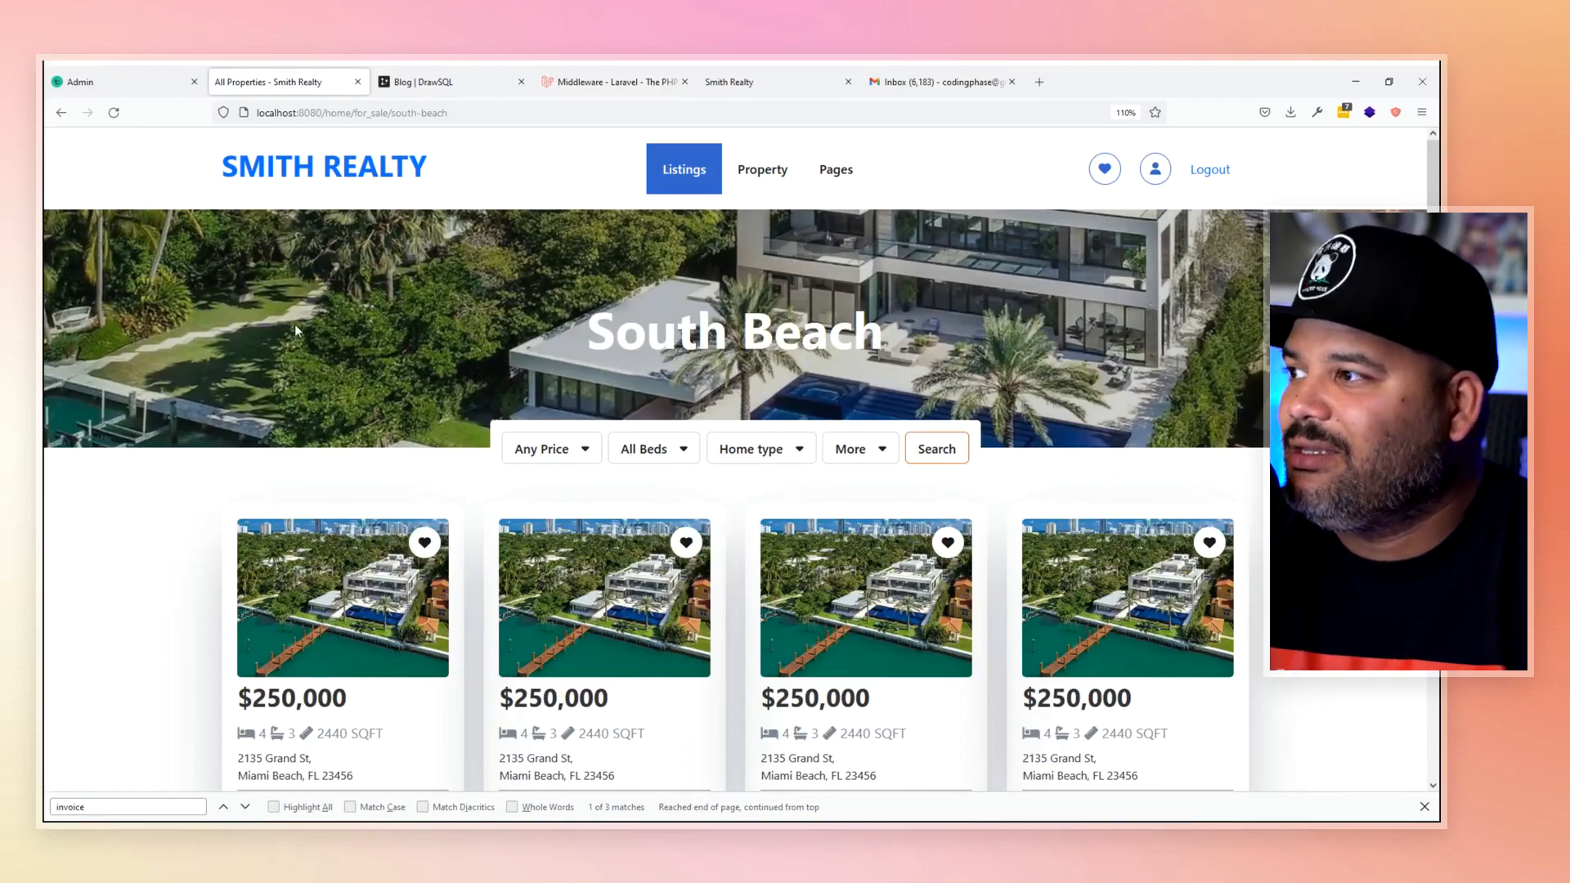
pyautogui.scroll(-4, 294, 324)
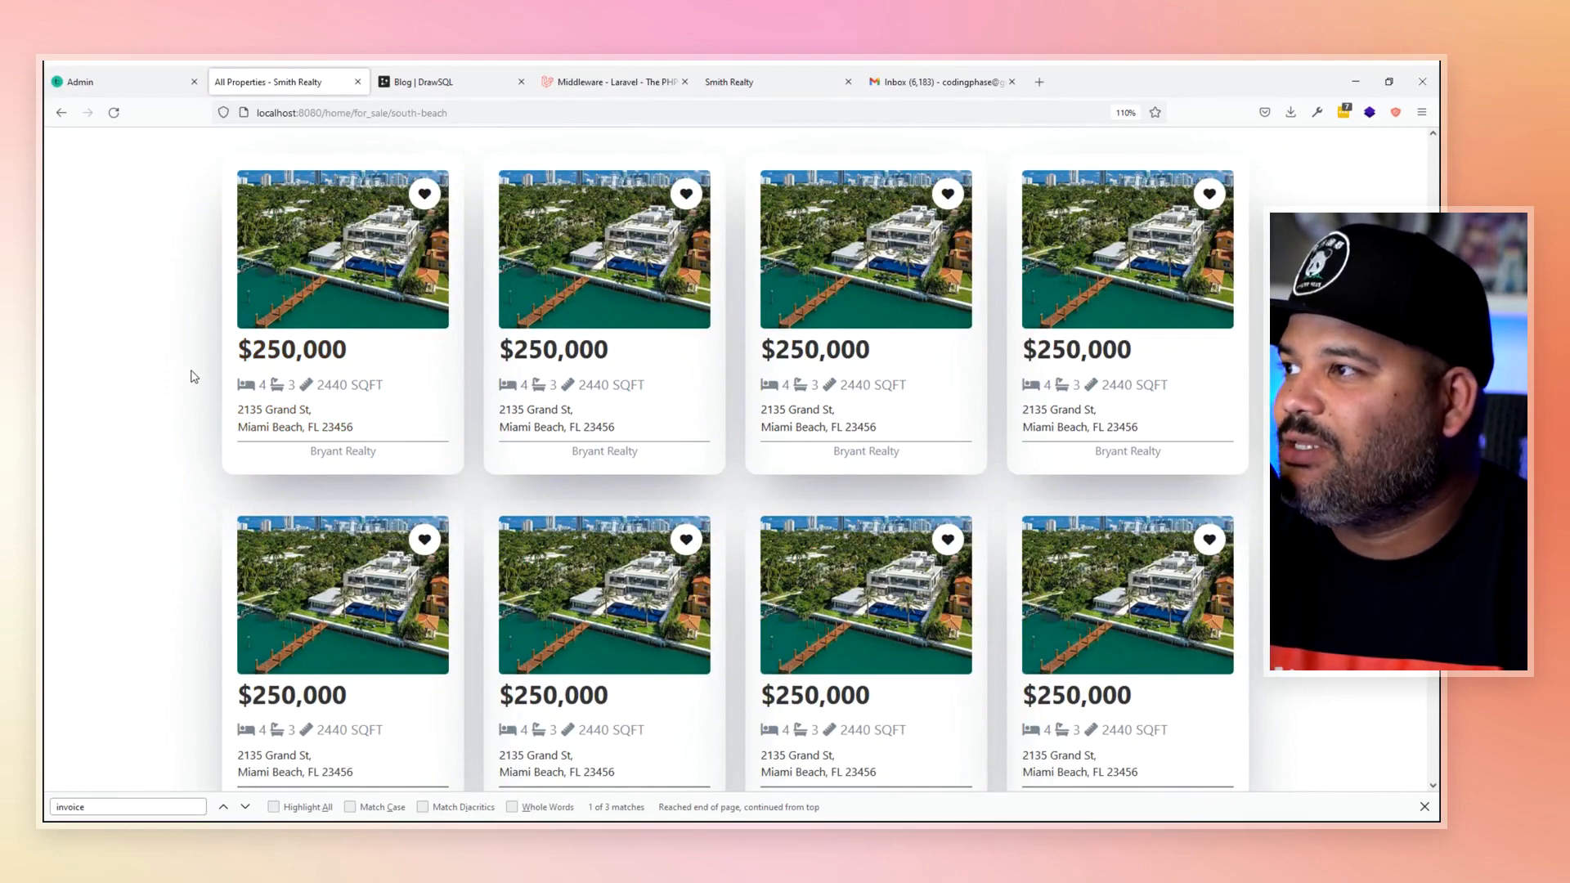
pyautogui.scroll(1, 194, 376)
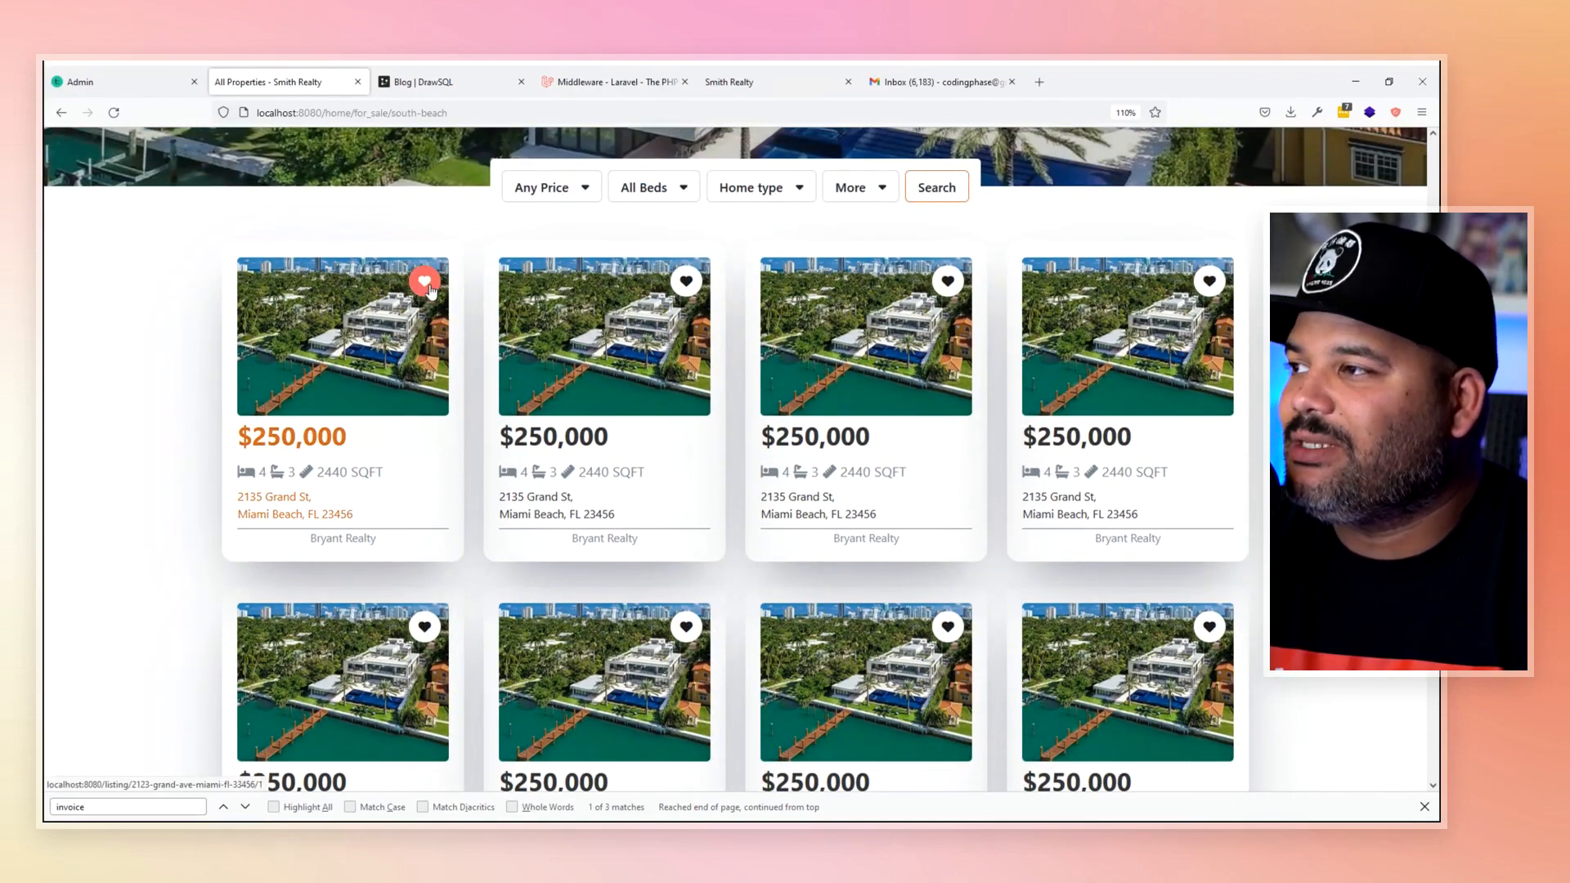
pyautogui.click(427, 285)
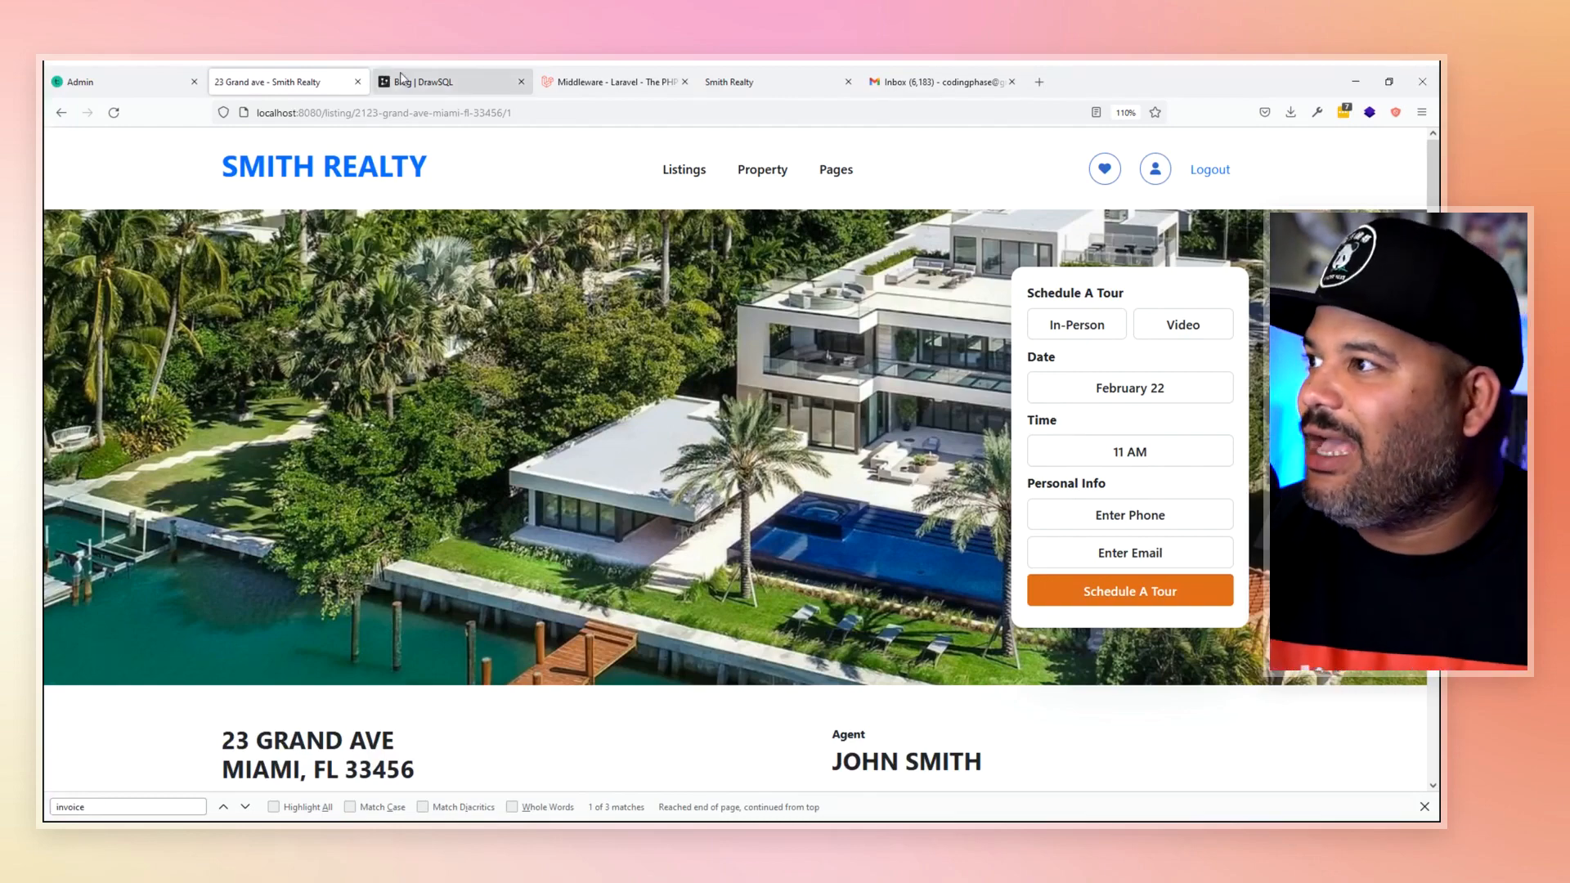
pyautogui.click(1207, 180)
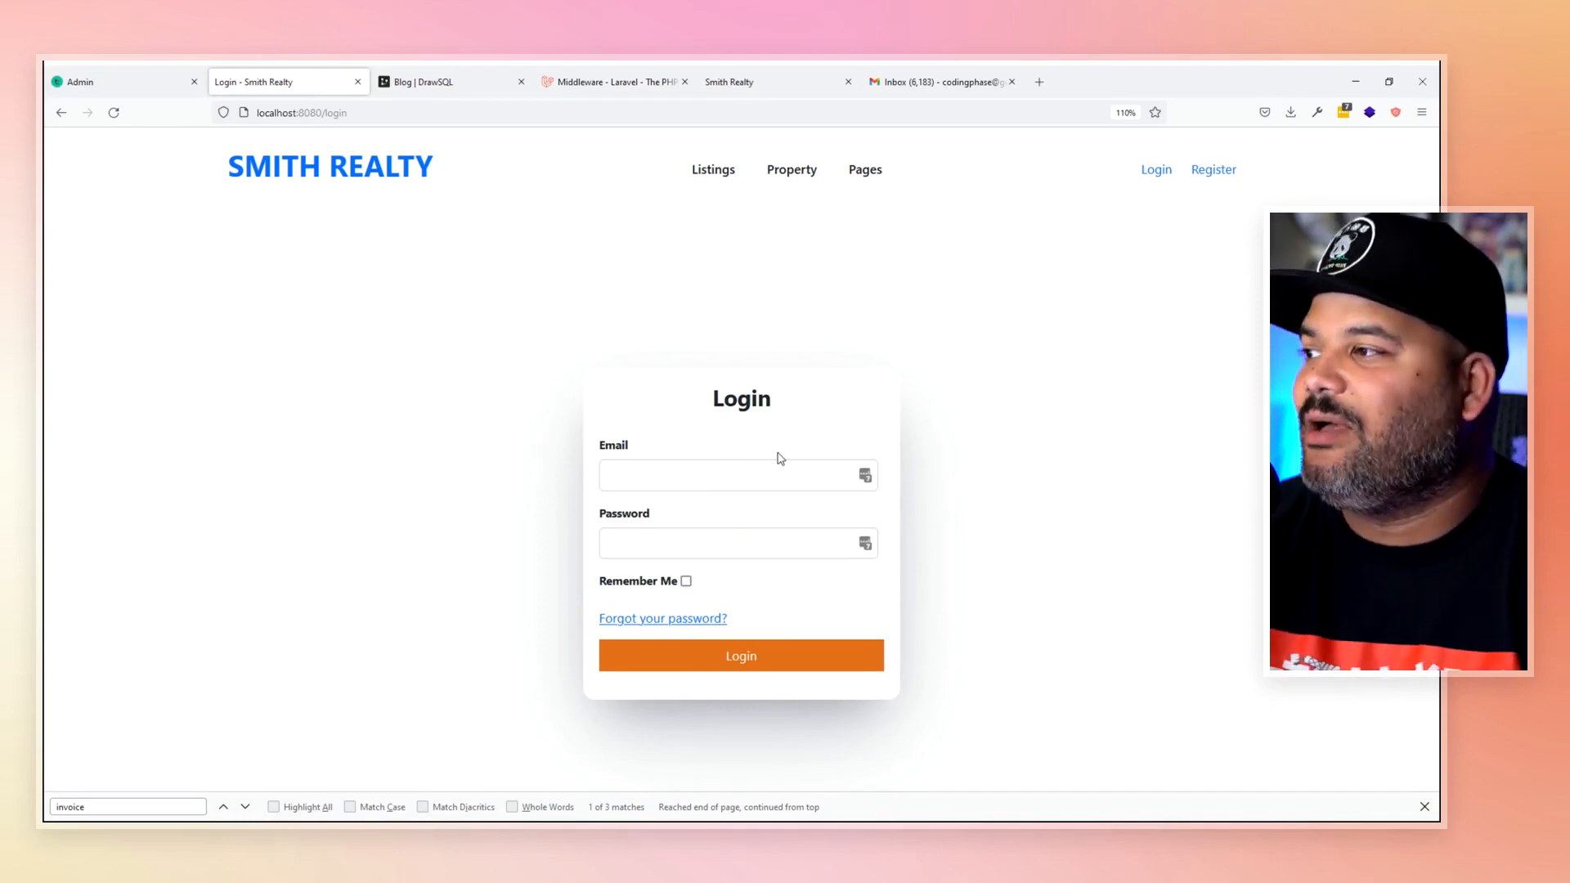
# - Log in with the regular user account's email and password, declining to save the login
pyautogui.click(818, 477)
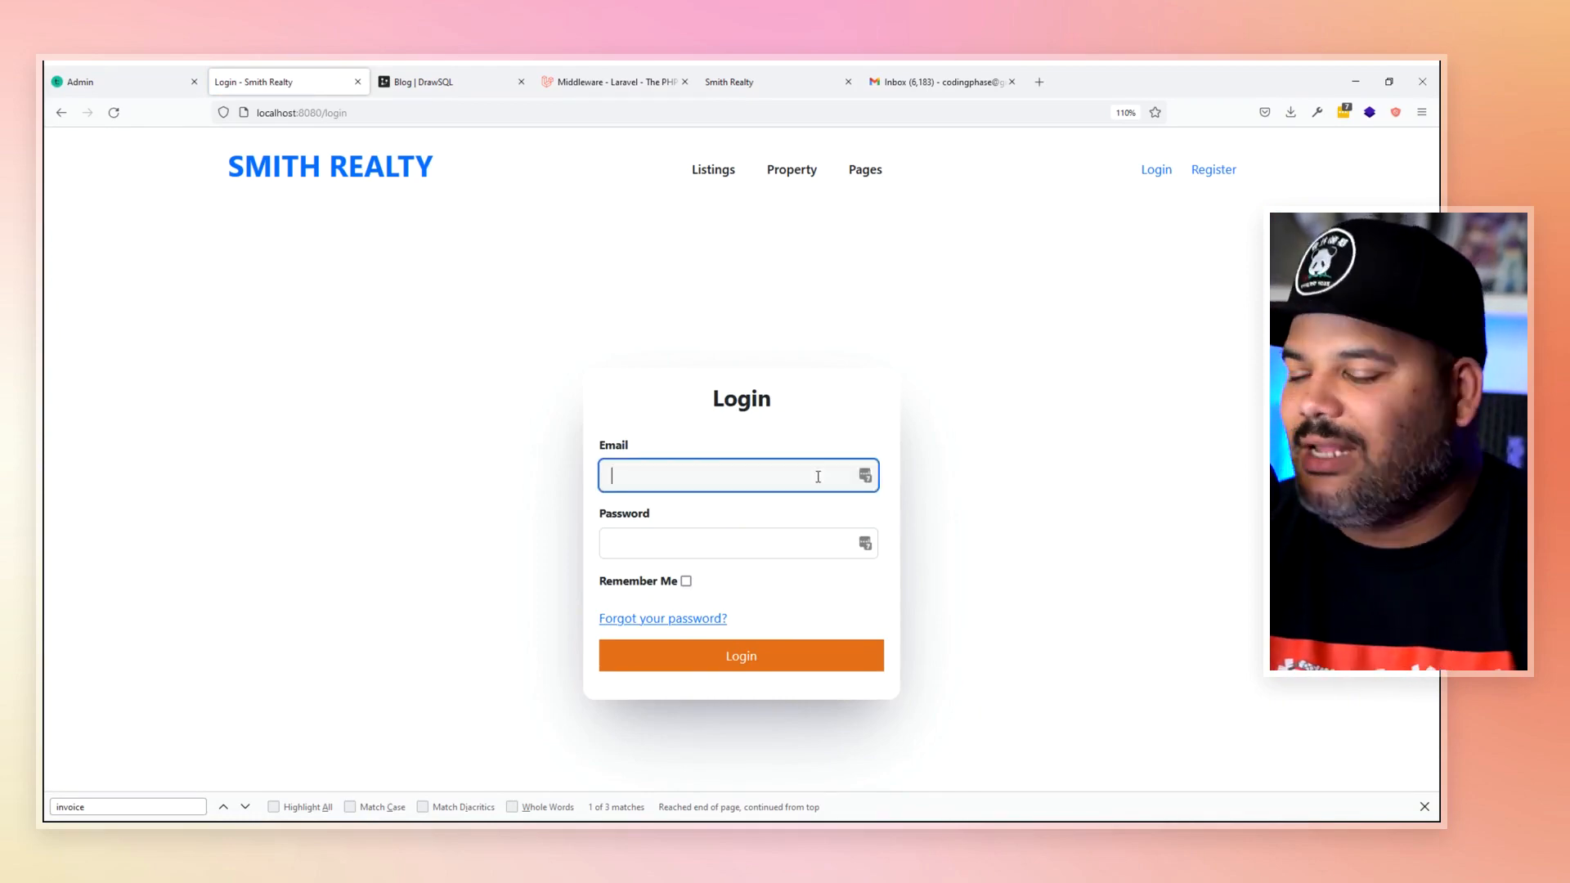
pyautogui.write('user')
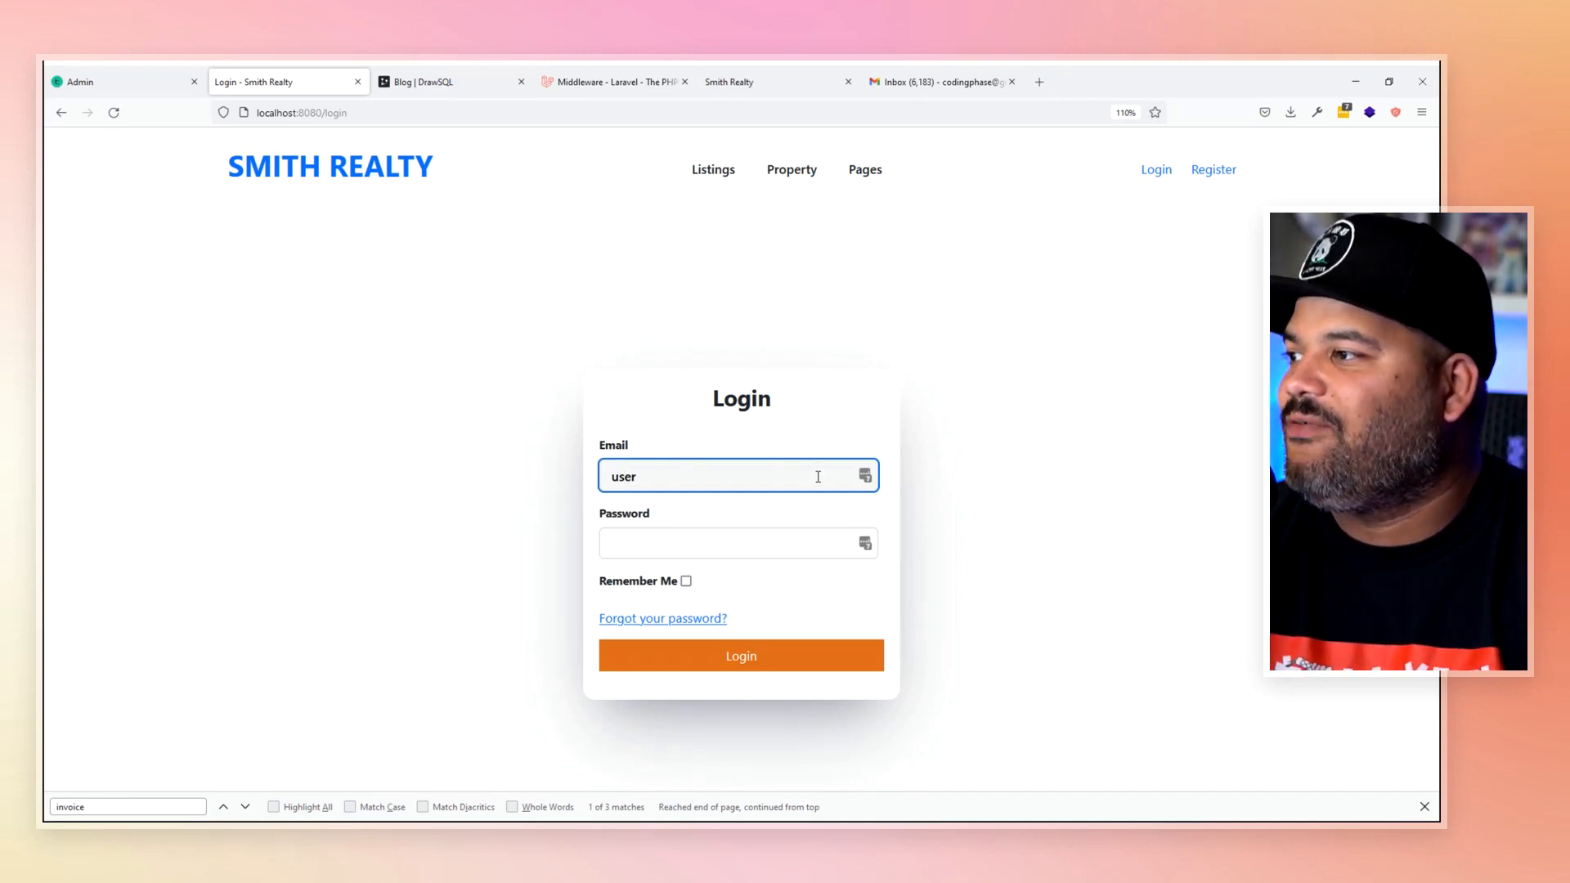
pyautogui.write('@gmail.com')
pyautogui.press('Tab')
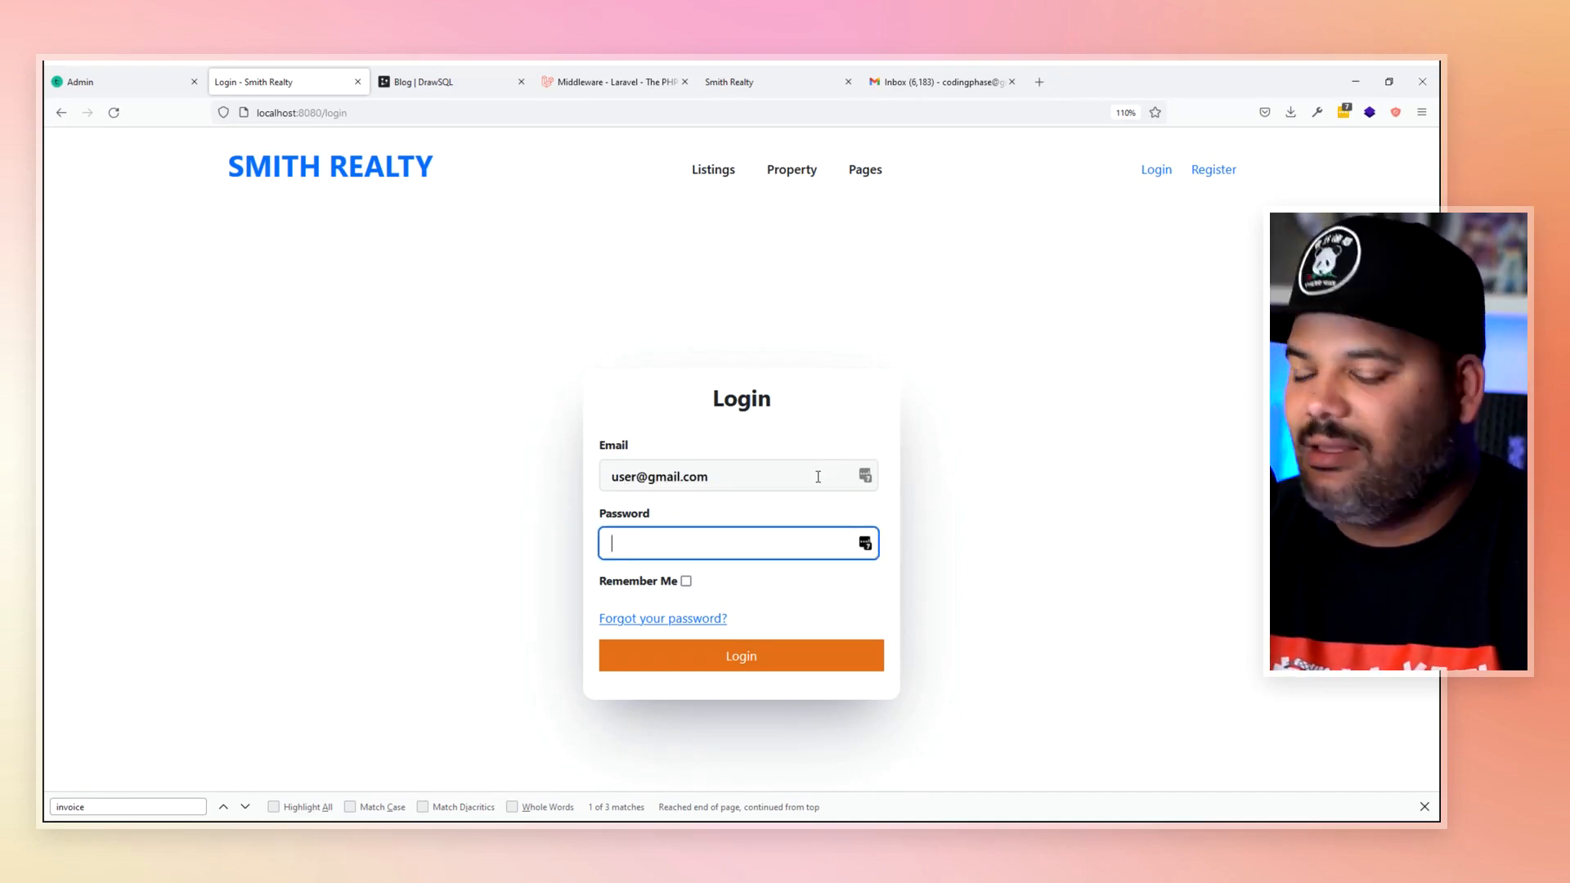
pyautogui.write('••••••')
pyautogui.press('BackSpace')
pyautogui.press('BackSpace')
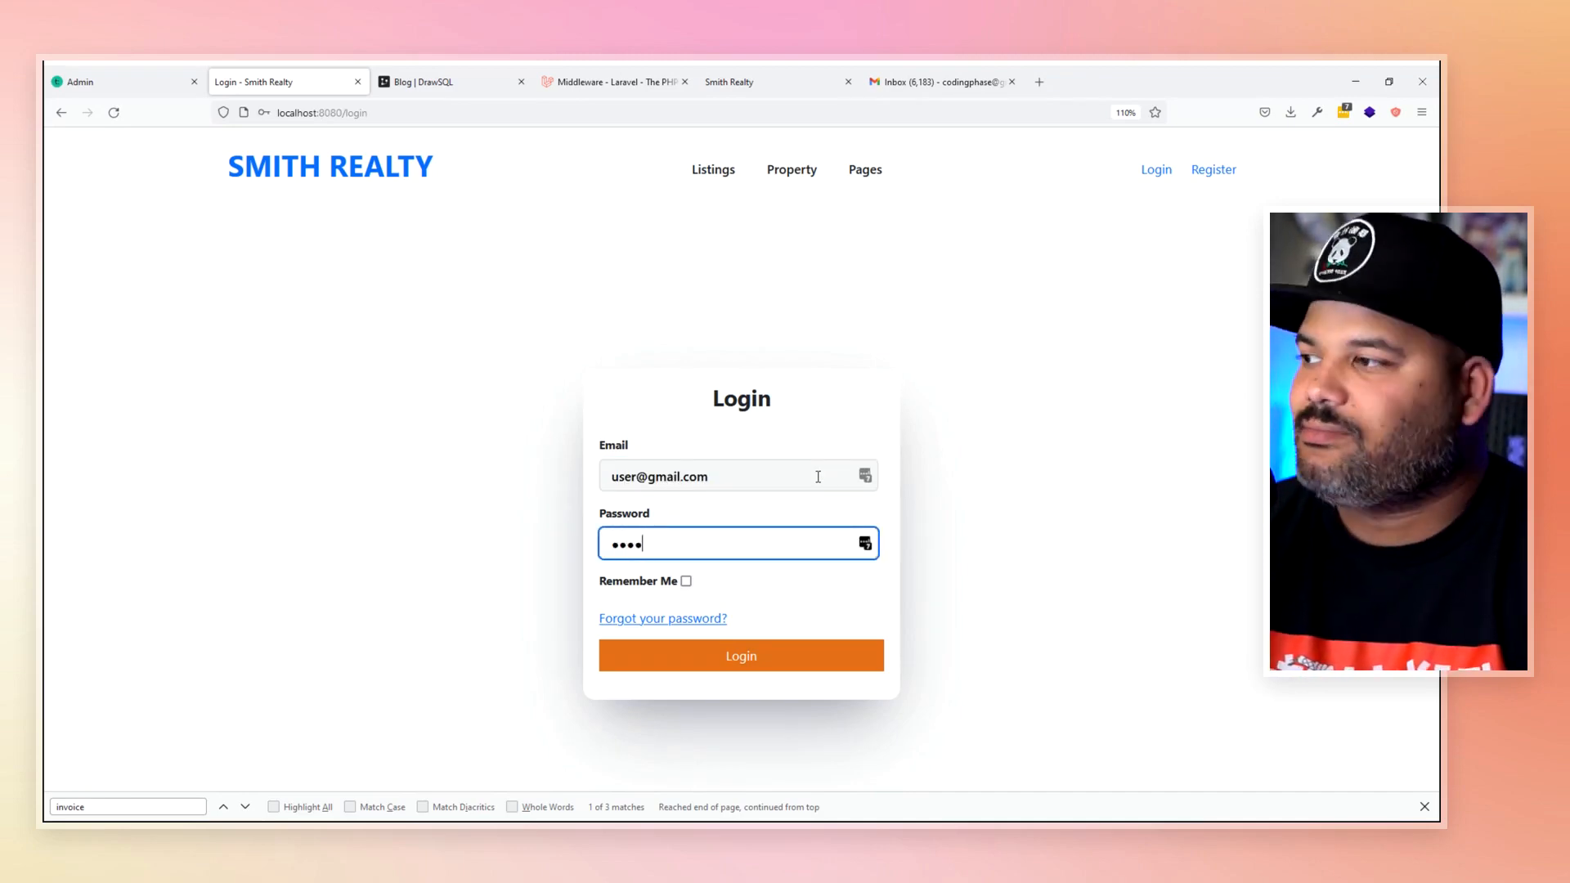
pyautogui.press('BackSpace')
pyautogui.press('BackSpace')
pyautogui.press('BackSpace')
pyautogui.press('BackSpace')
pyautogui.write('•••••')
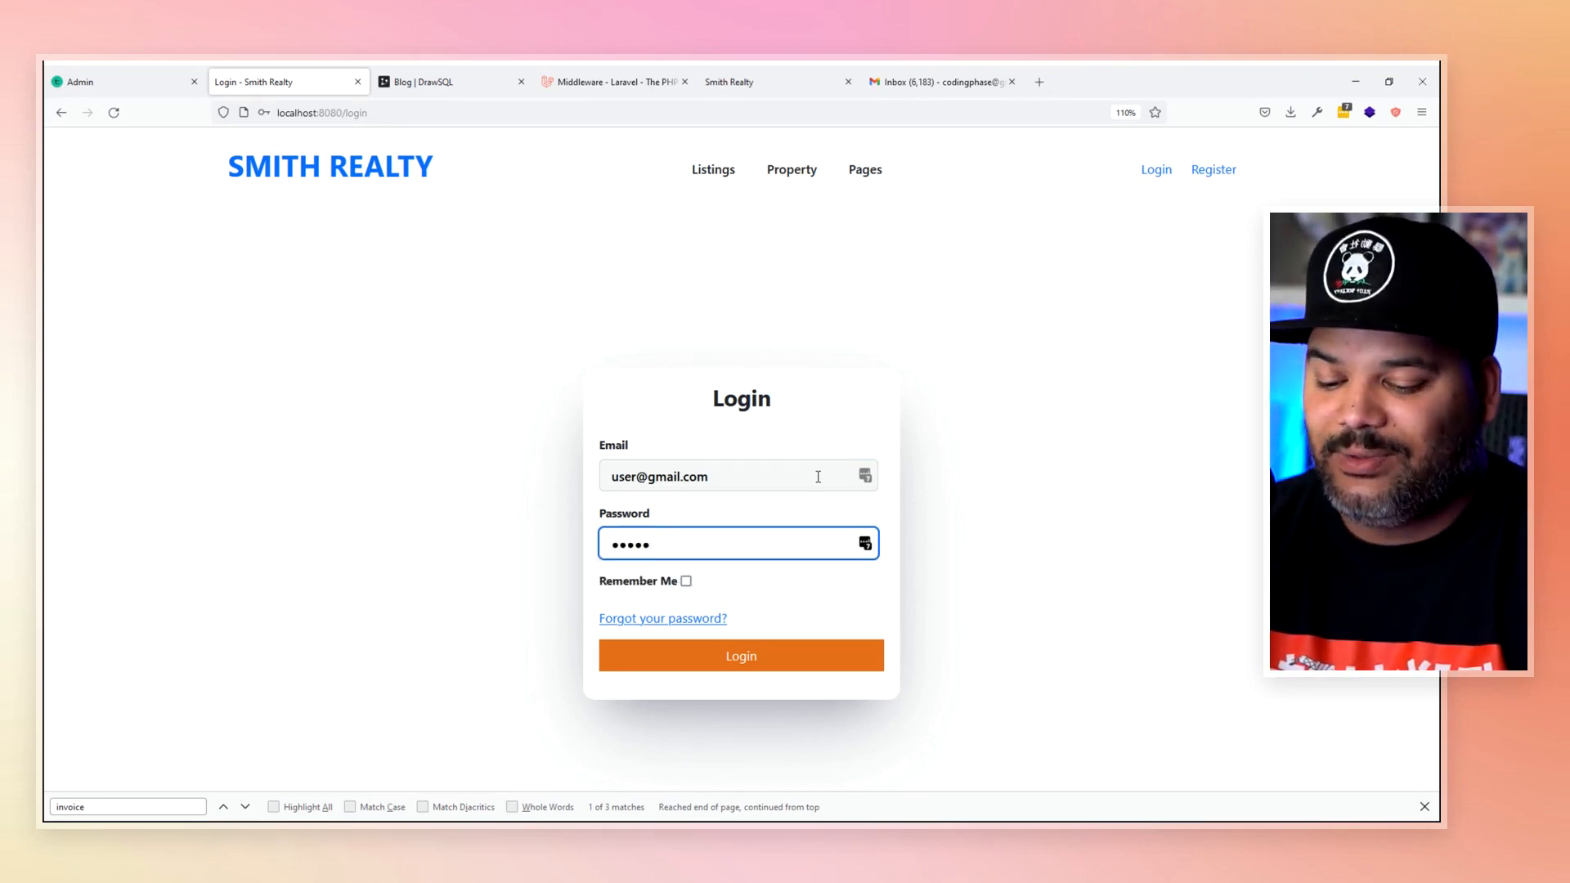
pyautogui.write('••••••')
pyautogui.press('Return')
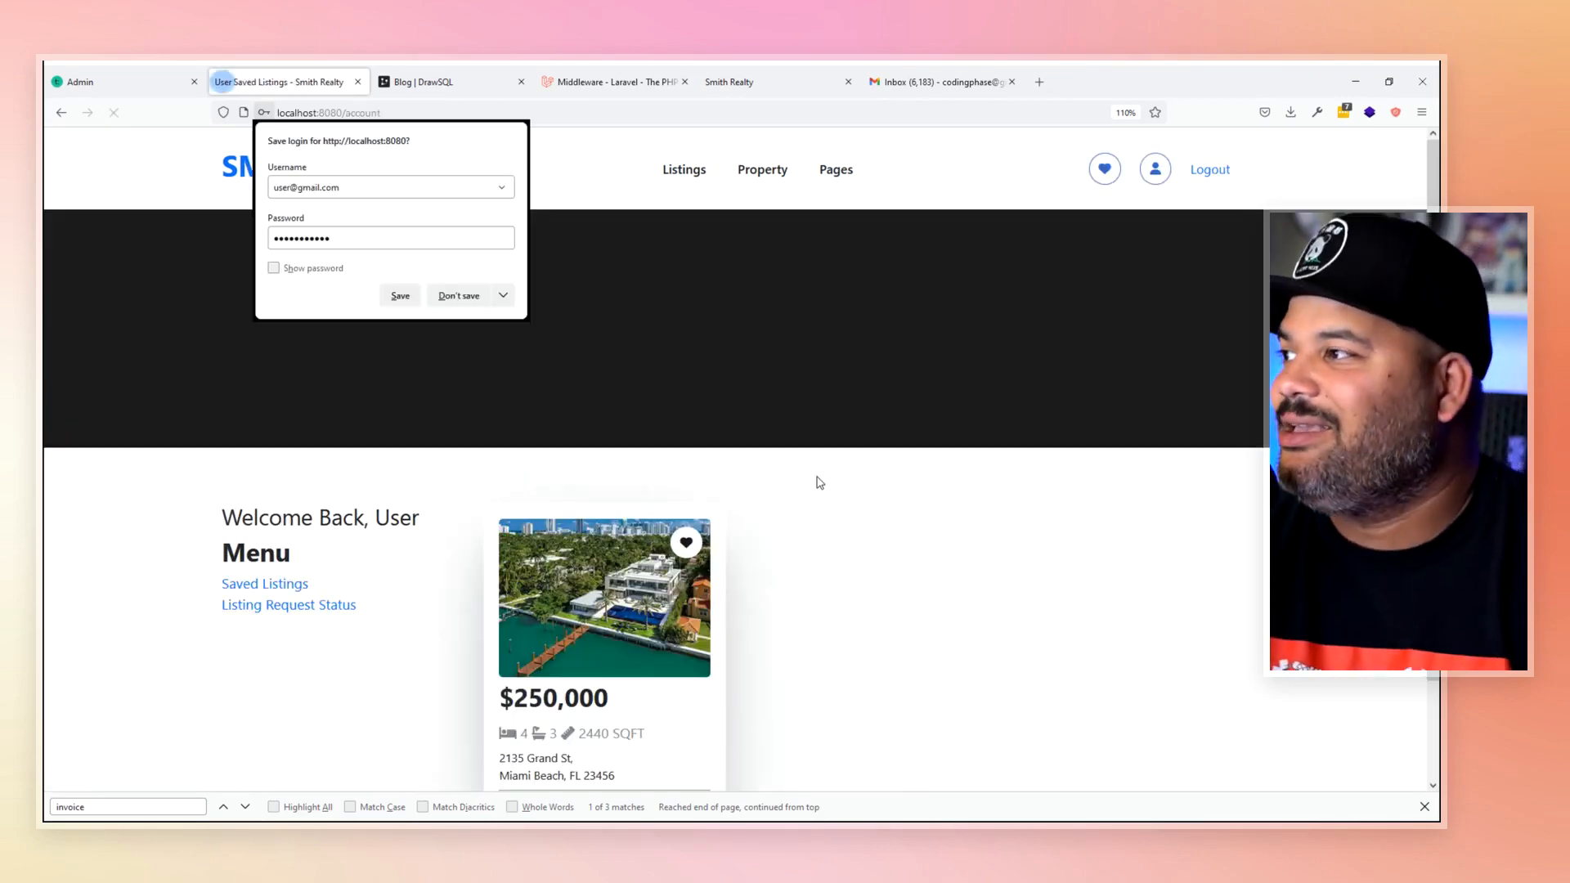
pyautogui.click(740, 415)
# - Check the Listing Request Status page, then log out
pyautogui.scroll(-2, 424, 646)
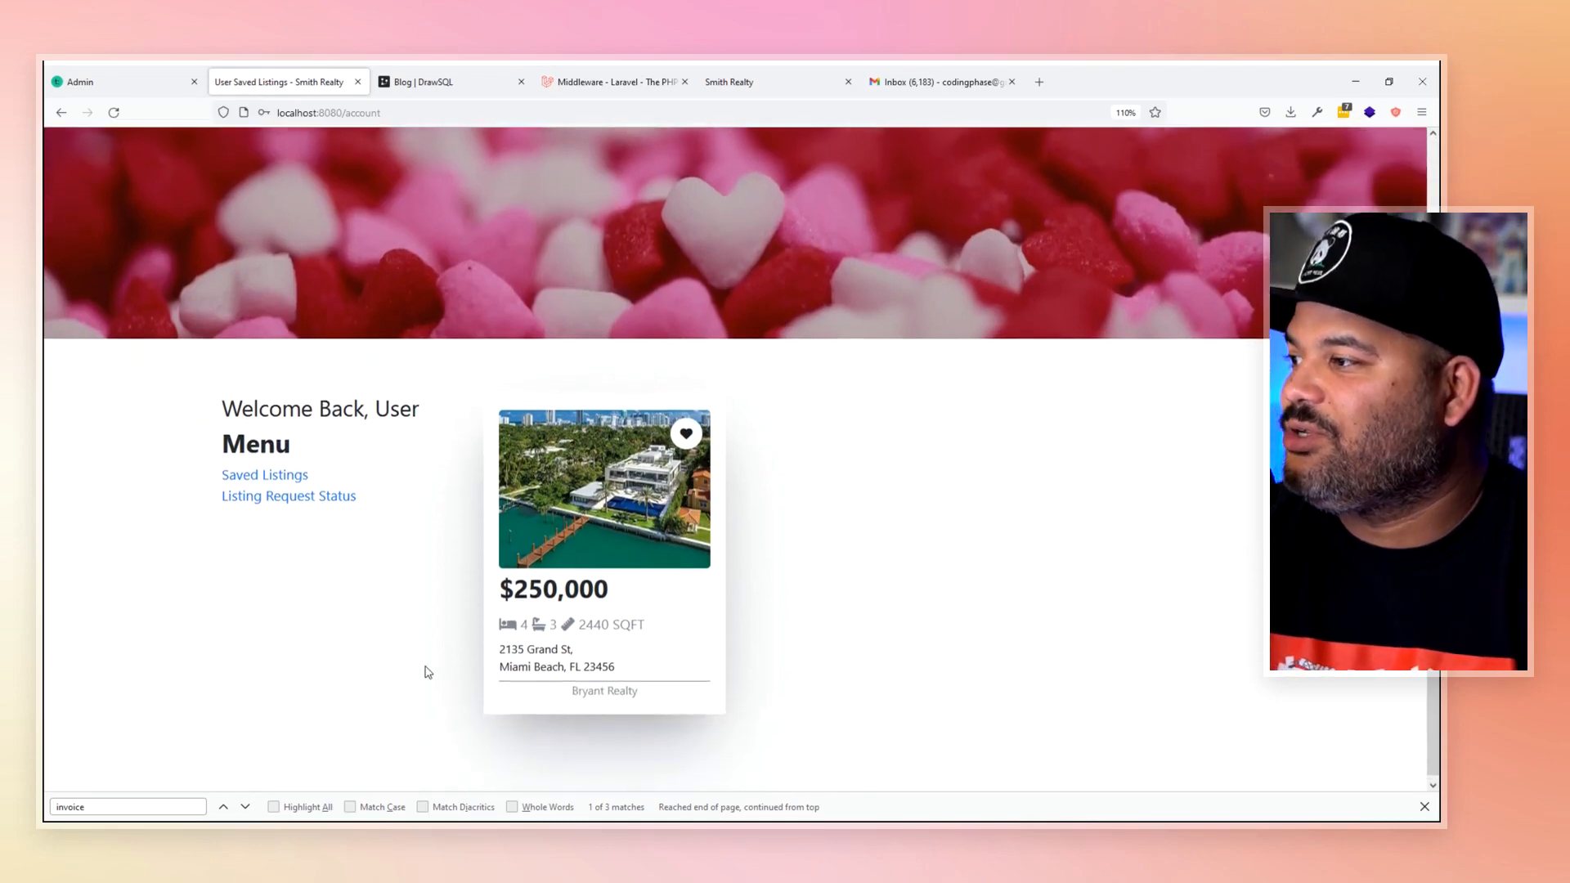
pyautogui.scroll(2, 292, 543)
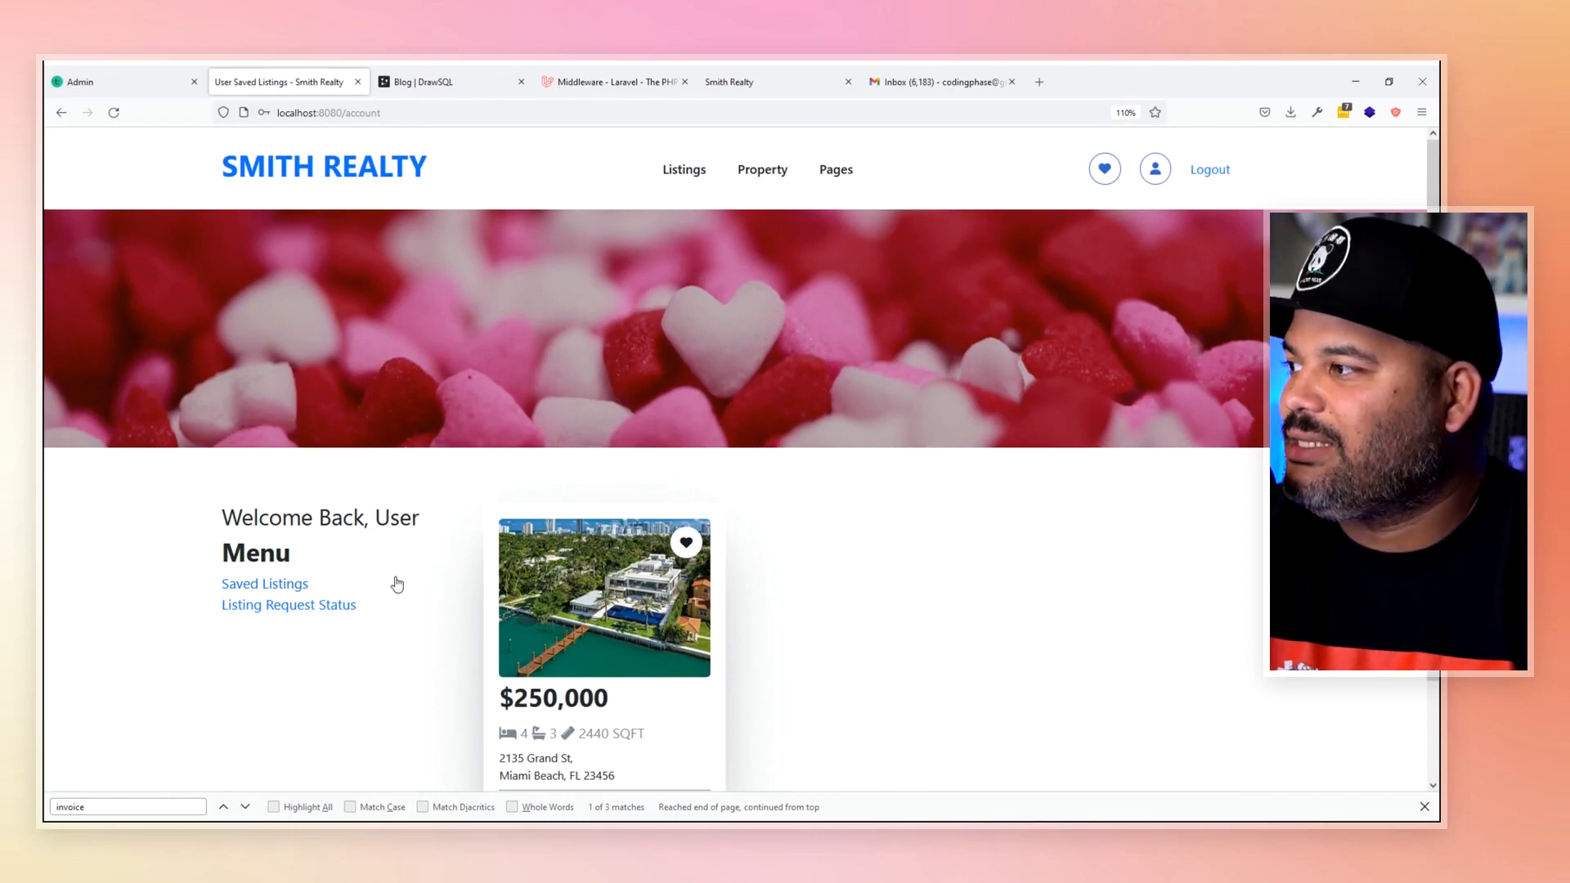
pyautogui.click(319, 603)
pyautogui.scroll(-4, 747, 726)
pyautogui.scroll(2, 752, 715)
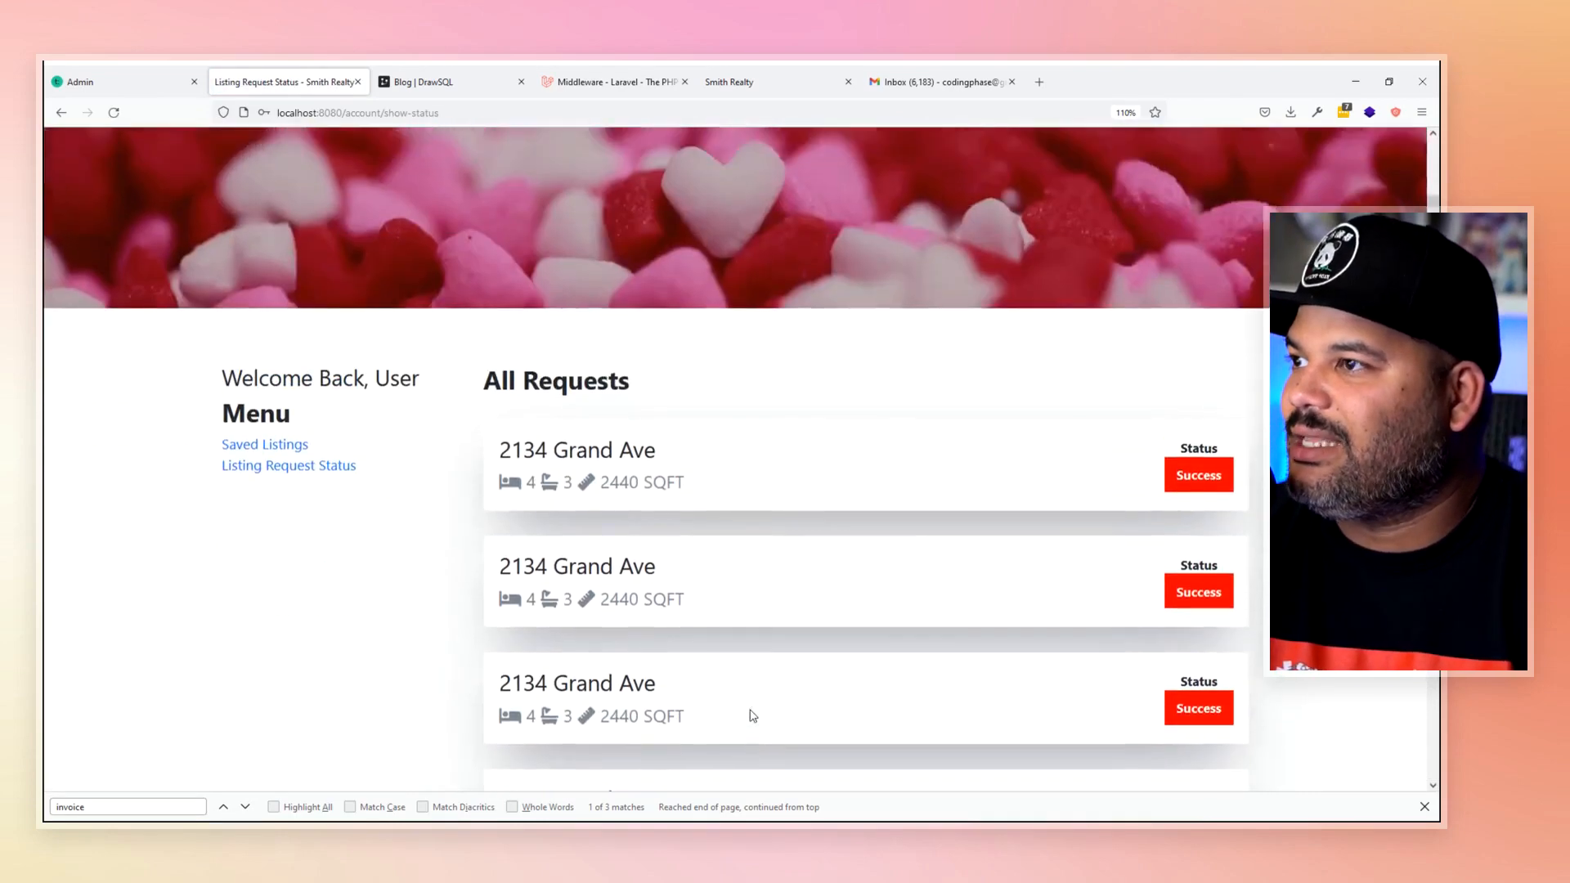
pyautogui.scroll(2, 753, 716)
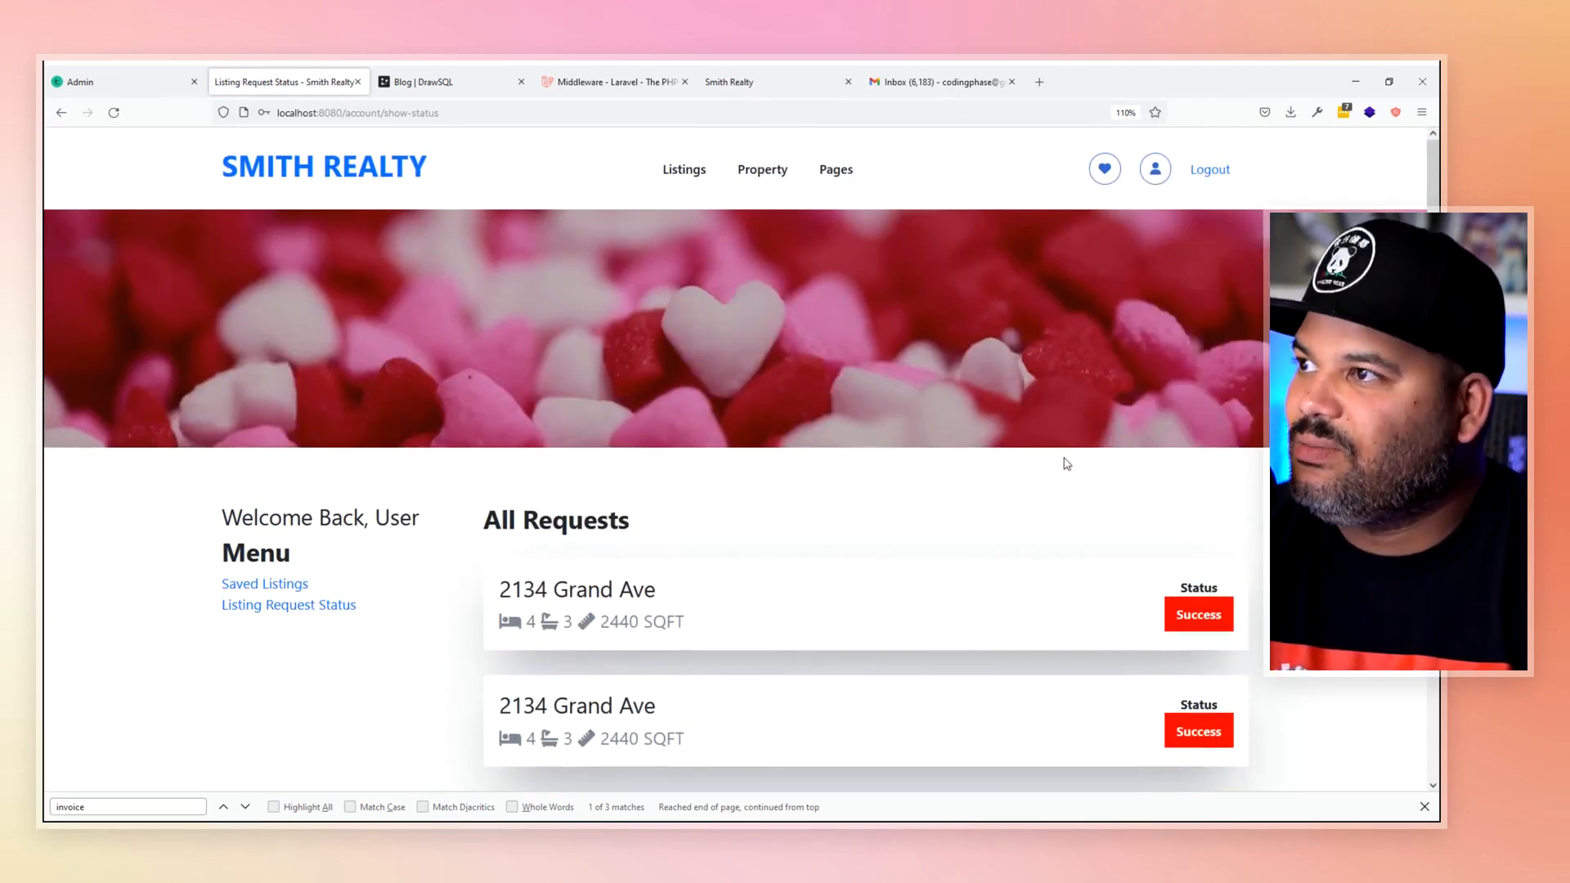
pyautogui.click(1210, 169)
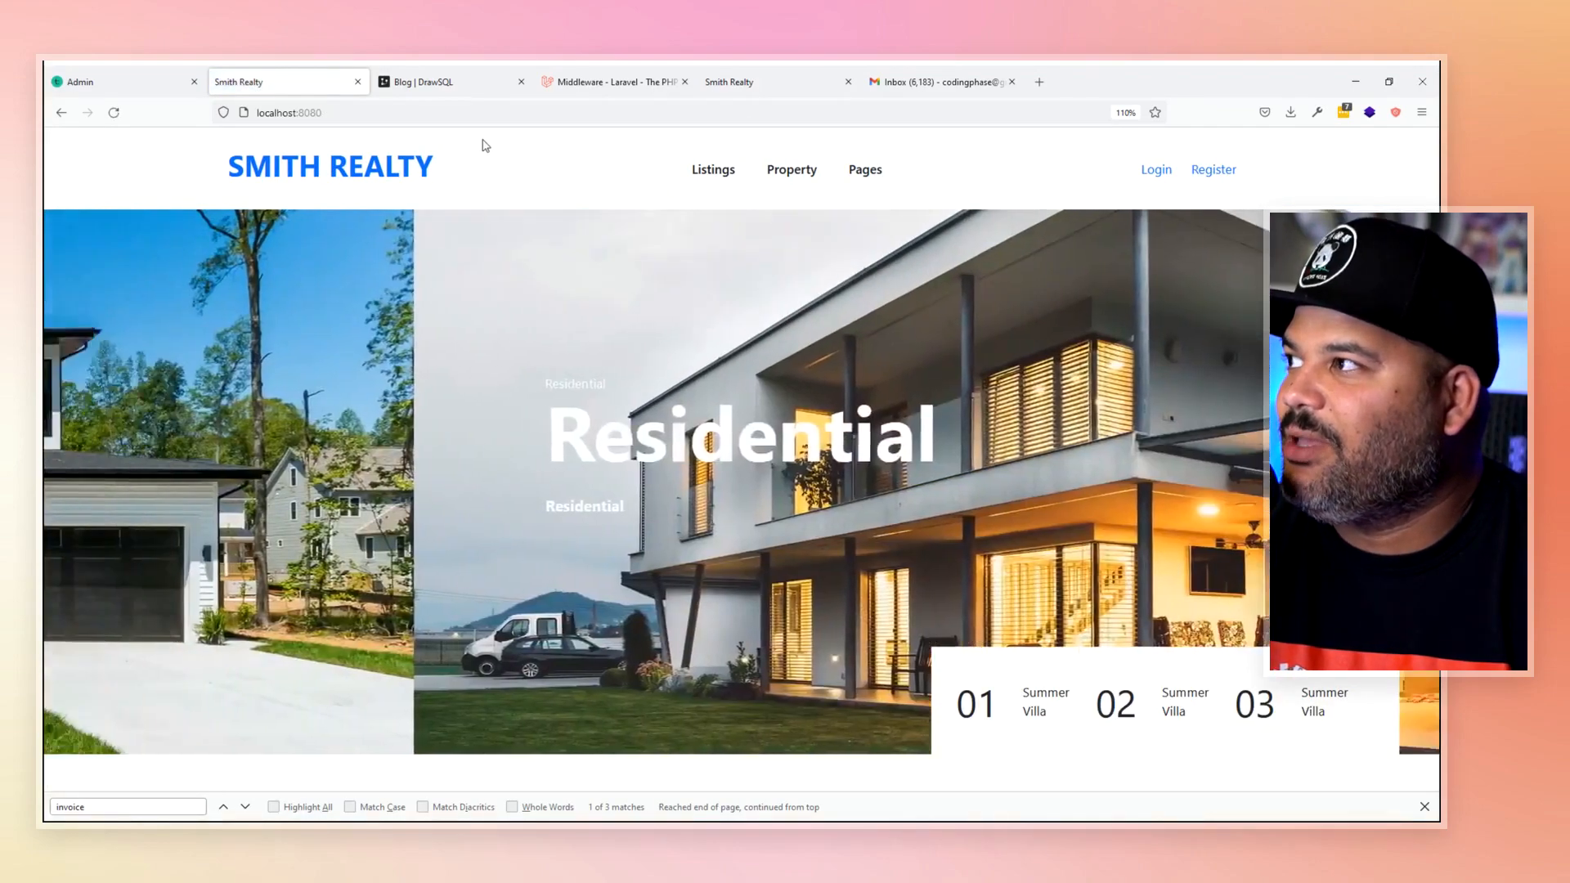
pyautogui.click(549, 104)
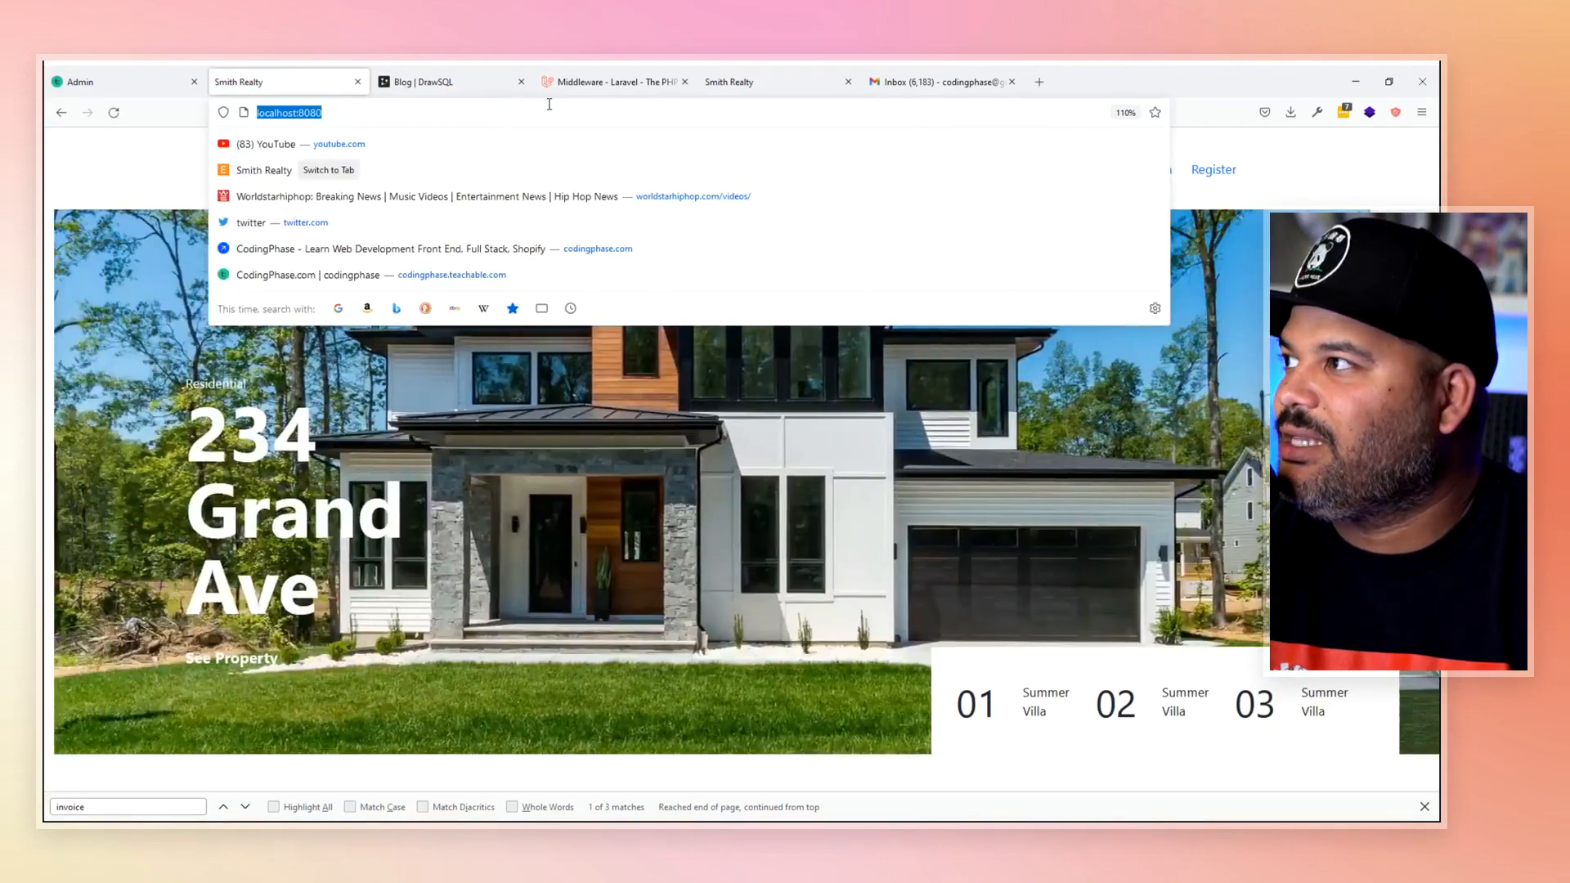
# - Go to the site's /admin address
pyautogui.press('End')
pyautogui.write('/adm')
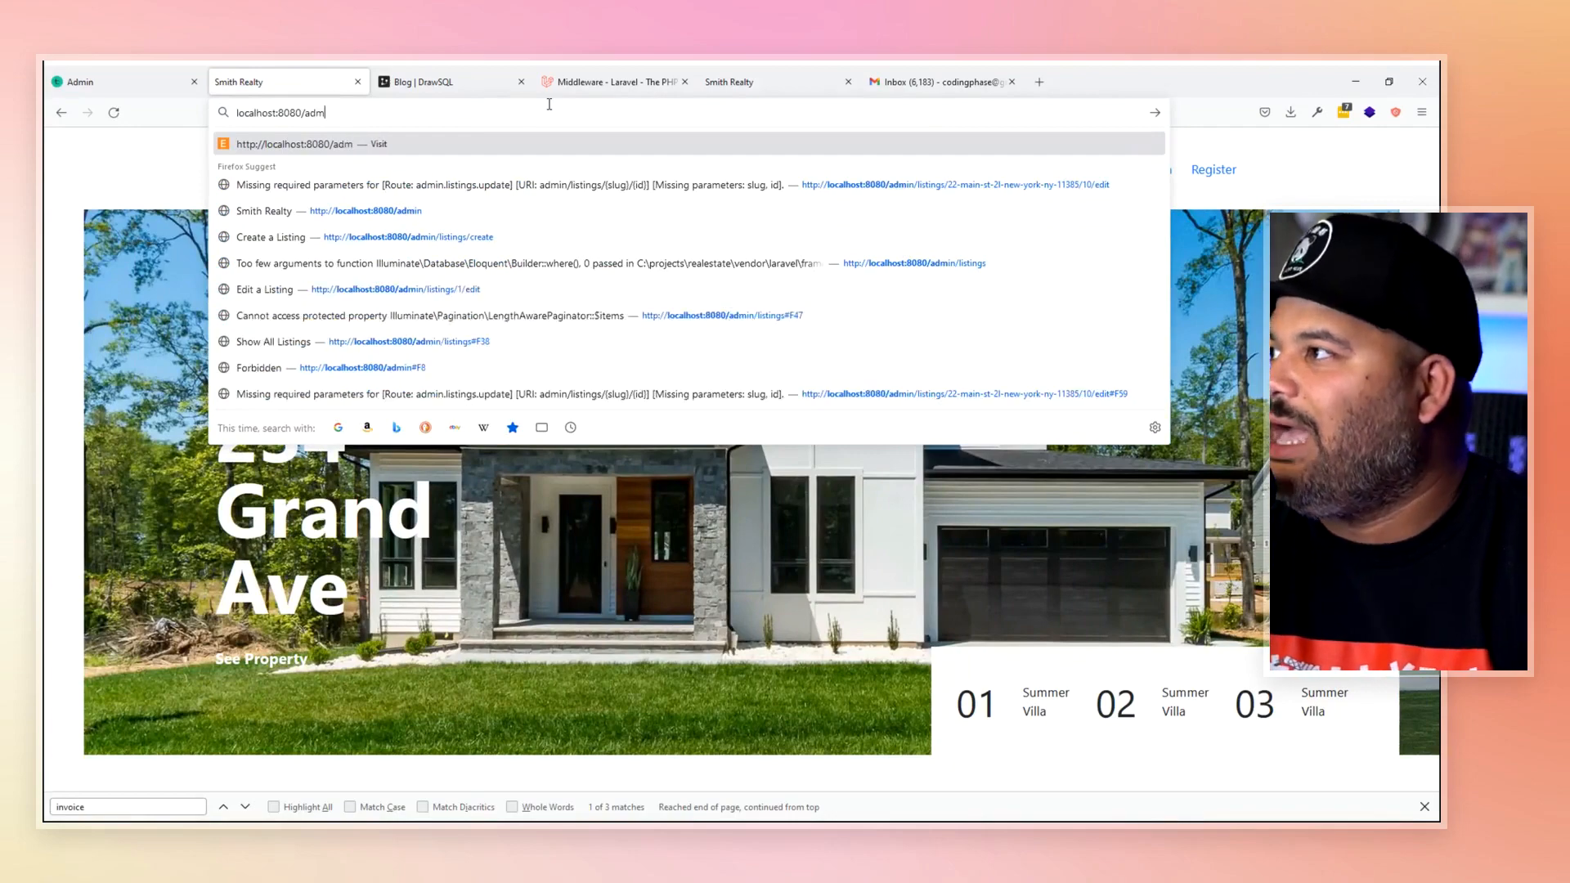
pyautogui.write('in')
pyautogui.press('Return')
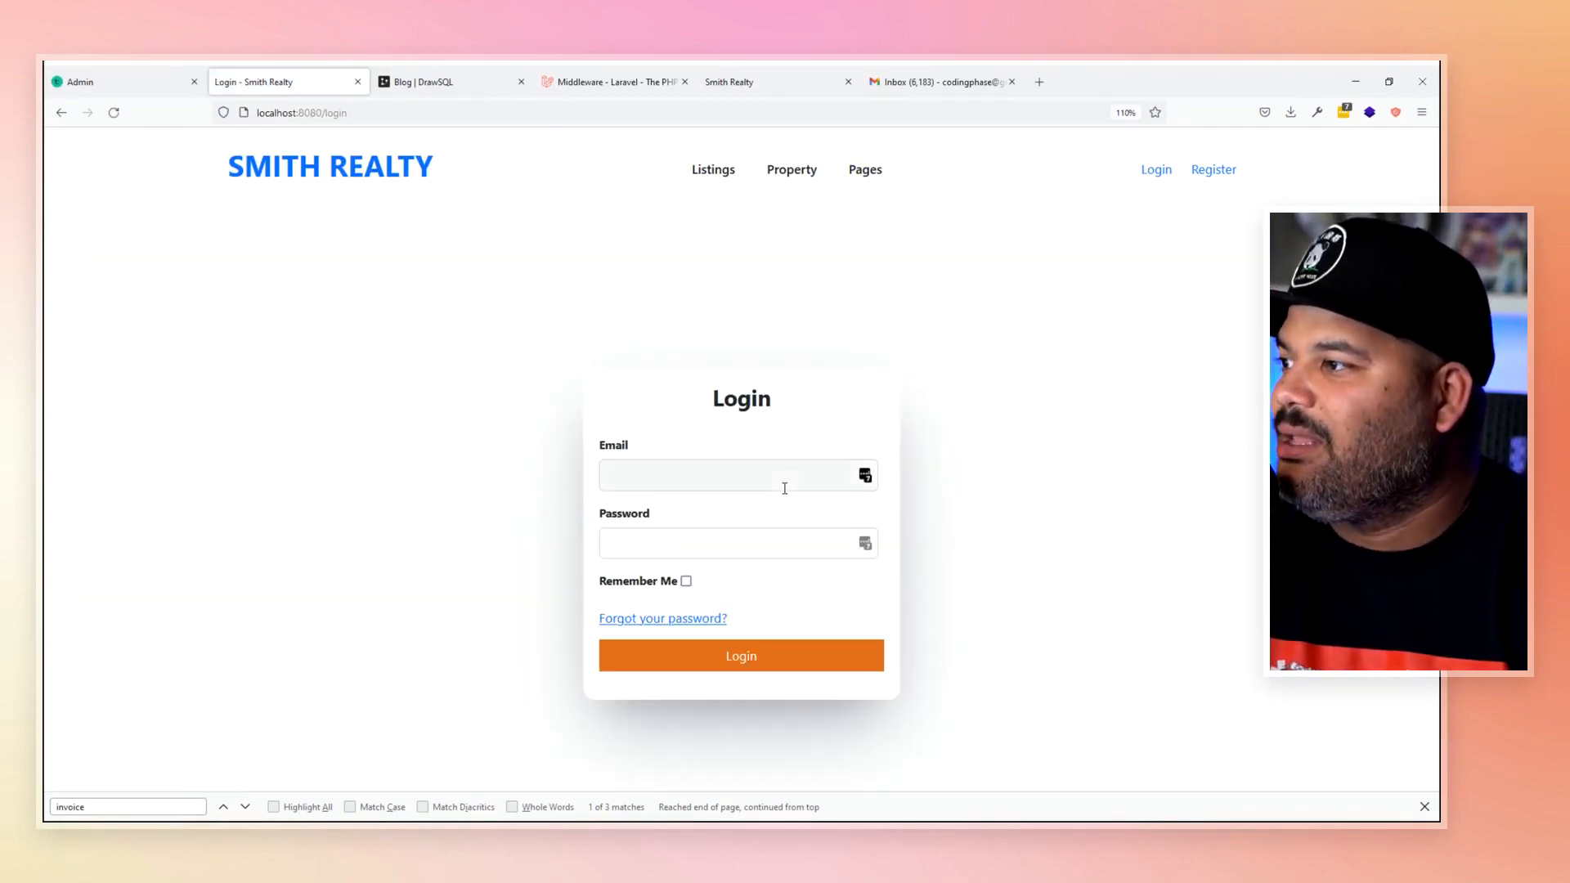
# - Sign in with the agent account's email and password
pyautogui.click(775, 477)
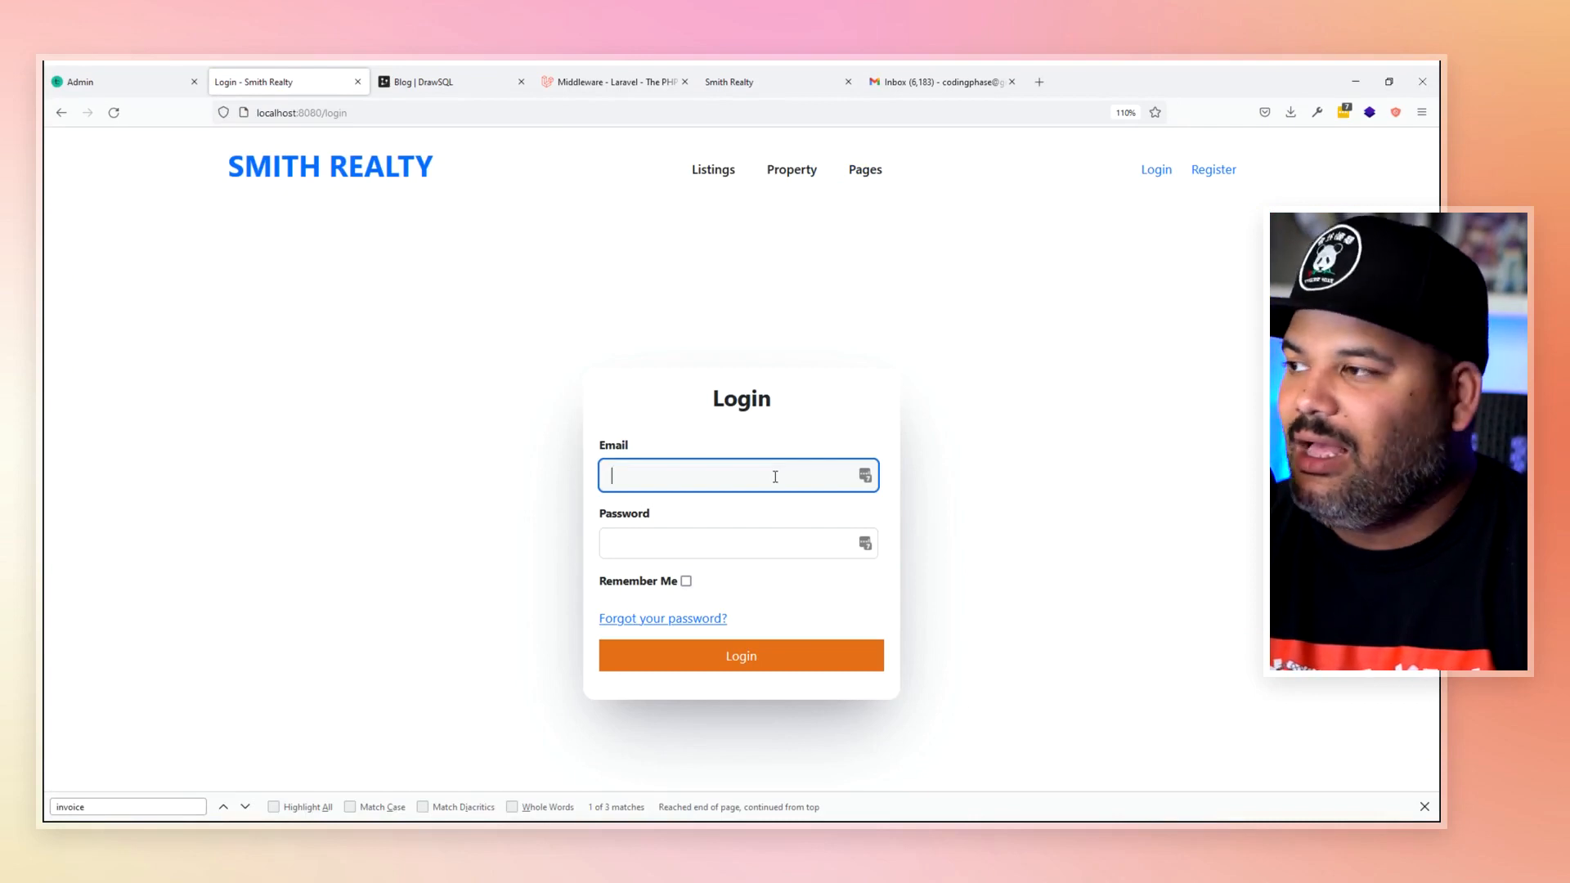
pyautogui.write('ag')
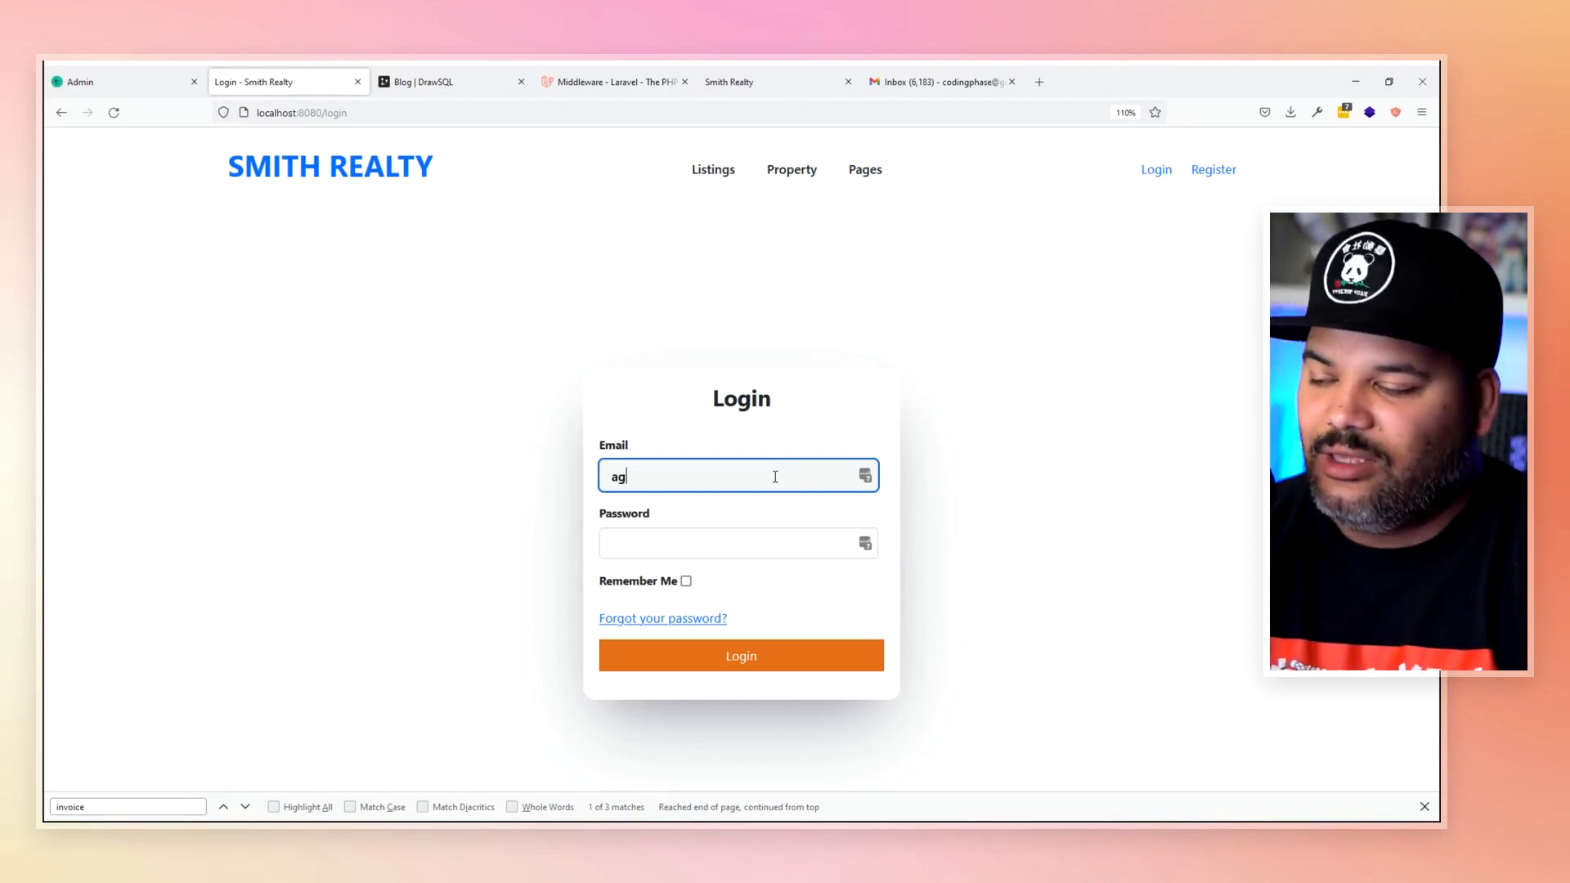
pyautogui.write('ent@gmail')
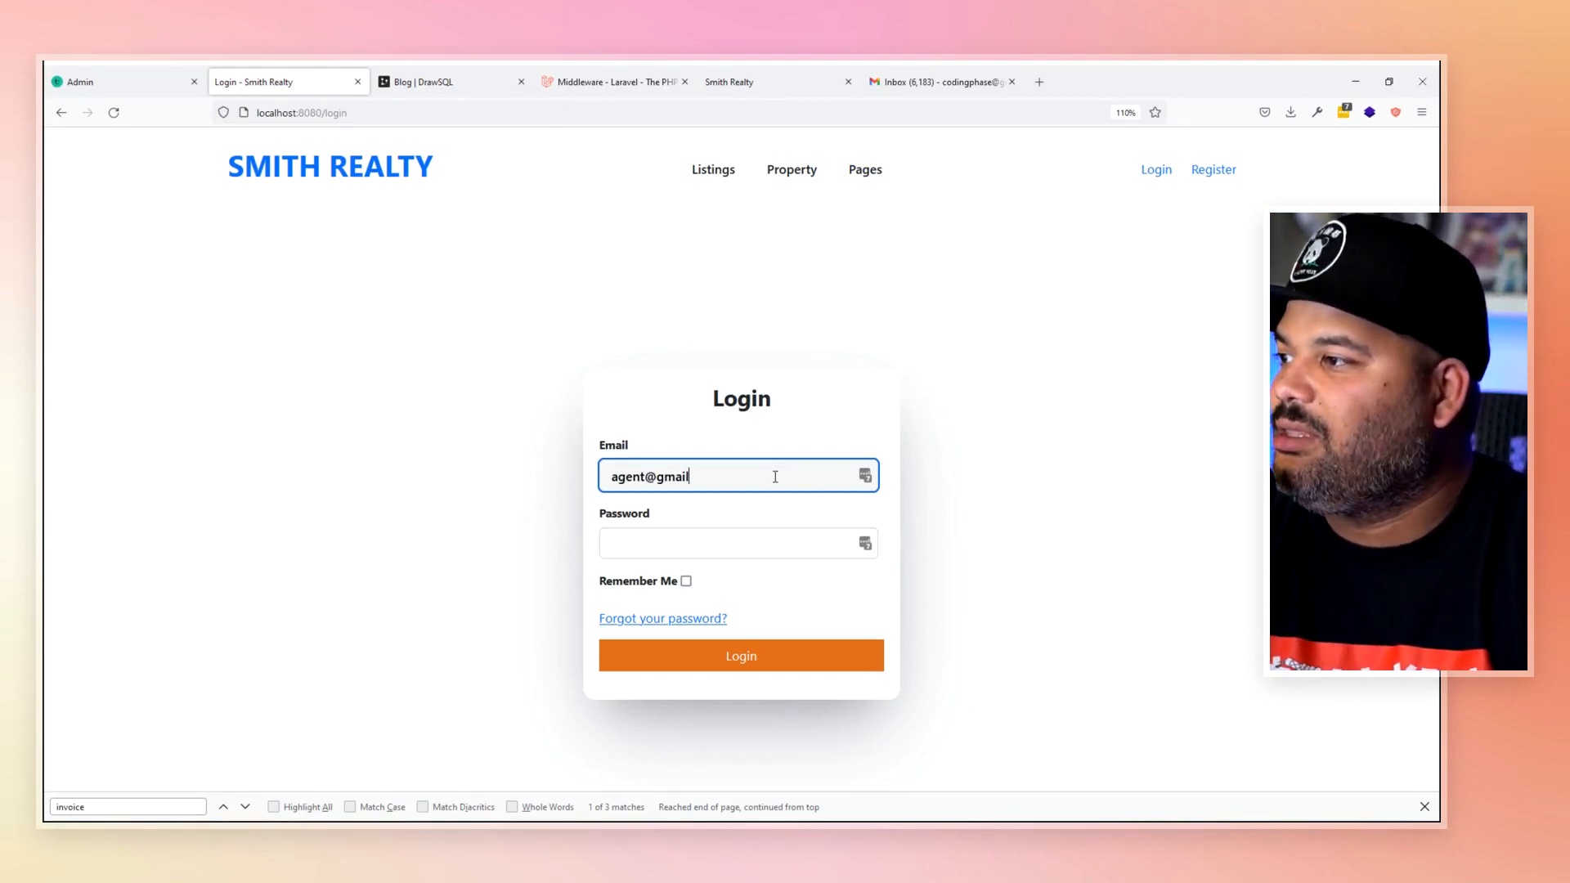
pyautogui.write('.com')
pyautogui.press('Tab')
pyautogui.write('•••••')
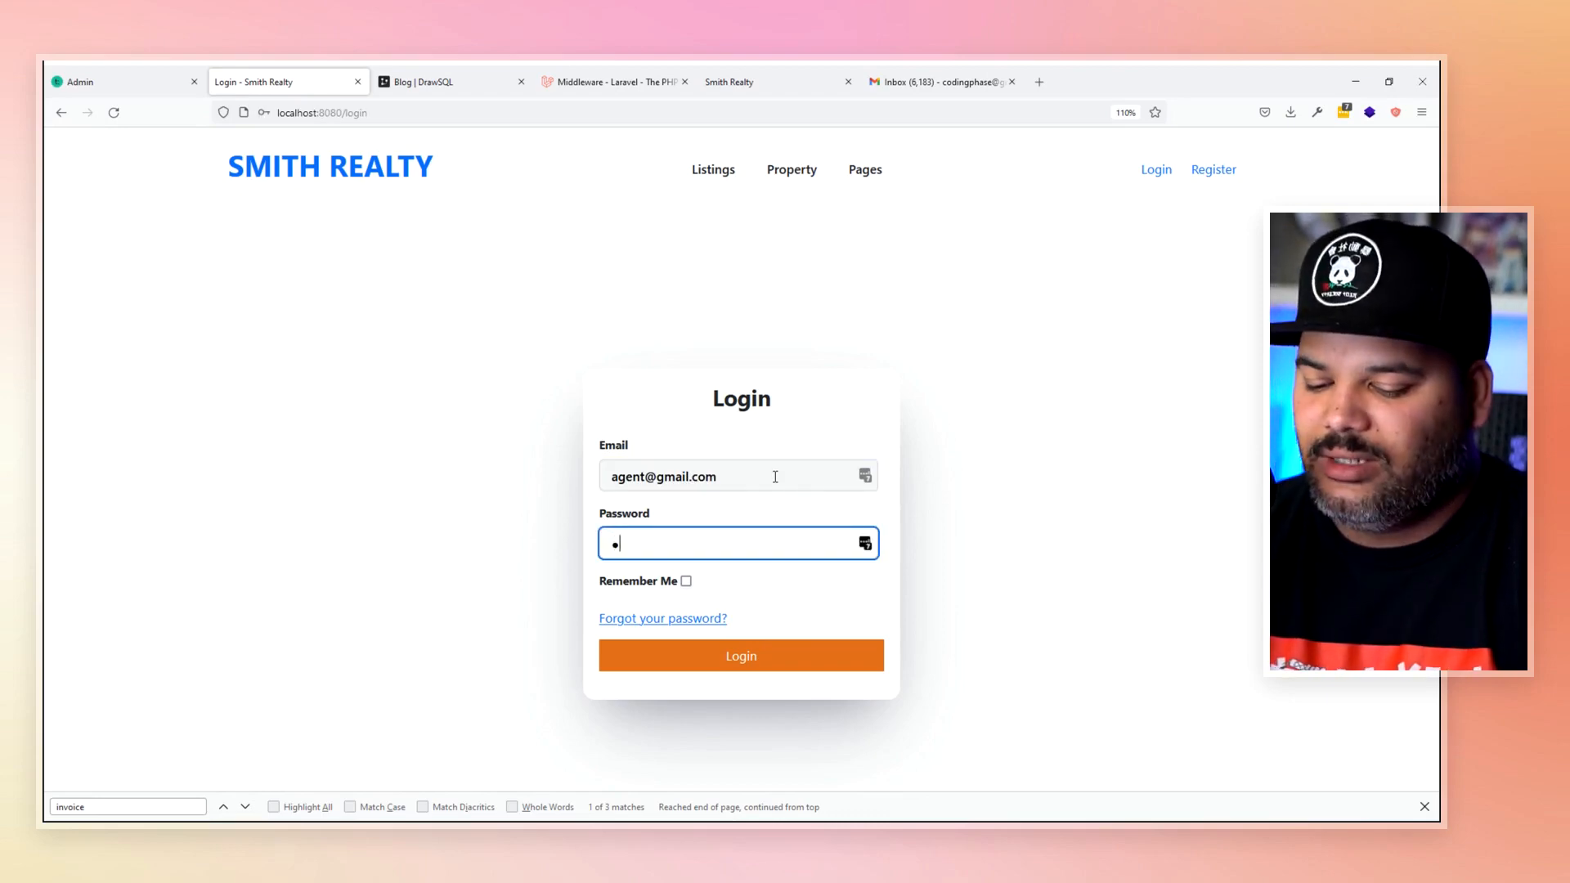
pyautogui.press('BackSpace')
pyautogui.press('BackSpace')
pyautogui.press('BackSpace')
pyautogui.press('BackSpace')
pyautogui.press('BackSpace')
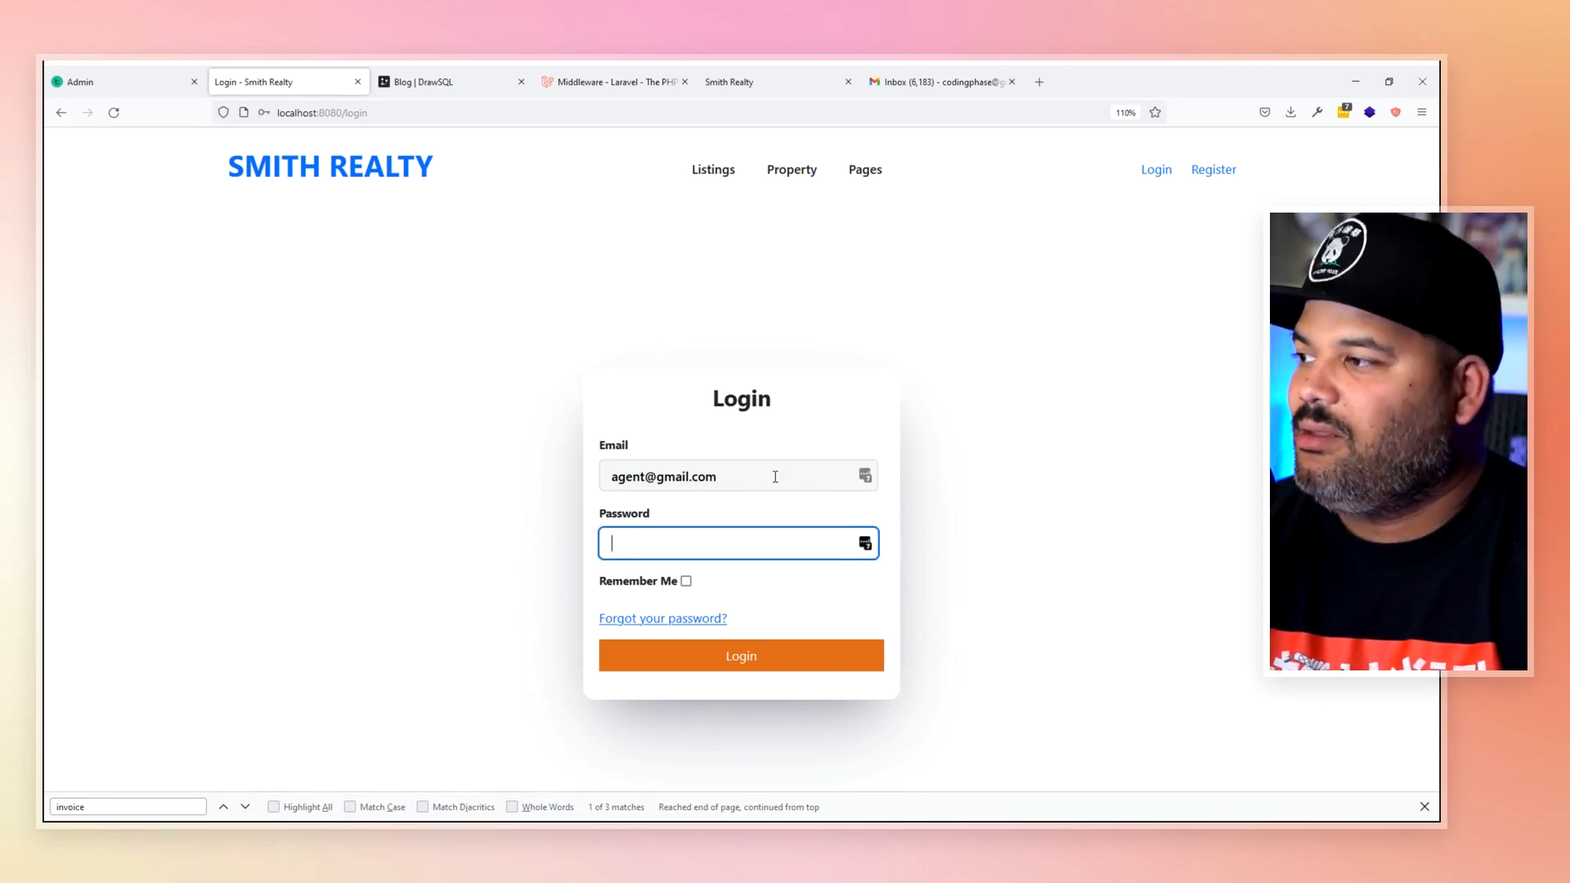
pyautogui.write('•••••••••••')
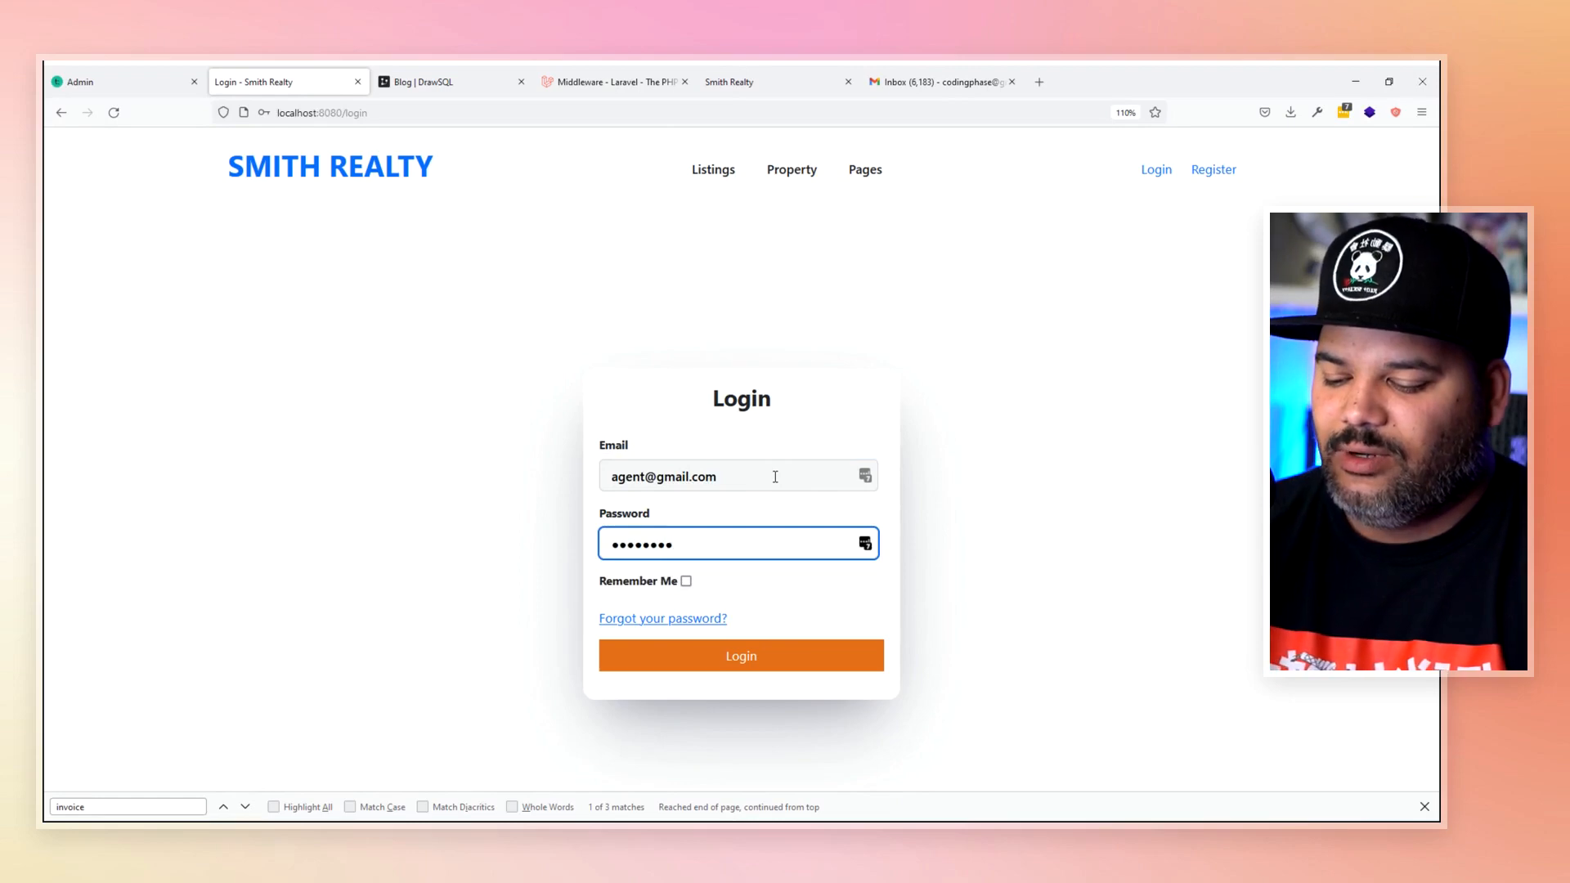
pyautogui.press('Return')
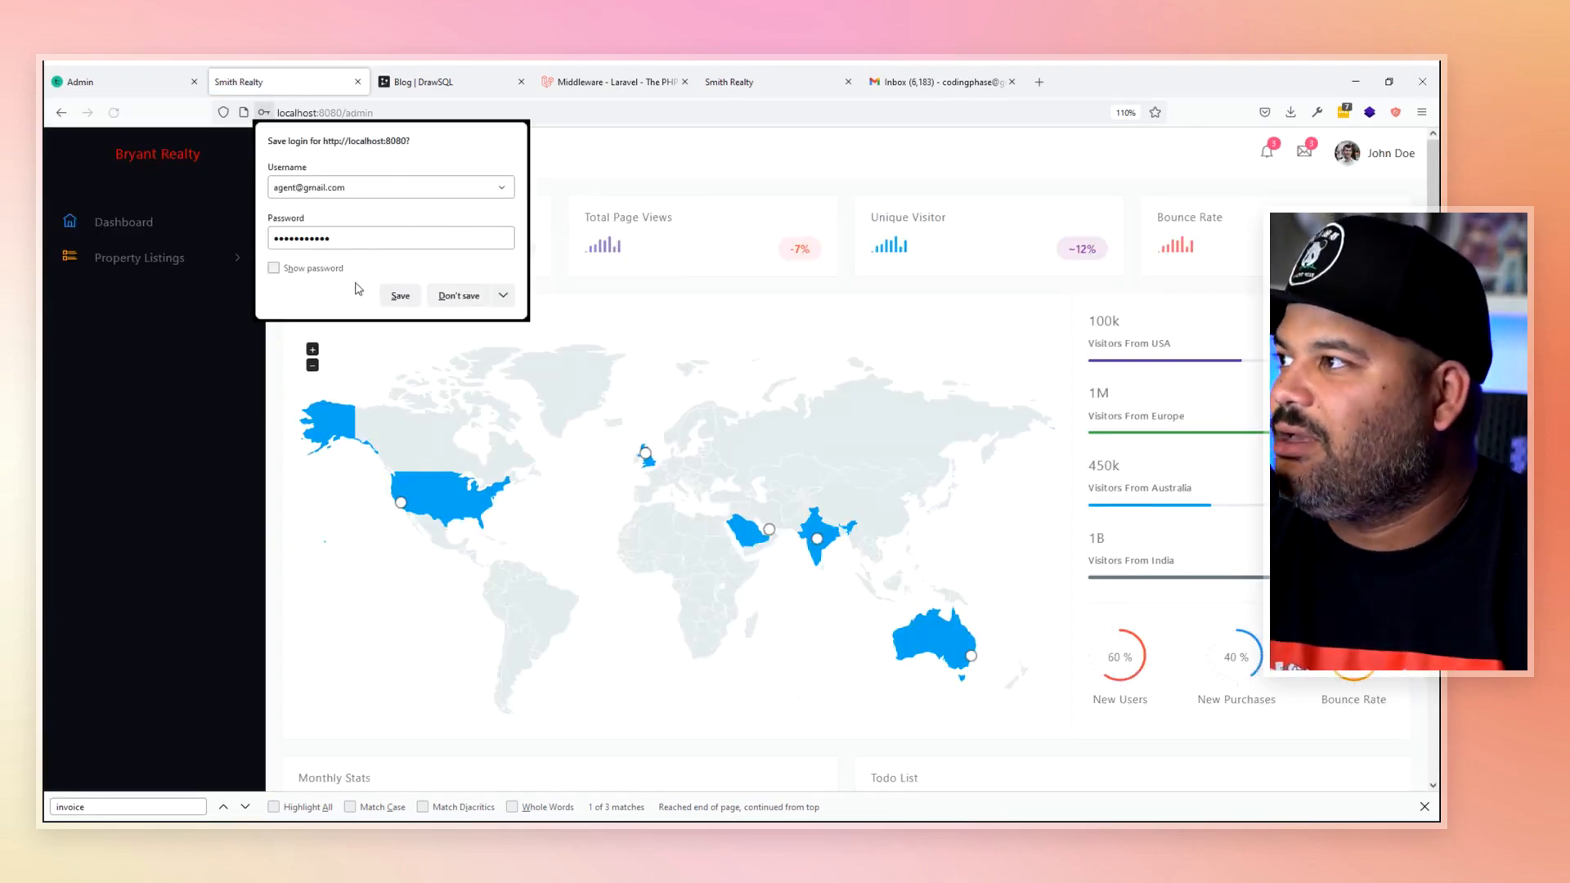
# - Decline saving the login and open the Create a Listing form under Property Listings
pyautogui.click(458, 296)
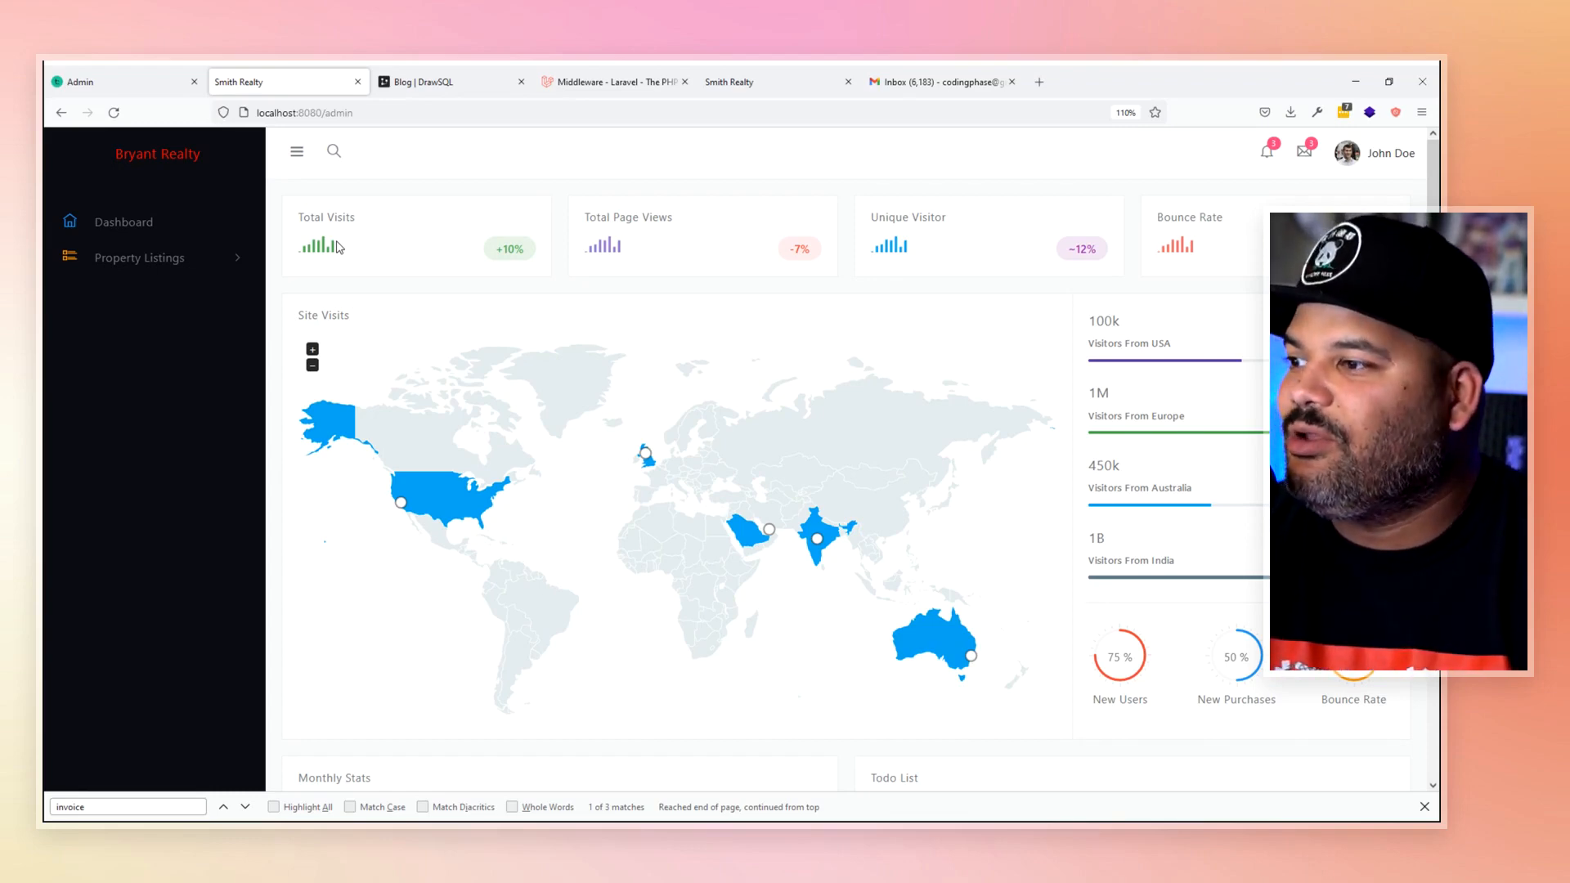
pyautogui.click(202, 262)
pyautogui.click(155, 305)
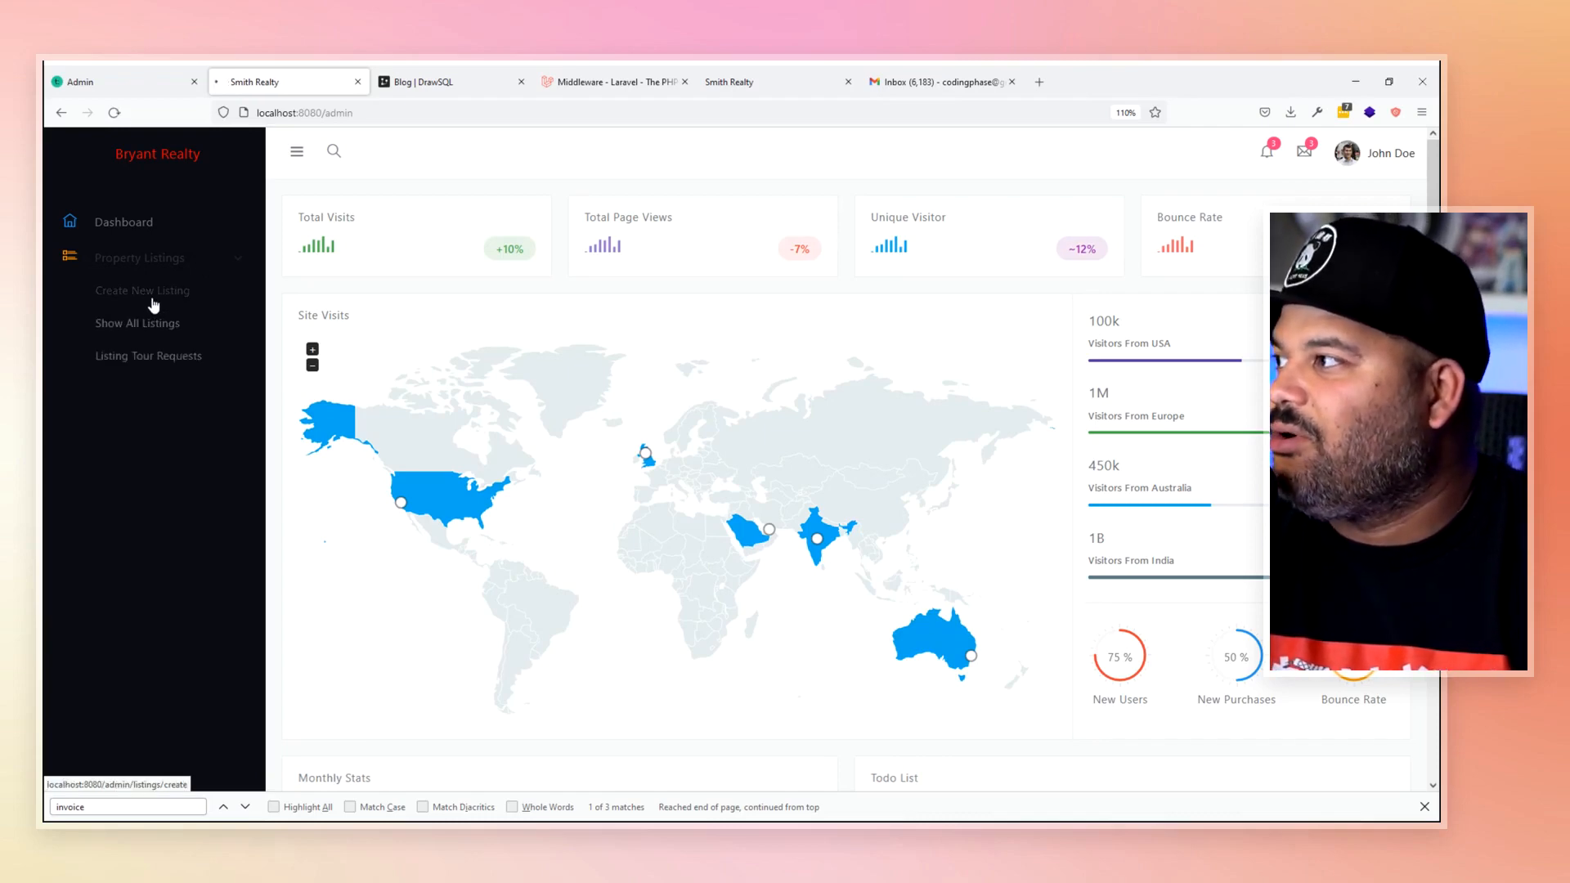
pyautogui.click(457, 322)
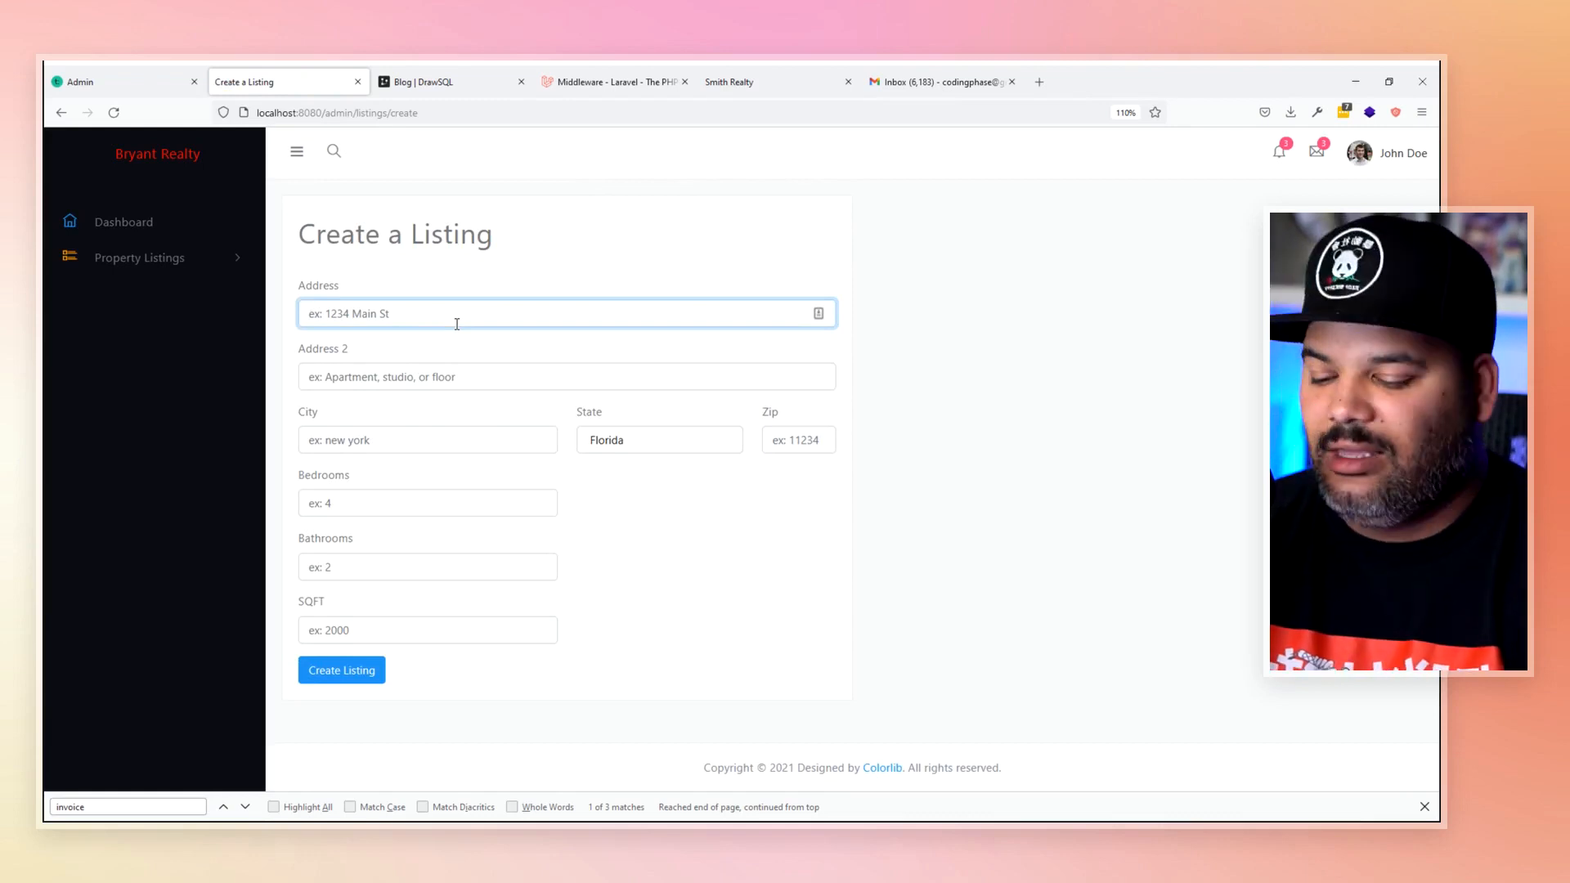
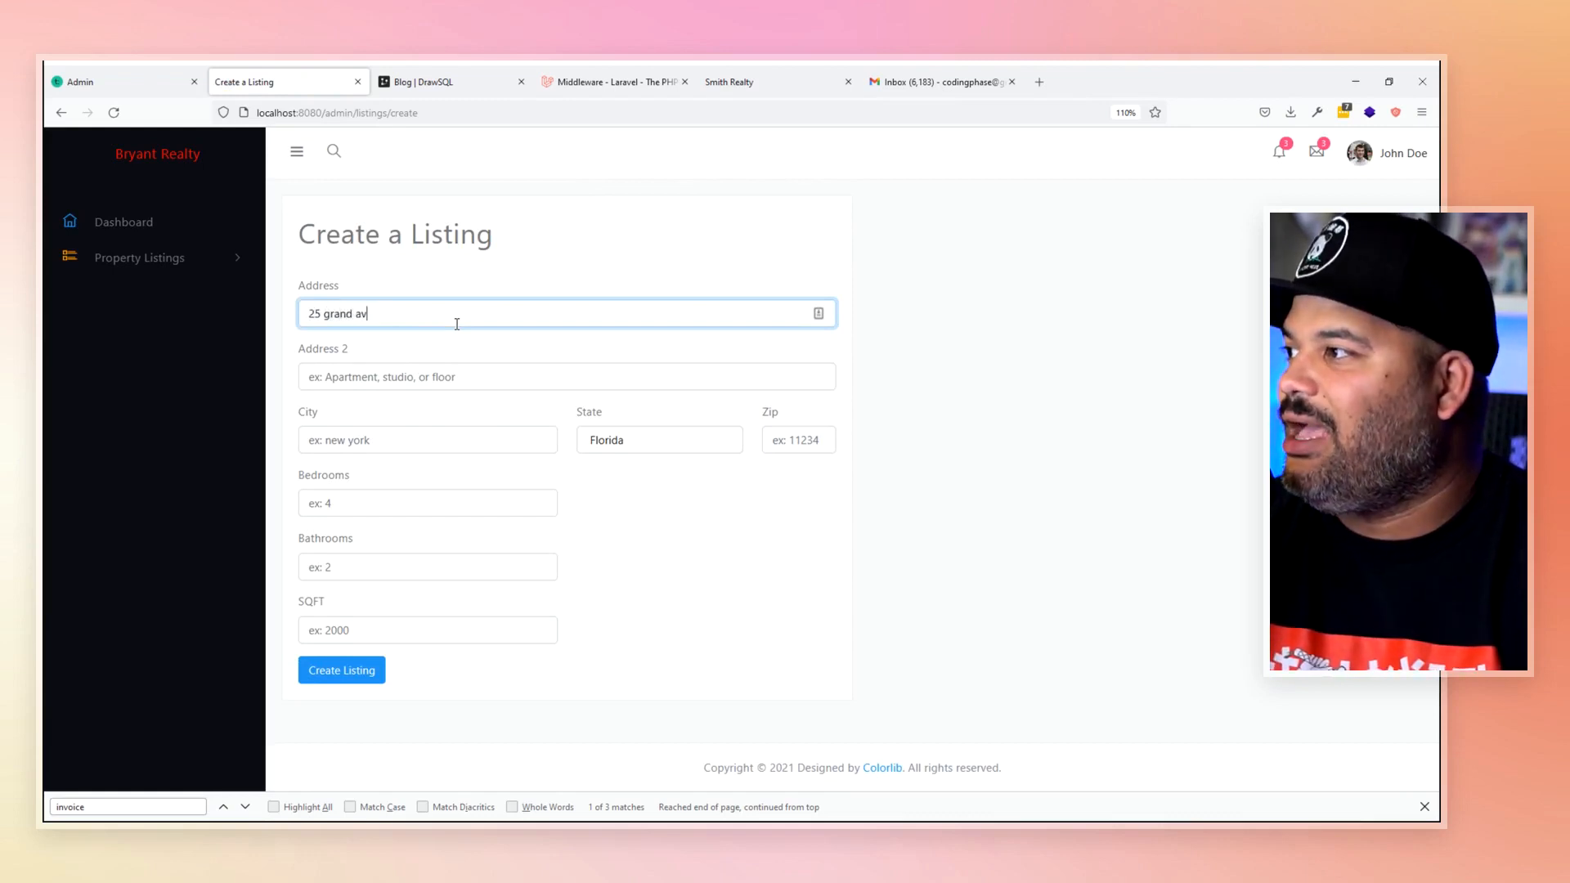
pyautogui.press('Tab')
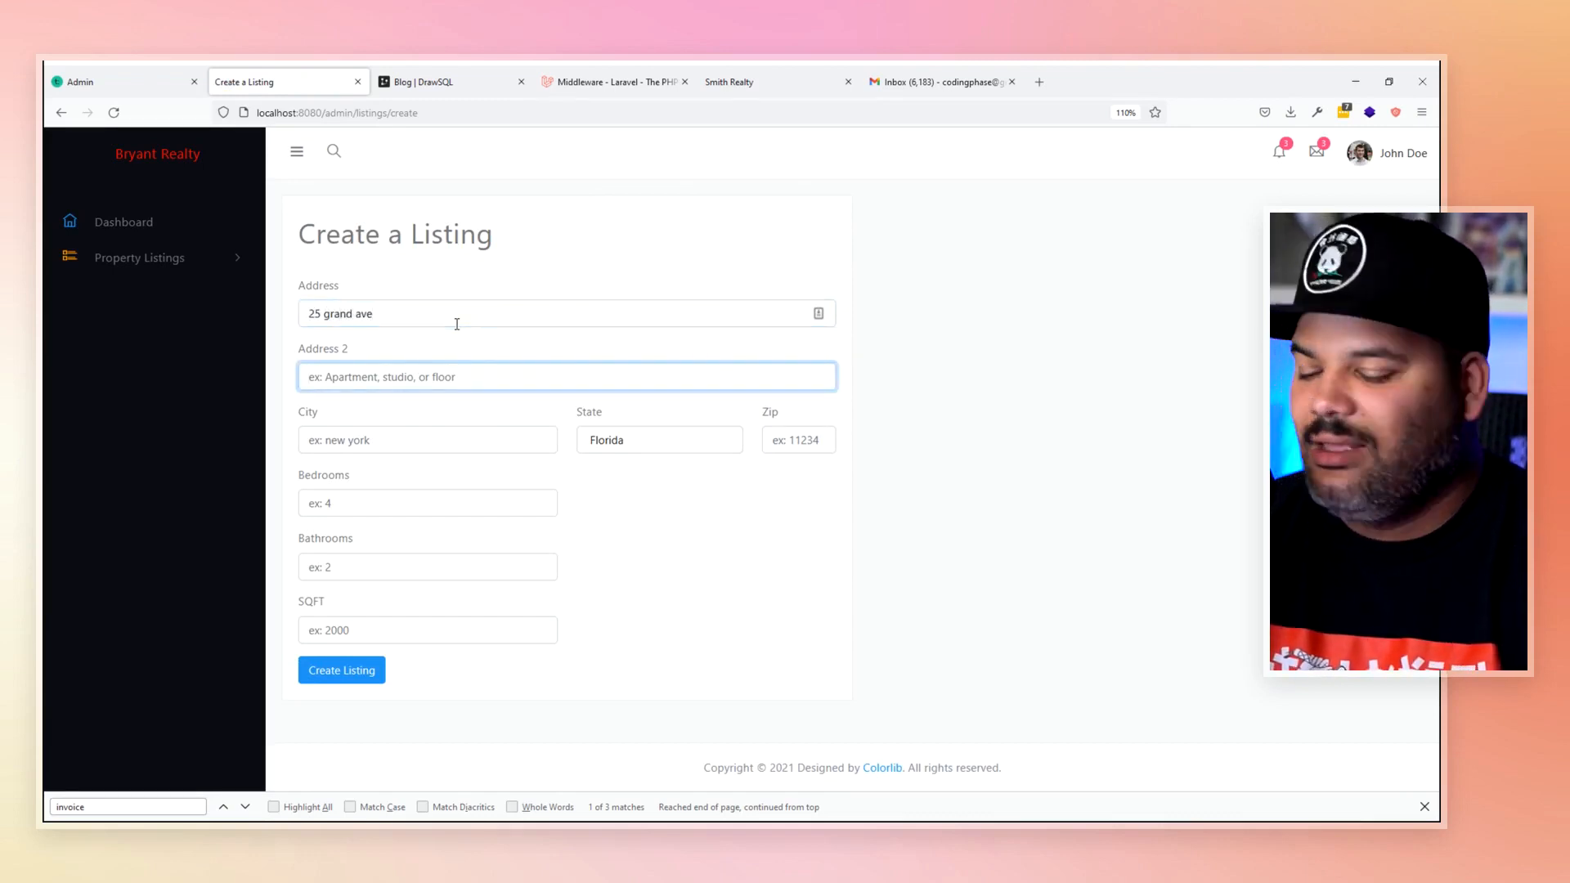
pyautogui.write('2')
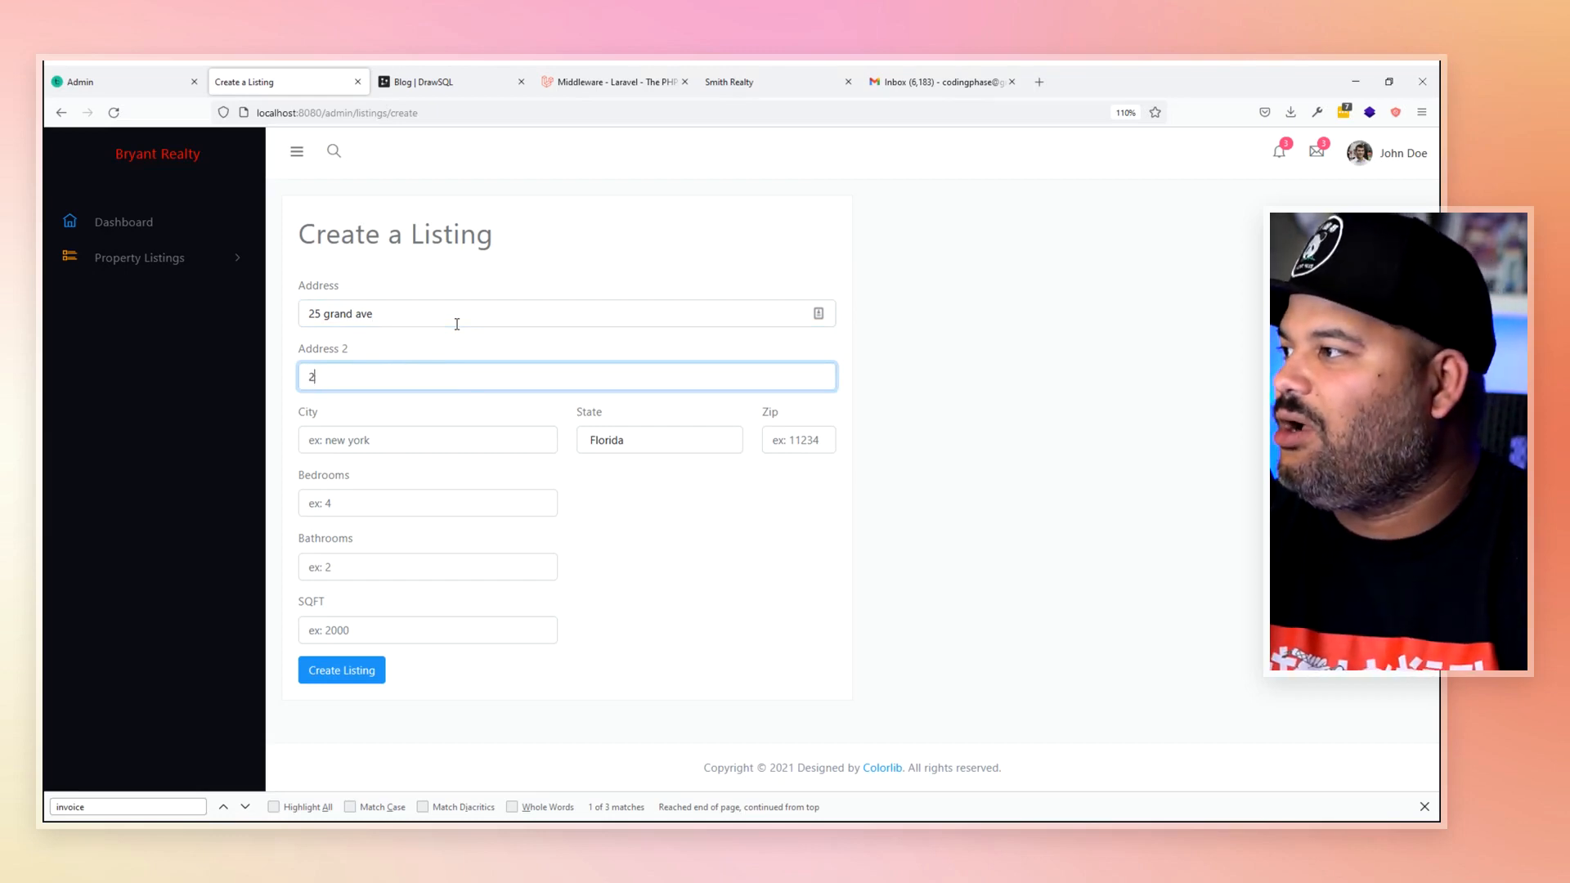
pyautogui.write('r')
pyautogui.press('Tab')
pyautogui.write('ridgew')
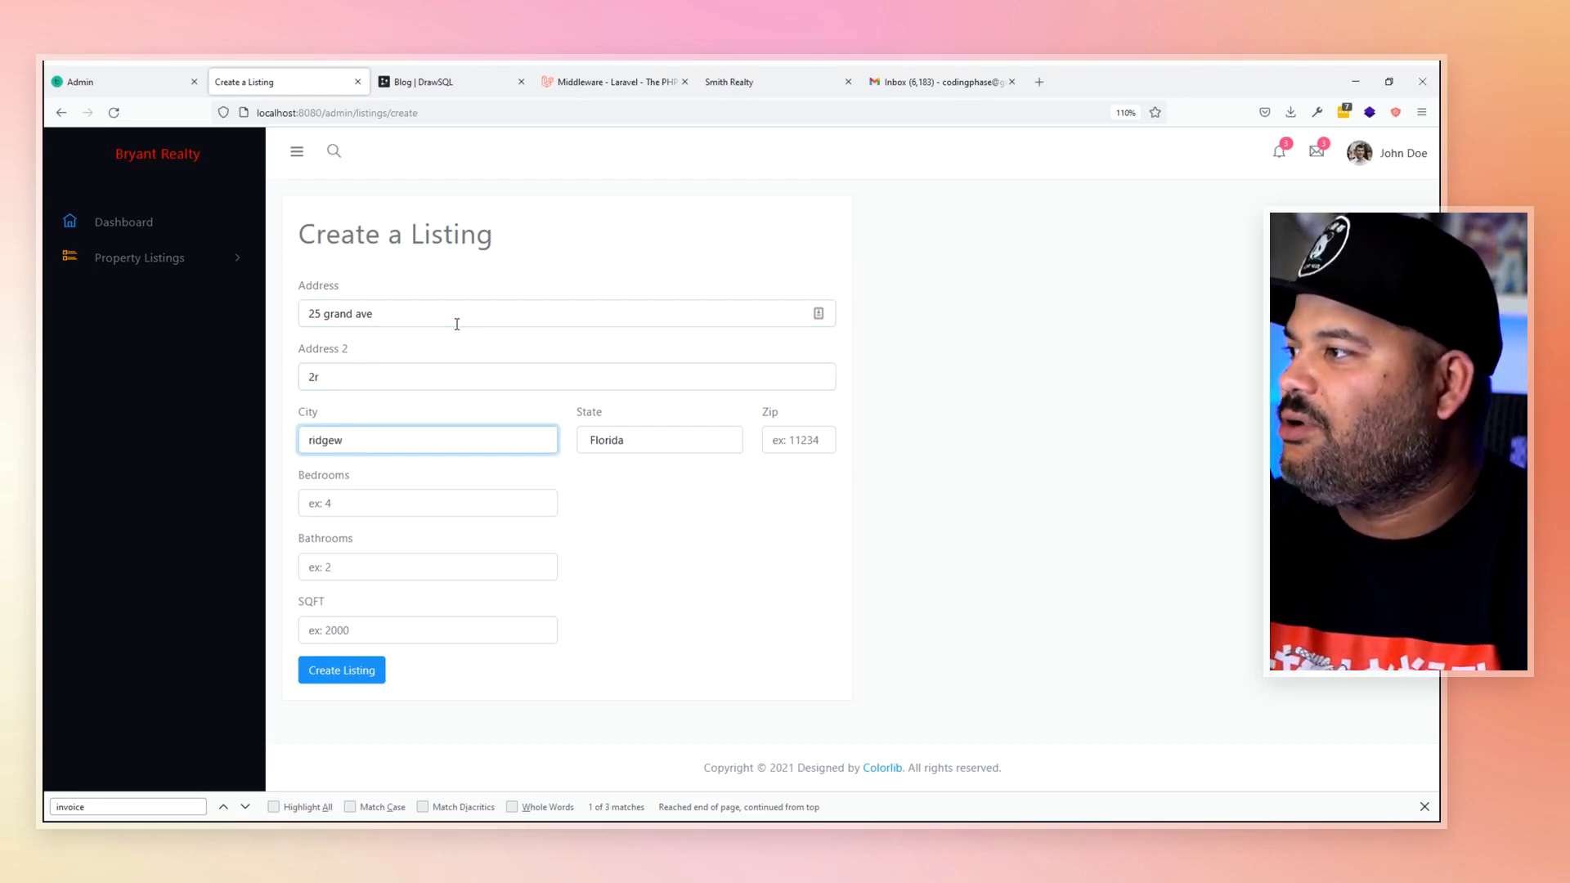
pyautogui.write('ood')
pyautogui.press('Tab')
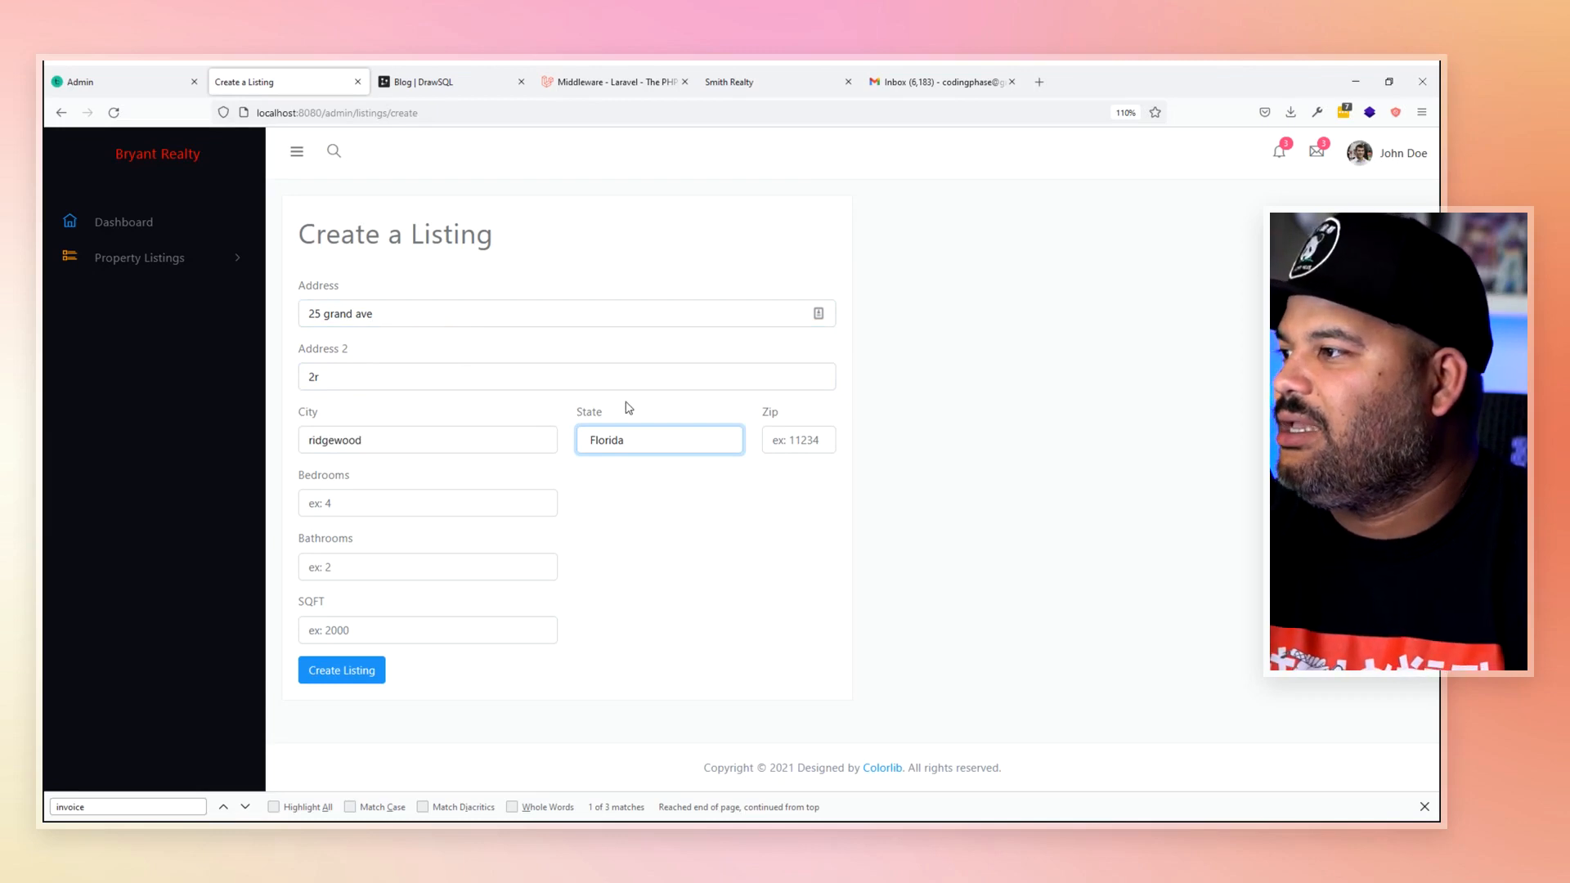
pyautogui.click(625, 447)
pyautogui.click(622, 492)
# - Fill in zip 11385, 4 bedrooms, 3 bathrooms, 2000 SQFT and create the listing
pyautogui.click(814, 440)
pyautogui.write('11385')
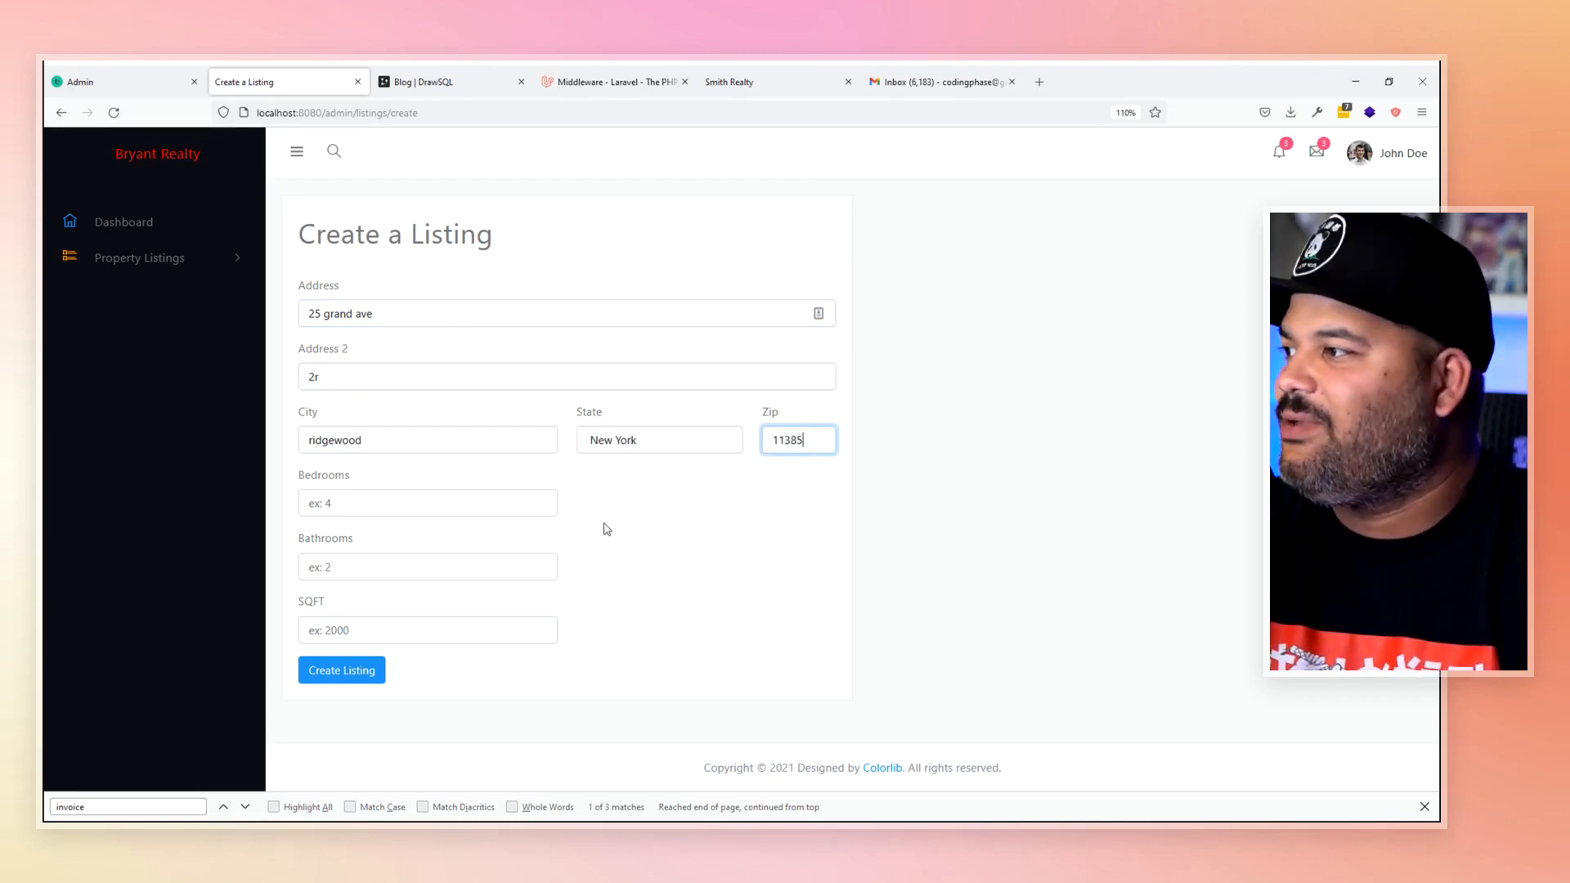
pyautogui.click(501, 500)
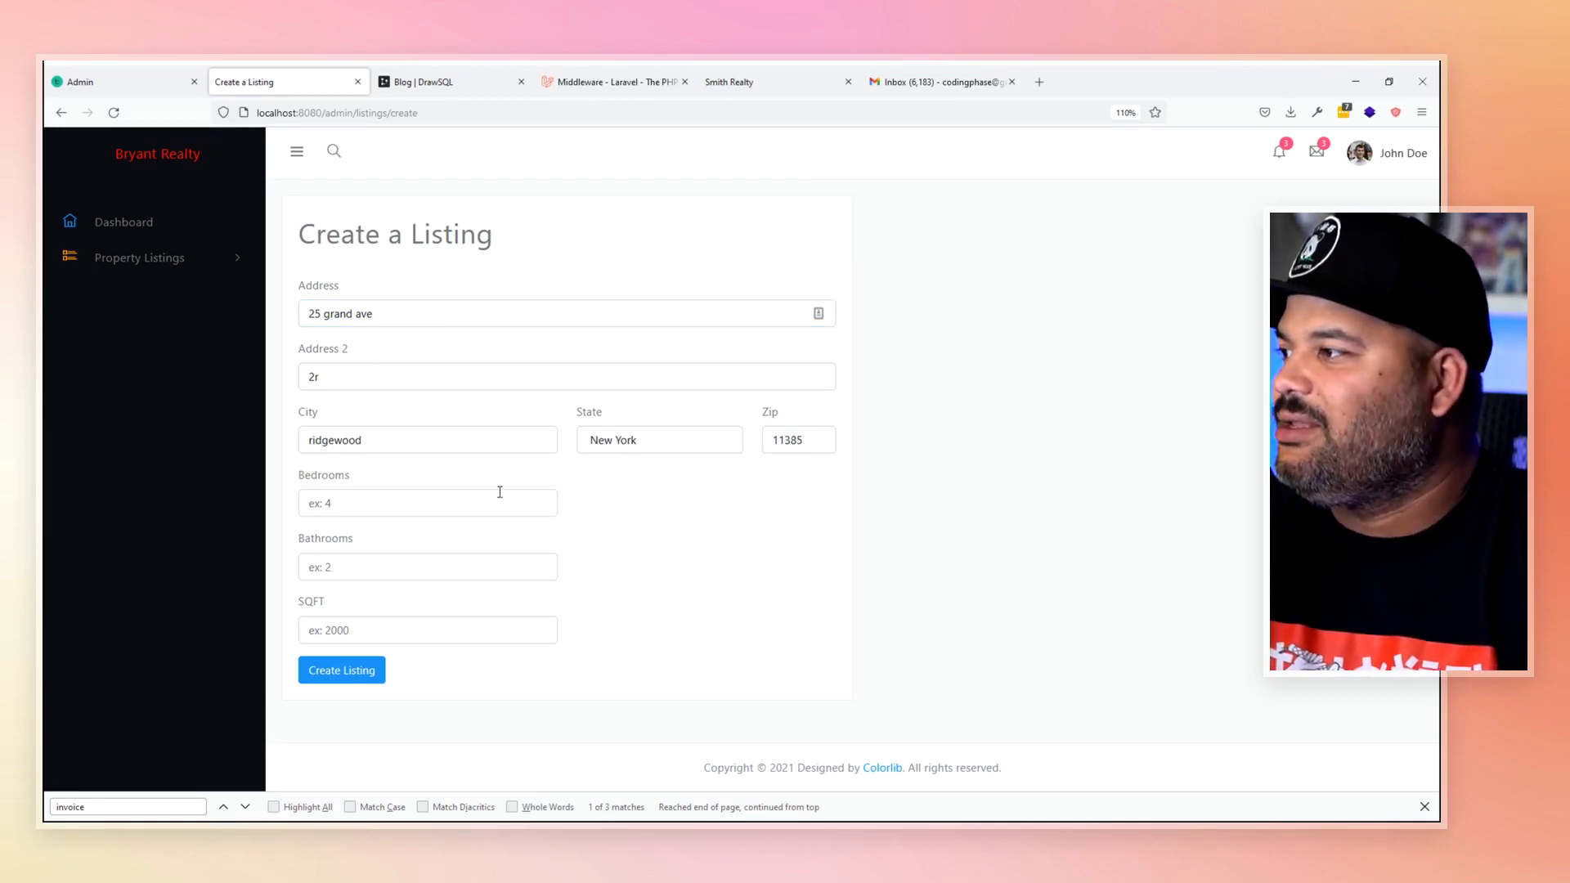
pyautogui.write('4')
pyautogui.click(472, 566)
pyautogui.write('3')
pyautogui.click(457, 632)
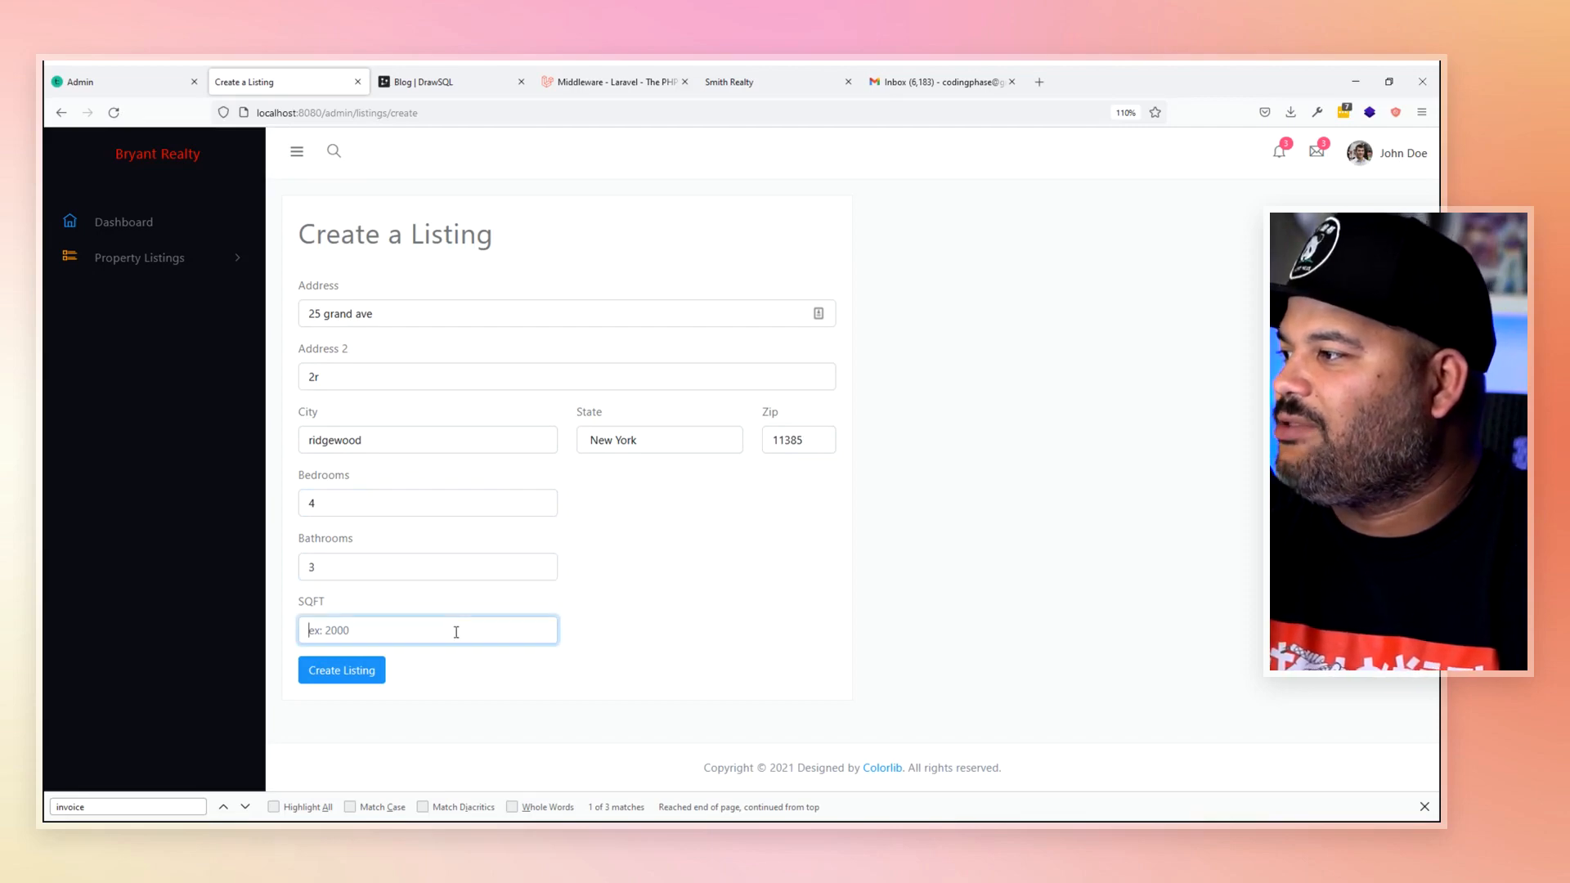
pyautogui.write('2000')
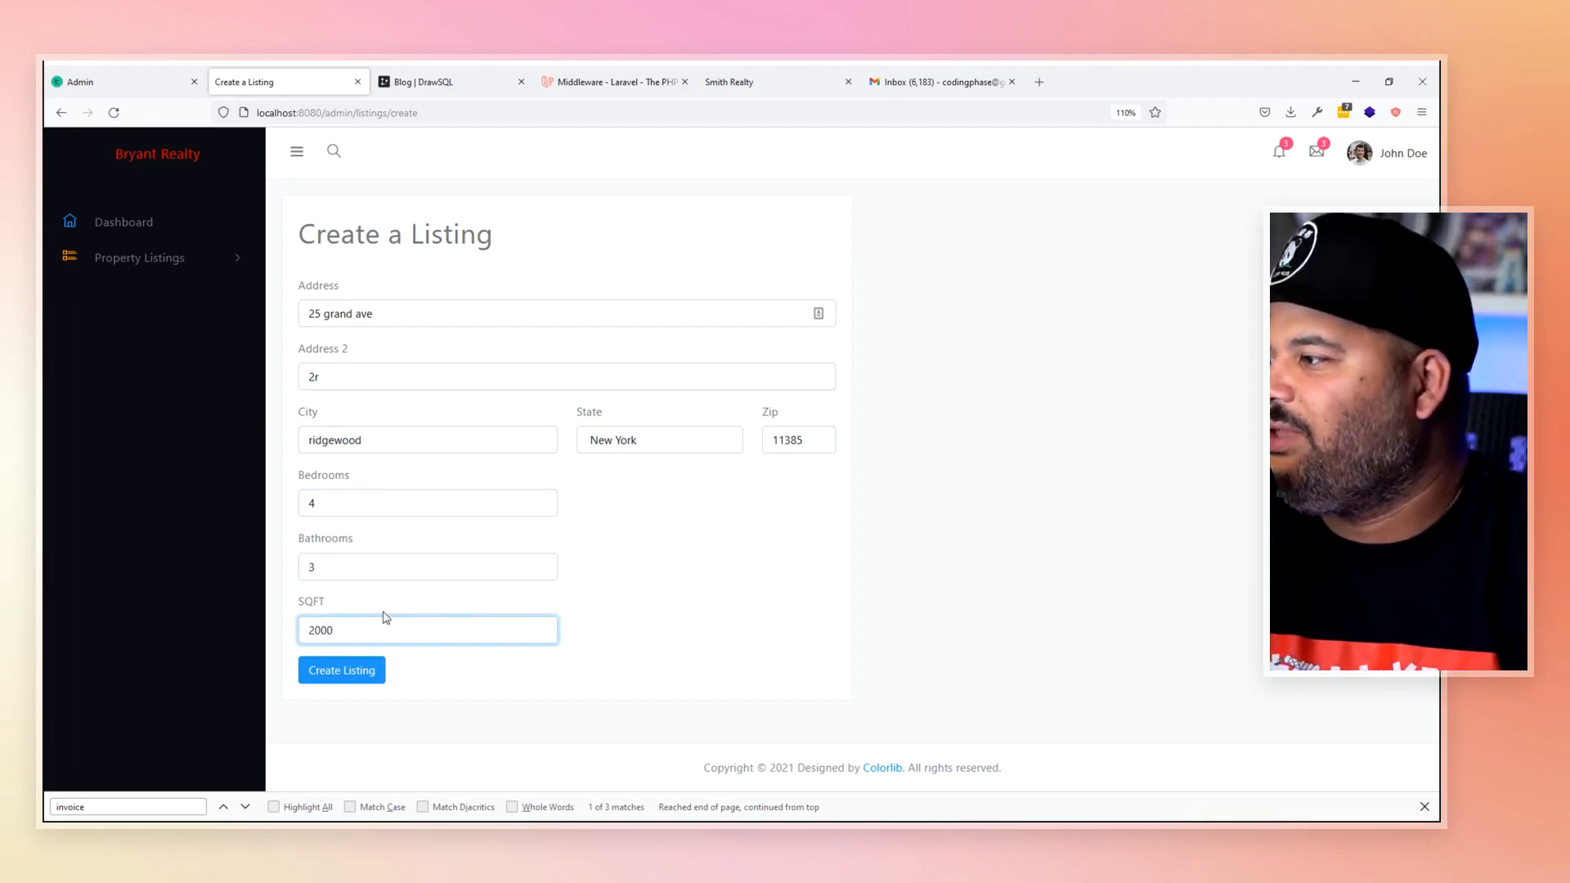
pyautogui.click(333, 683)
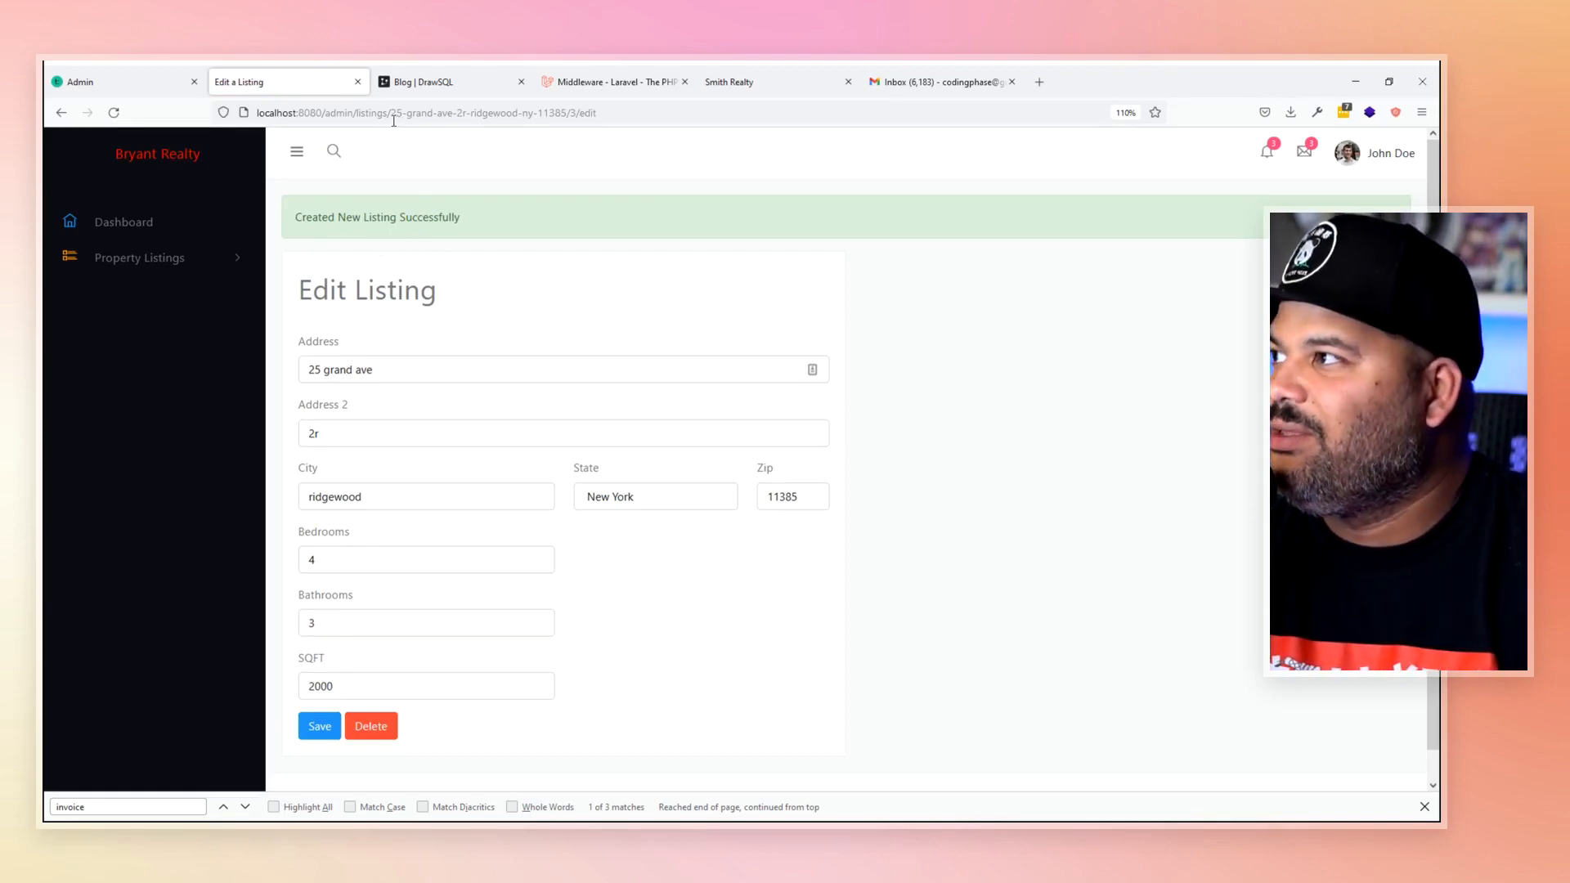
pyautogui.moveTo(391, 115); pyautogui.dragTo(555, 124)
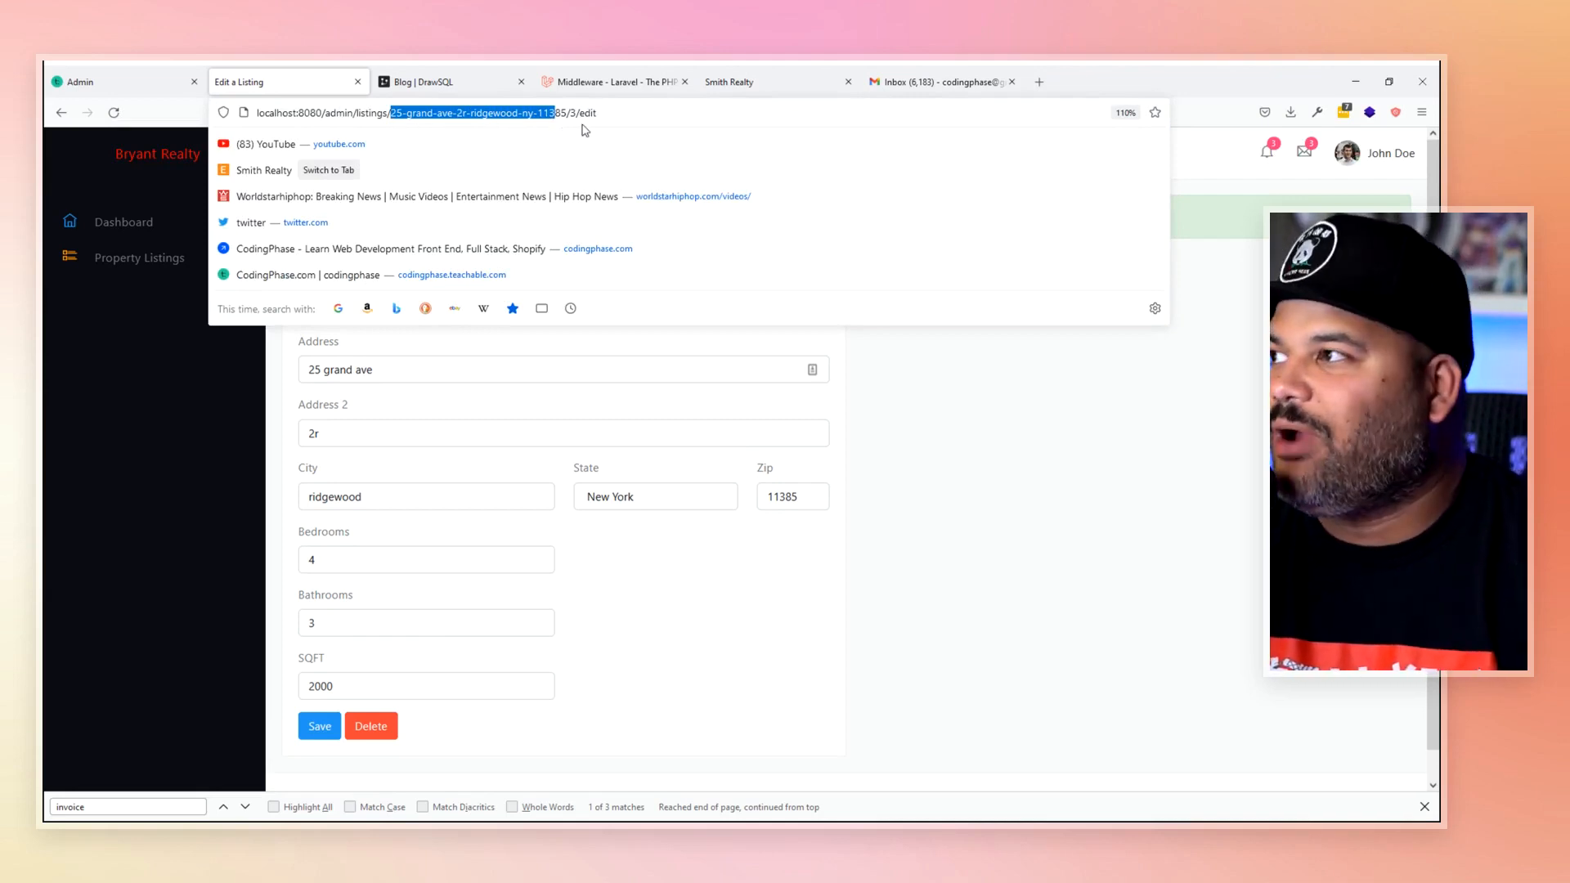
pyautogui.click(573, 112)
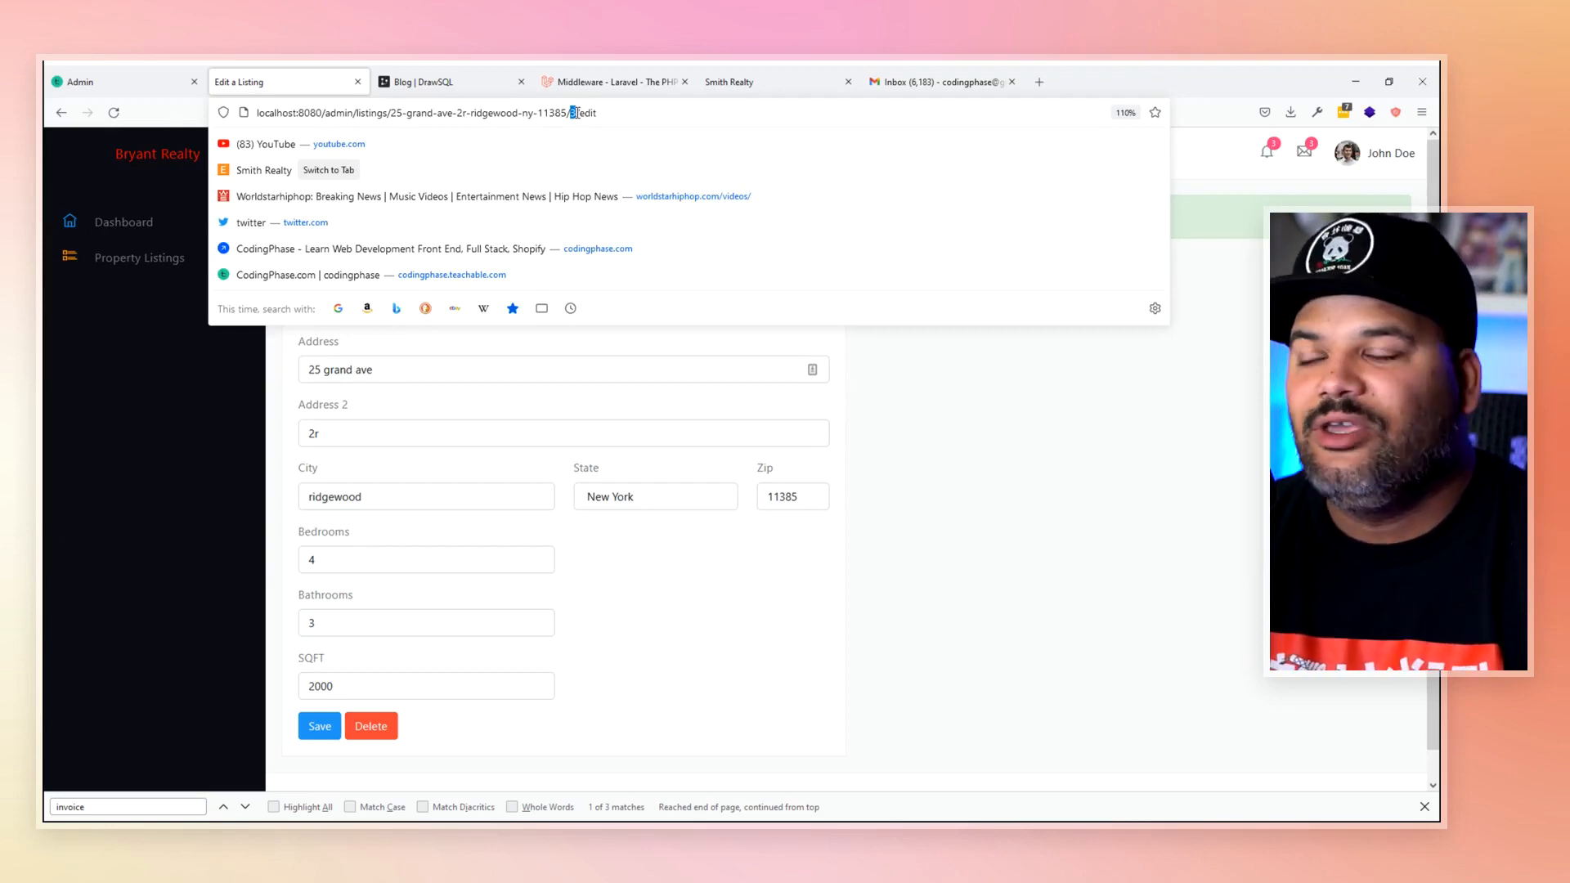
pyautogui.click(377, 369)
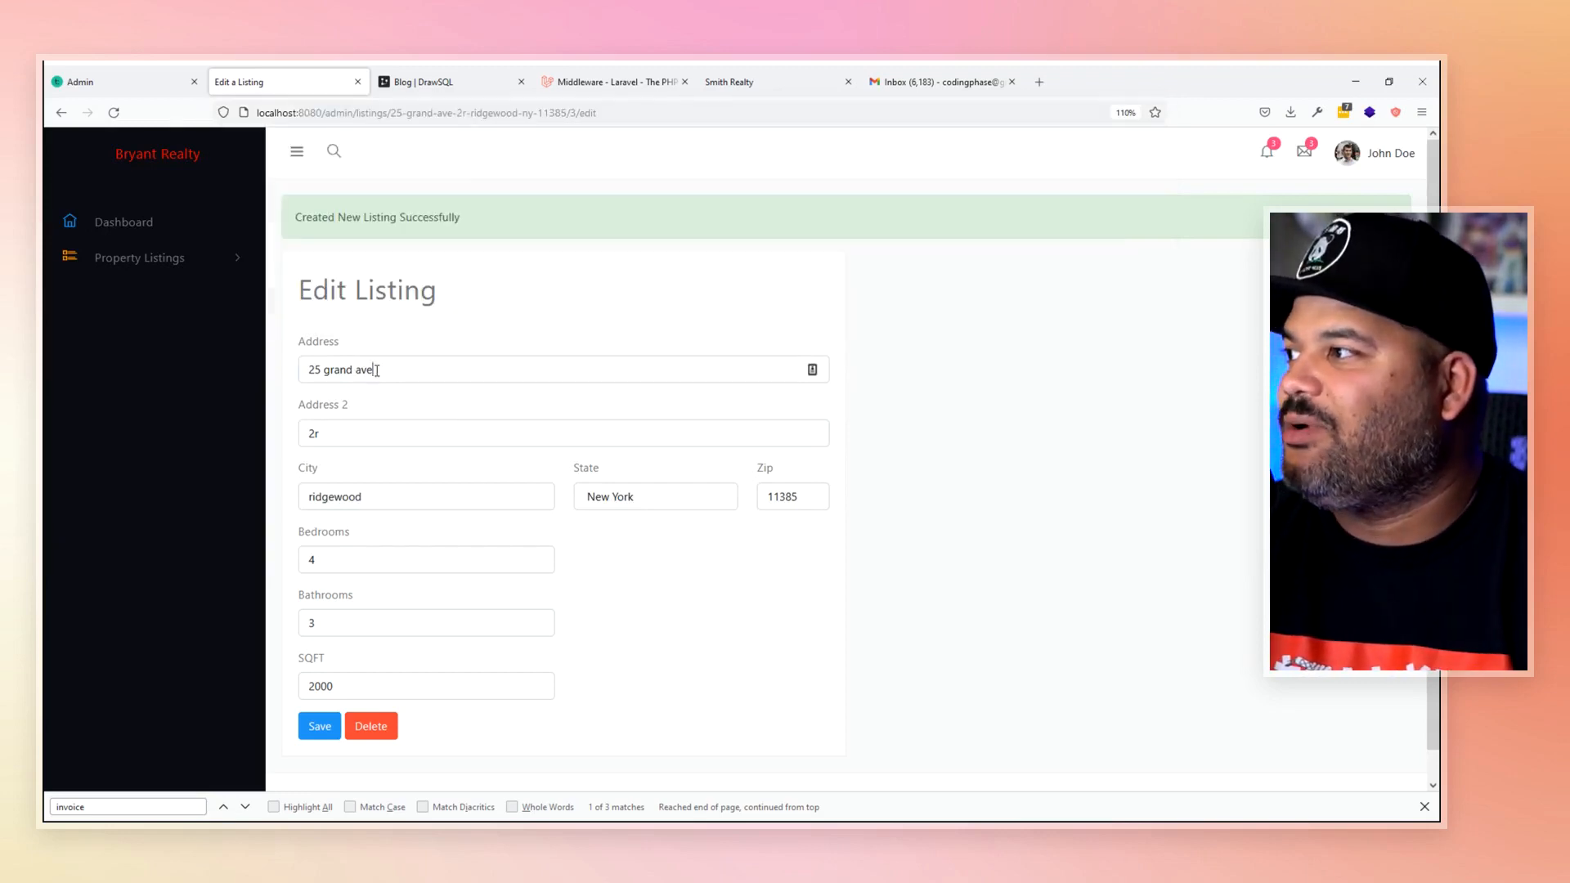
pyautogui.click(379, 442)
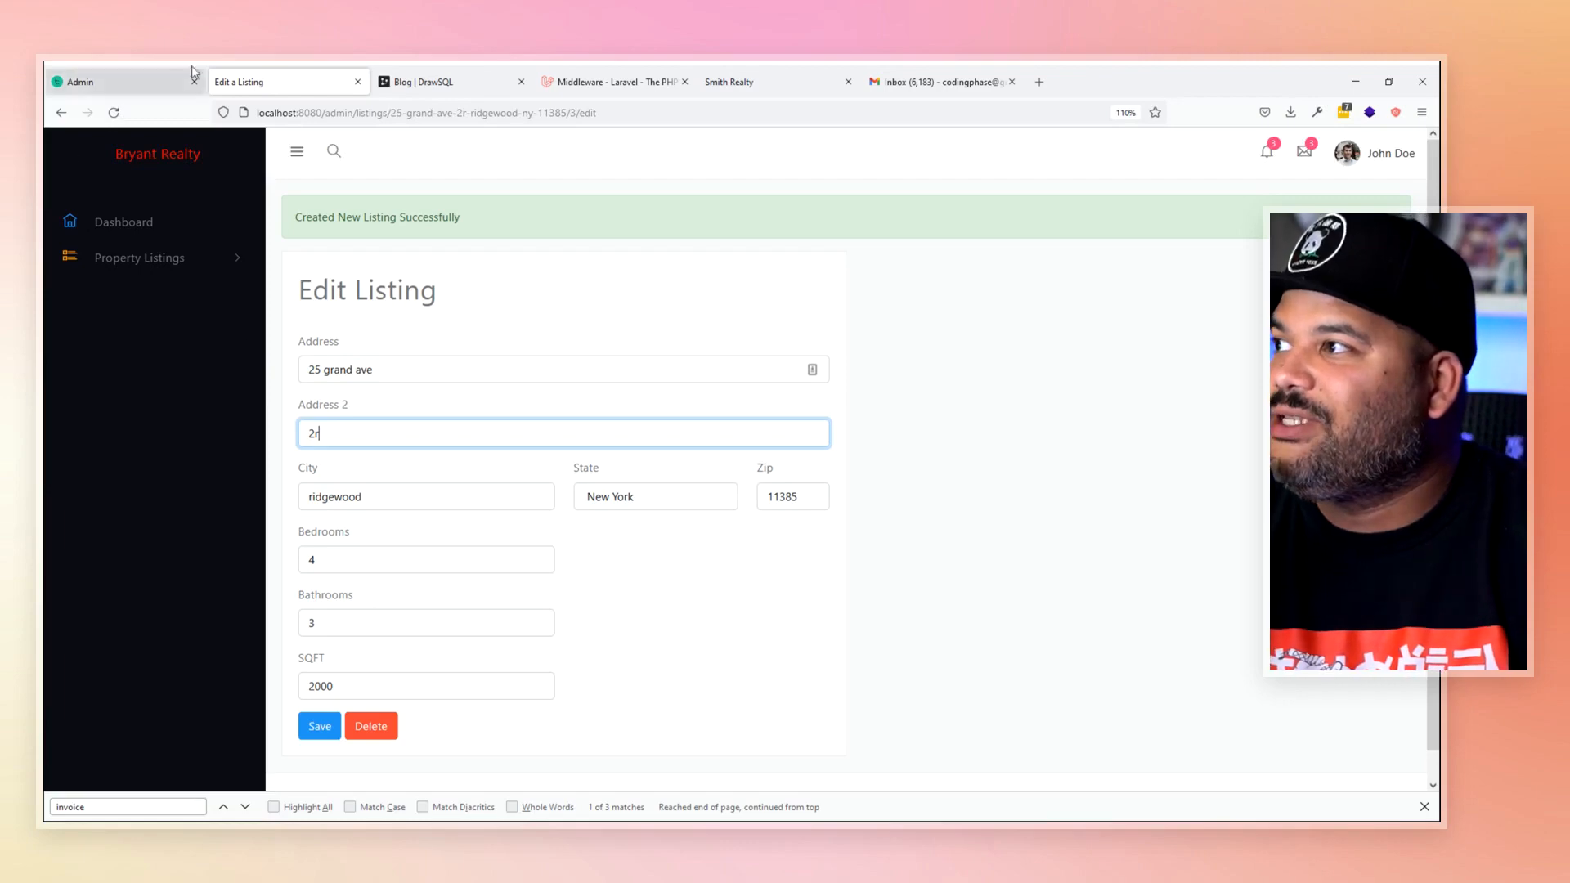
pyautogui.click(566, 114)
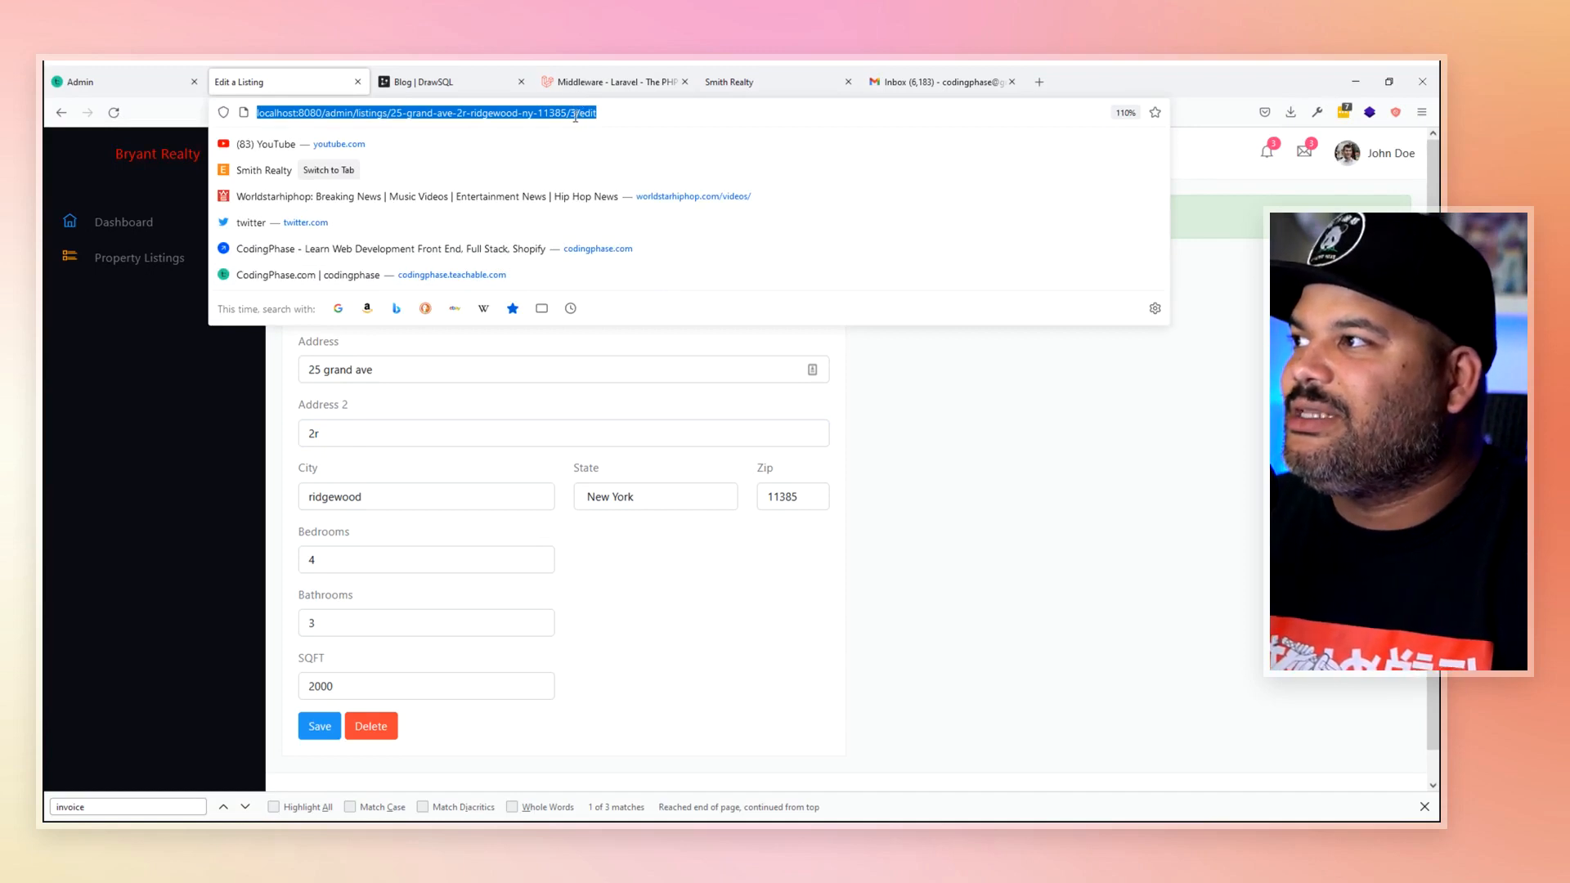
pyautogui.click(575, 114)
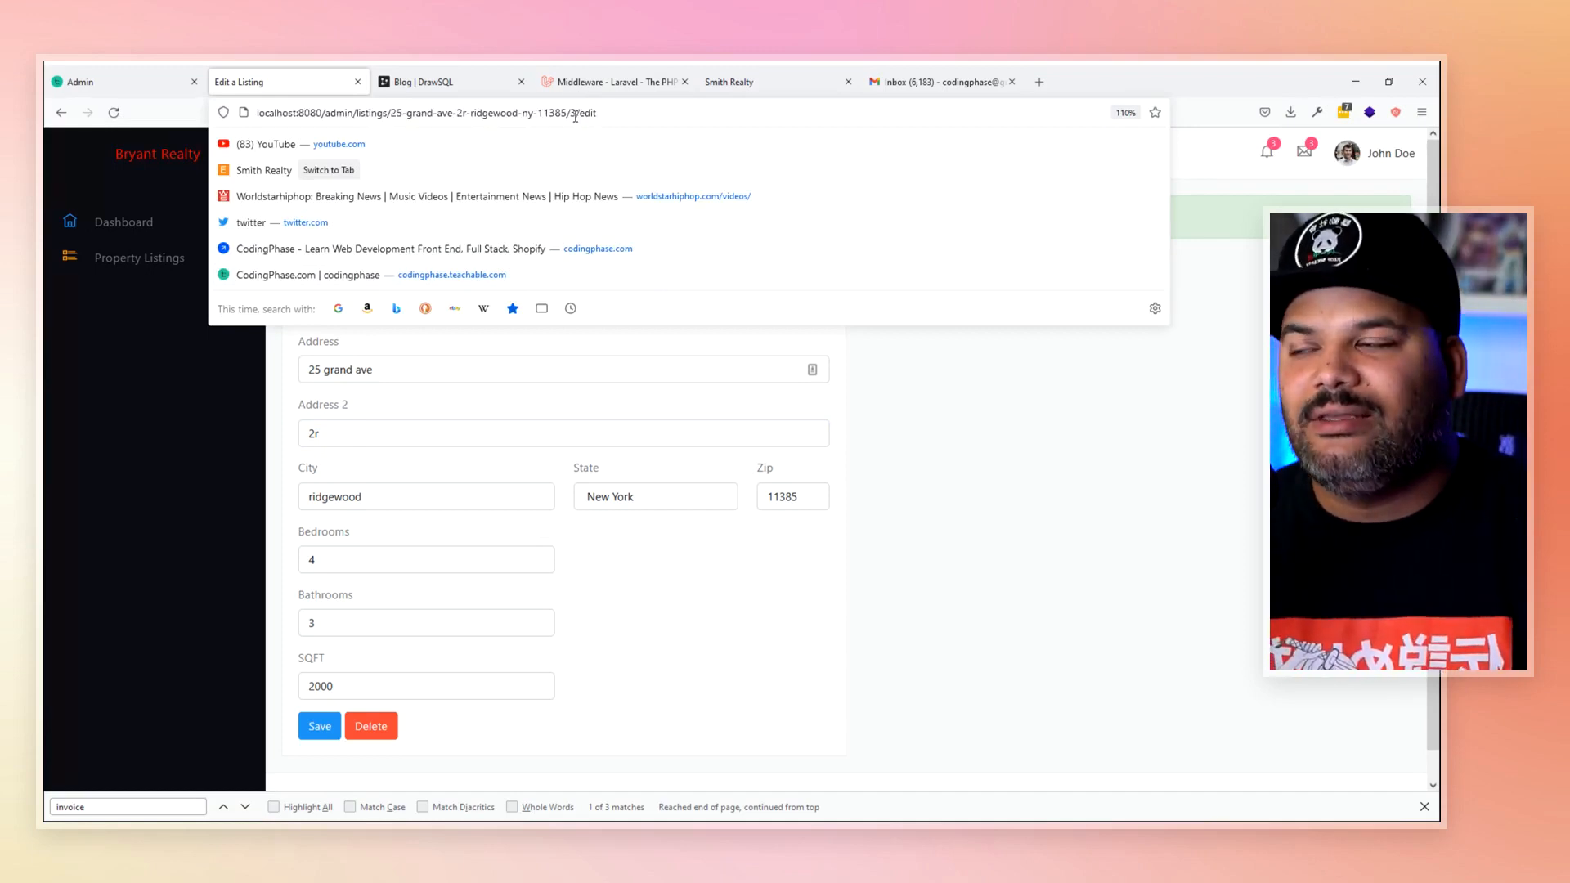
pyautogui.click(1079, 534)
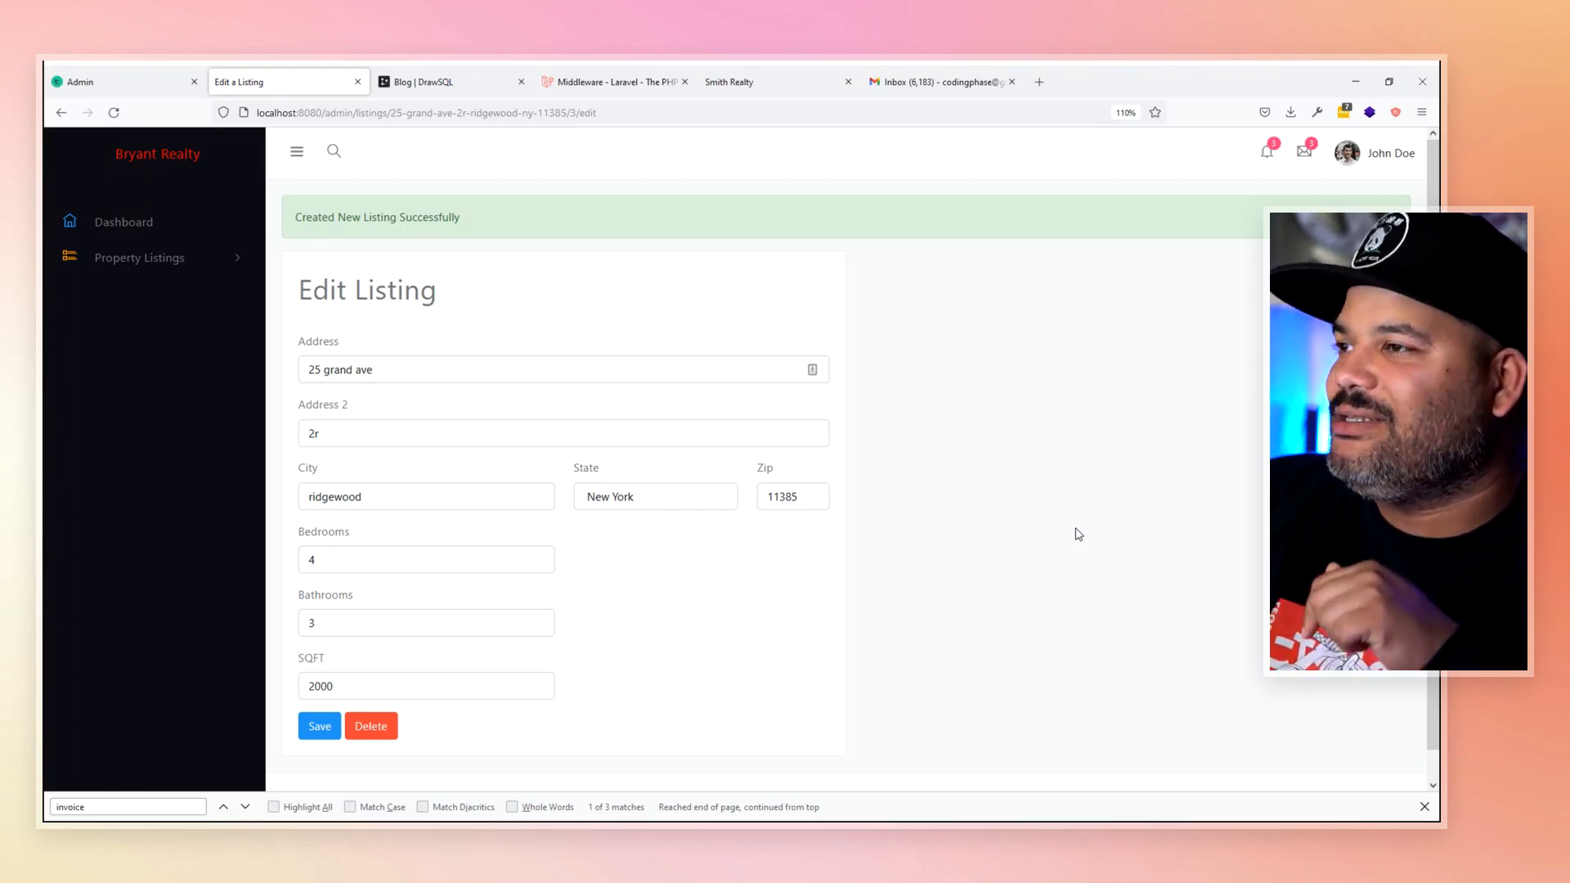
# - Load codingphase.com in a new Firefox tab
pyautogui.click(1037, 77)
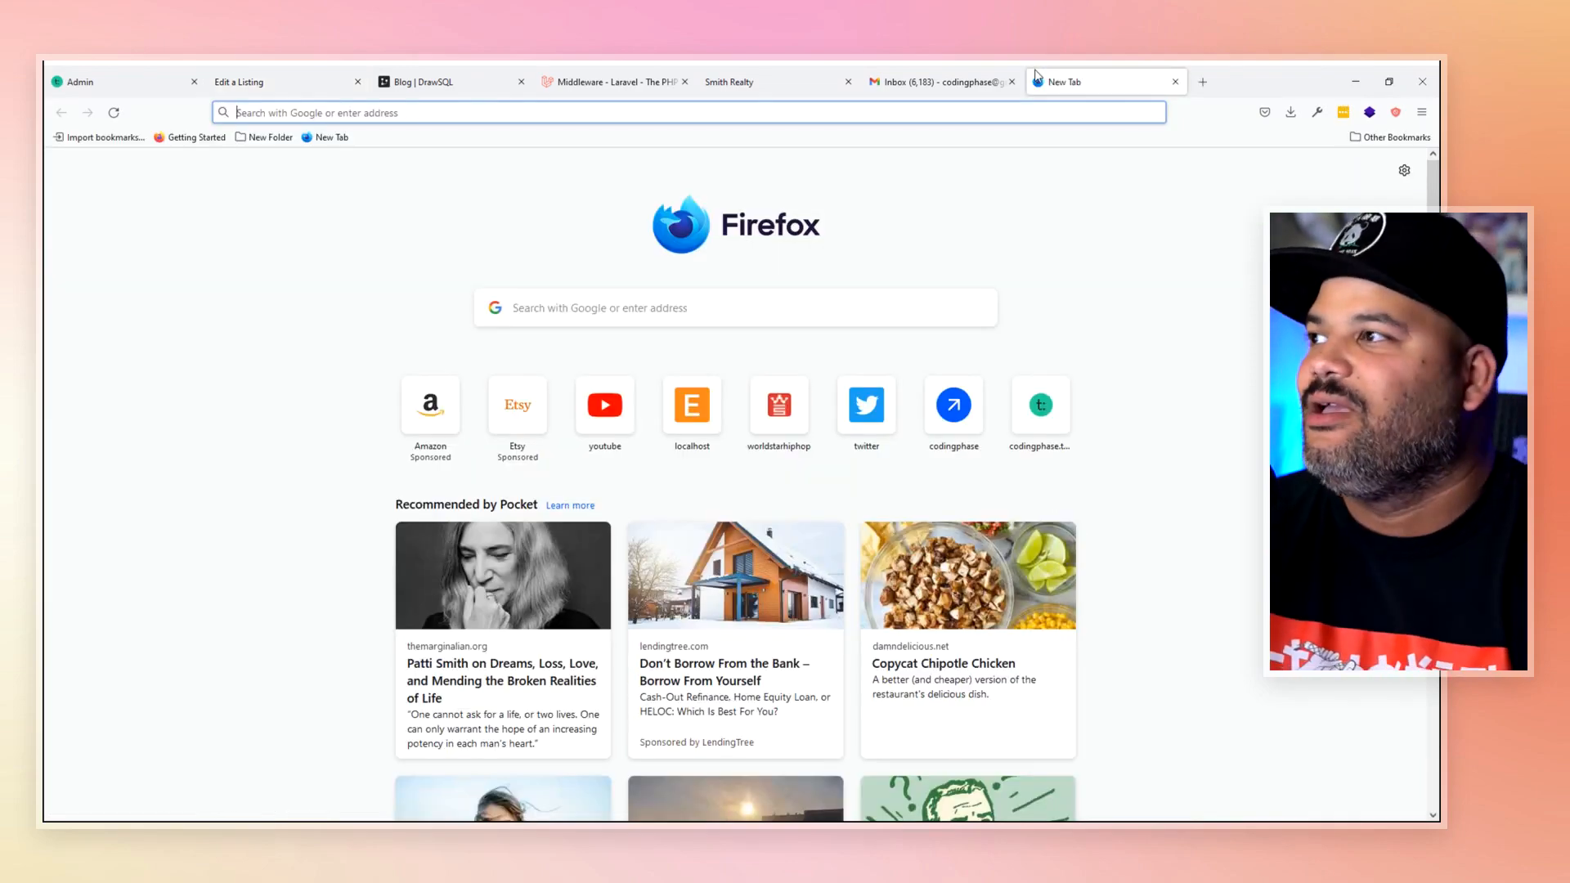
pyautogui.write('codingphase.com/')
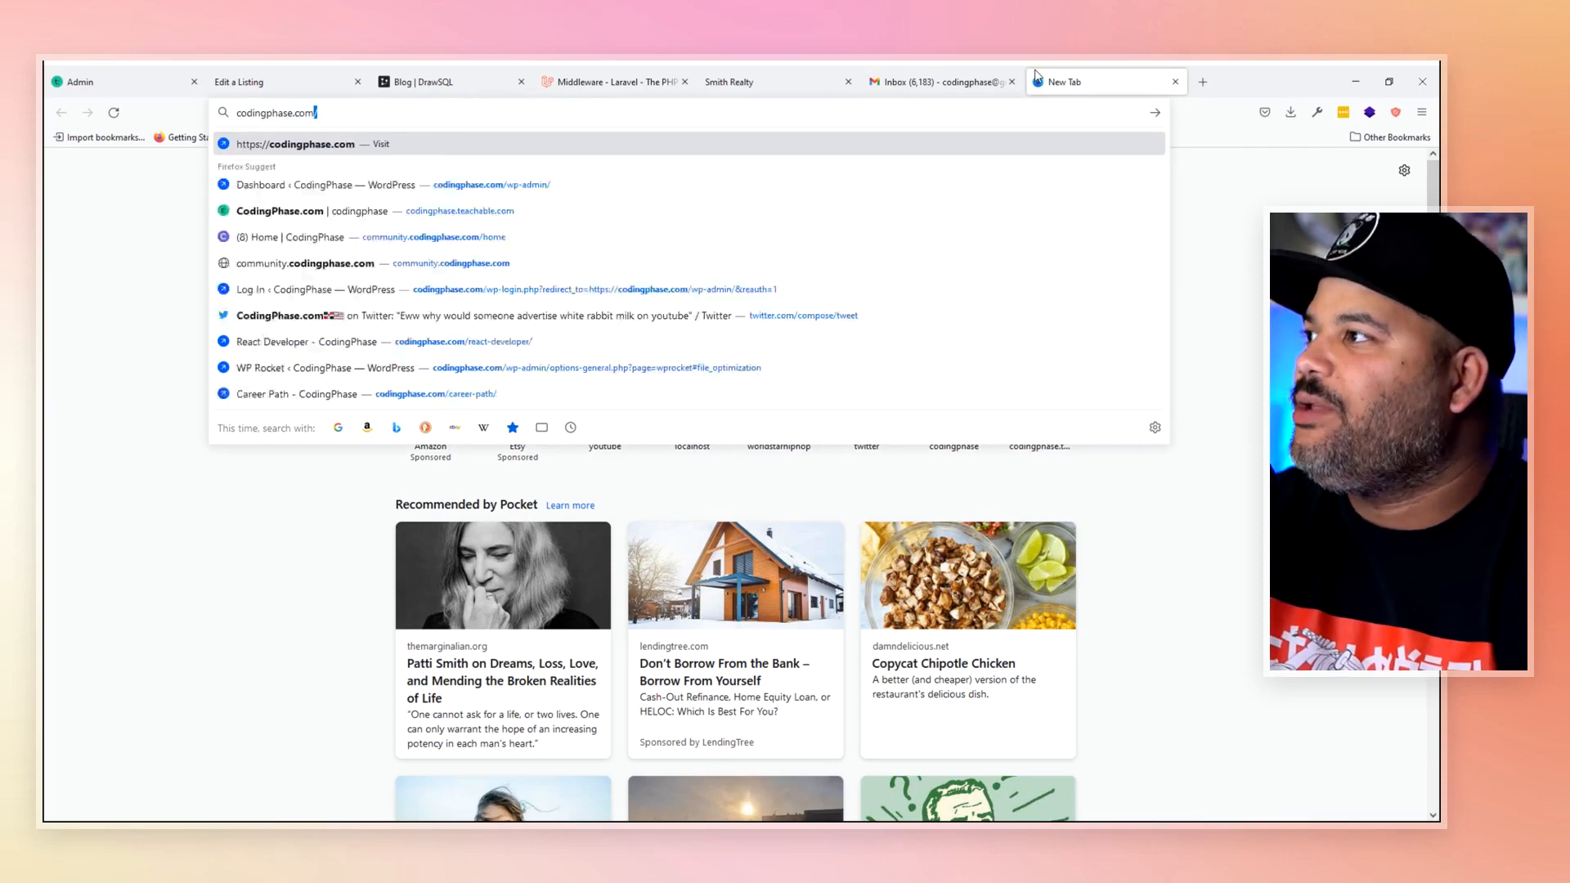
pyautogui.press('Return')
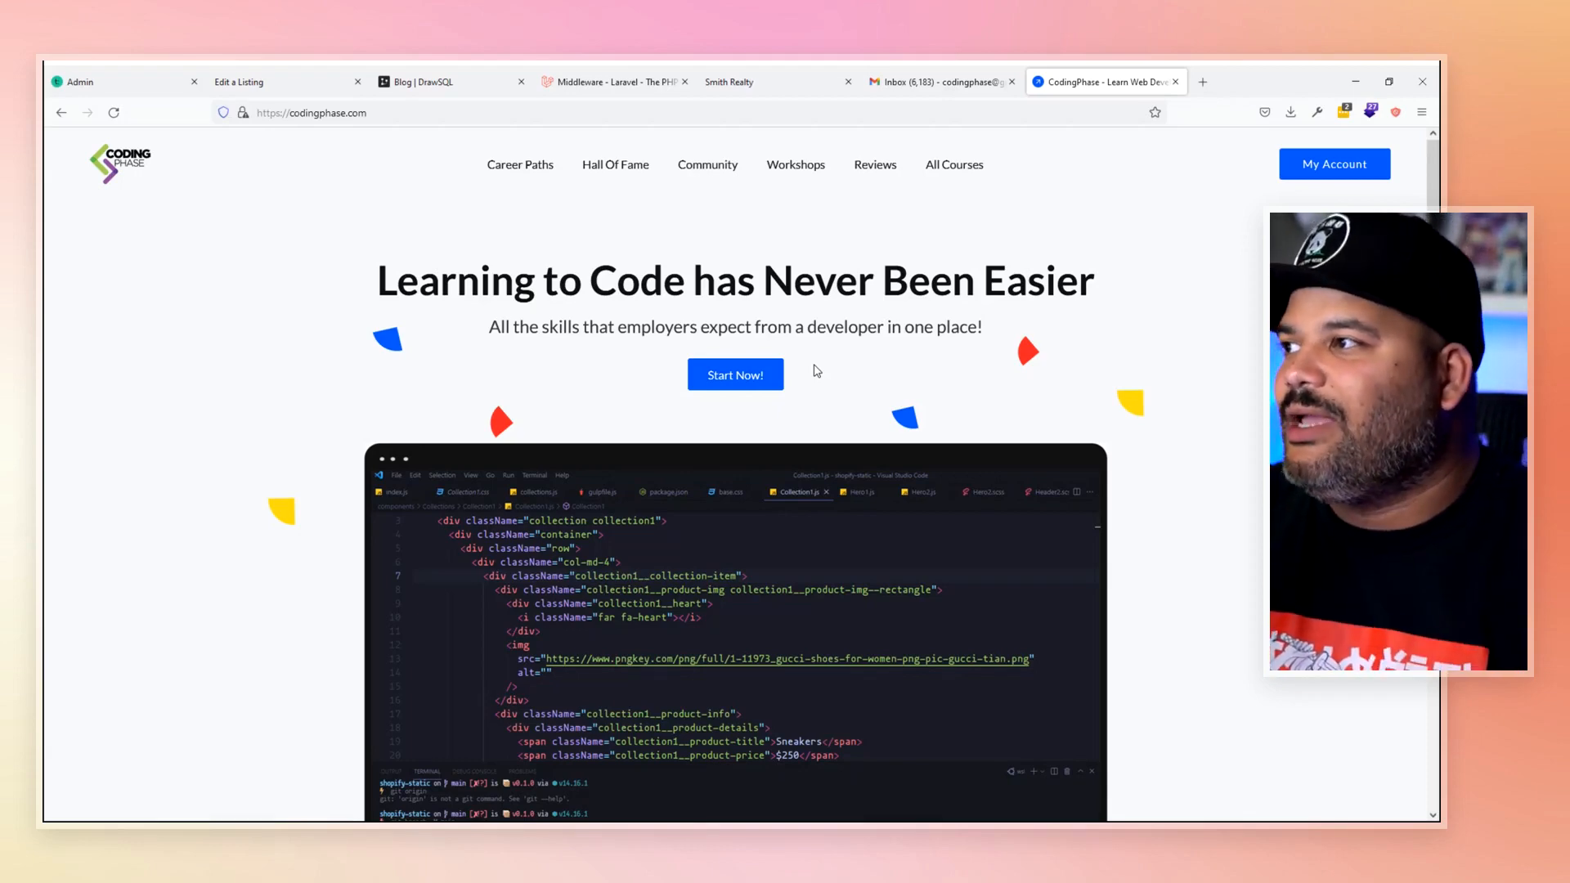
# - Scroll the CodingPhase homepage down to the Free $0, Gold $20 and Diamond $75 plans
pyautogui.scroll(-20, 814, 370)
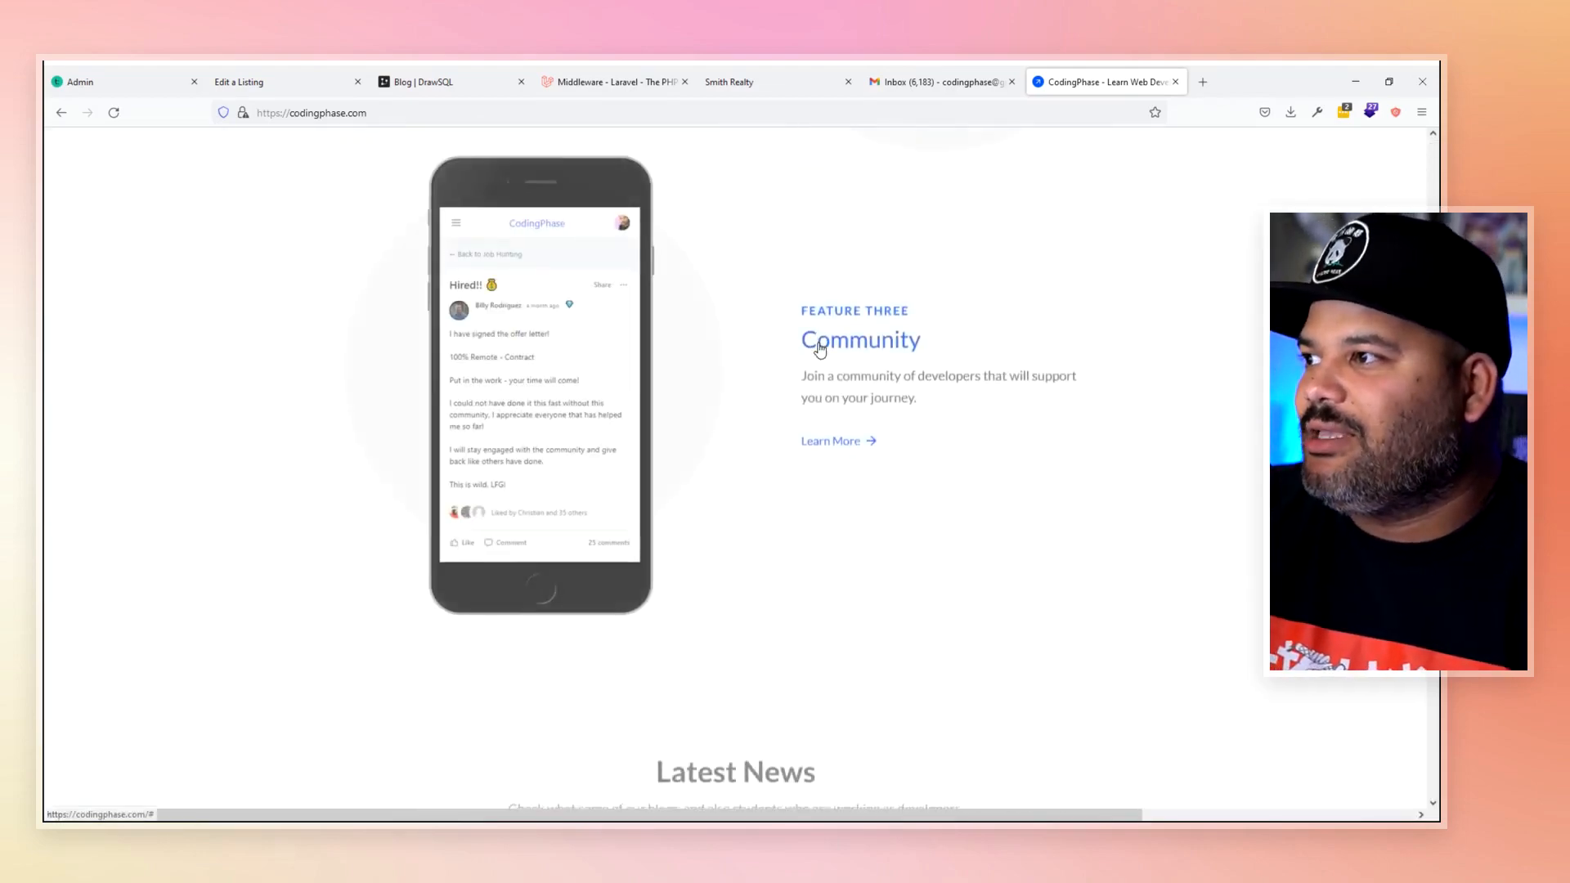
pyautogui.scroll(-2, 820, 351)
pyautogui.scroll(3, 519, 483)
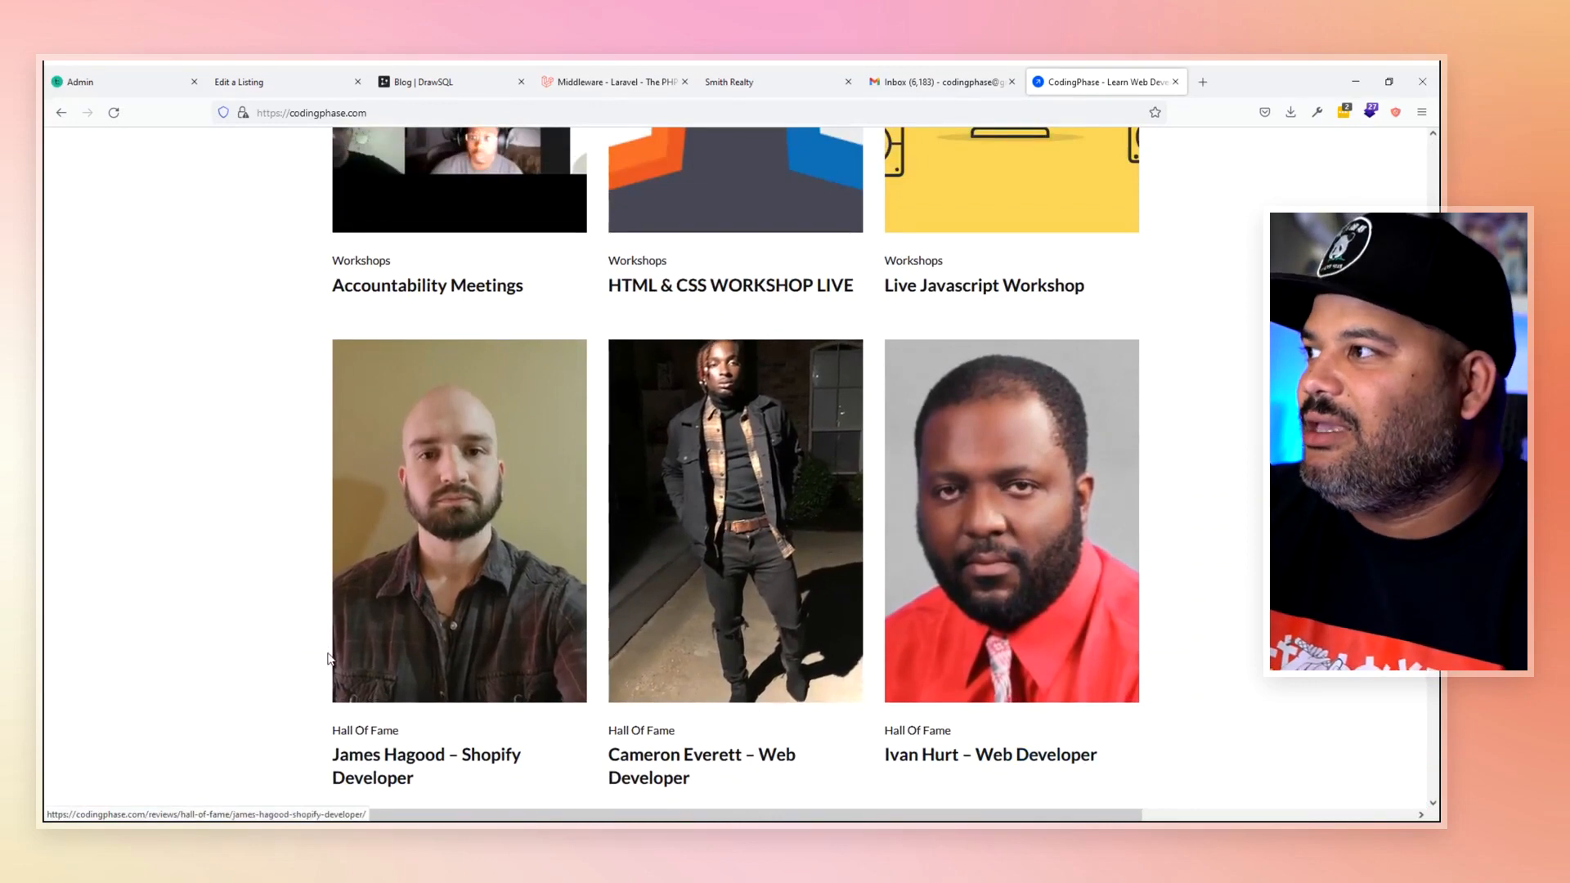
pyautogui.scroll(3, 329, 656)
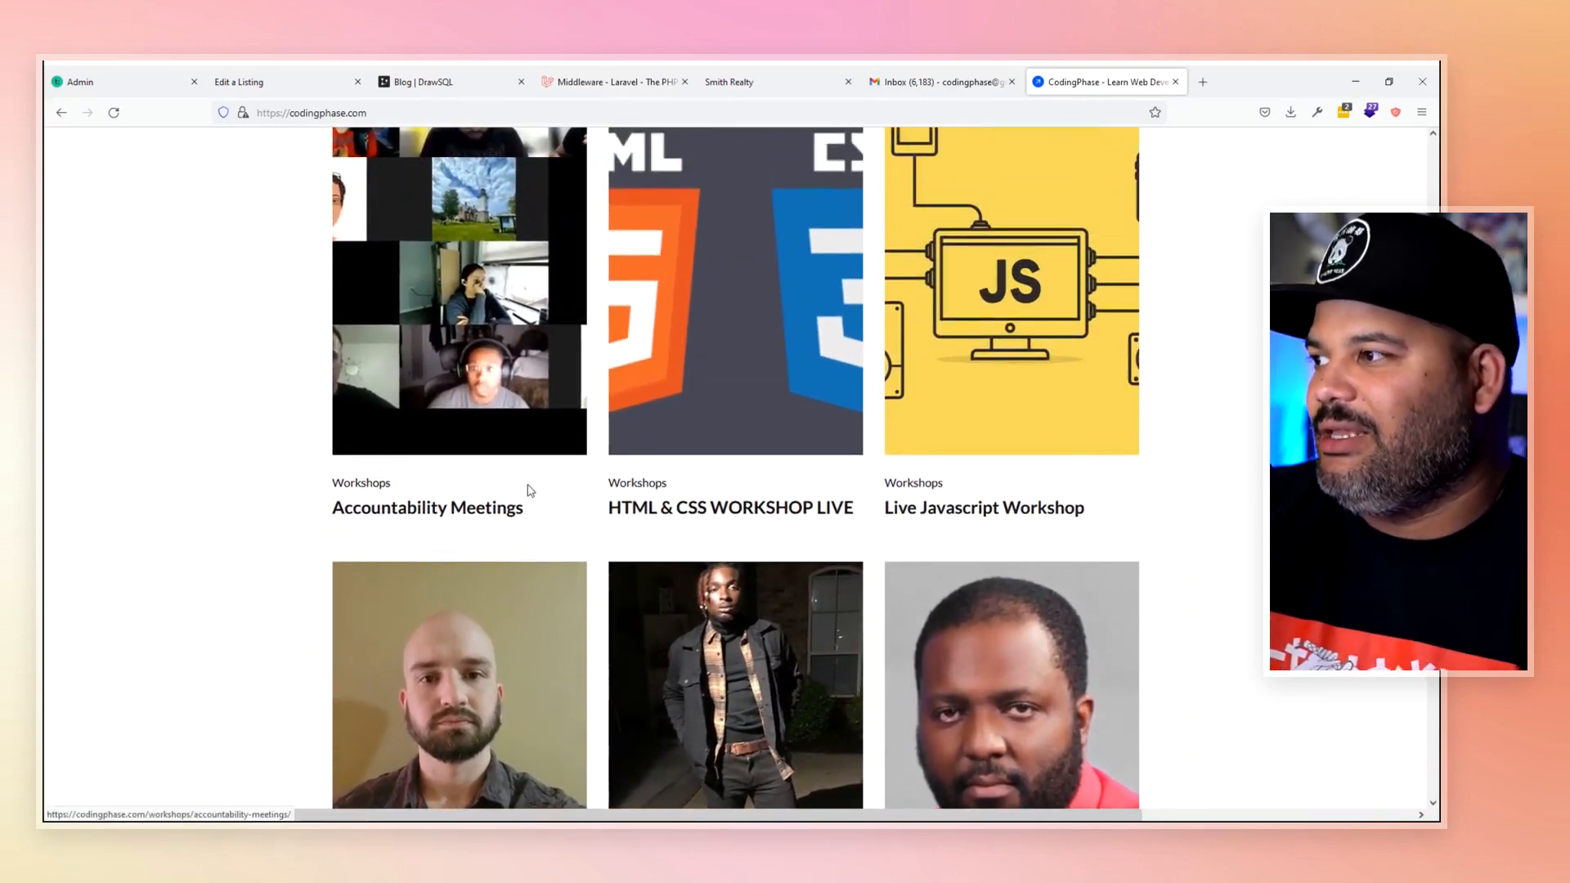
pyautogui.scroll(-2, 70, 701)
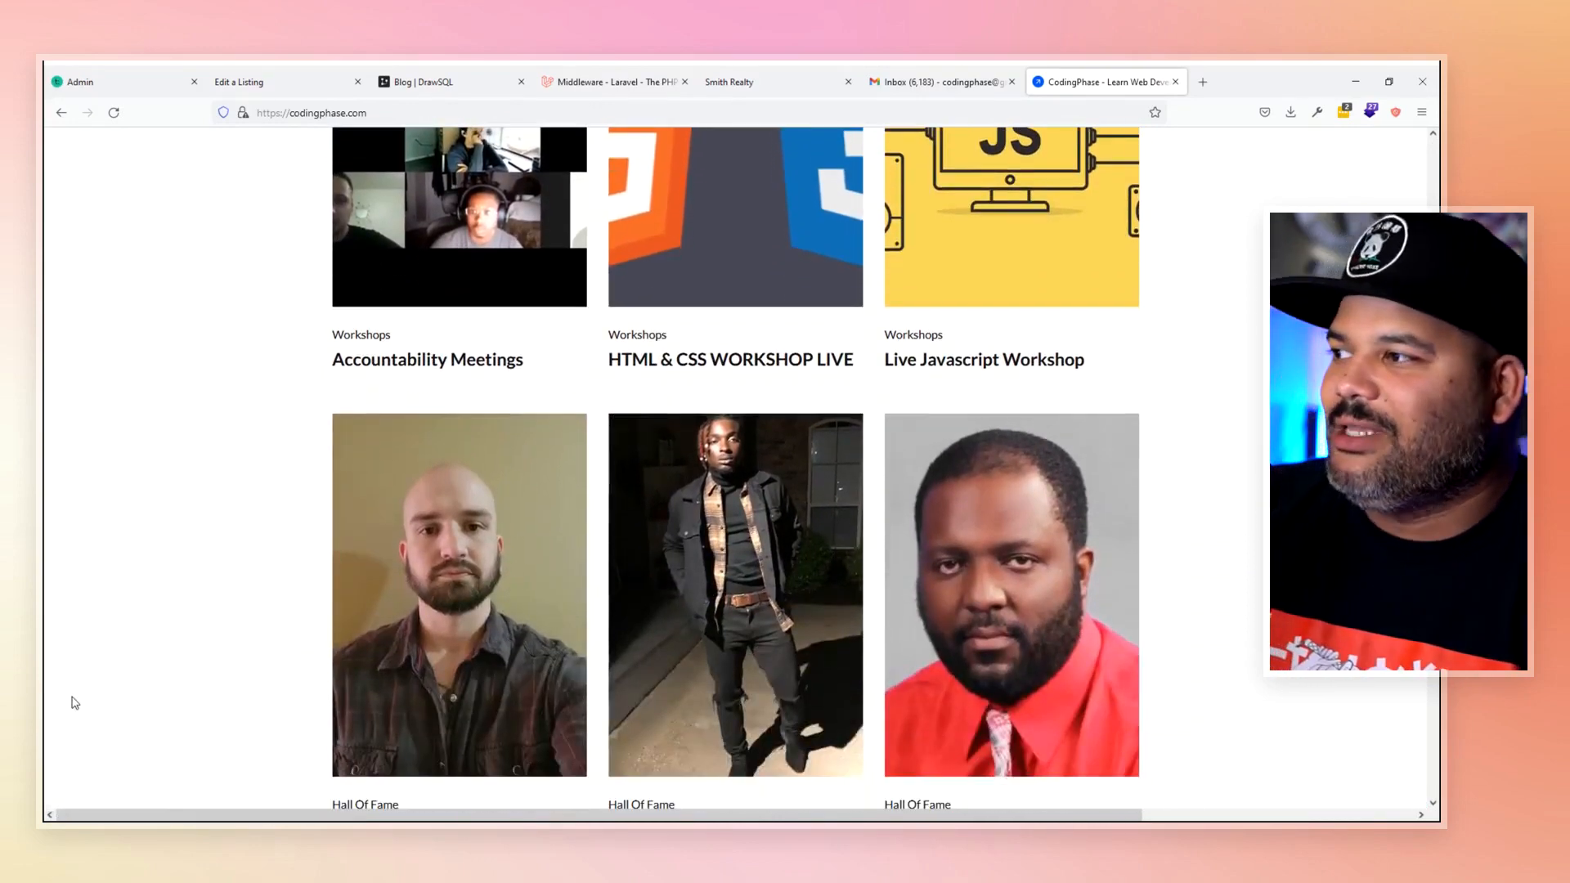
pyautogui.scroll(-10, 178, 523)
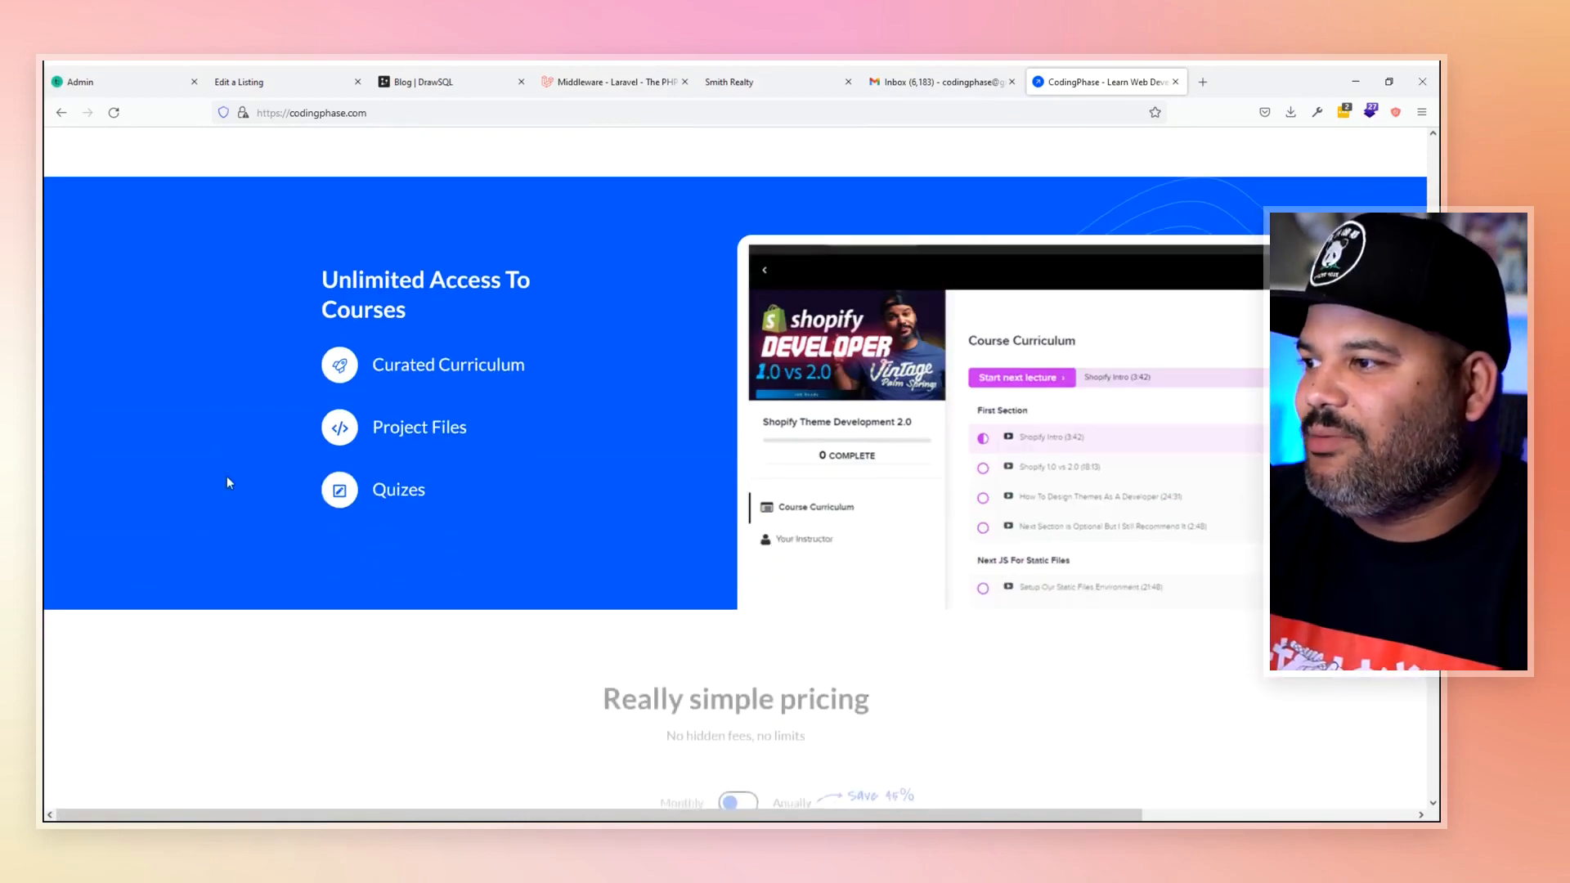
pyautogui.scroll(-5, 230, 482)
pyautogui.scroll(3, 230, 483)
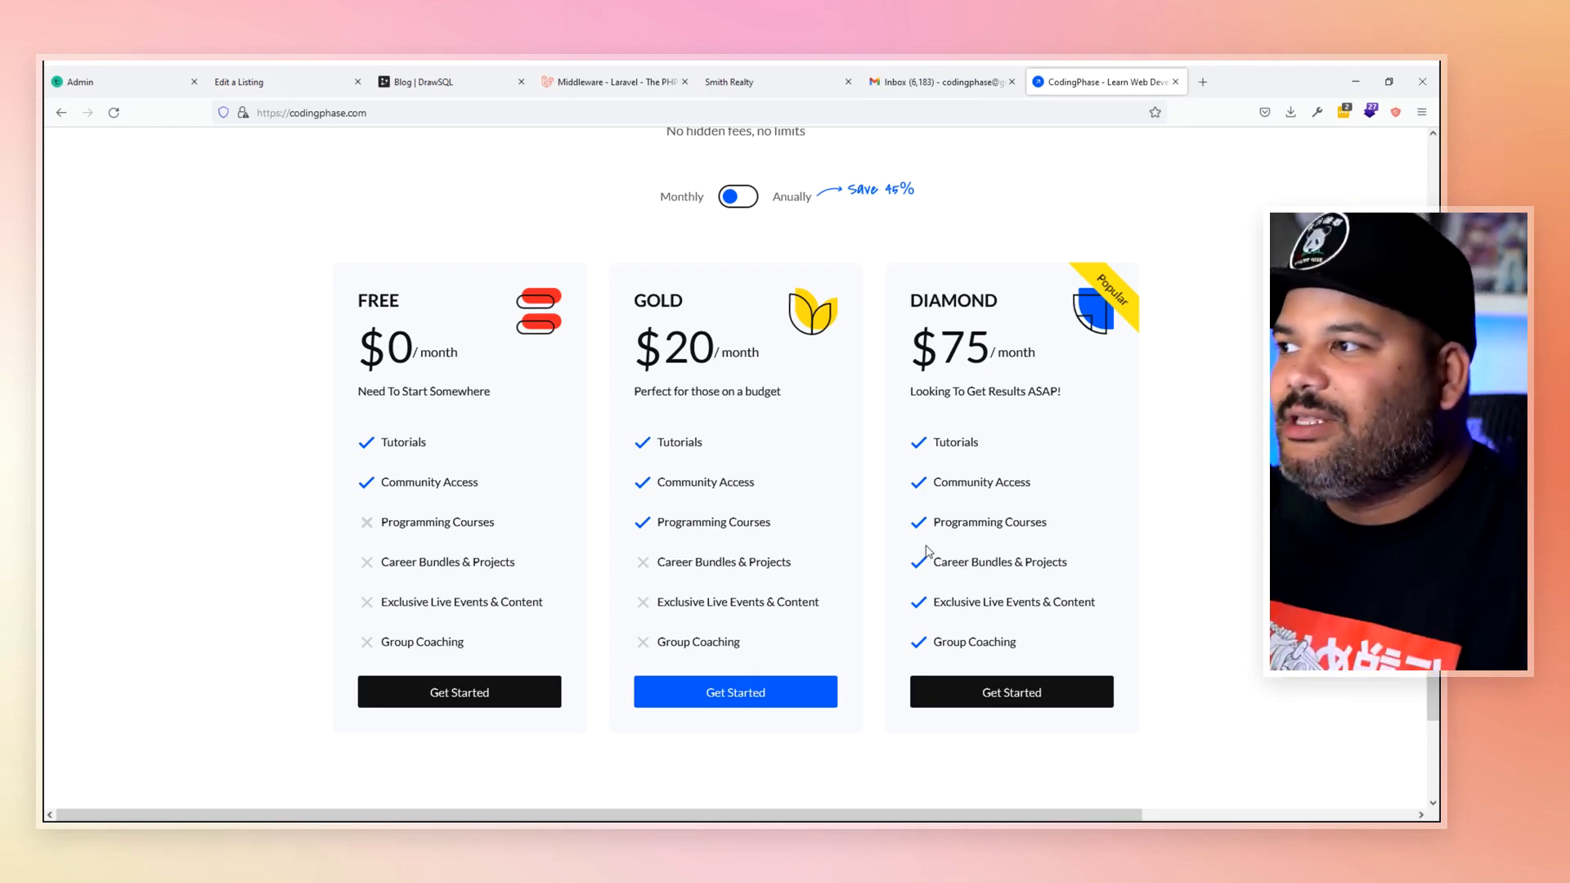
# - View the Workshops page and the HTML & CSS Workshop Live post, then return to Smith Realty
pyautogui.scroll(10, 747, 400)
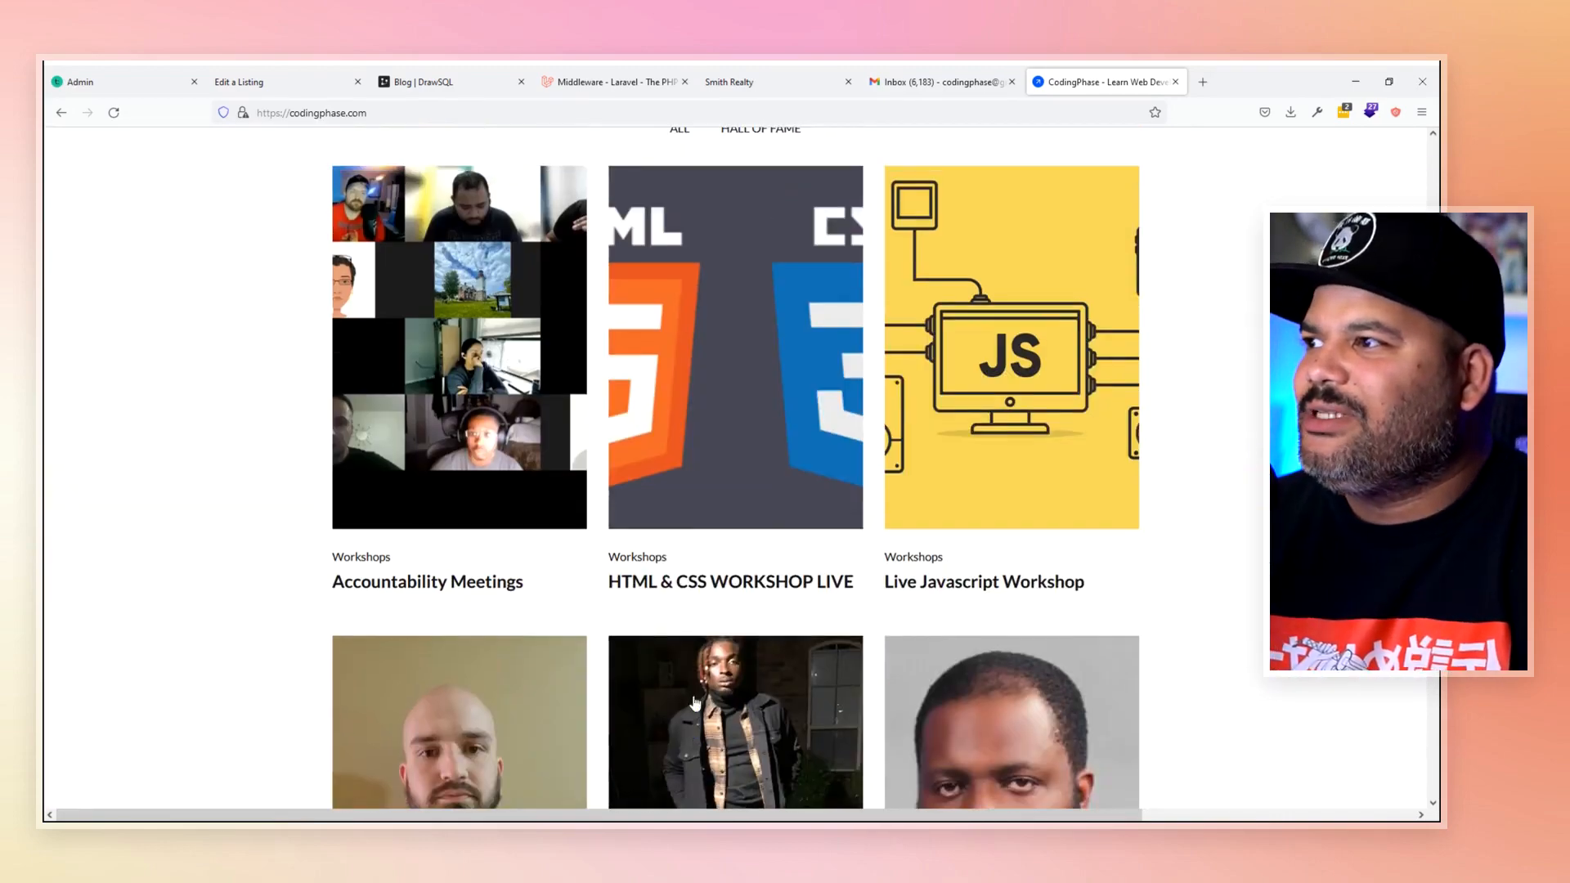
pyautogui.scroll(15, 695, 703)
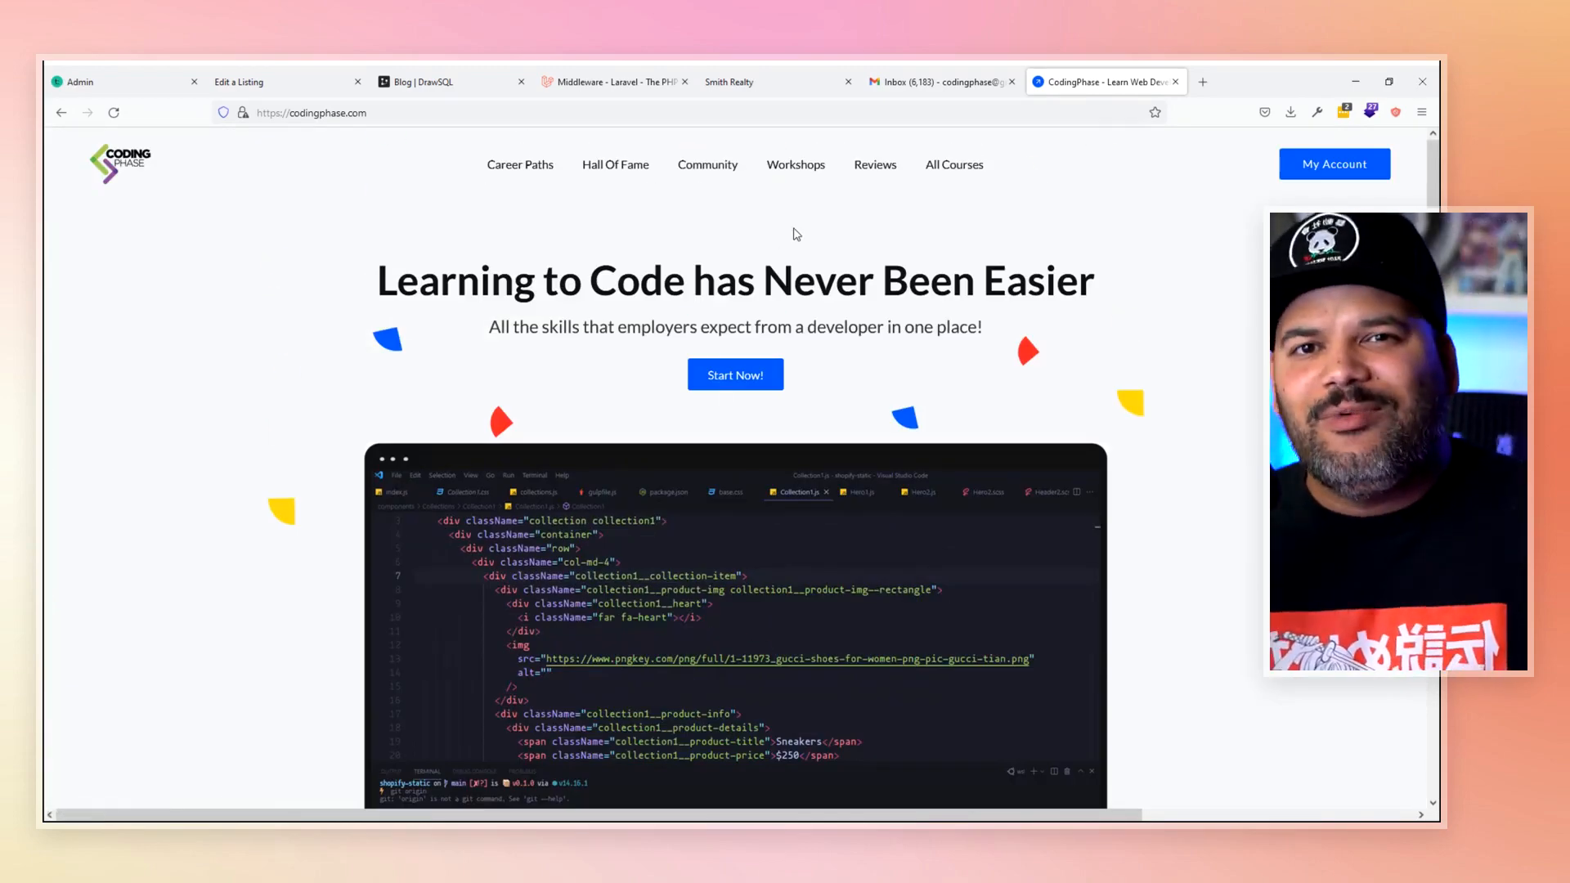
pyautogui.click(800, 170)
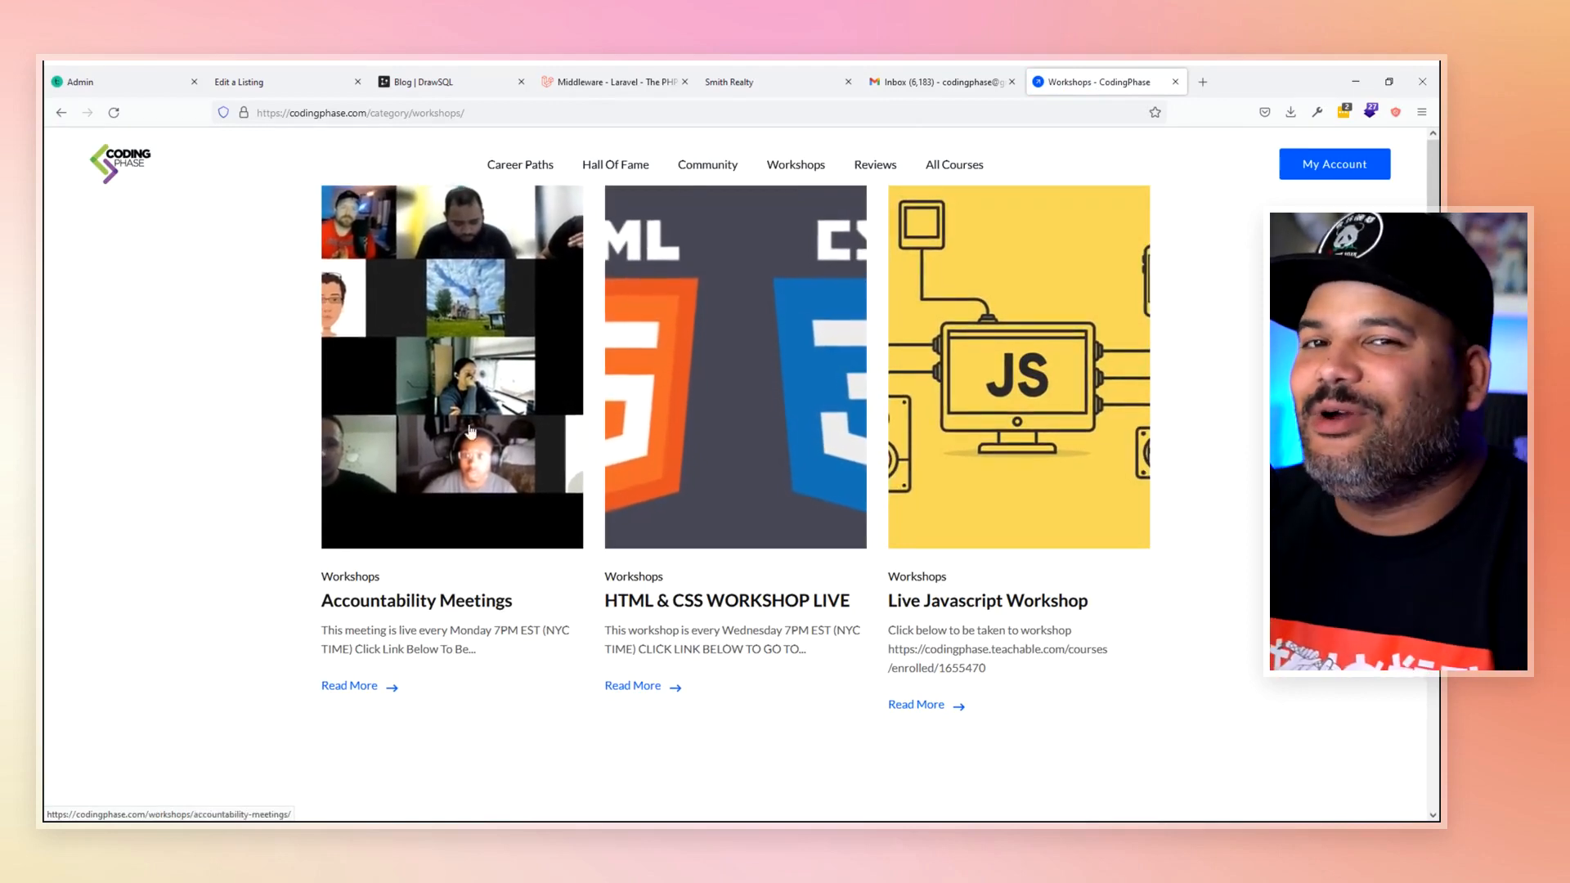
pyautogui.click(626, 390)
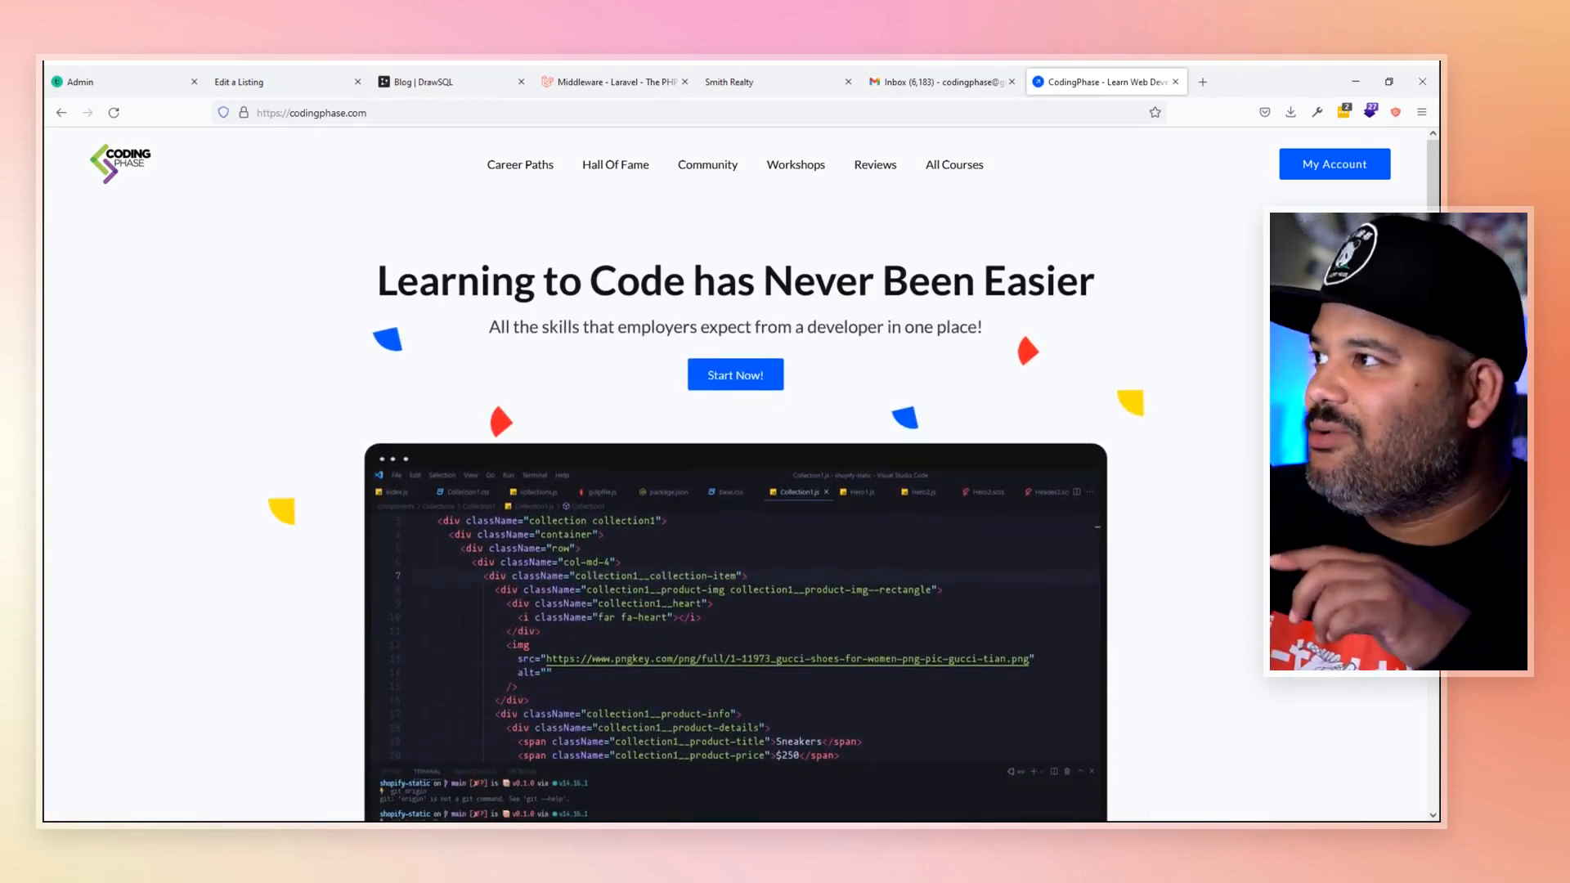
pyautogui.click(491, 85)
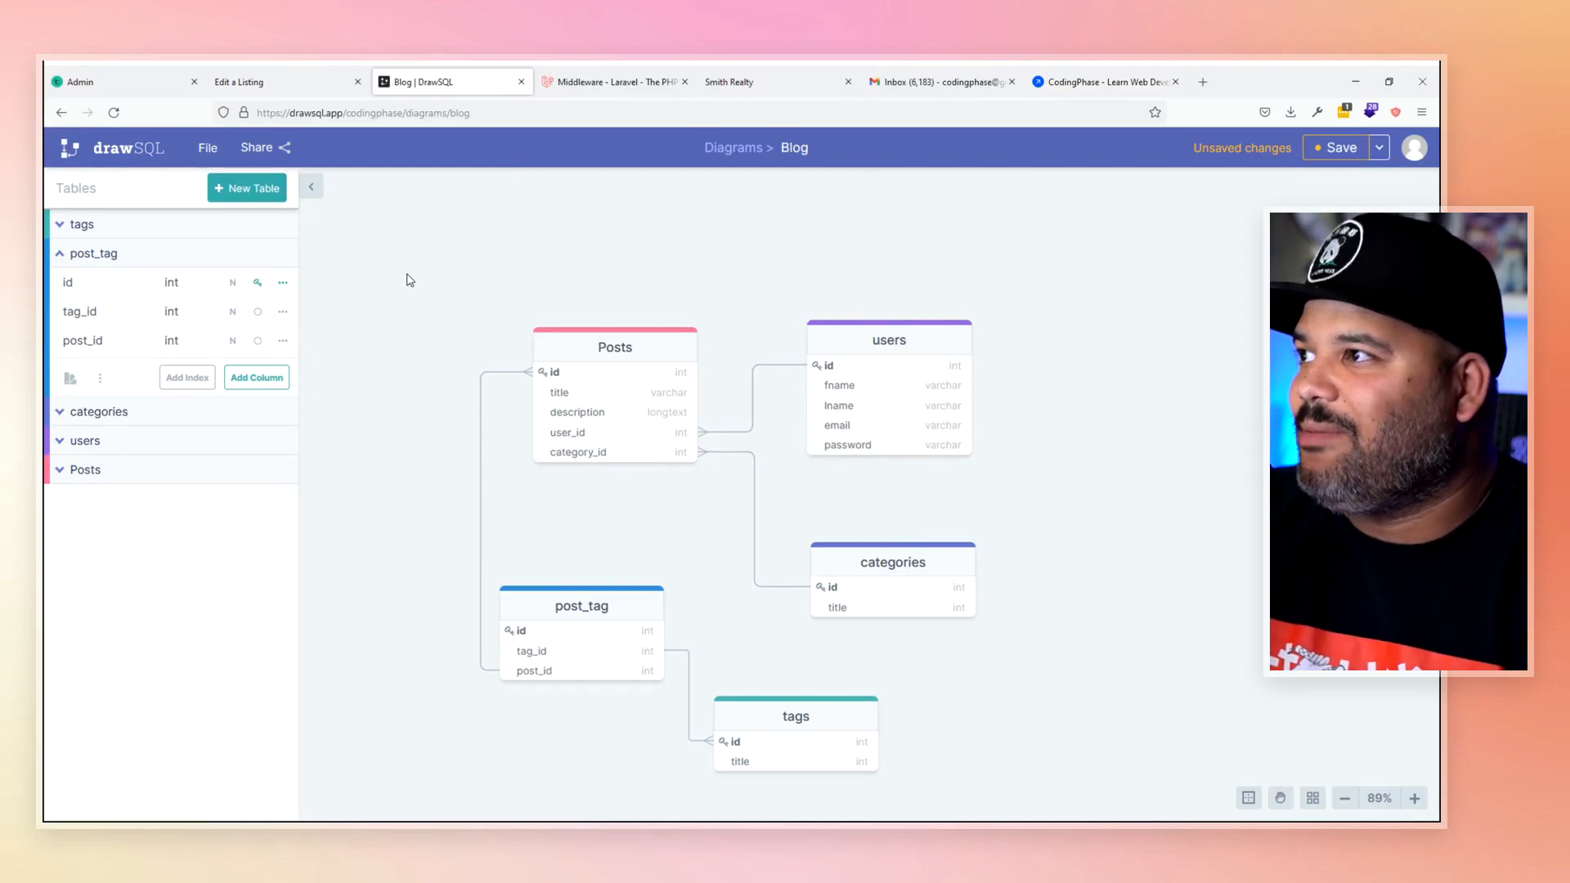
pyautogui.click(708, 85)
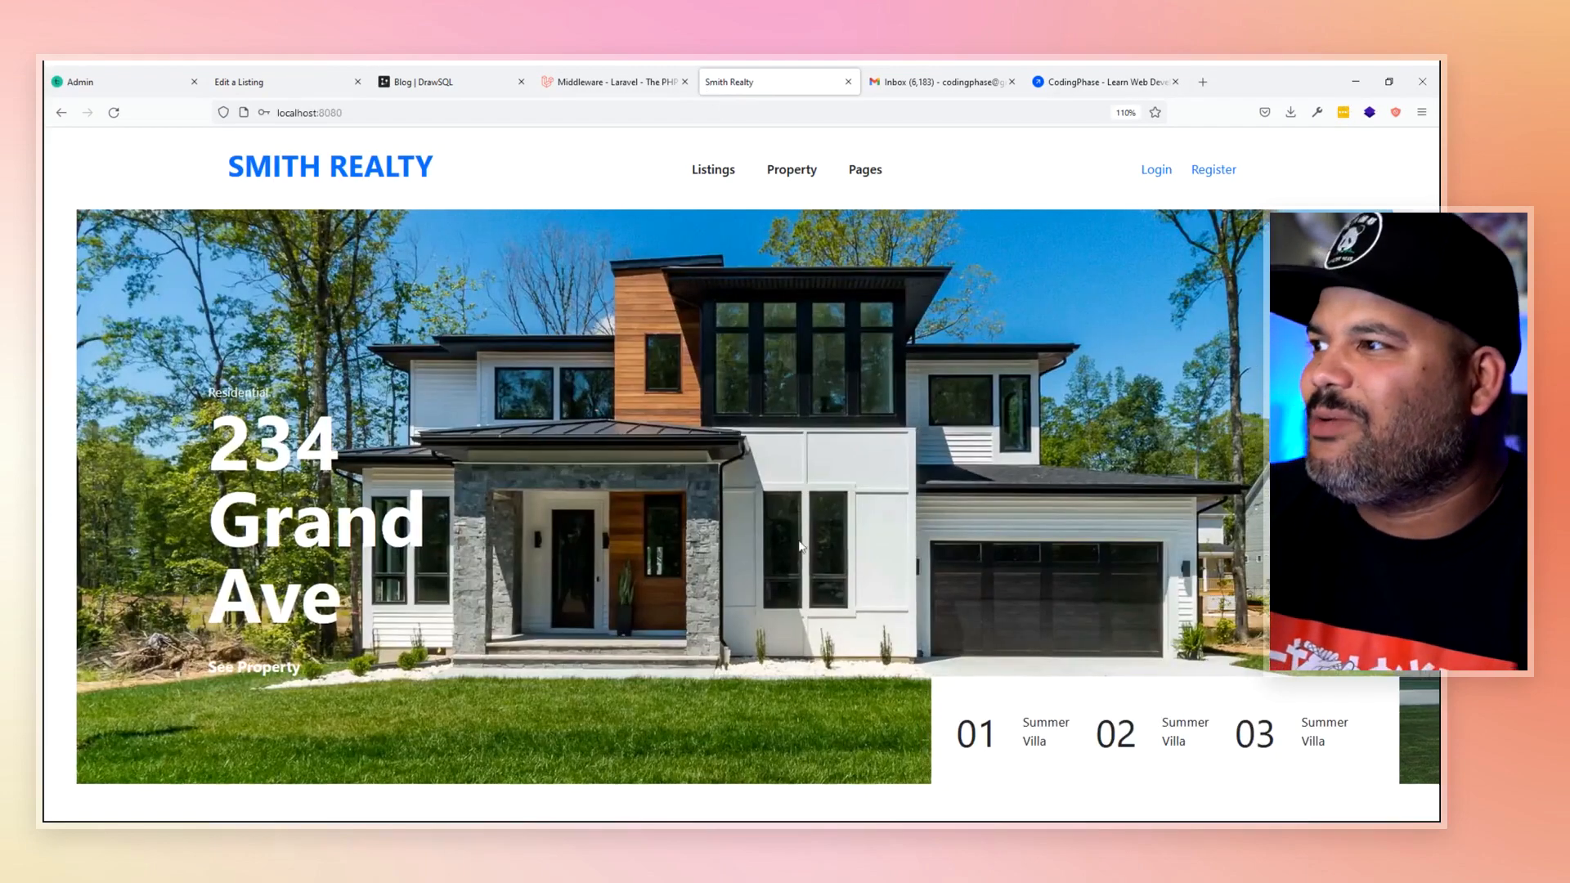